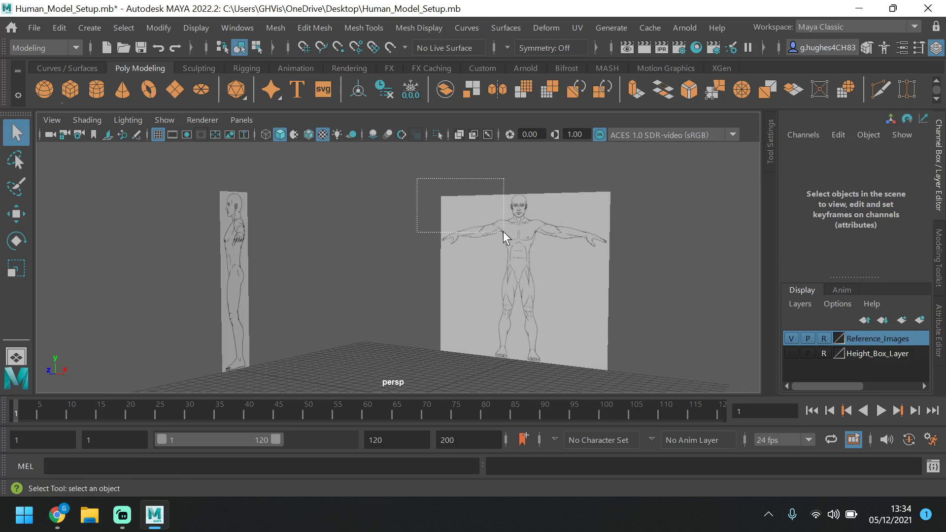
Test-select the front reference plane, then return the Reference_Images layer to reference mode and clear the selection.
{"action": "left_click_drag", "start_coordinate": [504, 232], "coordinate": [515, 264]}
{"action": "left_click", "coordinate": [497, 259]}
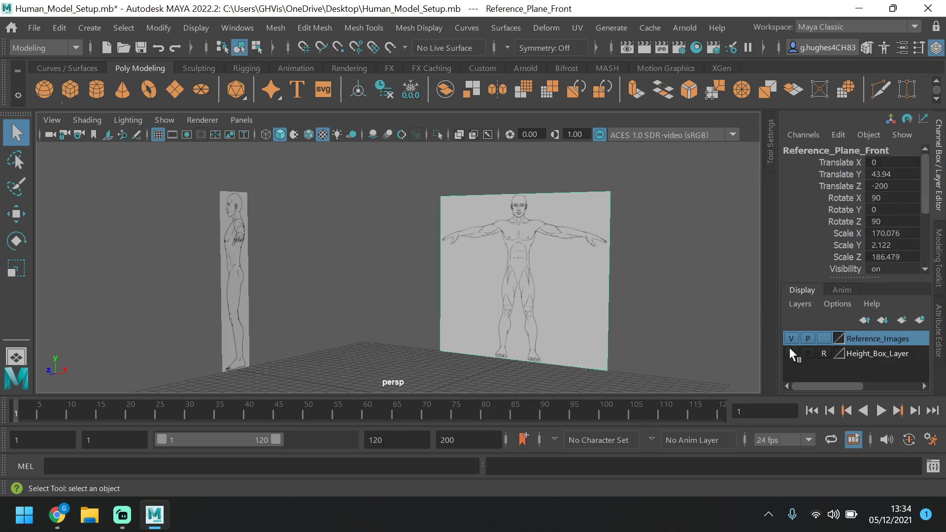
{"action": "left_click", "coordinate": [824, 338]}
{"action": "left_click", "coordinate": [819, 337]}
{"action": "left_click", "coordinate": [655, 190]}
Examine the front body reference image in the perspective and front views.
{"action": "left_click_drag", "start_coordinate": [437, 173], "coordinate": [461, 249], "text": "alt"}
{"action": "scroll", "coordinate": [434, 198], "scroll_direction": "up", "scroll_amount": 3}
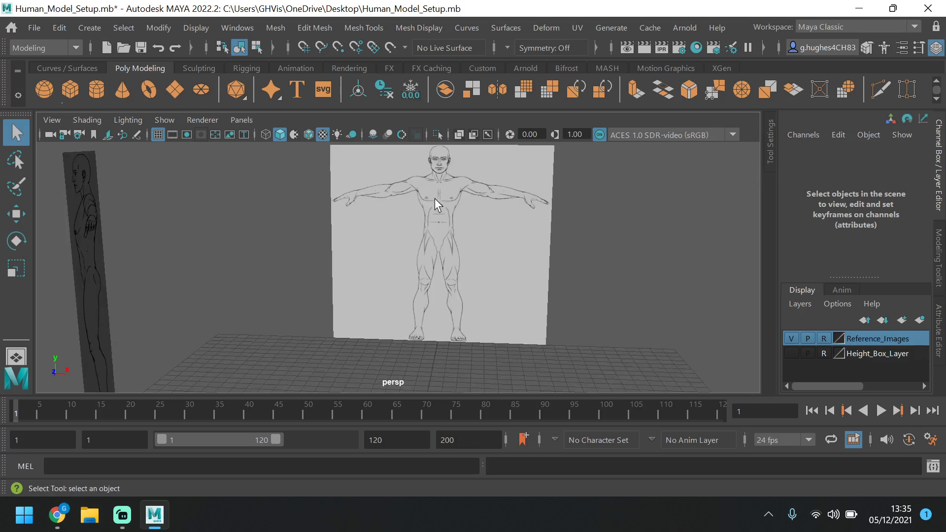
{"action": "key", "text": "space"}
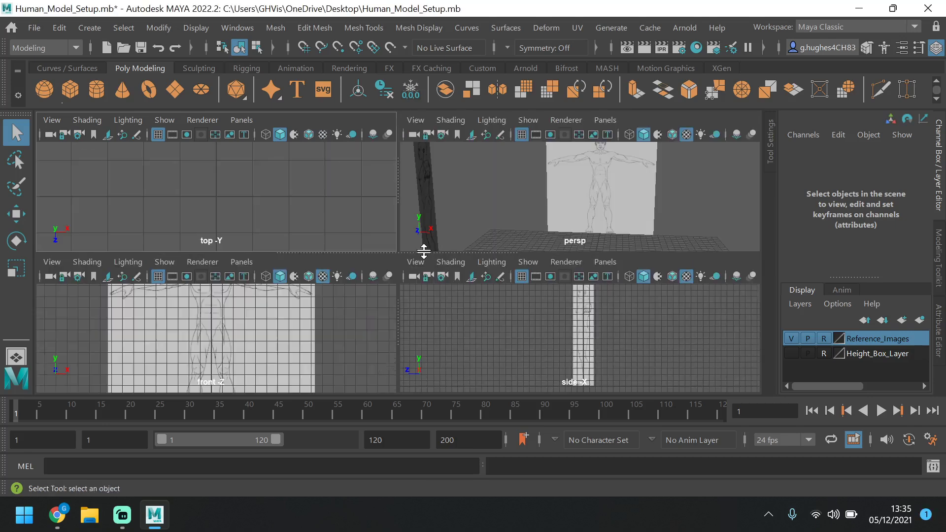
{"action": "key", "text": "space"}
{"action": "scroll", "coordinate": [424, 266], "scroll_direction": "up", "scroll_amount": 3}
{"action": "scroll", "coordinate": [424, 263], "scroll_direction": "down", "scroll_amount": 4}
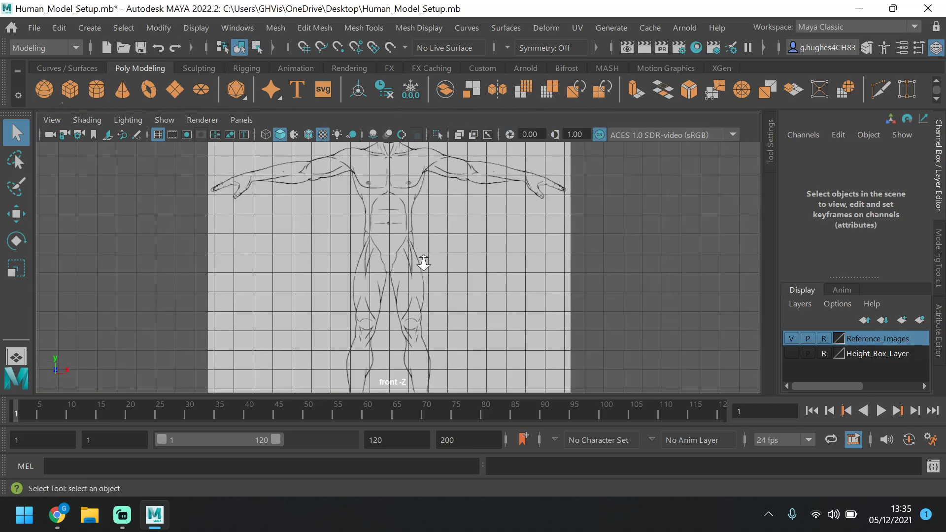
{"action": "scroll", "coordinate": [424, 263], "scroll_direction": "down", "scroll_amount": 2}
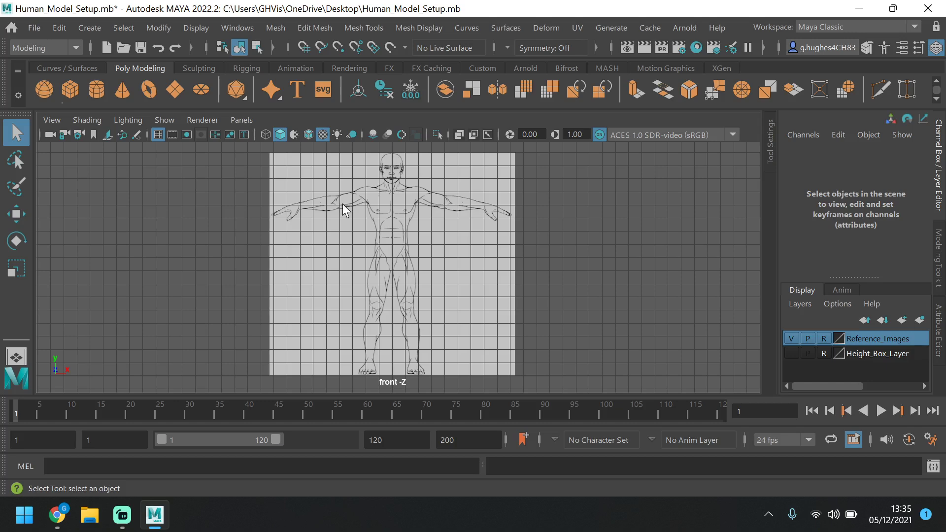
{"action": "scroll", "coordinate": [411, 286], "scroll_direction": "up", "scroll_amount": 6}
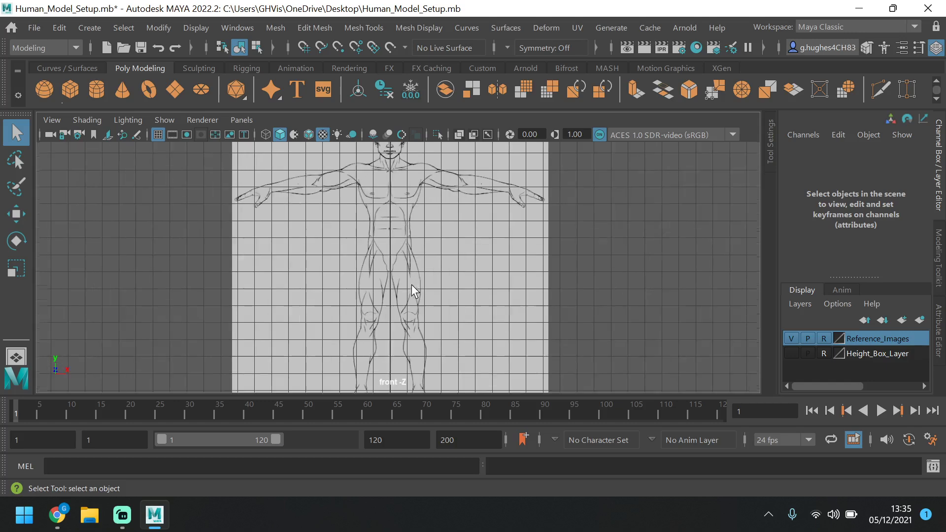
{"action": "scroll", "coordinate": [409, 290], "scroll_direction": "down", "scroll_amount": 6}
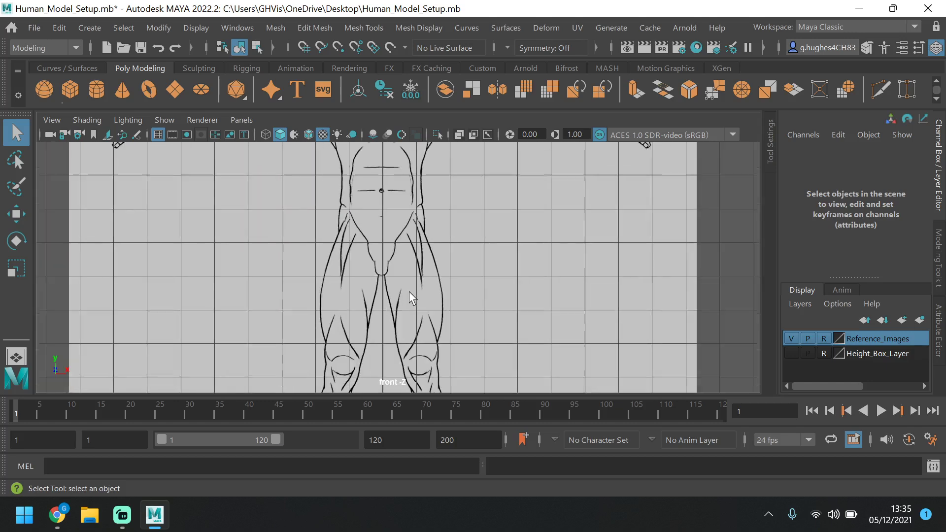
Examine the side body reference image in the side view and compare both reference planes in perspective.
{"action": "key", "text": "space"}
{"action": "key", "text": "space"}
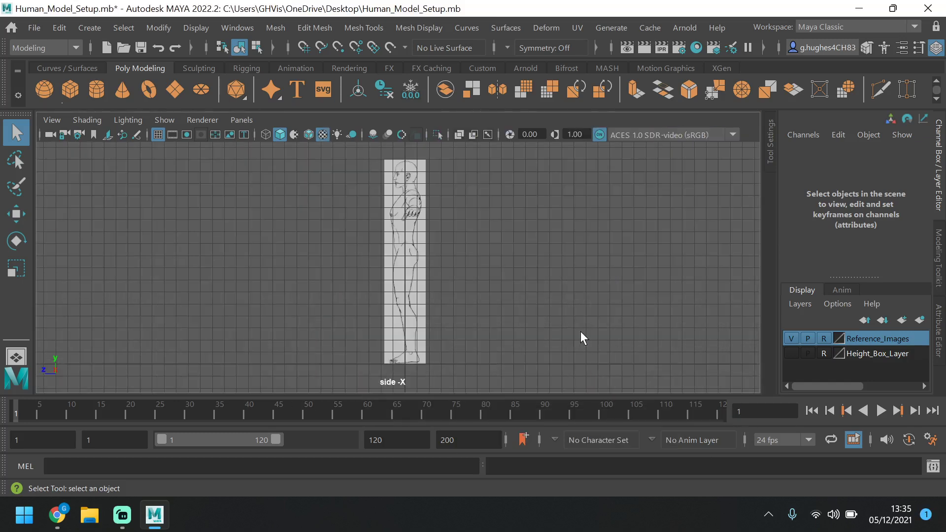
{"action": "scroll", "coordinate": [424, 254], "scroll_direction": "up", "scroll_amount": 5}
{"action": "key", "text": "space"}
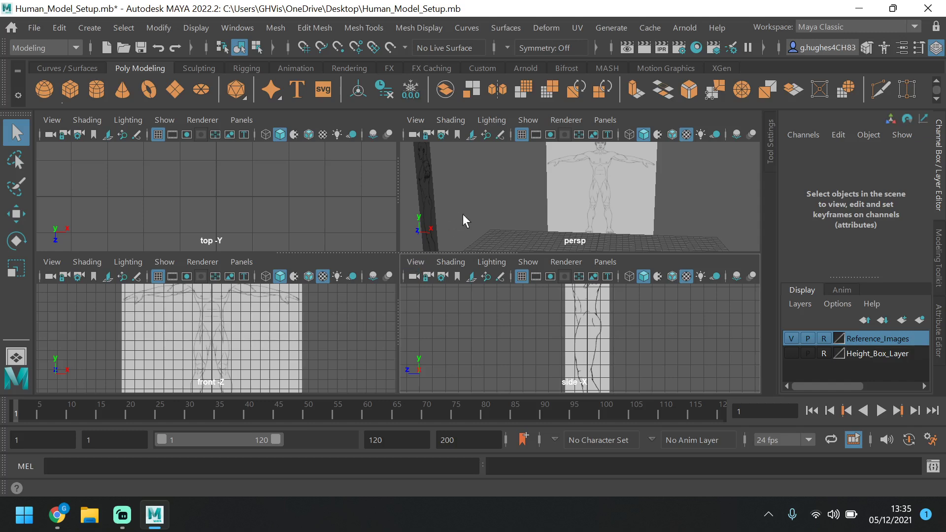
{"action": "key", "text": "space"}
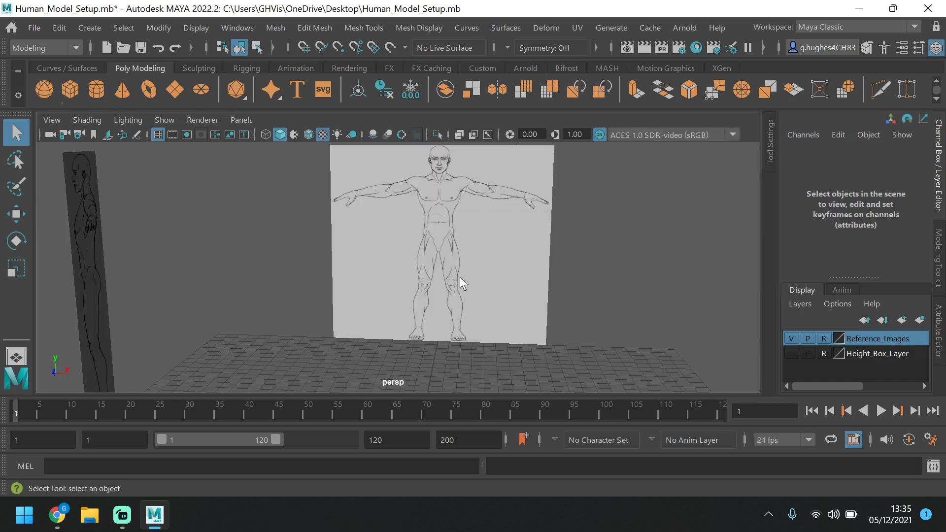
{"action": "left_click_drag", "start_coordinate": [469, 274], "coordinate": [408, 244], "text": "alt"}
{"action": "key", "text": "space"}
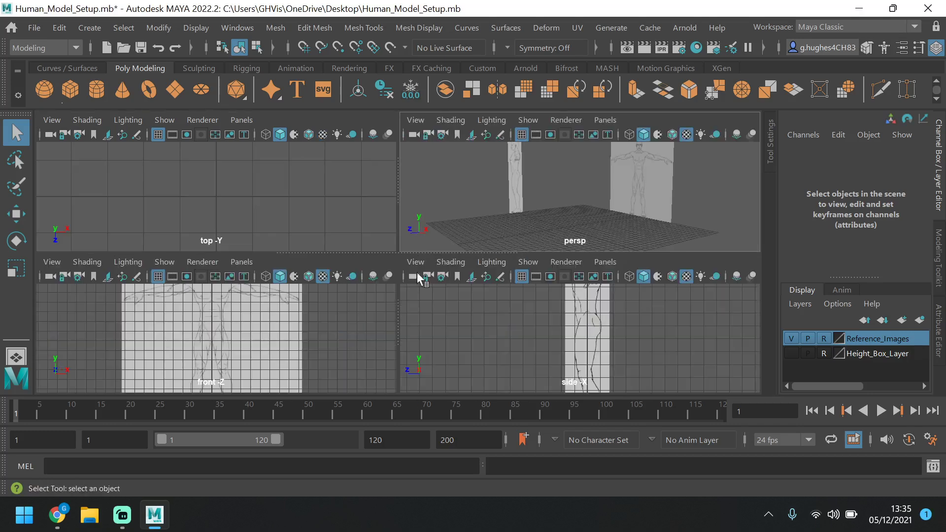
{"action": "key", "text": "space"}
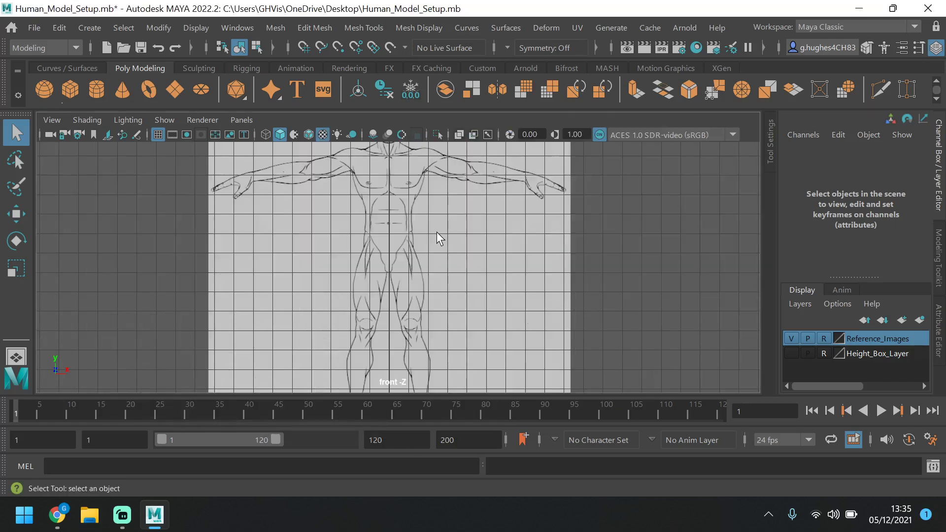
{"action": "key", "text": "space"}
{"action": "key", "text": "space"}
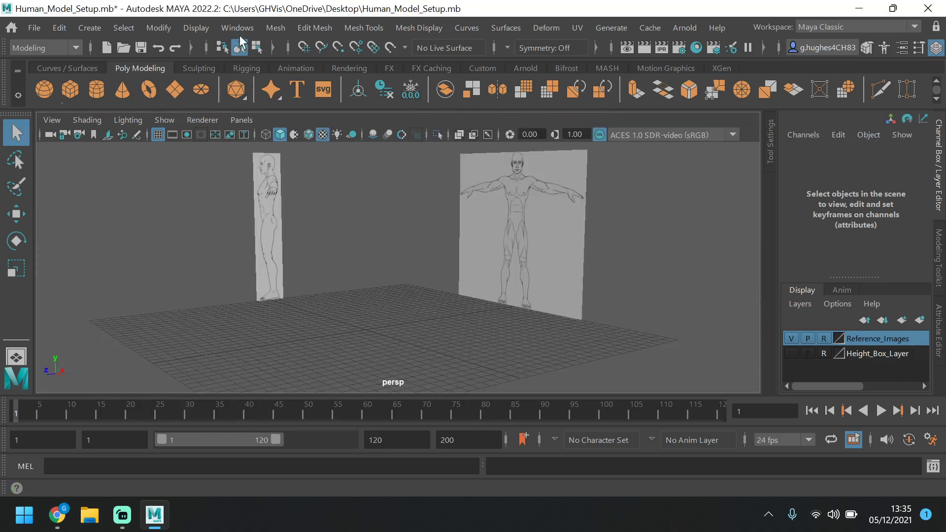
Create a polygon cylinder primitive at the grid origin.
{"action": "left_click", "coordinate": [87, 28]}
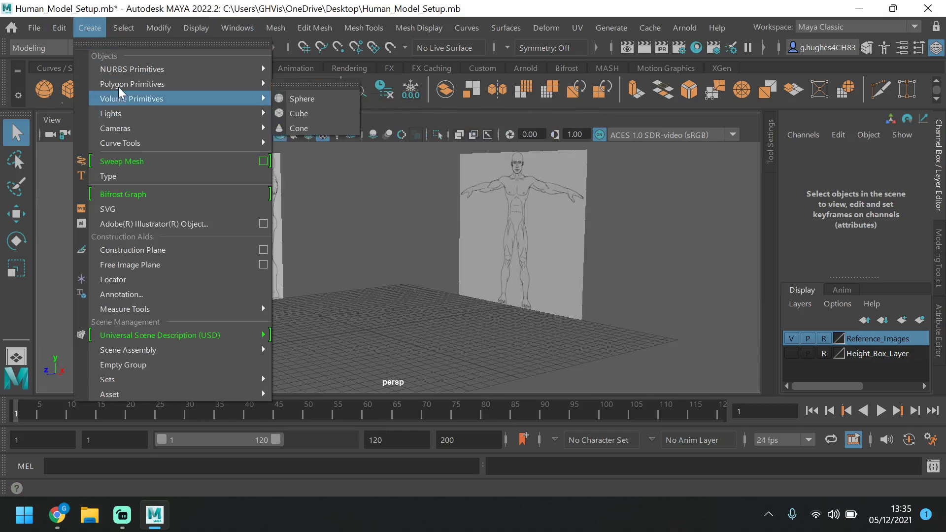
{"action": "mouse_move", "coordinate": [119, 84]}
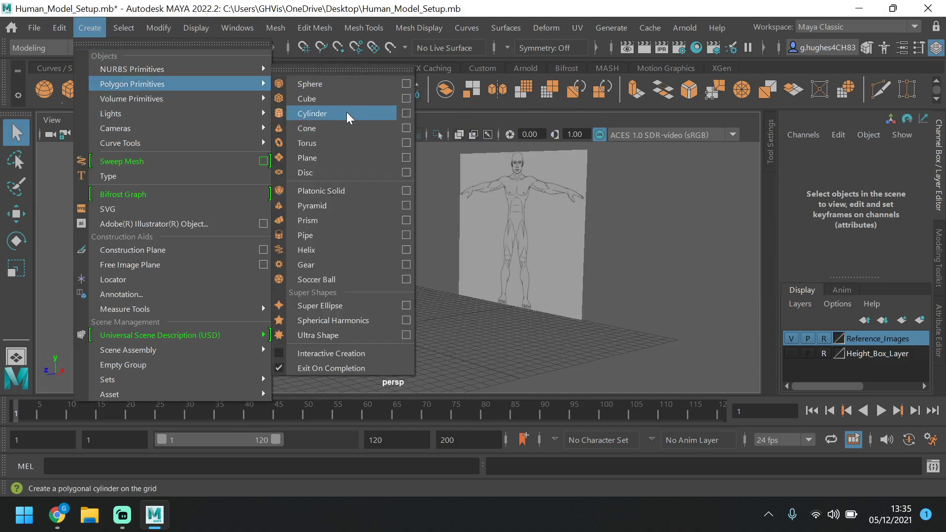
{"action": "left_click", "coordinate": [363, 114]}
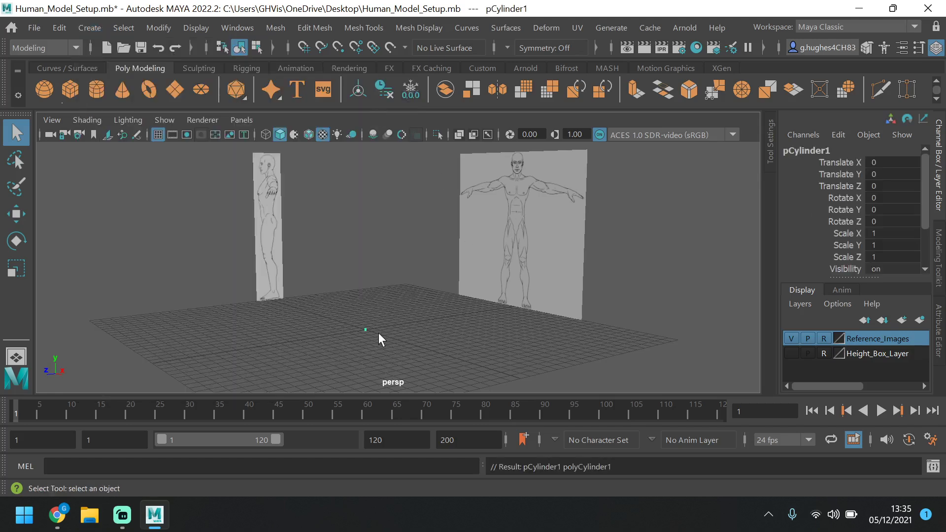
Rename the new cylinder to Right Leg.
{"action": "scroll", "coordinate": [378, 333], "scroll_direction": "up", "scroll_amount": 6}
{"action": "scroll", "coordinate": [353, 360], "scroll_direction": "down", "scroll_amount": 3}
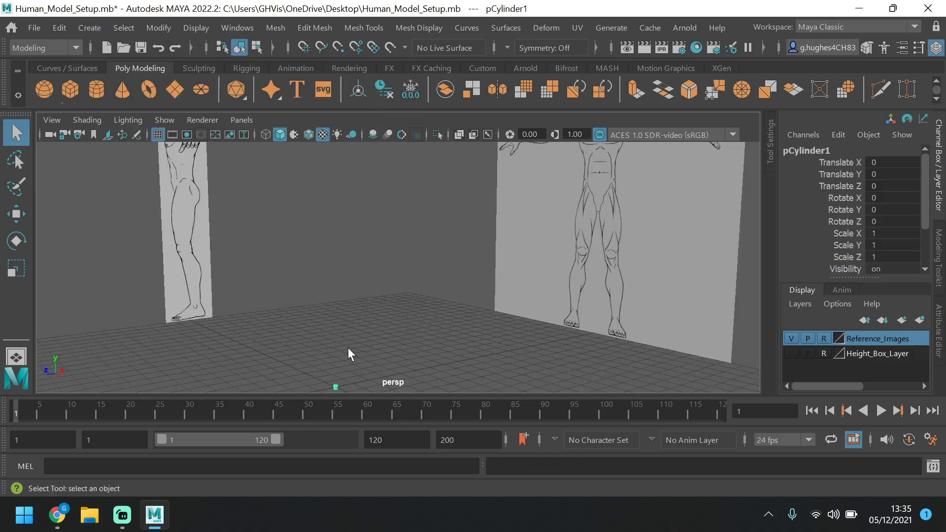
{"action": "left_click_drag", "start_coordinate": [348, 348], "coordinate": [430, 225], "text": "alt"}
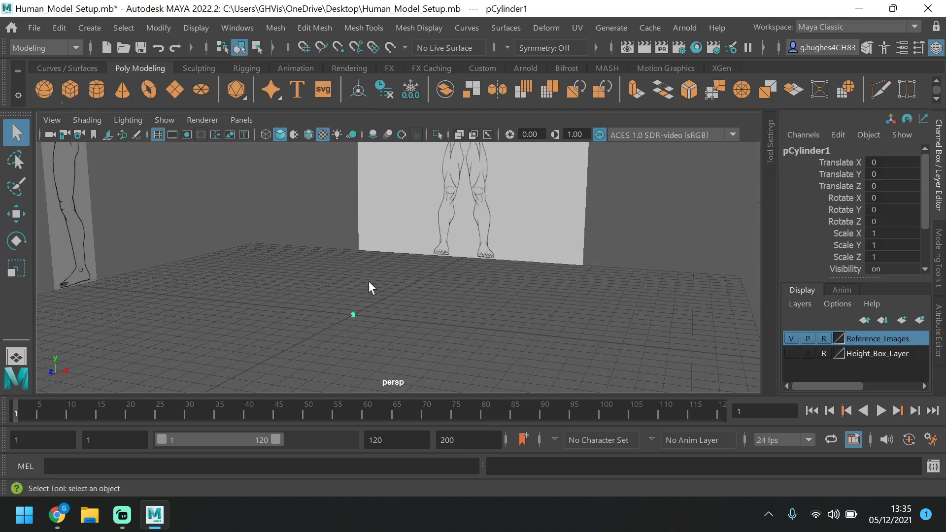
{"action": "key", "text": "space"}
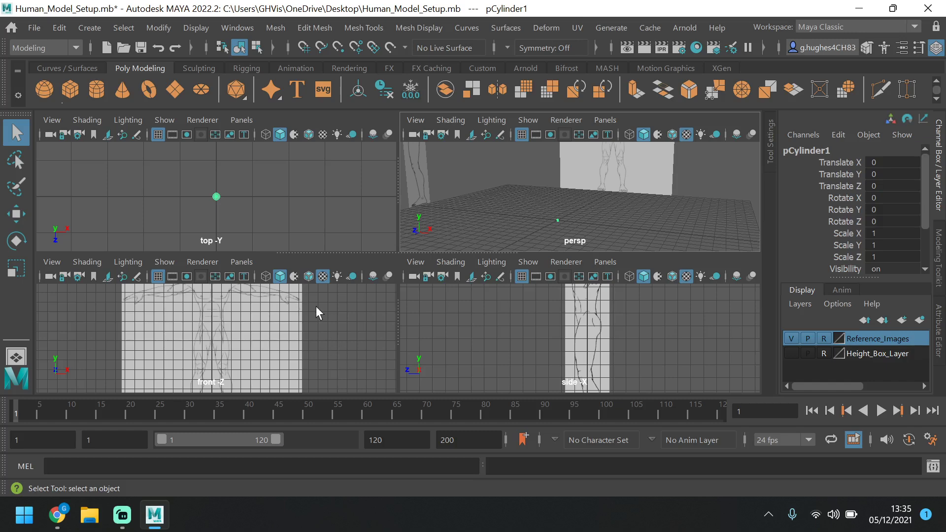
{"action": "key", "text": "space"}
{"action": "scroll", "coordinate": [383, 330], "scroll_direction": "up", "scroll_amount": 5}
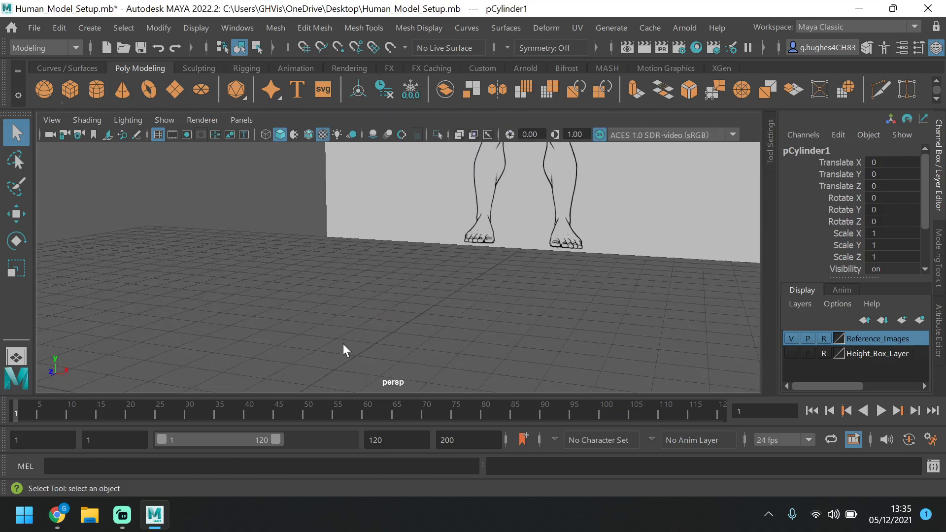
{"action": "middle_click_drag", "start_coordinate": [343, 344], "coordinate": [392, 154], "text": "alt"}
{"action": "left_click_drag", "start_coordinate": [350, 257], "coordinate": [305, 268], "text": "alt"}
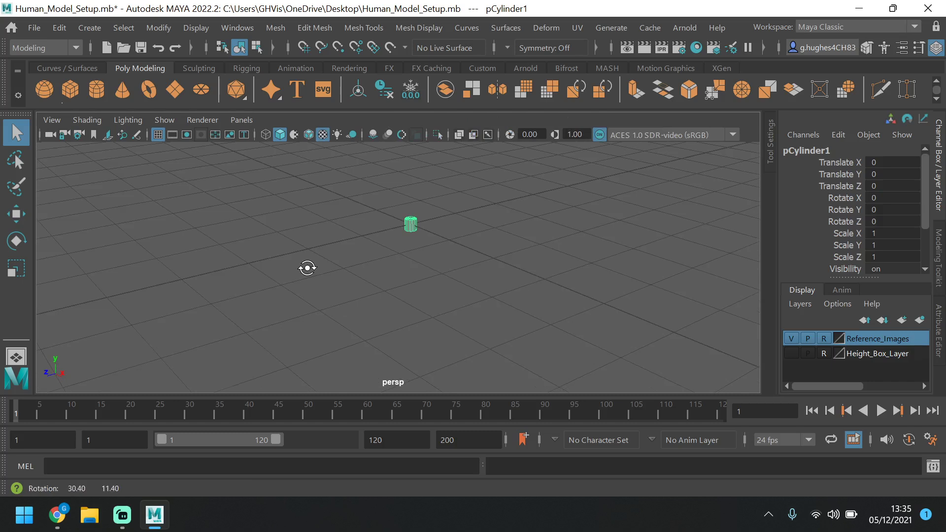
{"action": "double_click", "coordinate": [823, 149]}
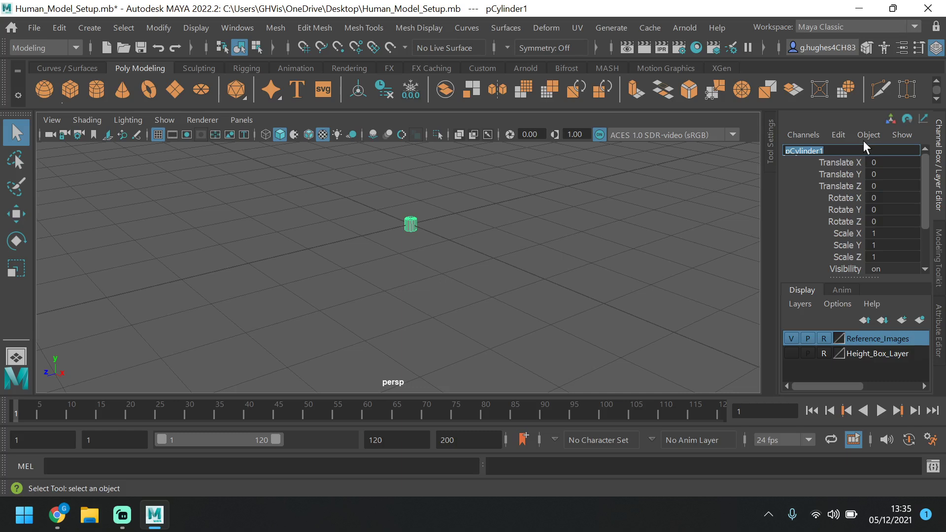
{"action": "key", "text": "BackSpace"}
{"action": "key", "text": "Caps_Lock"}
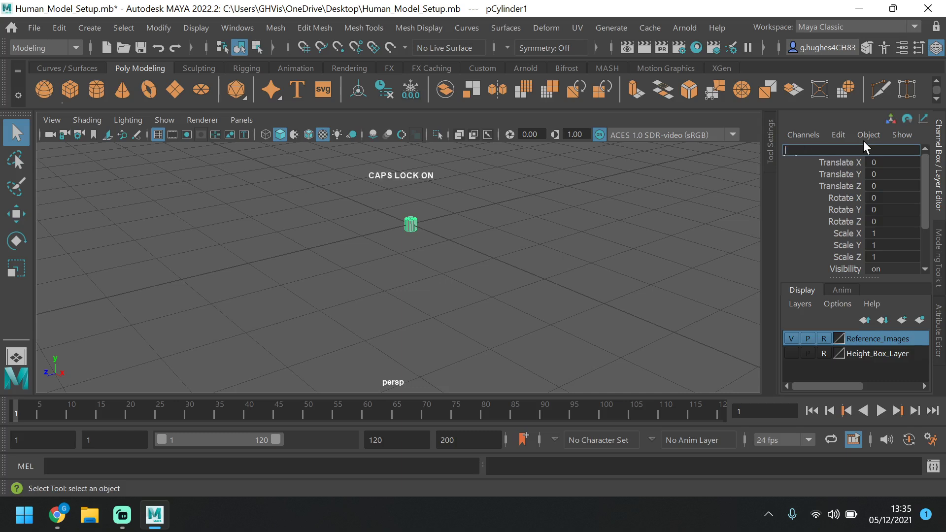
{"action": "type", "text": "Right Leg"}
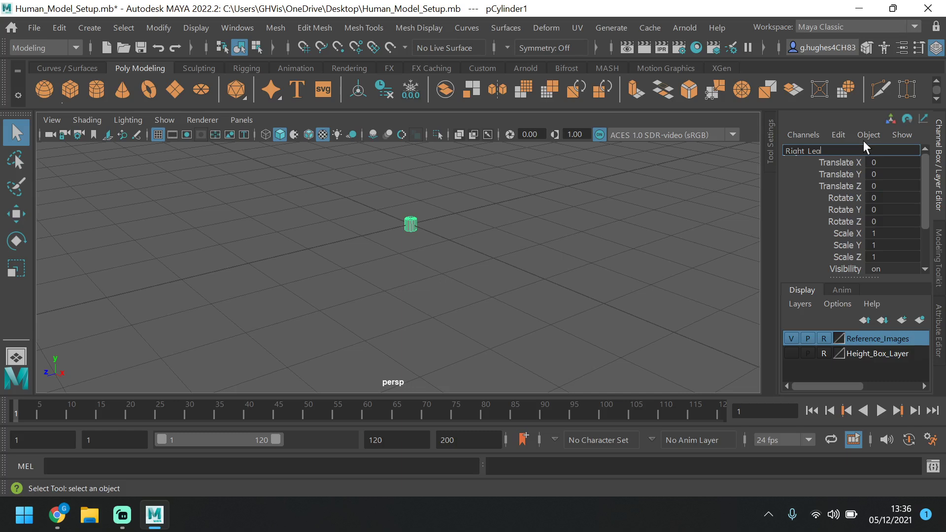
{"action": "key", "text": "Return"}
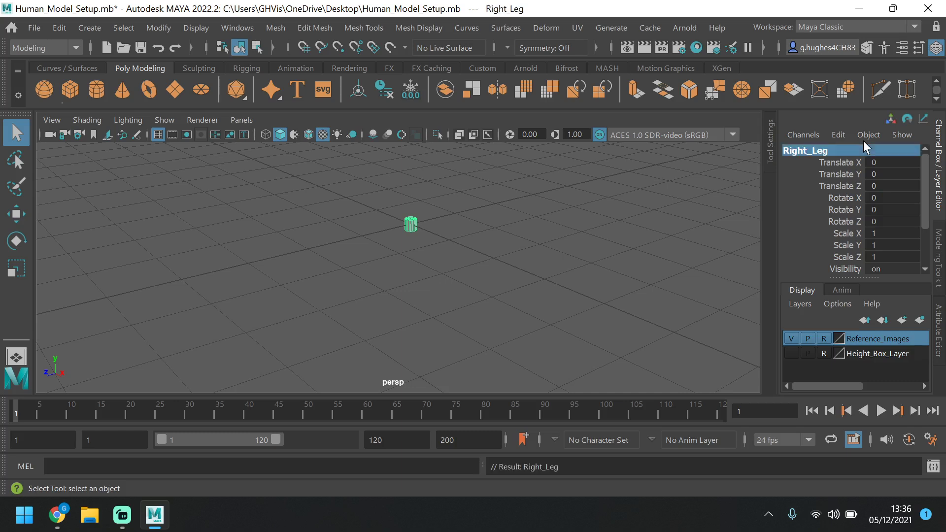
Expand the leg cylinder's polyCylinder1 construction settings and frame the cylinder in the perspective view.
{"action": "scroll", "coordinate": [815, 193], "scroll_direction": "down", "scroll_amount": 3}
{"action": "left_click", "coordinate": [863, 253]}
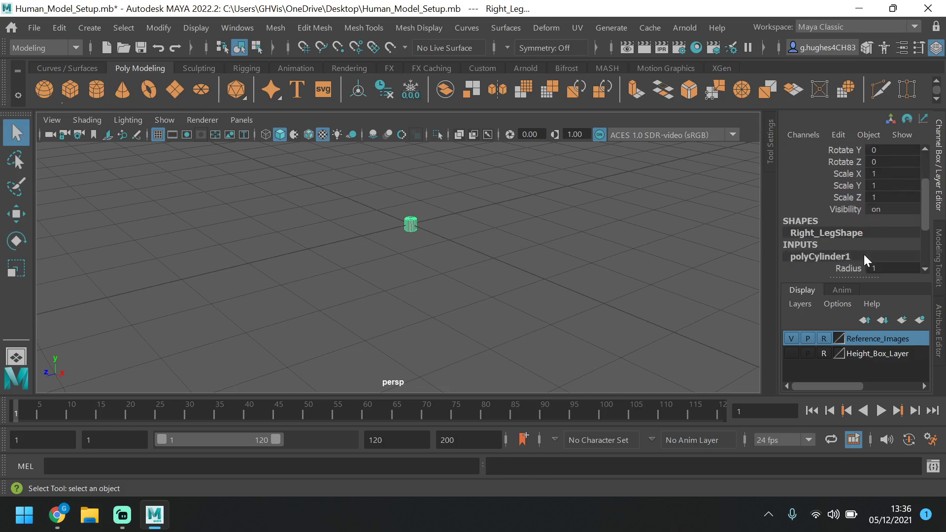
{"action": "scroll", "coordinate": [864, 253], "scroll_direction": "down", "scroll_amount": 3}
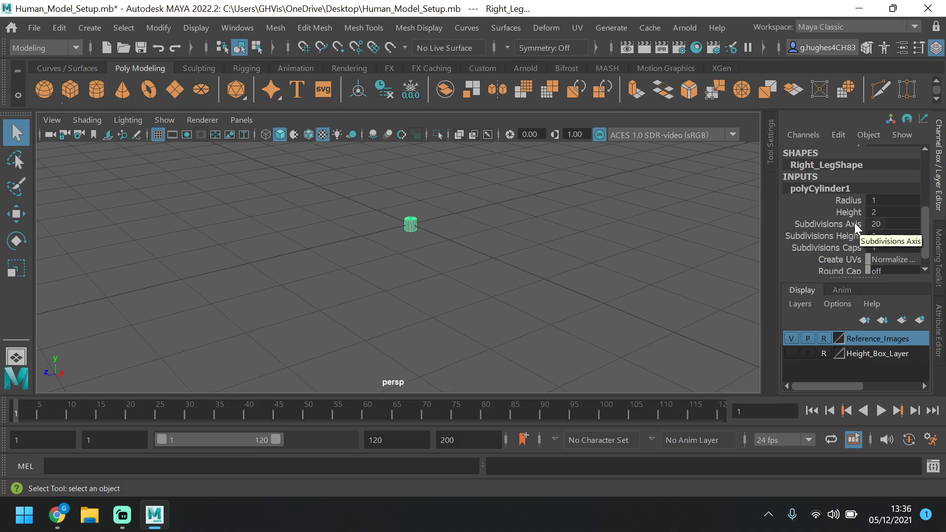
{"action": "scroll", "coordinate": [407, 185], "scroll_direction": "up", "scroll_amount": 5}
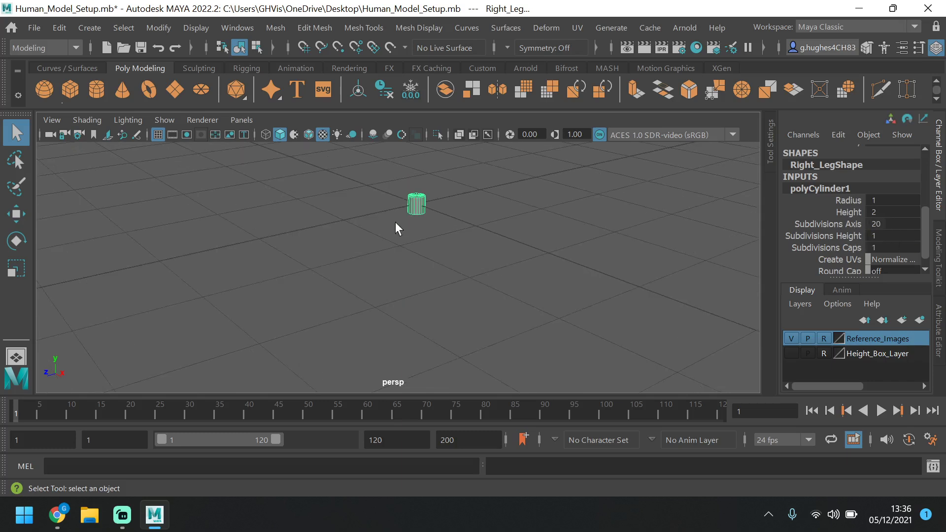
{"action": "left_click_drag", "start_coordinate": [477, 165], "coordinate": [477, 196], "text": "alt"}
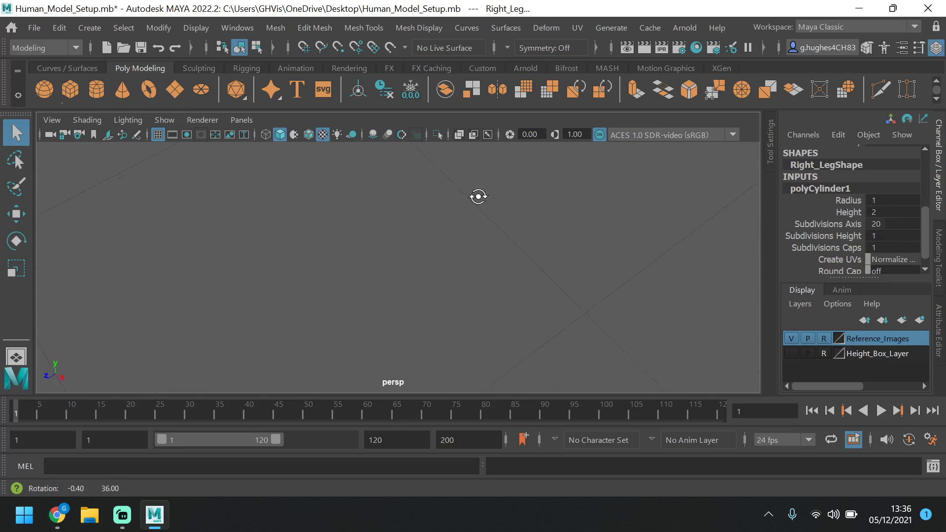
{"action": "middle_click_drag", "start_coordinate": [477, 196], "coordinate": [477, 353], "text": "alt"}
{"action": "middle_click_drag", "start_coordinate": [500, 252], "coordinate": [500, 252], "text": "alt"}
{"action": "middle_click_drag", "start_coordinate": [510, 216], "coordinate": [518, 292], "text": "alt"}
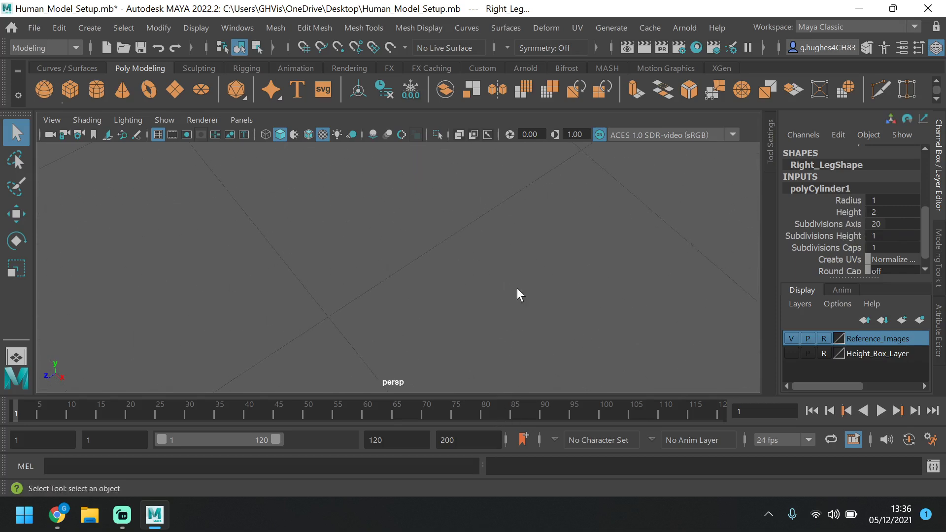
{"action": "key", "text": "f"}
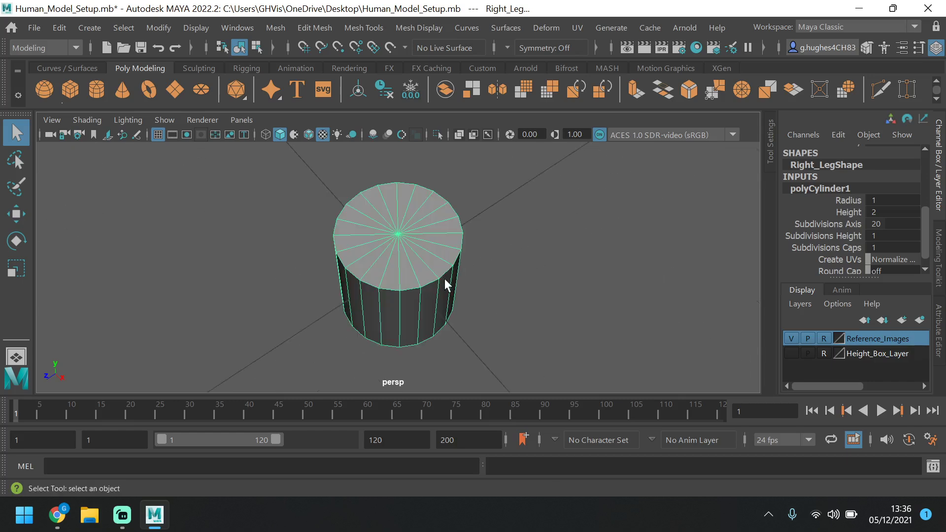
{"action": "left_click_drag", "start_coordinate": [448, 281], "coordinate": [470, 277], "text": "alt"}
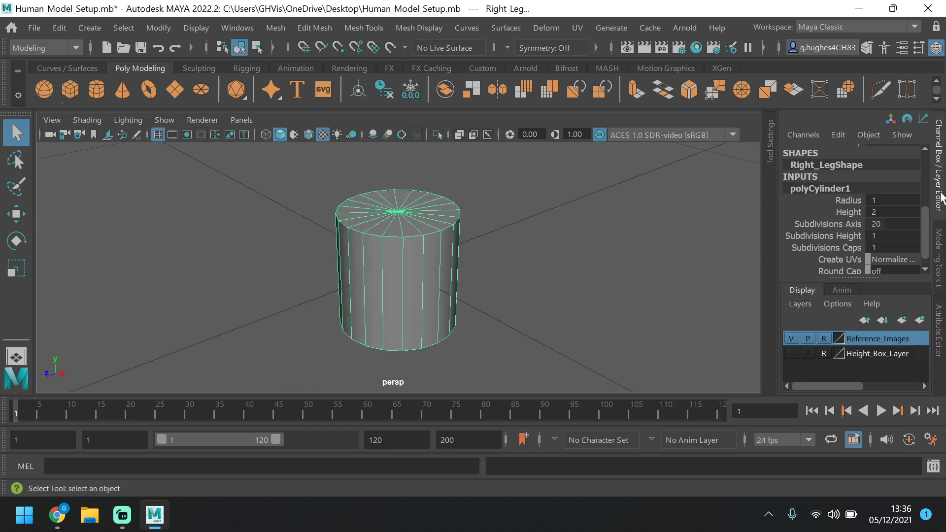
Try Subdivisions Axis values of 4 and 3 on the leg cylinder.
{"action": "double_click", "coordinate": [882, 224]}
{"action": "type", "text": "4"}
{"action": "key", "text": "Return"}
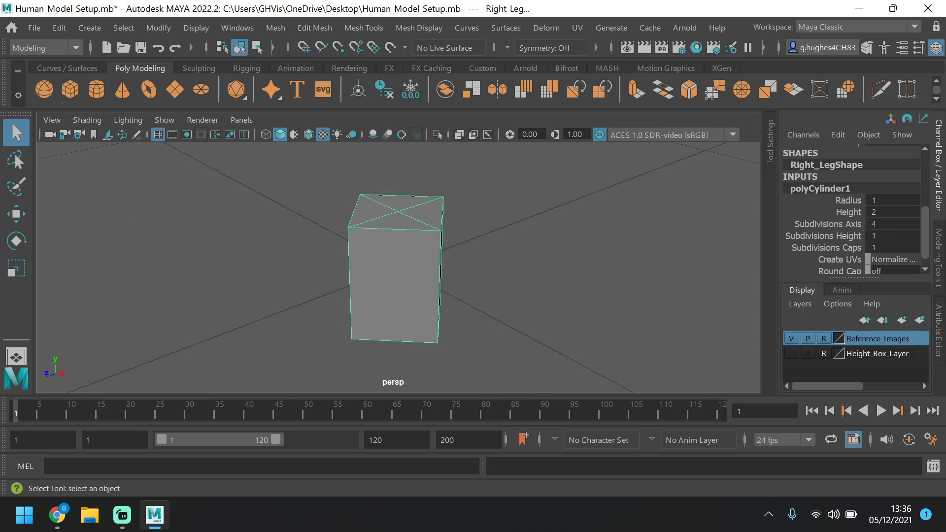
{"action": "type", "text": "3"}
{"action": "key", "text": "Return"}
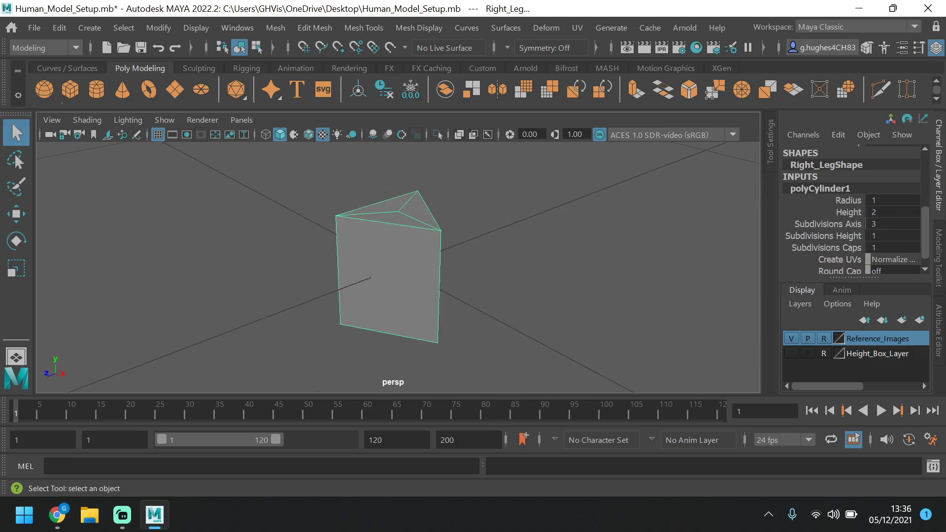
Try 8 axis subdivisions on the leg cylinder, then set Subdivisions Axis to 11.
{"action": "type", "text": "8"}
{"action": "key", "text": "Return"}
{"action": "left_click_drag", "start_coordinate": [870, 224], "coordinate": [880, 224]}
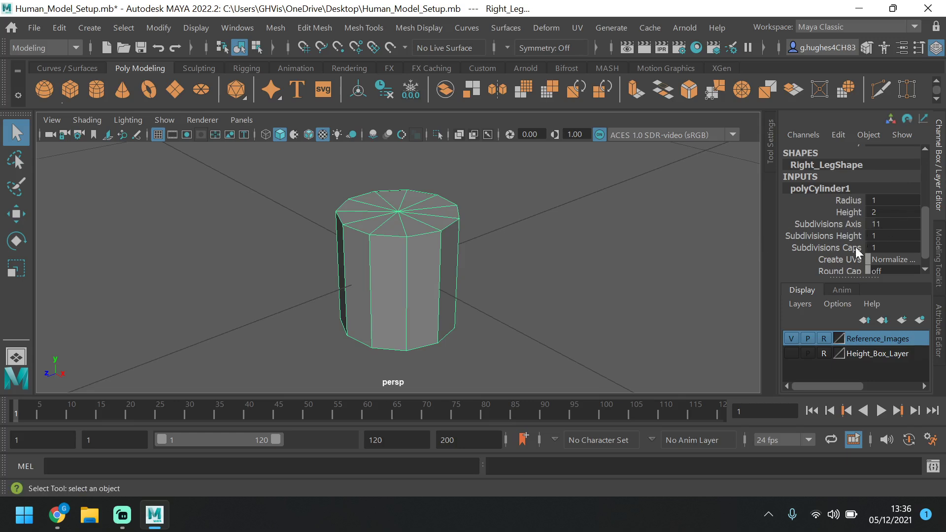
Set the leg cylinder's Subdivisions Caps to 0 and inspect the simplified cap from another angle.
{"action": "scroll", "coordinate": [849, 263], "scroll_direction": "down", "scroll_amount": 1}
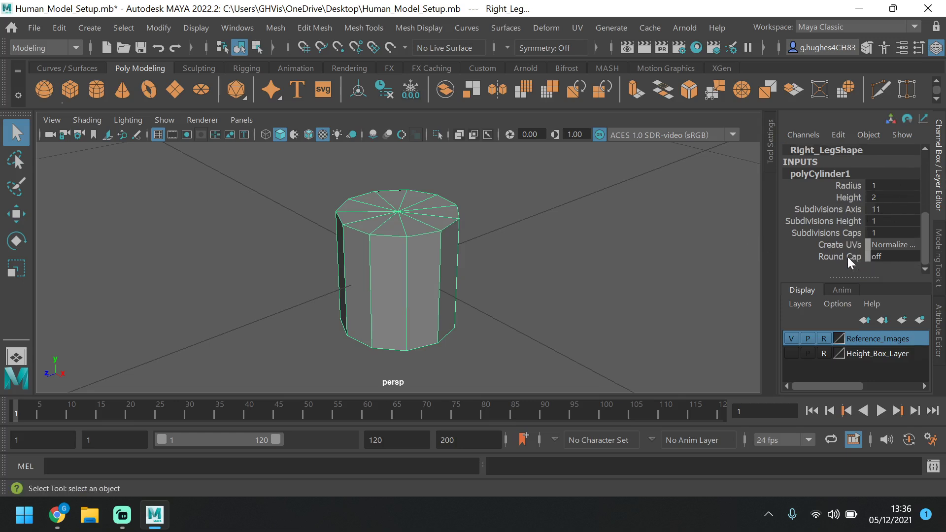
{"action": "left_click", "coordinate": [845, 232]}
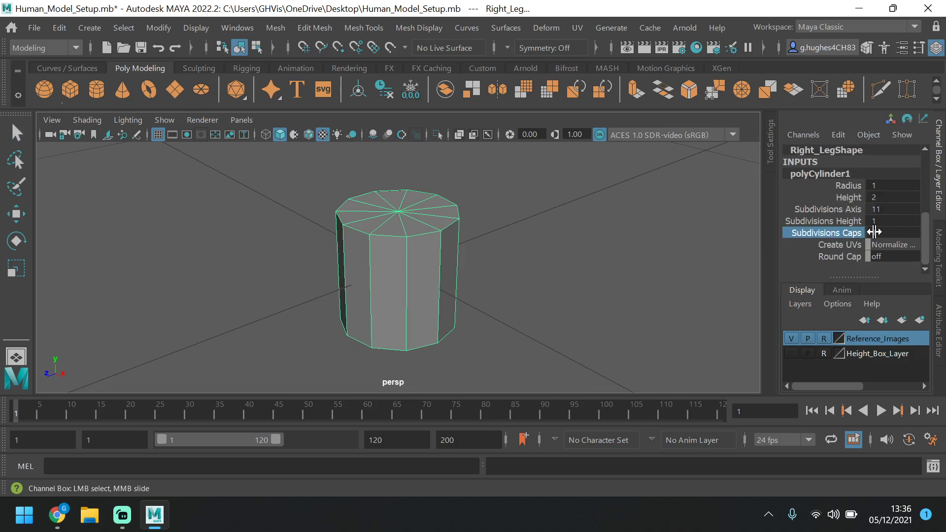
{"action": "middle_click_drag", "start_coordinate": [874, 231], "coordinate": [857, 232]}
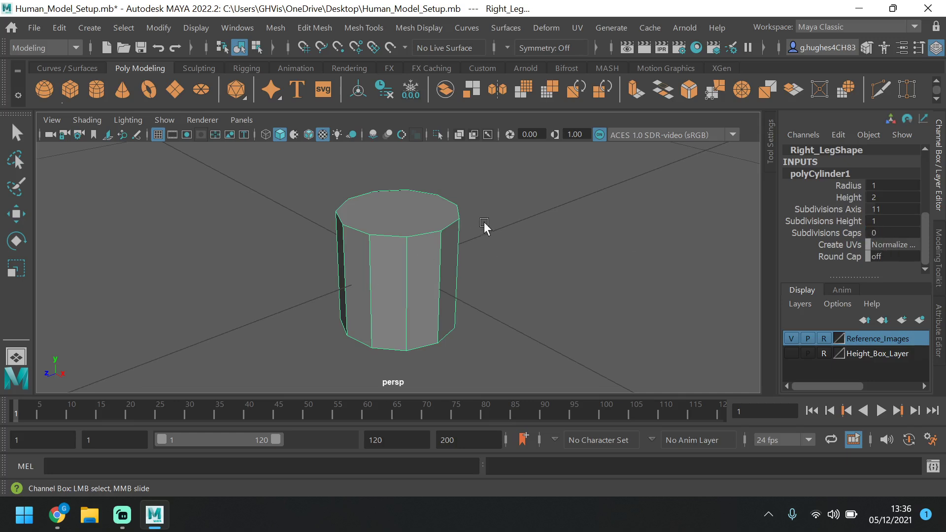
{"action": "left_click_drag", "start_coordinate": [440, 268], "coordinate": [485, 253], "text": "alt"}
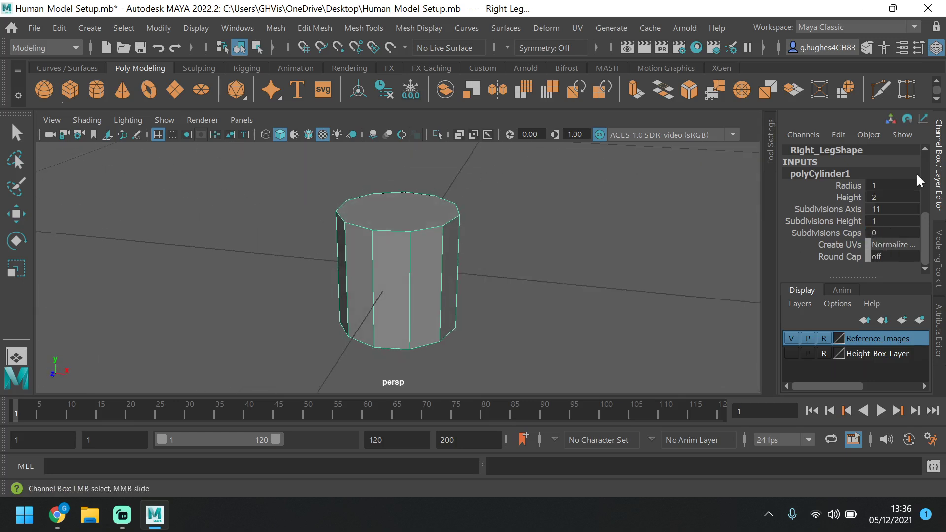
Set the leg cylinder's Subdivisions Axis to 10.
{"action": "left_click", "coordinate": [891, 210]}
{"action": "key", "text": "Return"}
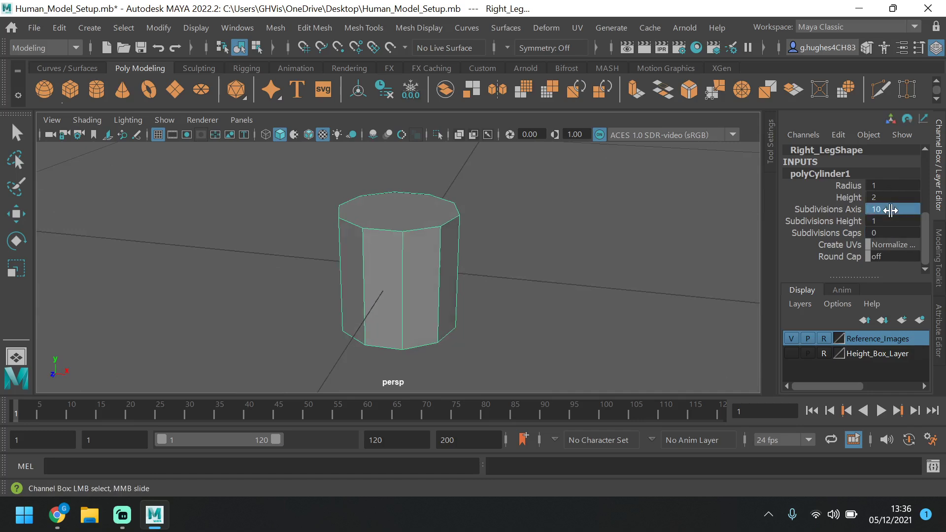
{"action": "double_click", "coordinate": [857, 171]}
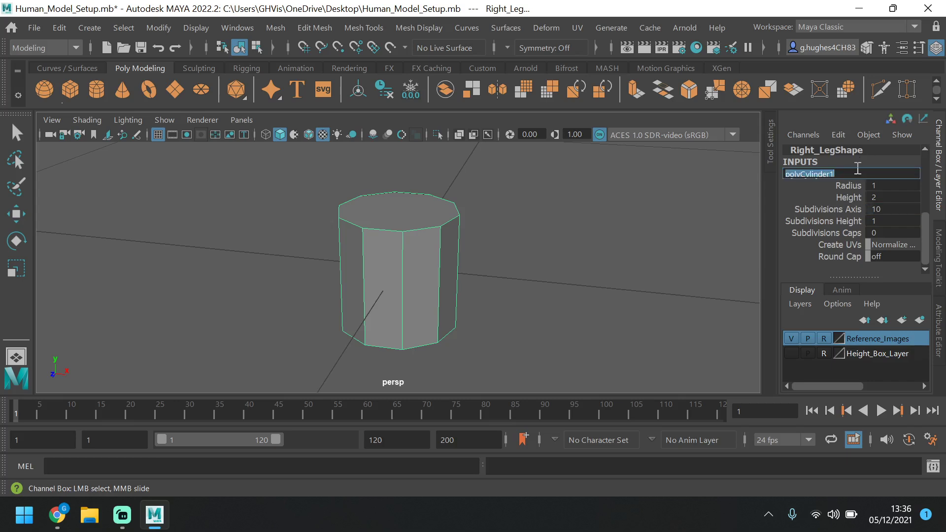
{"action": "left_click", "coordinate": [788, 196]}
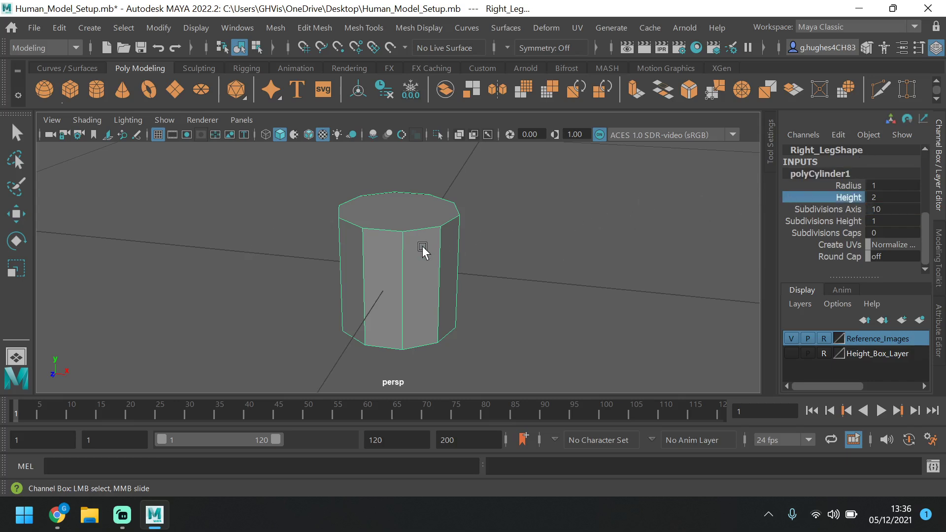
Move the leg cylinder straight up to crotch height on the front reference image.
{"action": "scroll", "coordinate": [422, 250], "scroll_direction": "down", "scroll_amount": 4}
{"action": "left_click", "coordinate": [409, 239]}
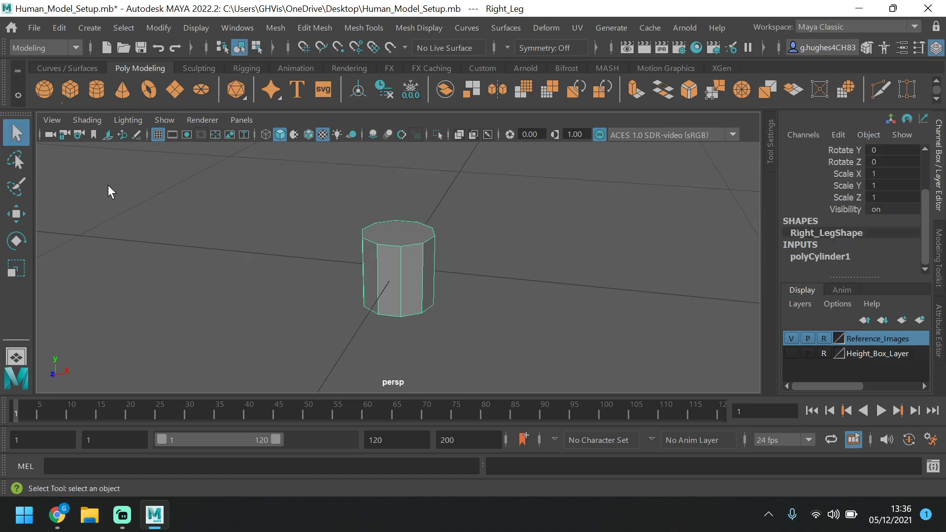
{"action": "left_click", "coordinate": [16, 214]}
{"action": "key", "text": "space"}
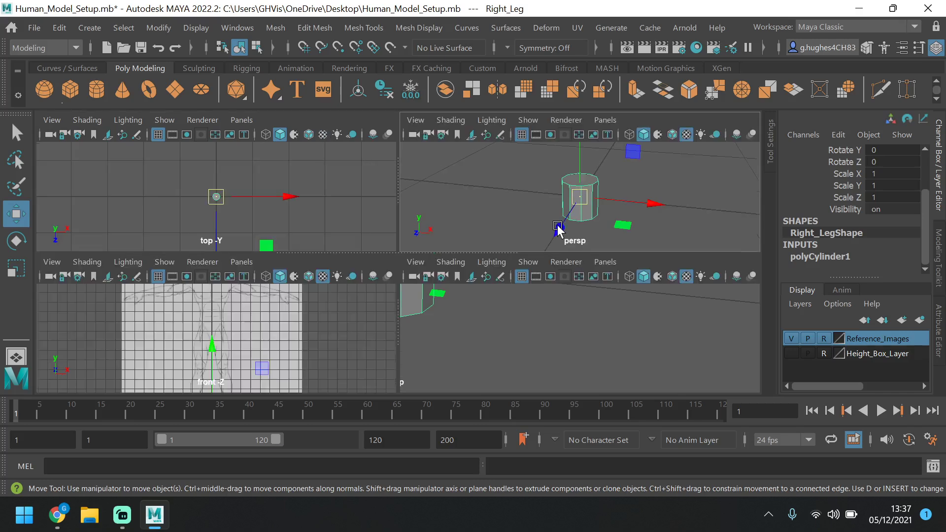
{"action": "key", "text": "space"}
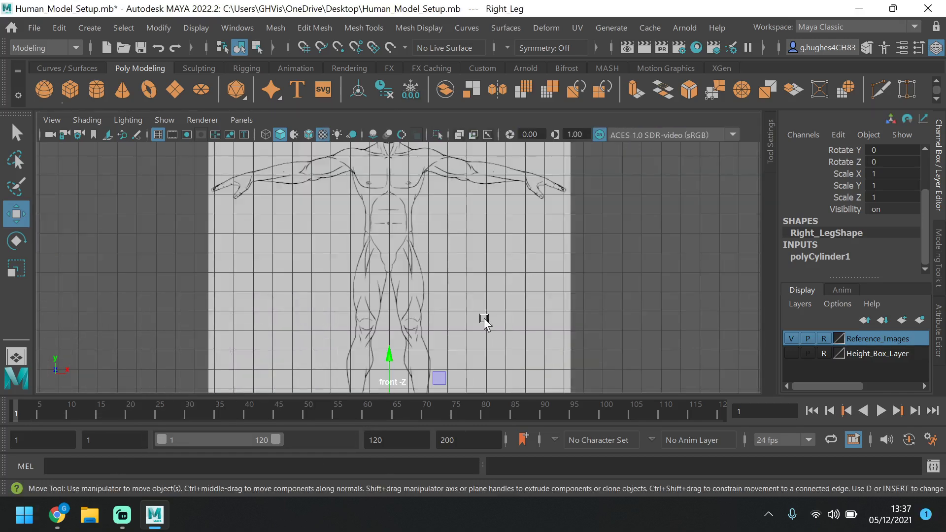
{"action": "left_click_drag", "start_coordinate": [390, 355], "coordinate": [414, 207]}
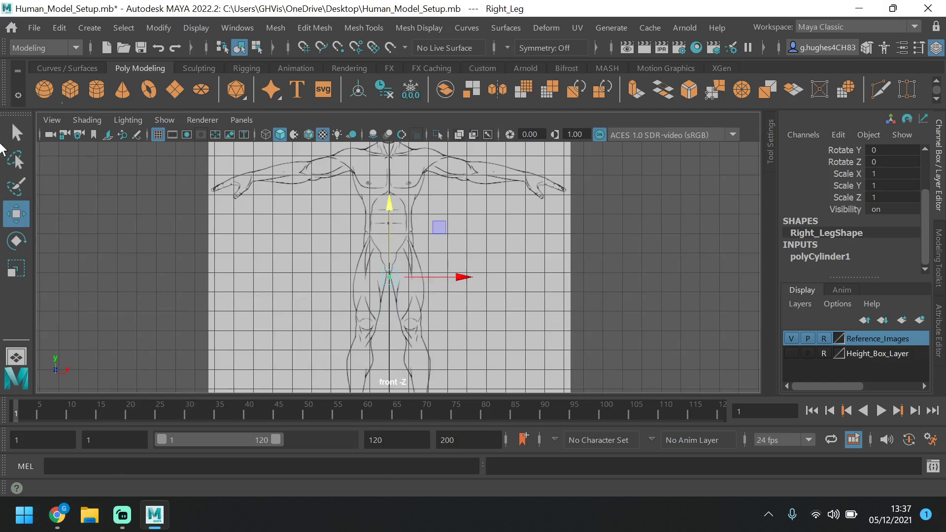
Try scaling the leg cylinder uniformly to about 13.57, then undo the scaling.
{"action": "left_click", "coordinate": [16, 269]}
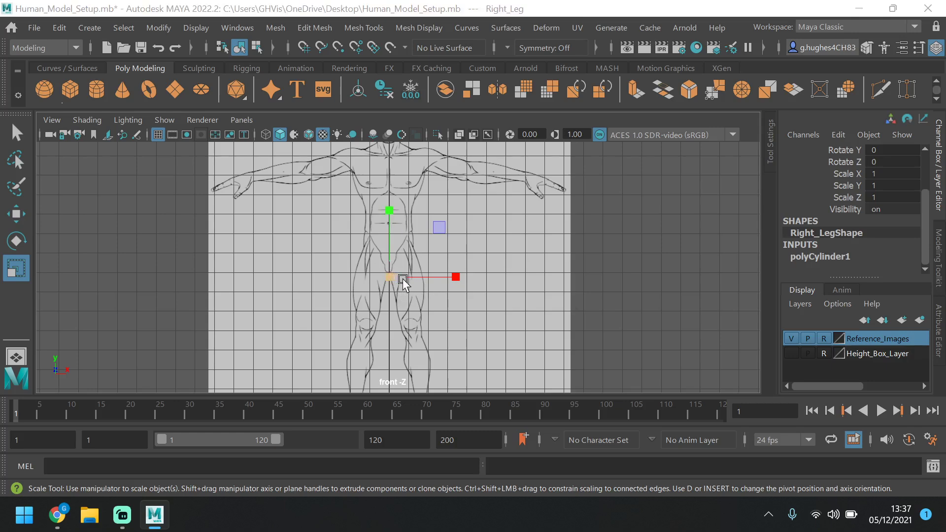
{"action": "key", "text": "space"}
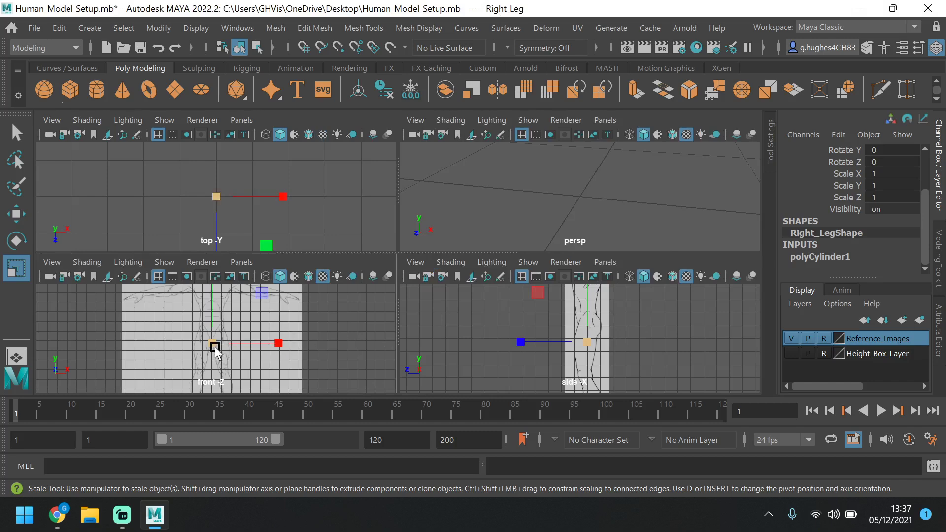
{"action": "left_click_drag", "start_coordinate": [215, 346], "coordinate": [237, 333]}
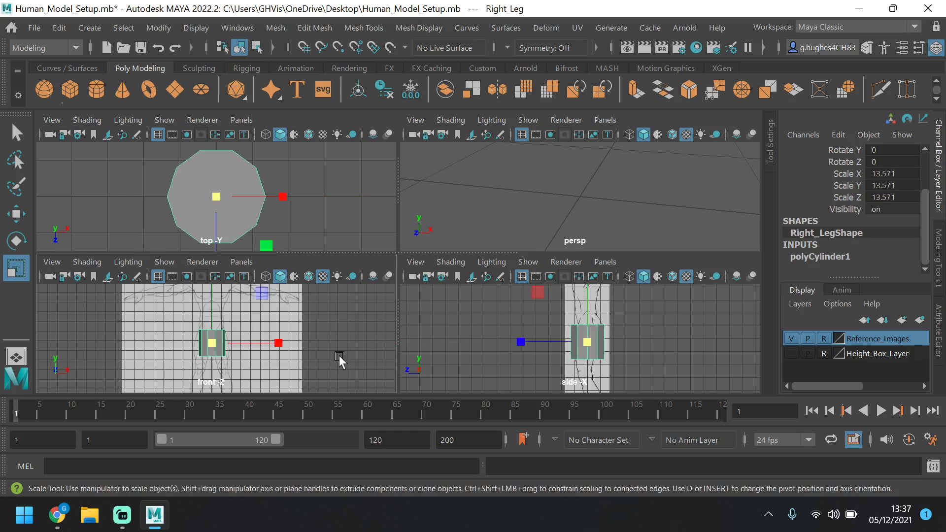
{"action": "key", "text": "ctrl+z"}
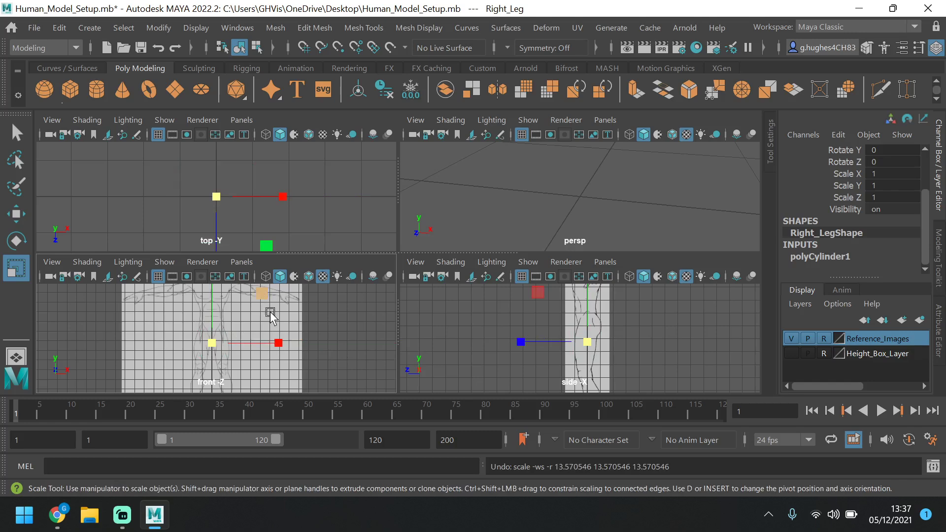
Try scaling the leg cylinder along X only and in the XY plane, undoing each attempt.
{"action": "left_click", "coordinate": [281, 340]}
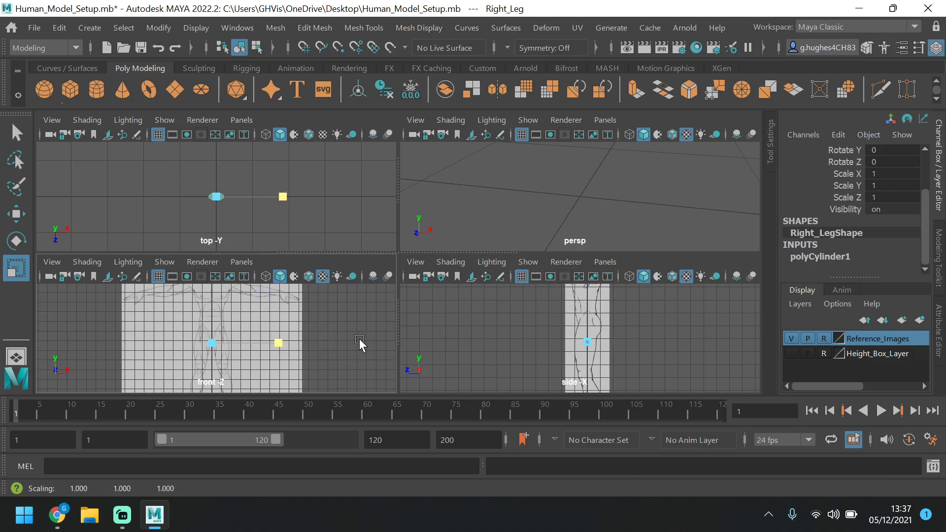
{"action": "scroll", "coordinate": [215, 197], "scroll_direction": "up", "scroll_amount": 3}
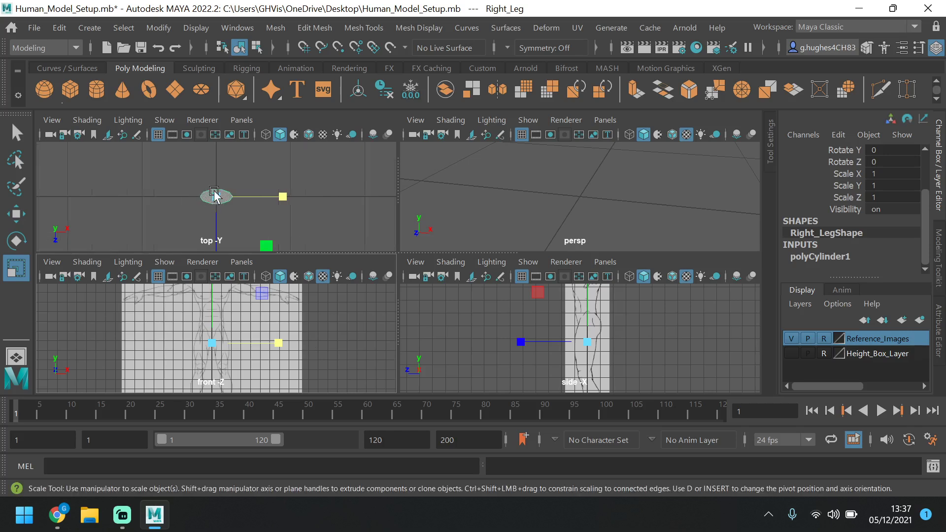
{"action": "key", "text": "ctrl+z"}
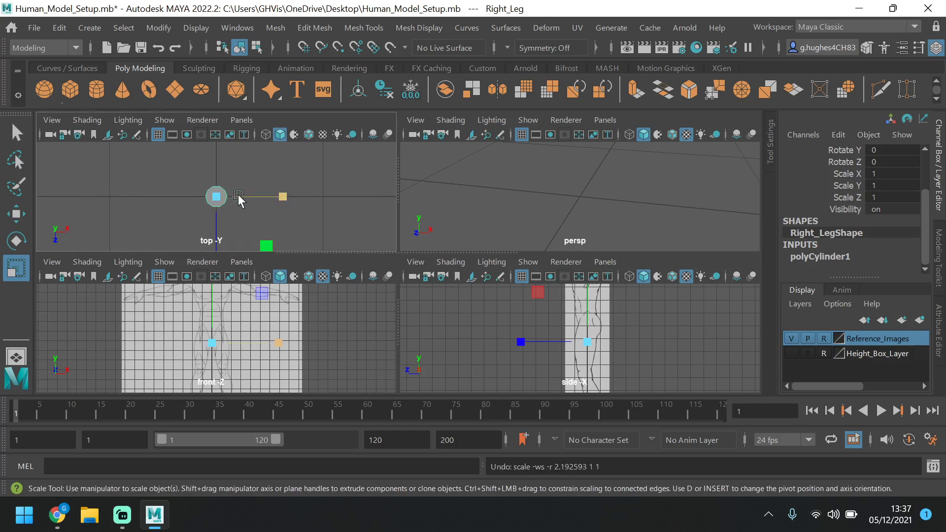
{"action": "left_click_drag", "start_coordinate": [268, 299], "coordinate": [661, 205]}
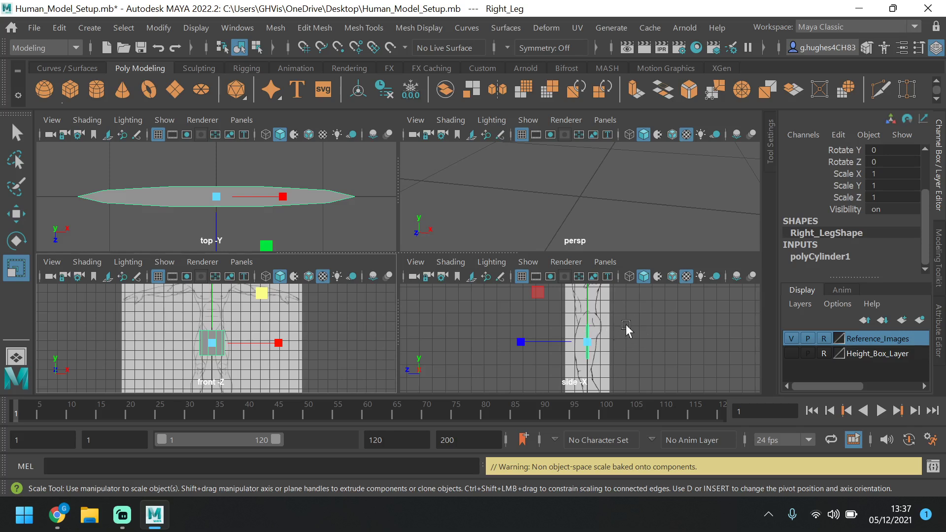
{"action": "key", "text": "ctrl+z"}
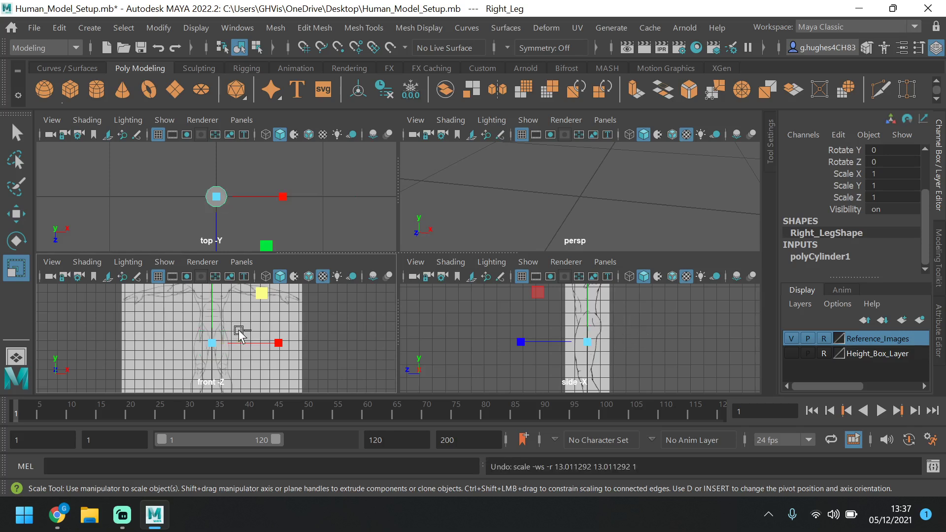
Scale the leg cylinder uniformly to about 9.68 and compare its width with the thigh in the side view.
{"action": "left_click", "coordinate": [213, 343]}
{"action": "left_click_drag", "start_coordinate": [213, 343], "coordinate": [228, 338]}
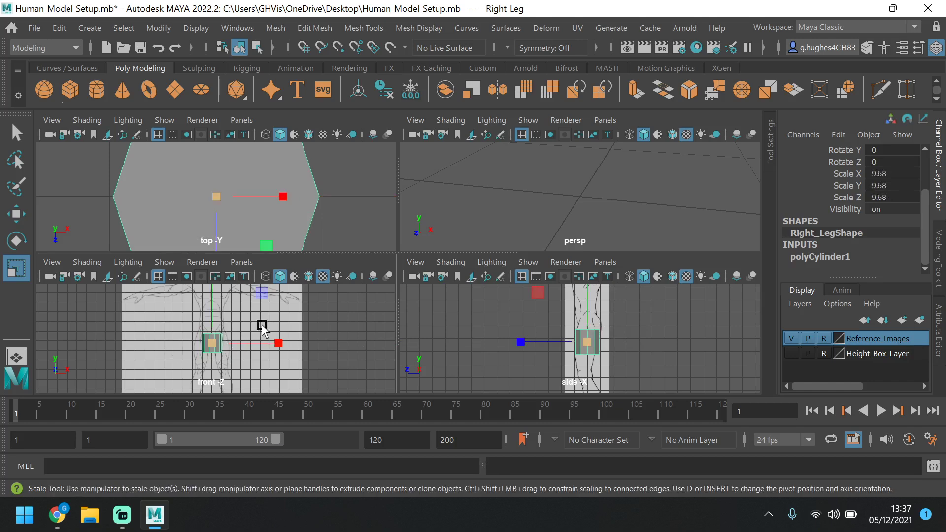
{"action": "key", "text": "space"}
{"action": "key", "text": "space"}
{"action": "key", "text": "space"}
{"action": "scroll", "coordinate": [415, 329], "scroll_direction": "up", "scroll_amount": 5}
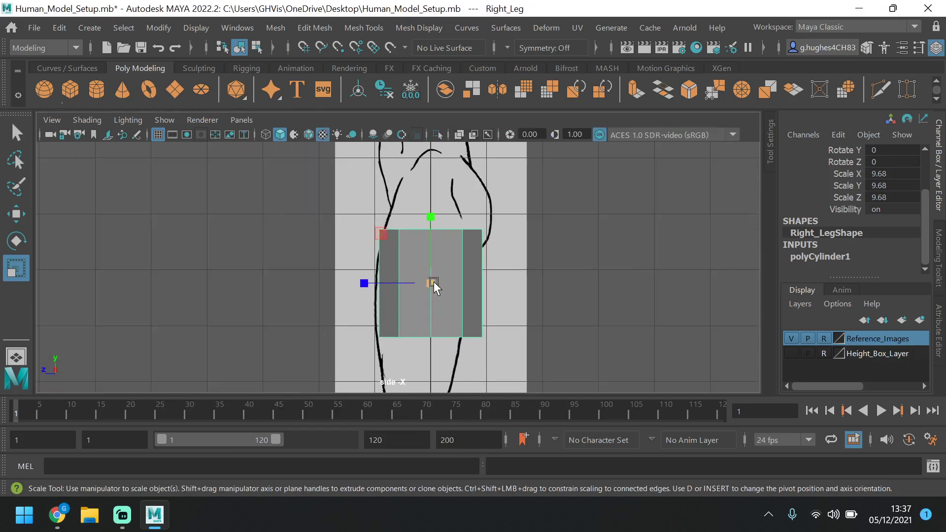
Move the leg cylinder along positive X from the centre line onto the thigh in the front view.
{"action": "key", "text": "space"}
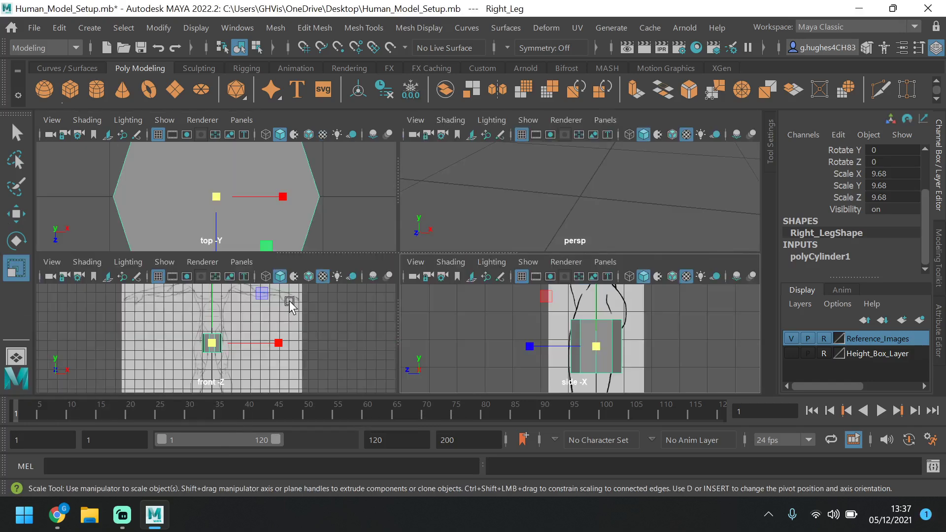
{"action": "key", "text": "space"}
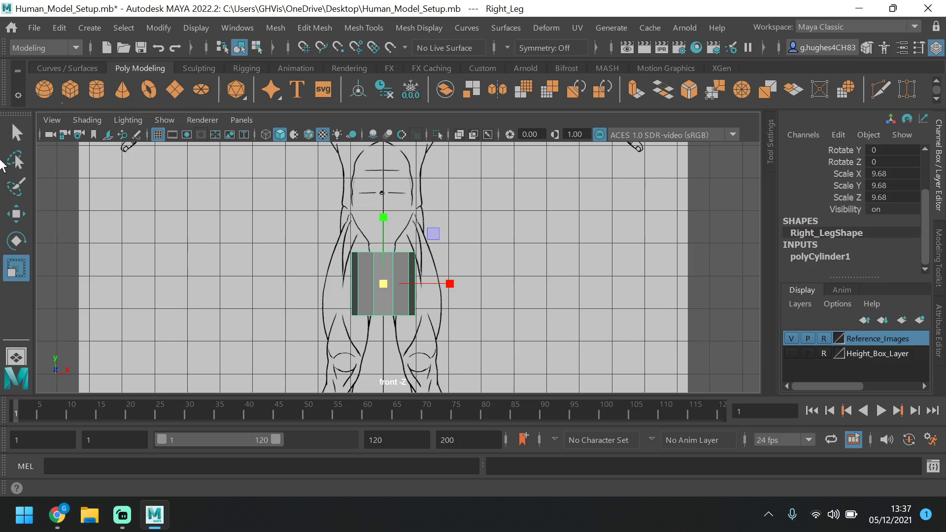
{"action": "left_click", "coordinate": [15, 214]}
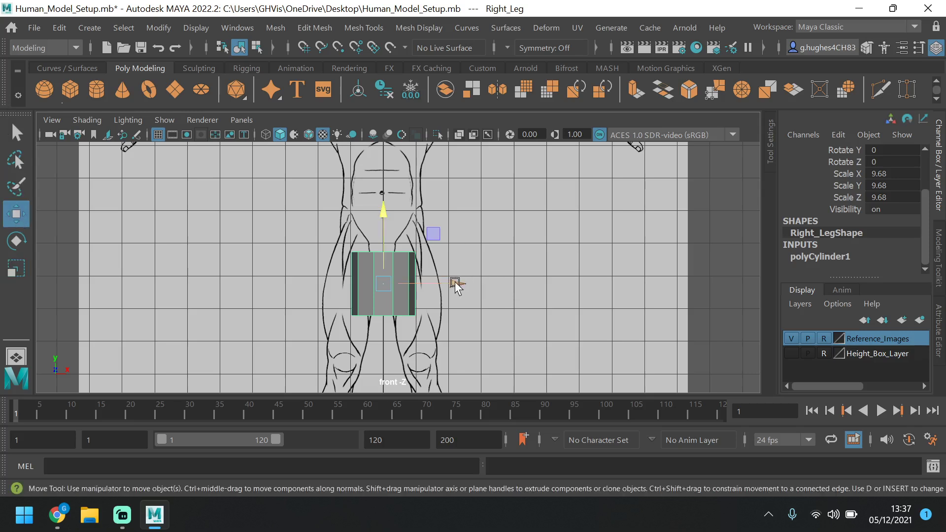
{"action": "left_click_drag", "start_coordinate": [456, 285], "coordinate": [487, 279]}
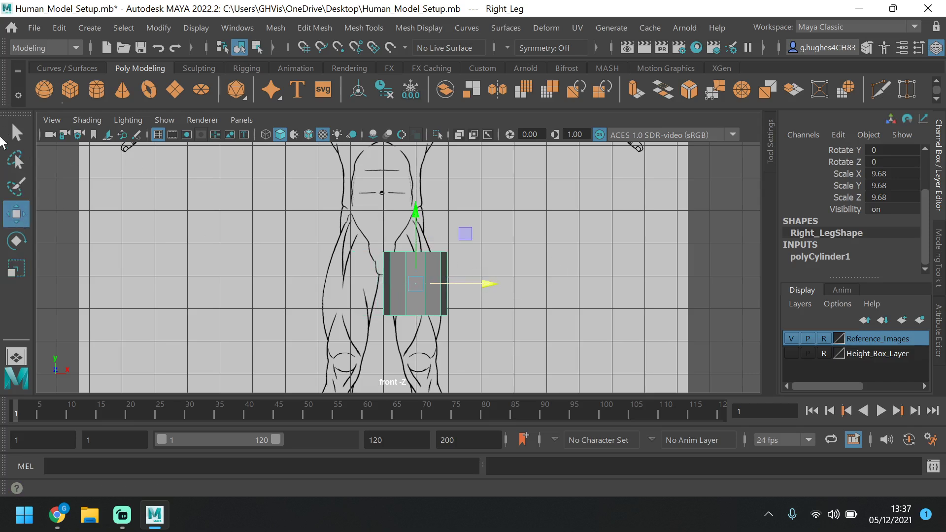
Rotate the leg cylinder to follow the thigh, trying about 5.6 degrees around Z and tilting it about -10 degrees around X in the side view.
{"action": "left_click", "coordinate": [17, 241]}
{"action": "mouse_move", "coordinate": [464, 245]}
{"action": "left_mouse_down"}
{"action": "mouse_move", "coordinate": [452, 225]}
{"action": "mouse_move", "coordinate": [459, 239]}
{"action": "left_mouse_up"}
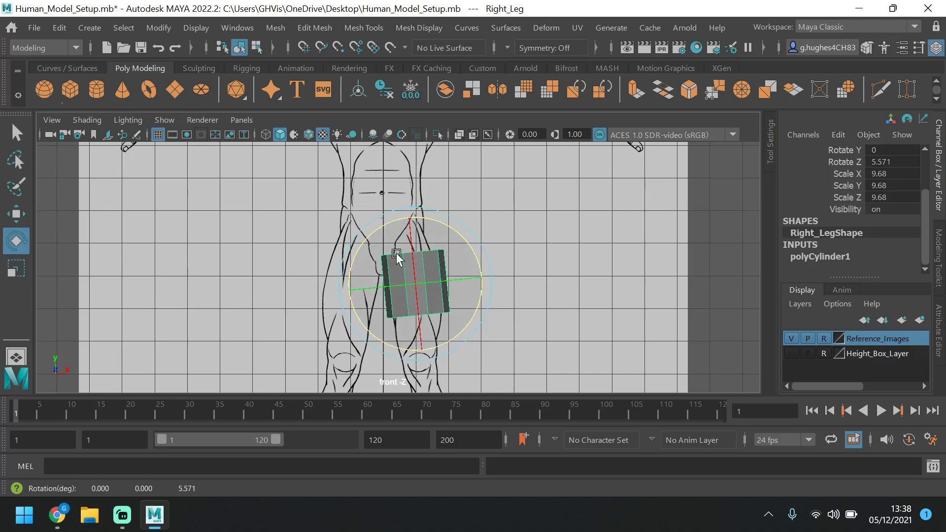
{"action": "key", "text": "space"}
{"action": "key", "text": "space"}
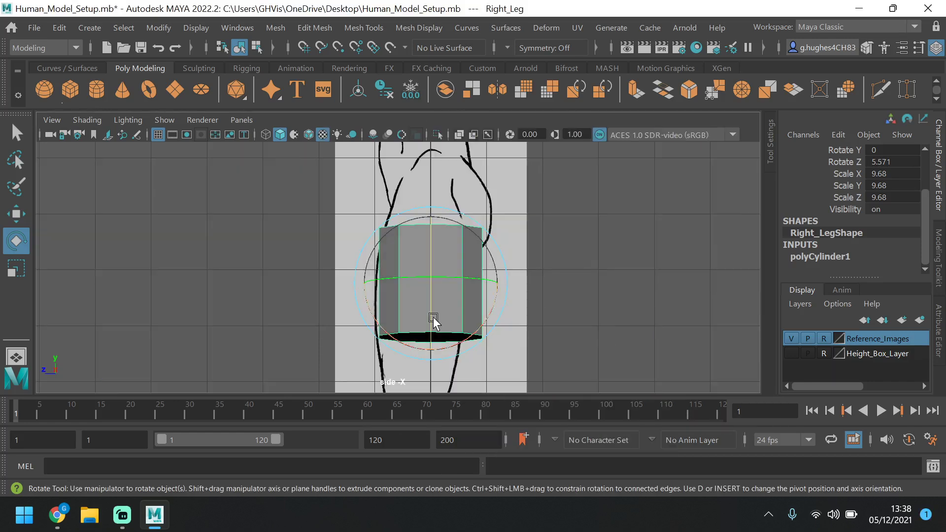
{"action": "left_click_drag", "start_coordinate": [469, 227], "coordinate": [476, 229]}
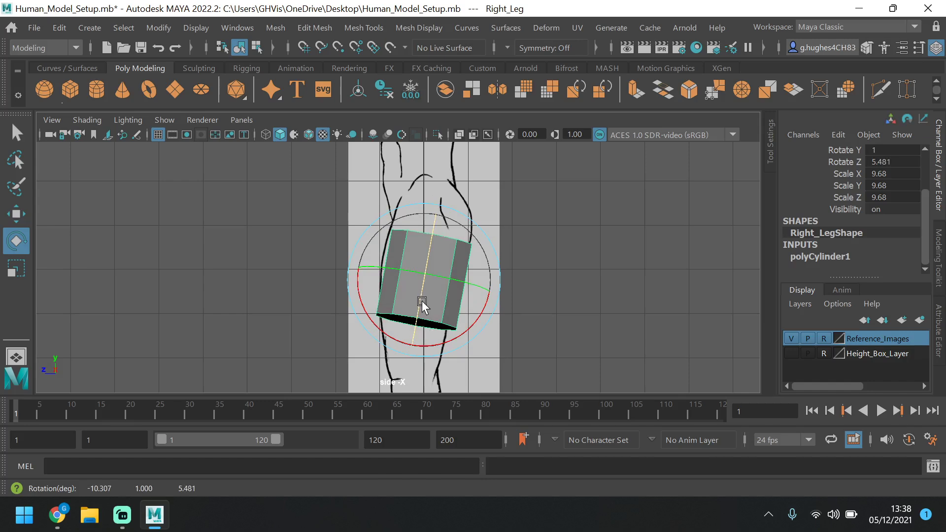
{"action": "left_click_drag", "start_coordinate": [422, 300], "coordinate": [418, 306]}
Scale the tilted leg cylinder uniformly down to about 8.085 to fit the thigh in the front view.
{"action": "key", "text": "space"}
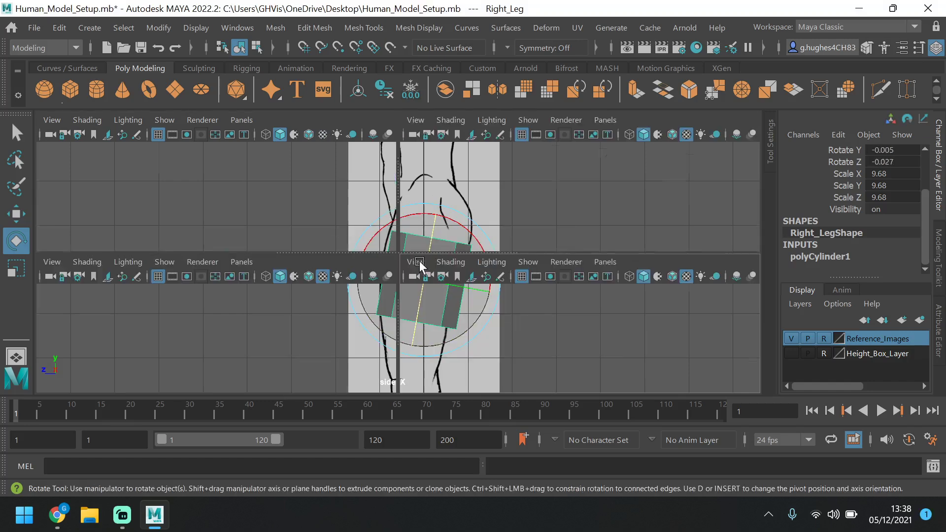
{"action": "key", "text": "space"}
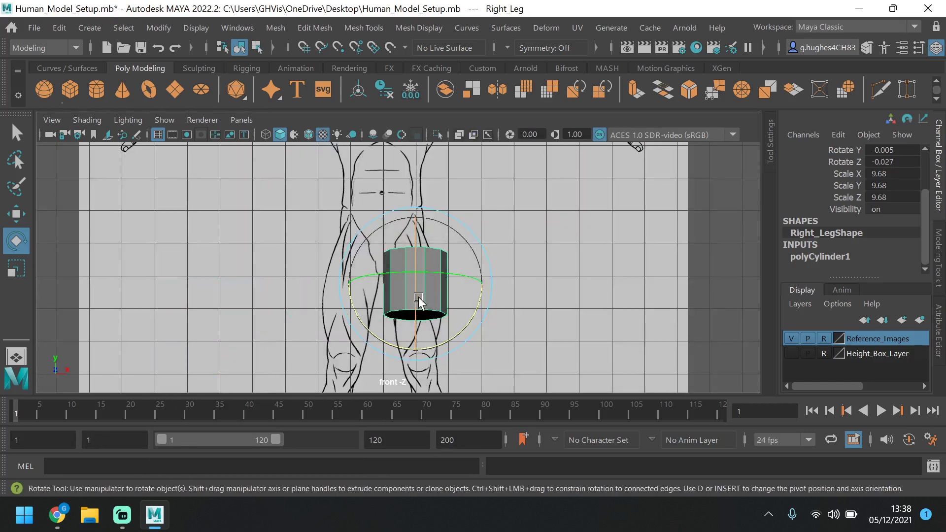
{"action": "left_click", "coordinate": [16, 269]}
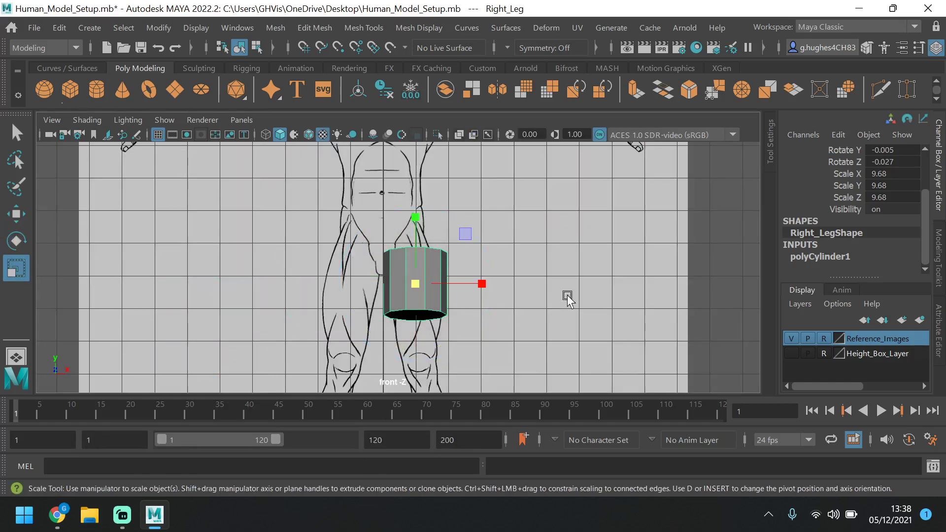
{"action": "mouse_move", "coordinate": [423, 284]}
{"action": "left_mouse_down"}
{"action": "mouse_move", "coordinate": [403, 291]}
{"action": "mouse_move", "coordinate": [423, 274]}
{"action": "left_mouse_up"}
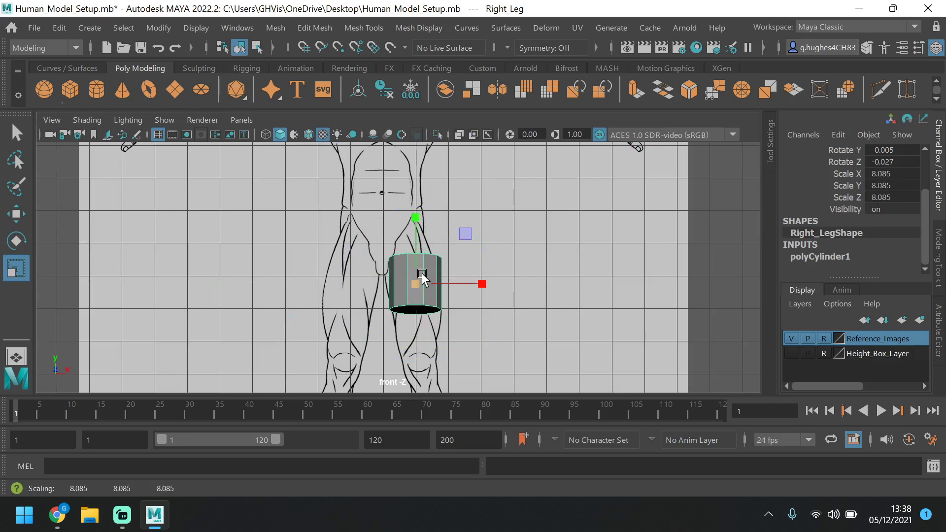
Move the leg cylinder along Z to about 1.115 so it lines up with the thigh in the side view.
{"action": "key", "text": "space"}
{"action": "key", "text": "space"}
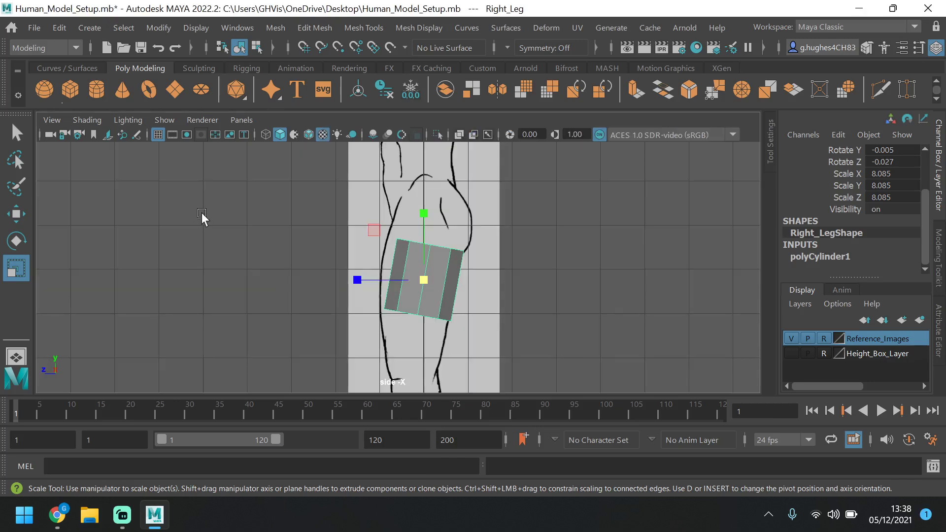
{"action": "left_click", "coordinate": [16, 213]}
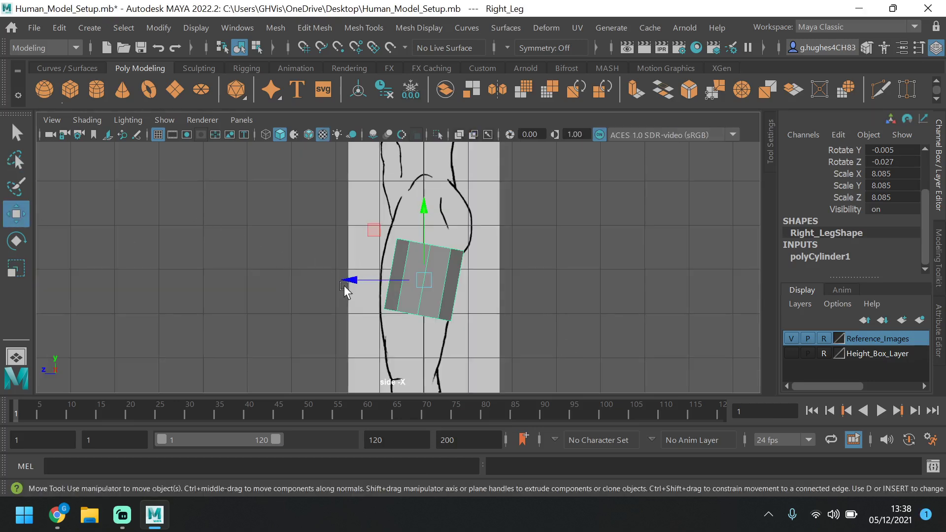
{"action": "left_click_drag", "start_coordinate": [344, 286], "coordinate": [354, 277]}
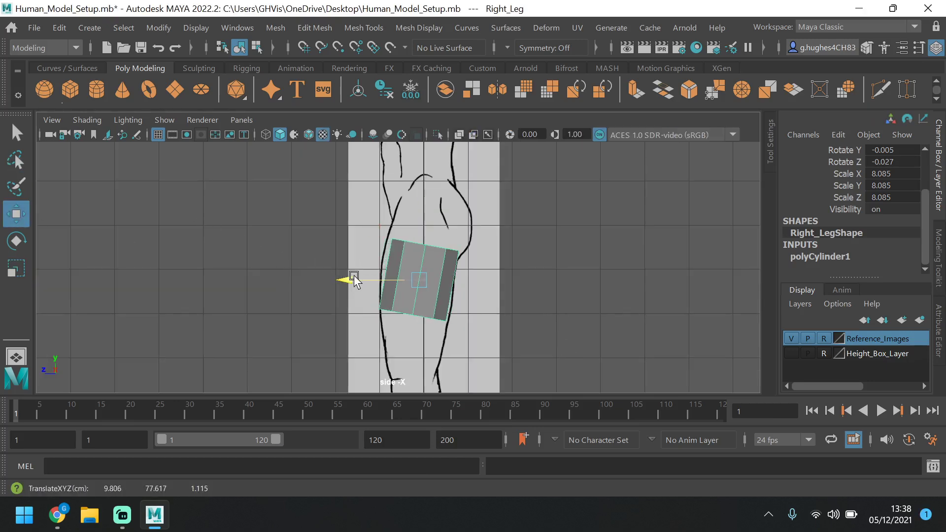
Try to adjust the leg cylinder's tilt around X in the side view.
{"action": "left_click", "coordinate": [16, 269]}
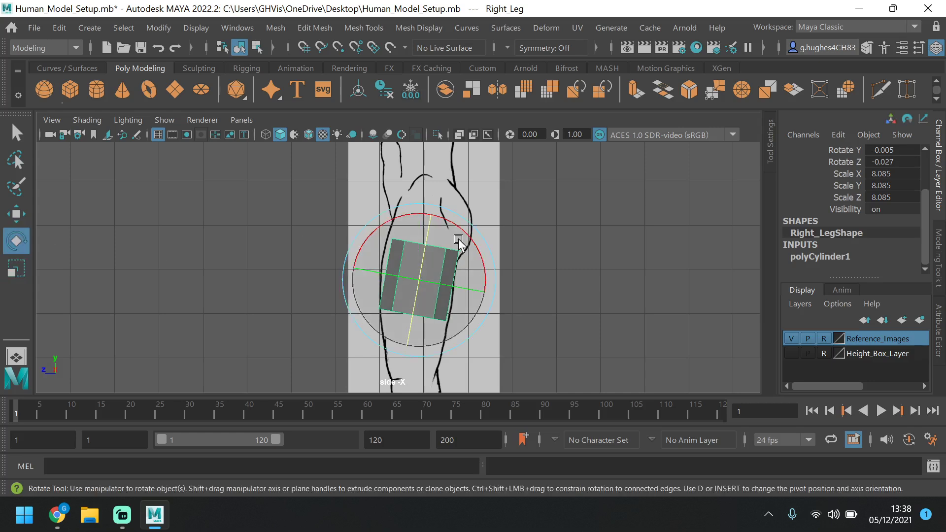
{"action": "left_click", "coordinate": [16, 240]}
{"action": "mouse_move", "coordinate": [475, 241]}
{"action": "left_mouse_down"}
{"action": "mouse_move", "coordinate": [460, 236]}
{"action": "mouse_move", "coordinate": [481, 246]}
{"action": "left_mouse_up"}
{"action": "key", "text": "ctrl+z"}
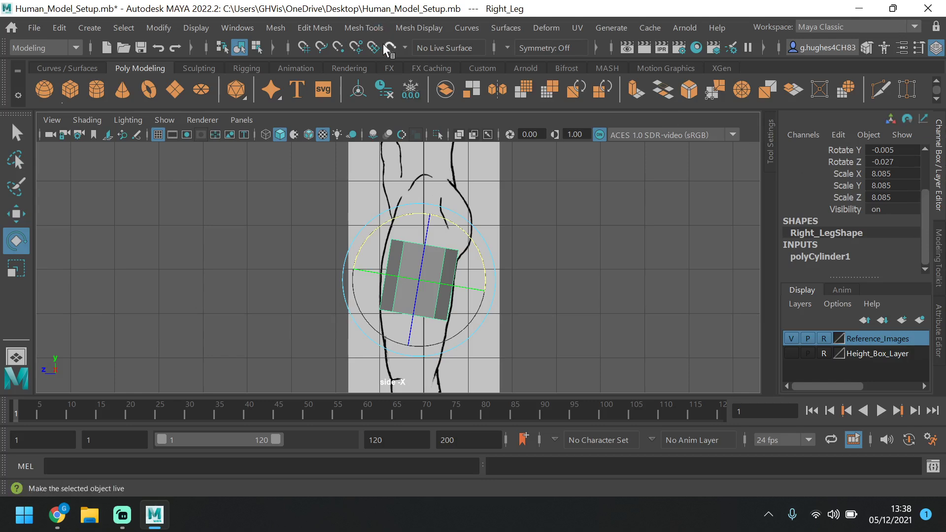
Open the Modeling Toolkit from the modeling editors.
{"action": "left_click", "coordinate": [232, 31]}
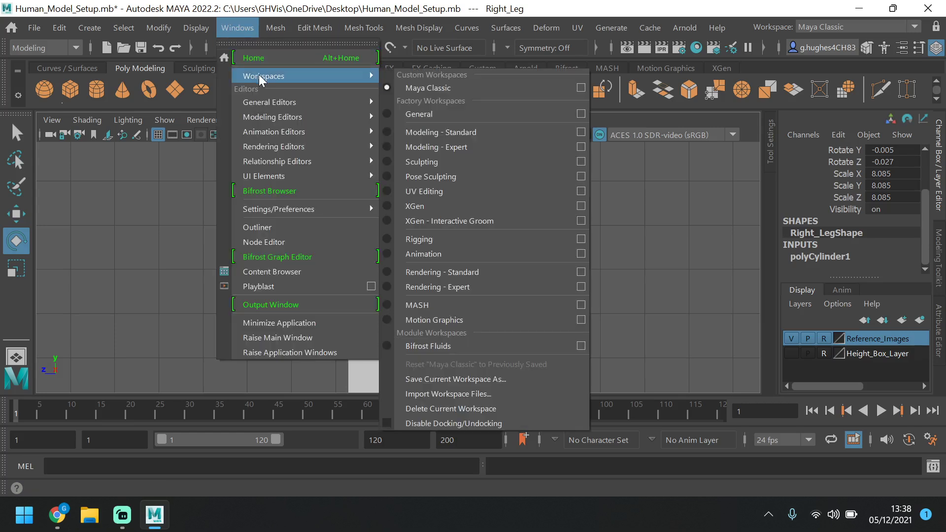
{"action": "mouse_move", "coordinate": [276, 107]}
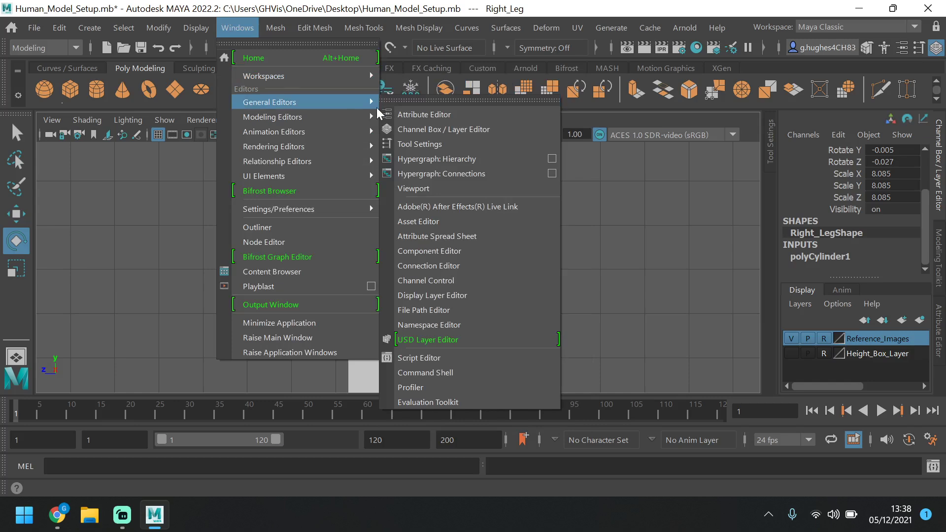
{"action": "mouse_move", "coordinate": [359, 117]}
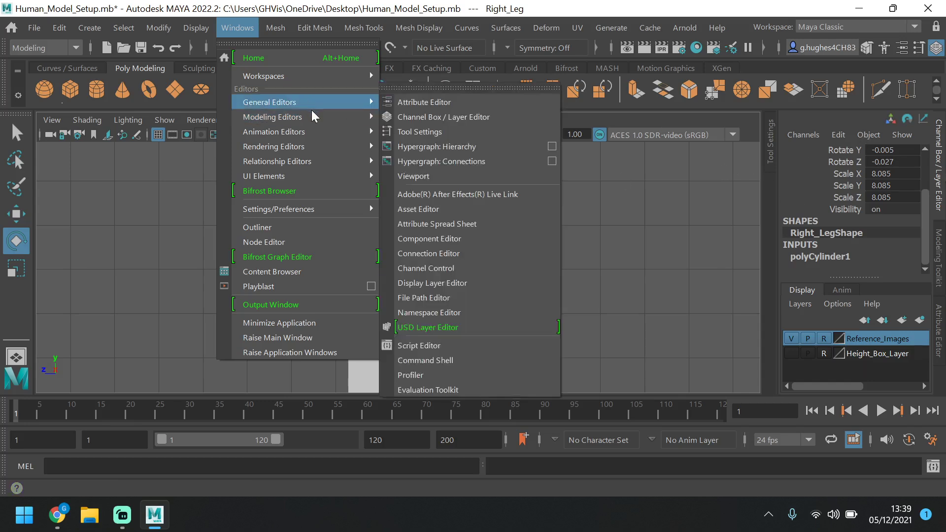
{"action": "mouse_move", "coordinate": [312, 117]}
{"action": "left_click", "coordinate": [382, 121]}
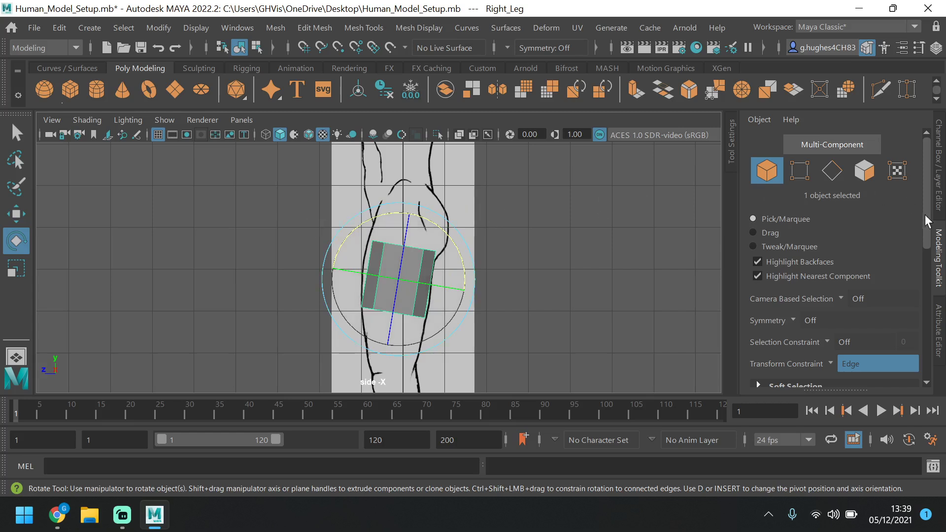
Undock the Modeling Toolkit and try to dock its floating window back at the edge of the workspace.
{"action": "left_click_drag", "start_coordinate": [938, 250], "coordinate": [782, 216]}
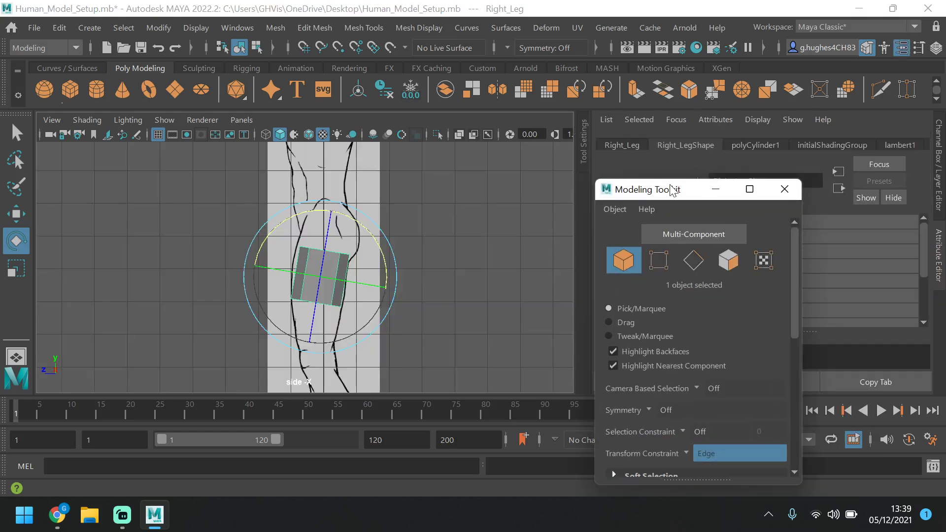
{"action": "left_click_drag", "start_coordinate": [674, 193], "coordinate": [944, 264]}
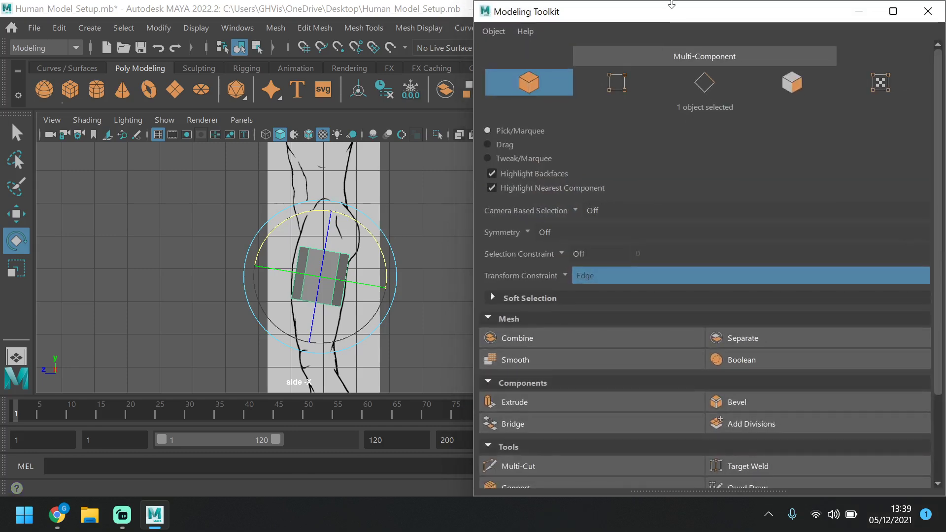
{"action": "left_click_drag", "start_coordinate": [672, 4], "coordinate": [935, 352]}
{"action": "left_click", "coordinate": [740, 171]}
{"action": "left_click", "coordinate": [906, 157]}
{"action": "left_click_drag", "start_coordinate": [532, 13], "coordinate": [937, 380]}
{"action": "left_click_drag", "start_coordinate": [623, 19], "coordinate": [563, 134]}
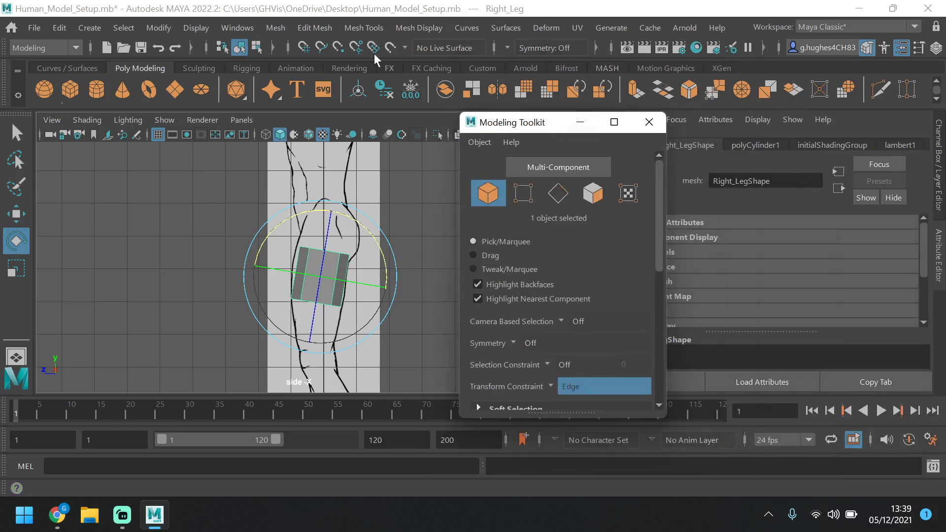
Reset the Maya Classic workspace to its previously saved layout and show the Modeling Toolkit.
{"action": "left_click", "coordinate": [237, 28]}
{"action": "mouse_move", "coordinate": [282, 79]}
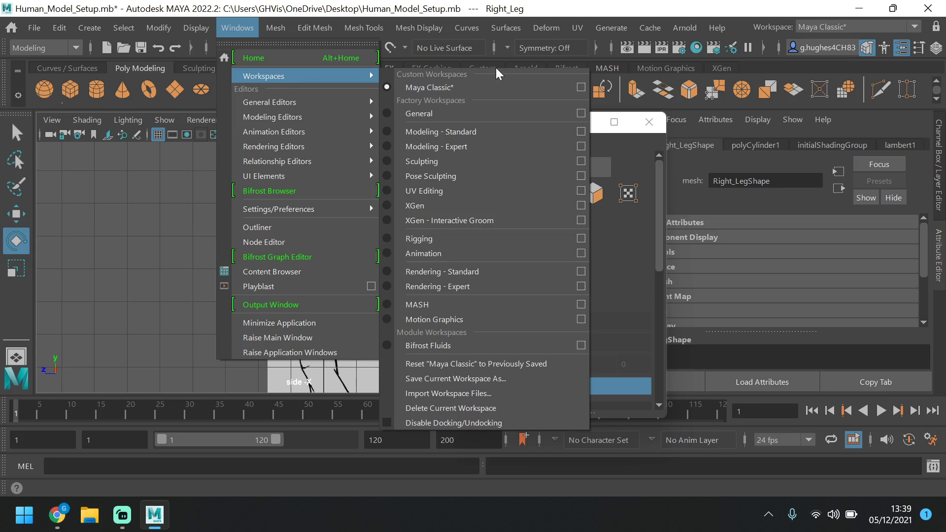
{"action": "left_click", "coordinate": [522, 365]}
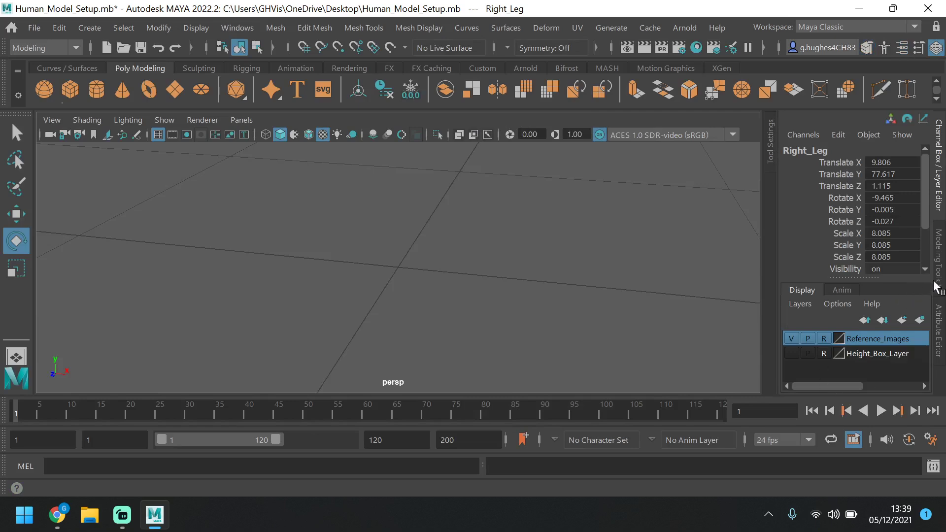
{"action": "left_click", "coordinate": [936, 286]}
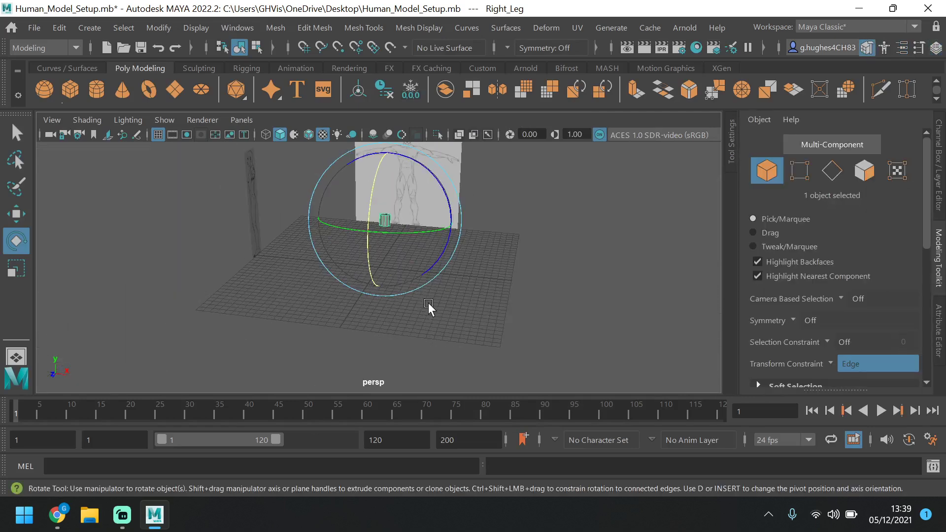
Delete the top cap face of the leg cylinder using face selection.
{"action": "scroll", "coordinate": [376, 242], "scroll_direction": "up", "scroll_amount": 5}
{"action": "key", "text": "space"}
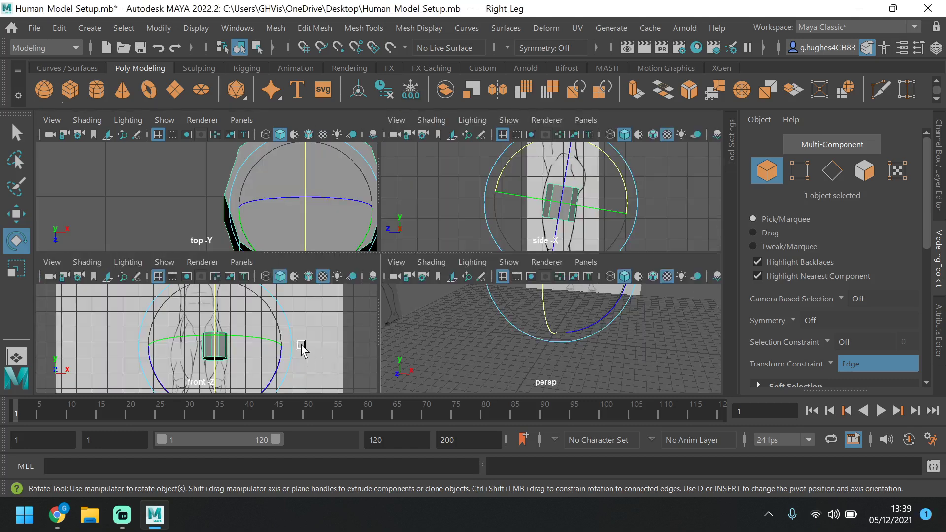
{"action": "key", "text": "space"}
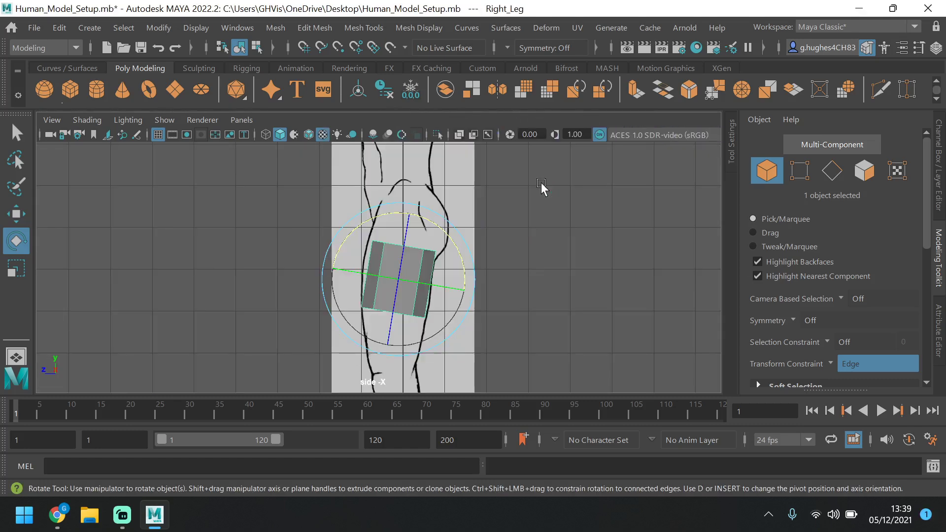
{"action": "scroll", "coordinate": [417, 281], "scroll_direction": "up", "scroll_amount": 2}
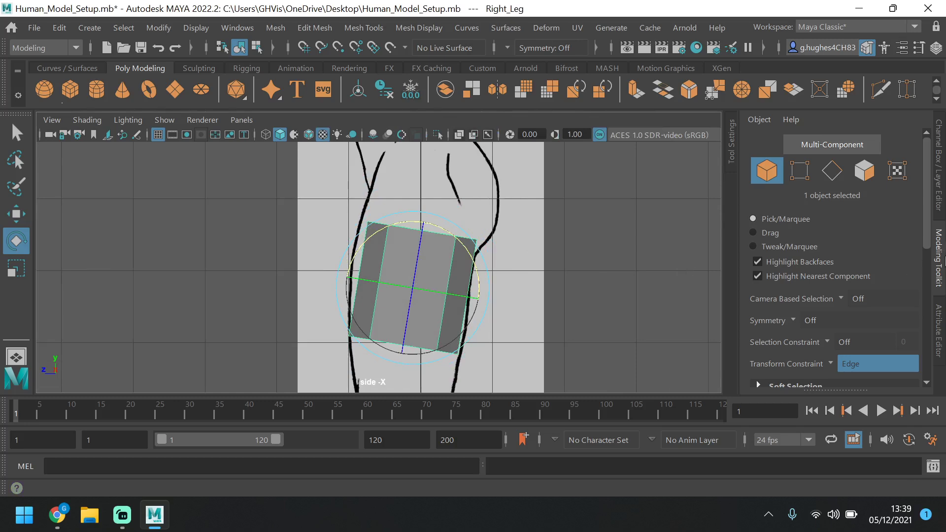
{"action": "left_click", "coordinate": [863, 172]}
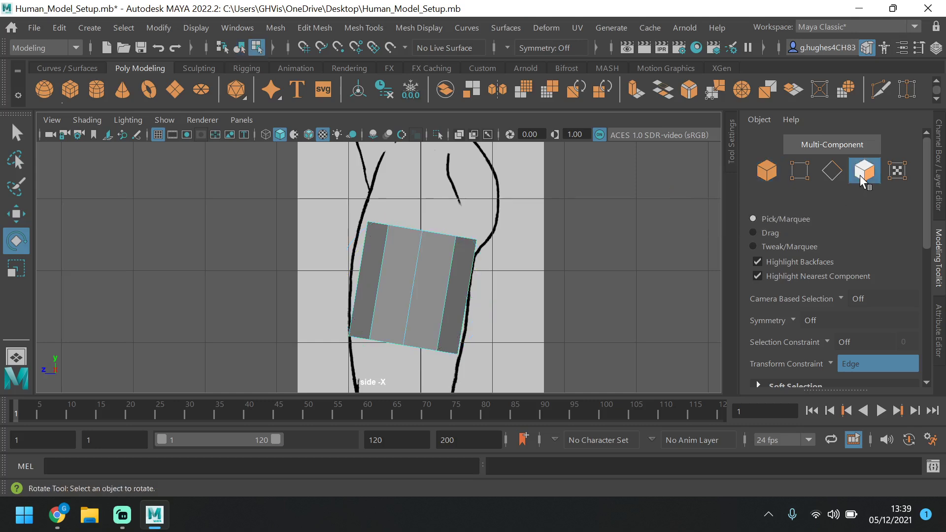
{"action": "left_click", "coordinate": [439, 235]}
{"action": "key", "text": "space"}
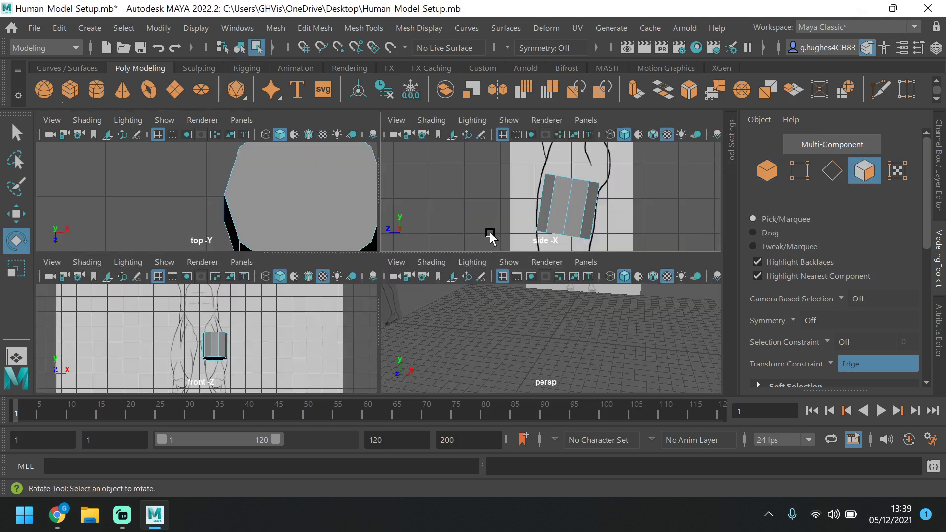
{"action": "left_click", "coordinate": [339, 207]}
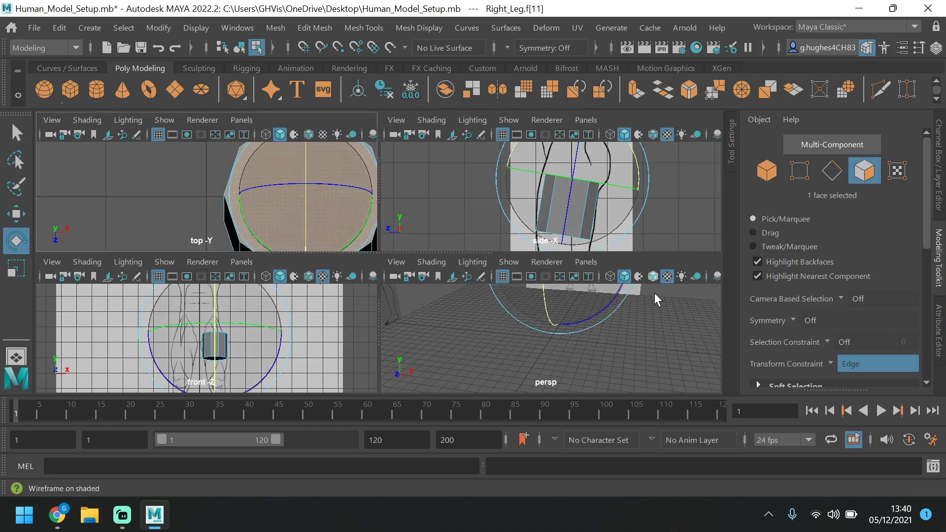
{"action": "key", "text": "space"}
{"action": "left_click_drag", "start_coordinate": [535, 239], "coordinate": [443, 219], "text": "alt"}
{"action": "middle_click_drag", "start_coordinate": [460, 217], "coordinate": [465, 384], "text": "alt"}
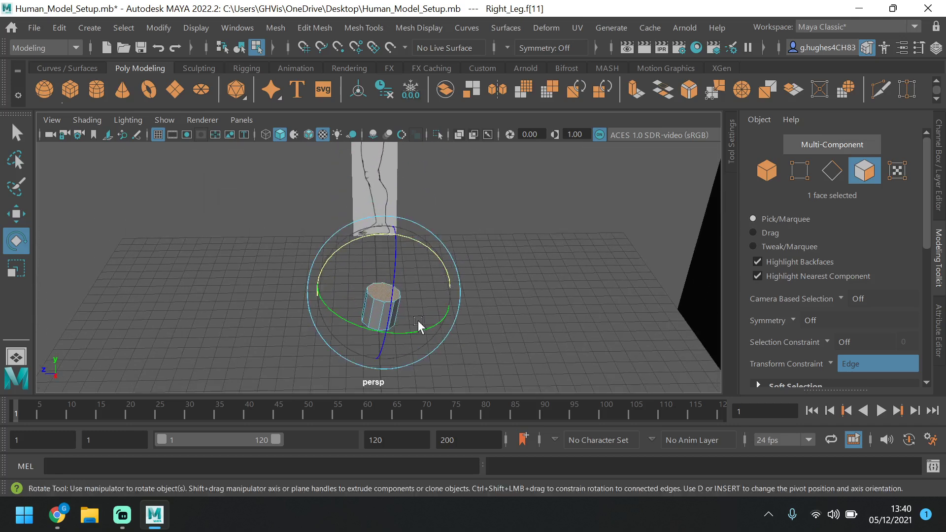
{"action": "left_click_drag", "start_coordinate": [418, 323], "coordinate": [413, 327], "text": "alt"}
{"action": "middle_click_drag", "start_coordinate": [413, 328], "coordinate": [499, 257], "text": "alt"}
{"action": "scroll", "coordinate": [515, 156], "scroll_direction": "up", "scroll_amount": 3}
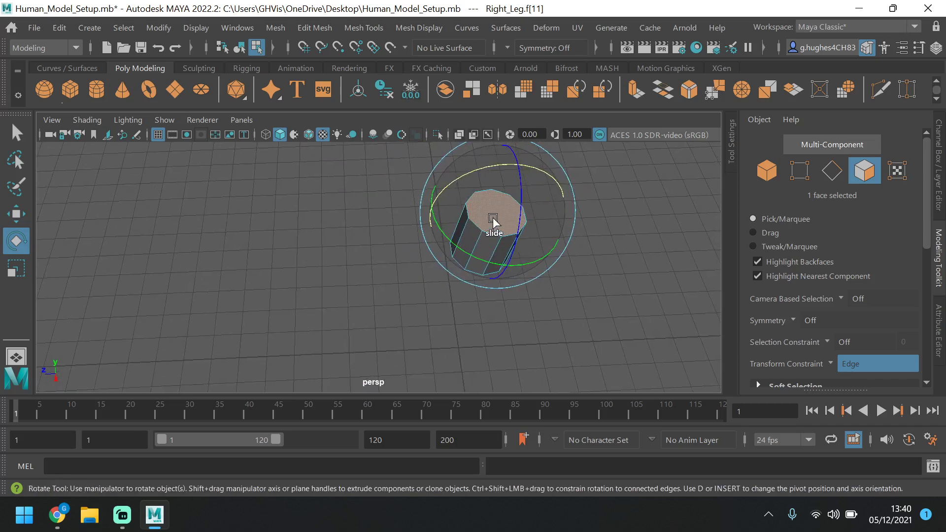
{"action": "scroll", "coordinate": [493, 227], "scroll_direction": "down", "scroll_amount": 5}
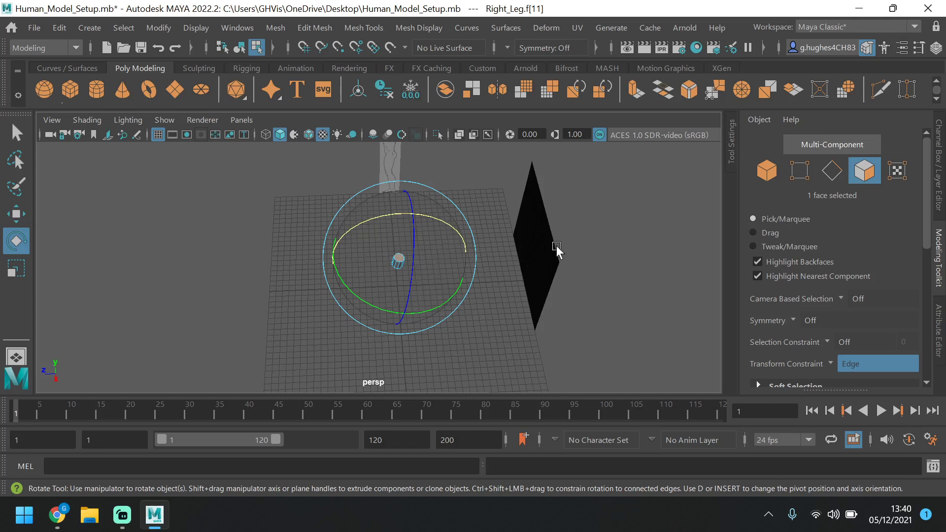
{"action": "key", "text": "Delete"}
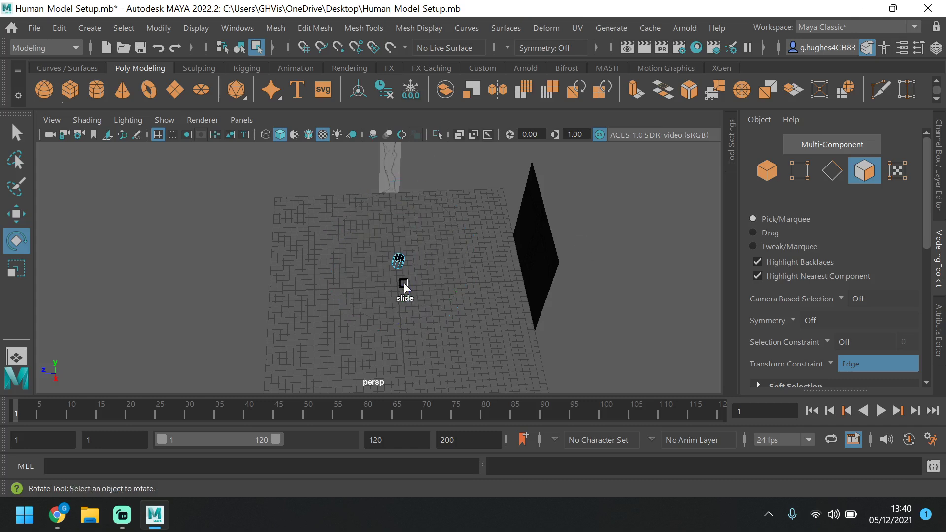
Delete the bottom cap face of the leg cylinder so the tube is open at both ends.
{"action": "scroll", "coordinate": [402, 282], "scroll_direction": "up", "scroll_amount": 8}
{"action": "left_click_drag", "start_coordinate": [481, 301], "coordinate": [513, 179], "text": "alt"}
{"action": "left_click", "coordinate": [512, 171]}
{"action": "key", "text": "Delete"}
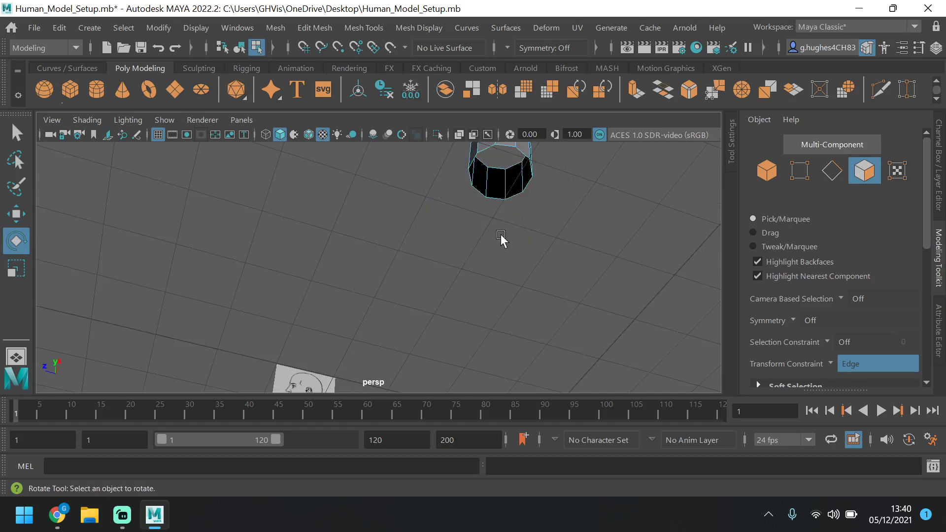
Select the full bottom edge loop of the open leg cylinder in the front view using edge selection.
{"action": "left_click_drag", "start_coordinate": [500, 239], "coordinate": [520, 211], "text": "alt"}
{"action": "middle_click_drag", "start_coordinate": [519, 210], "coordinate": [503, 281], "text": "alt"}
{"action": "scroll", "coordinate": [494, 318], "scroll_direction": "up", "scroll_amount": 3}
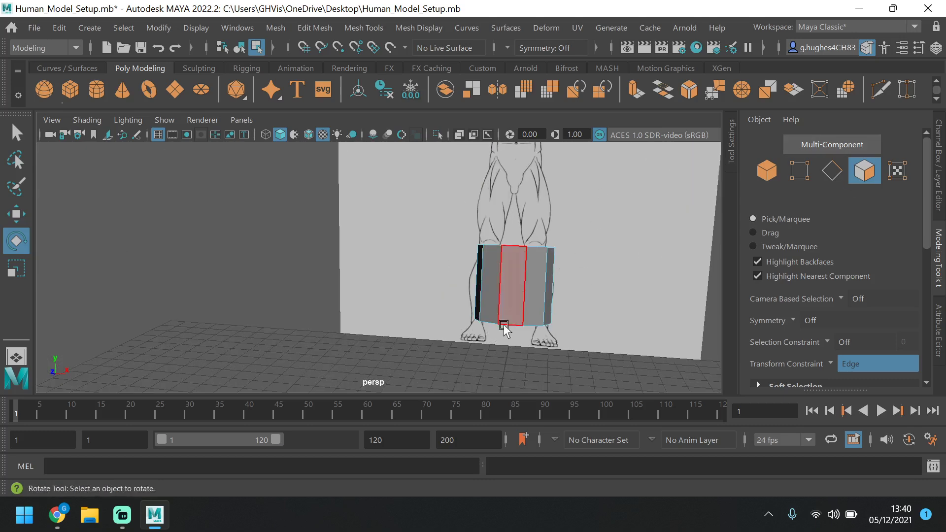
{"action": "middle_click_drag", "start_coordinate": [546, 320], "coordinate": [515, 275], "text": "alt"}
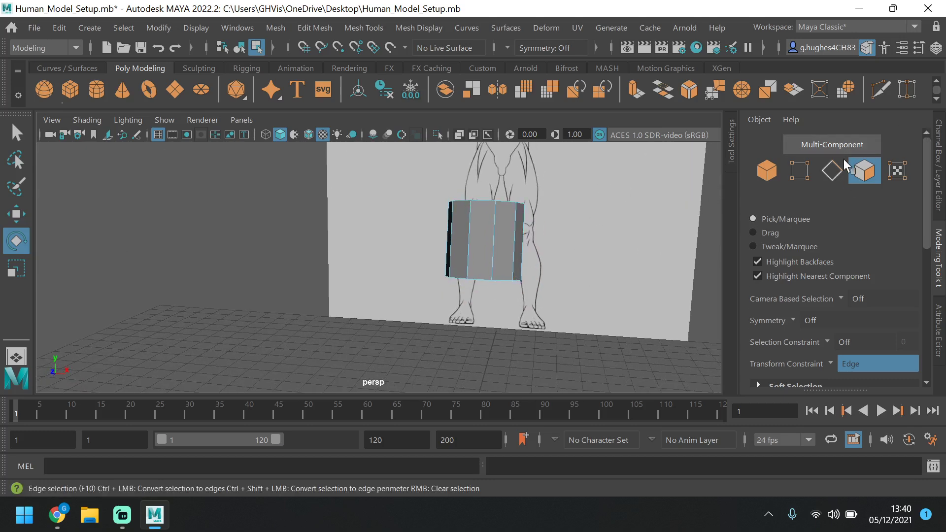
{"action": "key", "text": "space"}
{"action": "key", "text": "space"}
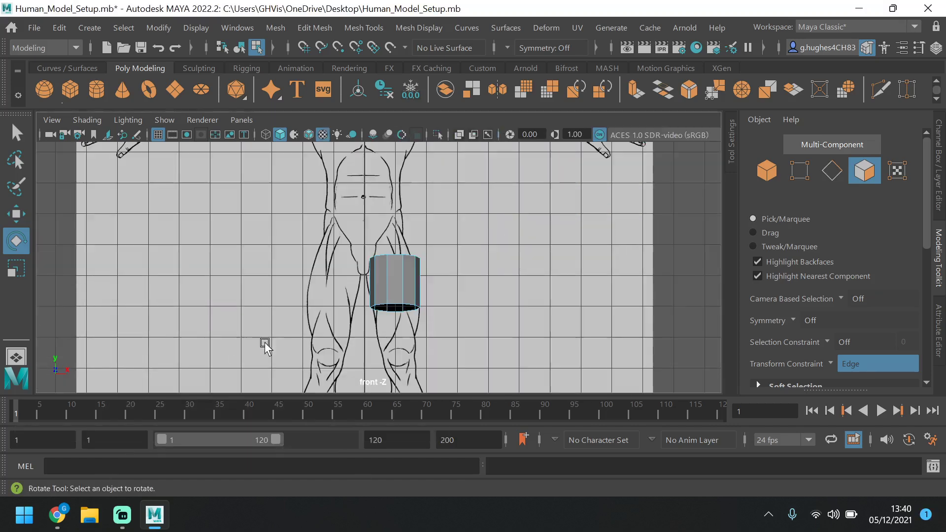
{"action": "scroll", "coordinate": [511, 317], "scroll_direction": "up", "scroll_amount": 4}
{"action": "middle_click_drag", "start_coordinate": [498, 317], "coordinate": [522, 260], "text": "alt"}
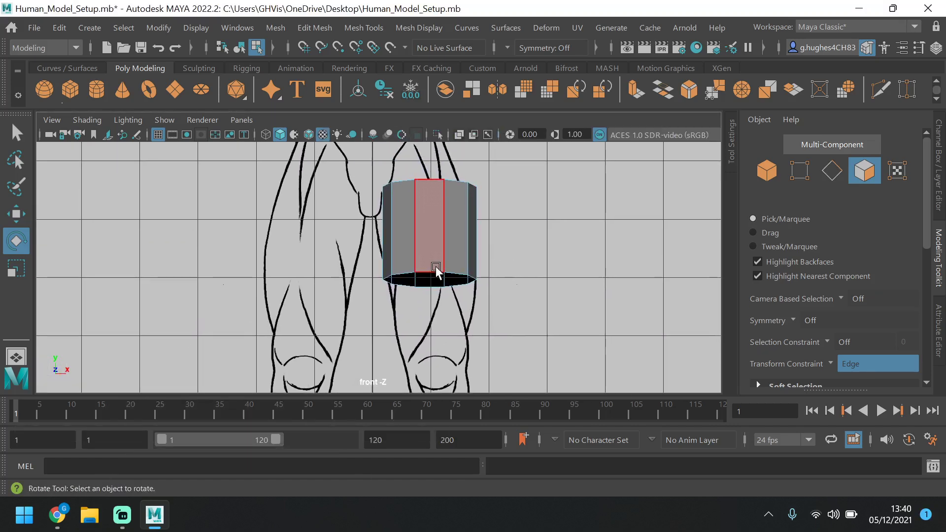
{"action": "left_click", "coordinate": [825, 170]}
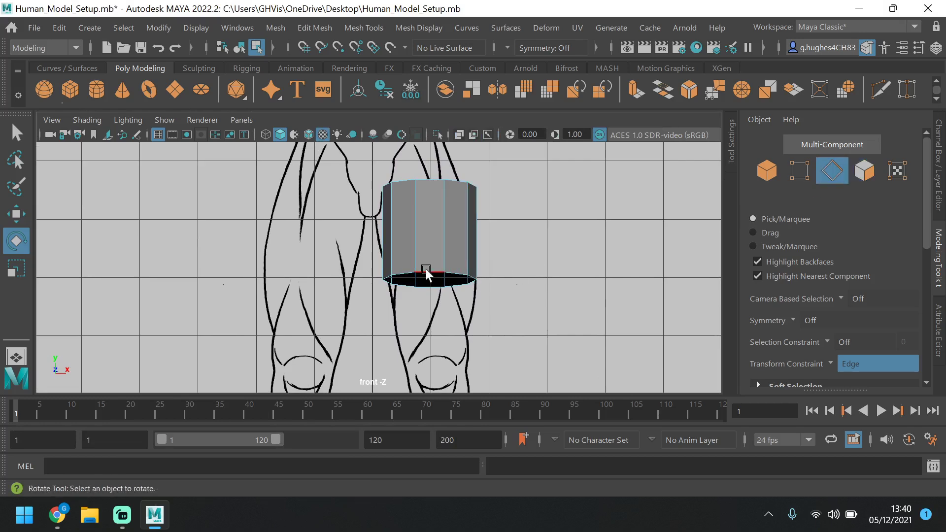
{"action": "double_click", "coordinate": [440, 272]}
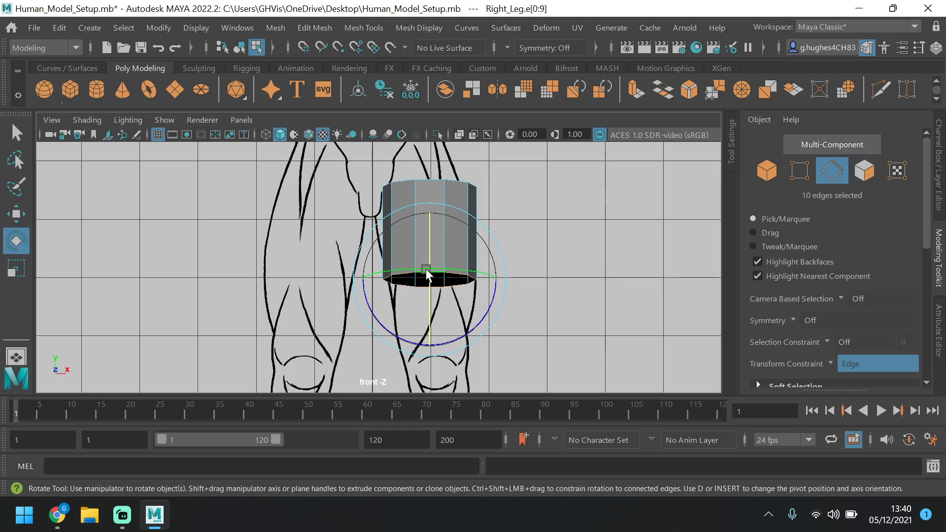
Select the ten vertices of the leg cylinder's bottom ring in the front view using vertex selection.
{"action": "left_click", "coordinate": [16, 213]}
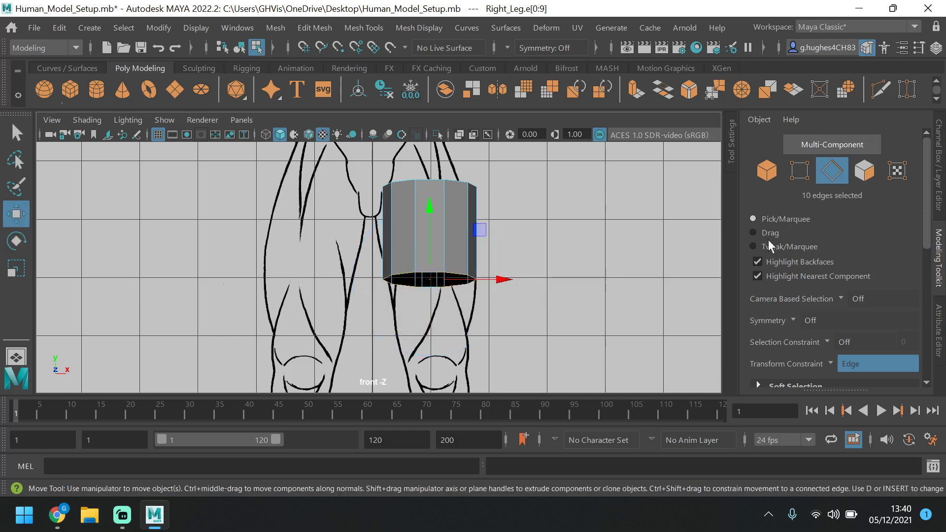
{"action": "left_click", "coordinate": [799, 170]}
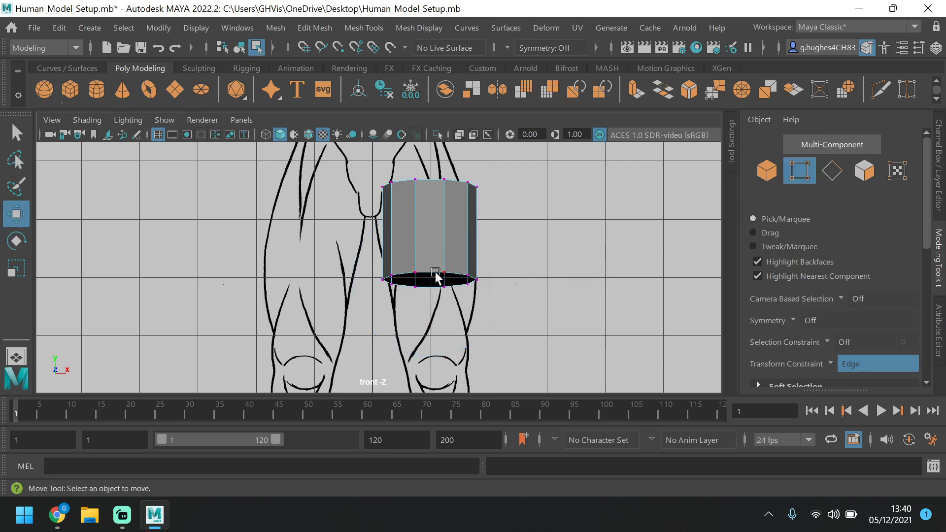
{"action": "left_click_drag", "start_coordinate": [327, 355], "coordinate": [350, 318]}
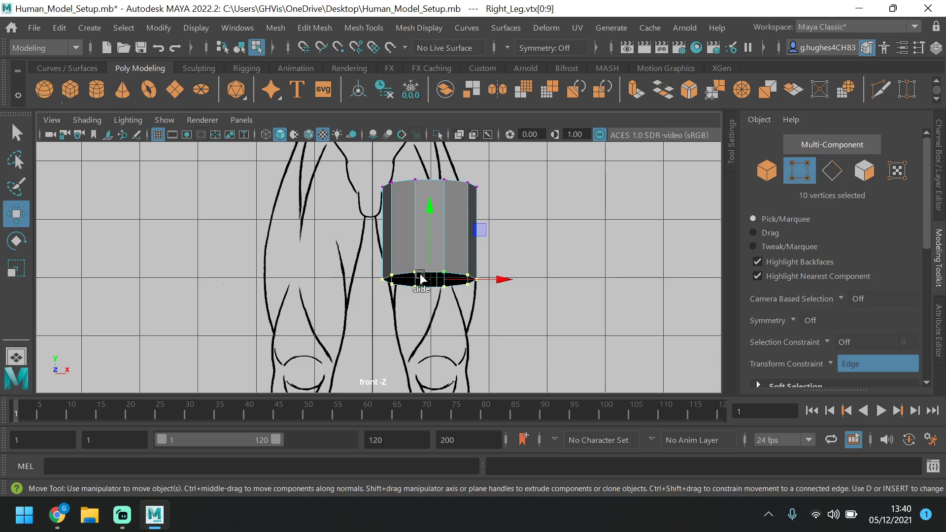
Try to level the leg's bottom ring by rotating its vertices about the X axis, and undo the rotation.
{"action": "left_click", "coordinate": [16, 241]}
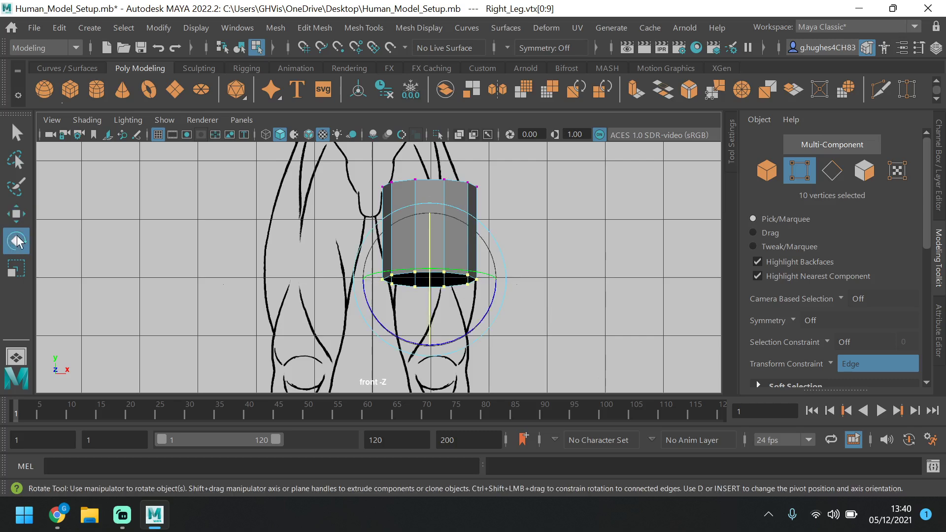
{"action": "left_click_drag", "start_coordinate": [426, 236], "coordinate": [427, 259]}
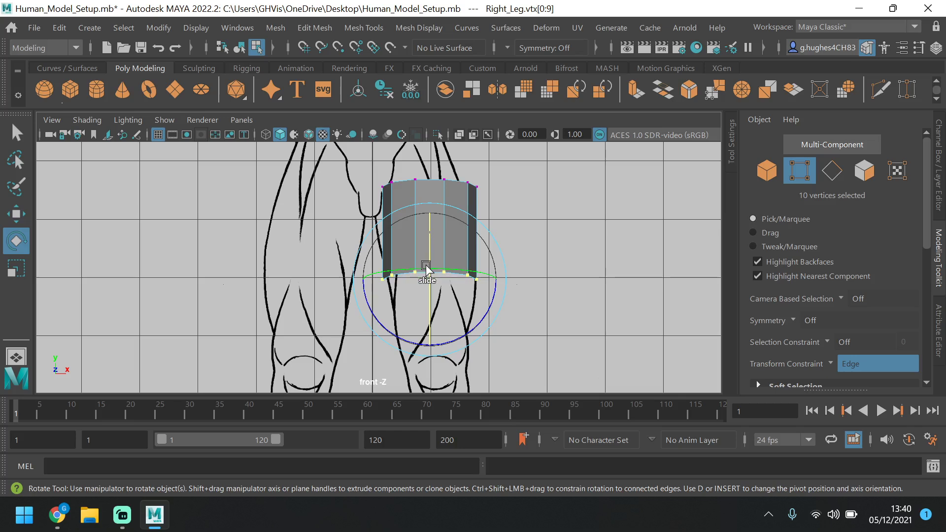
{"action": "key", "text": "ctrl+z"}
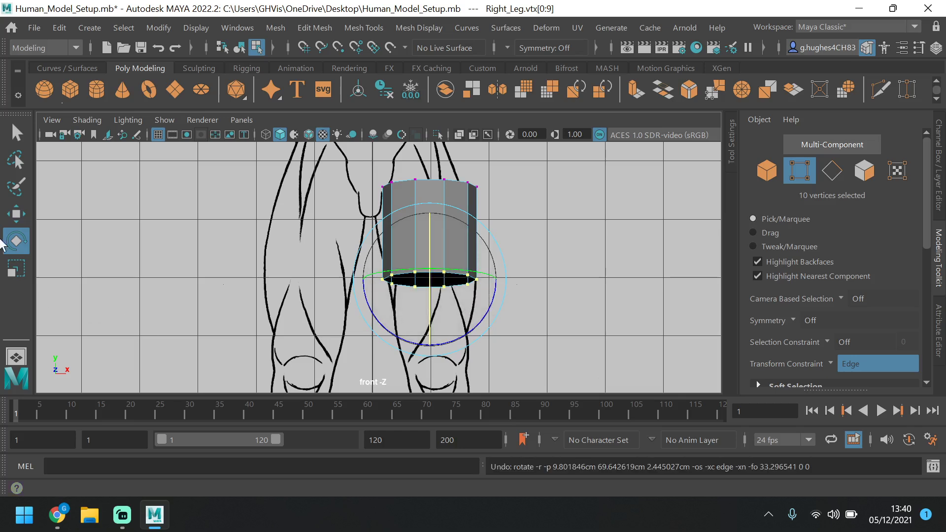
Try to flatten the bottom ring by scaling it vertically in the front and side views with the Edge transform constraint active.
{"action": "left_click", "coordinate": [16, 268]}
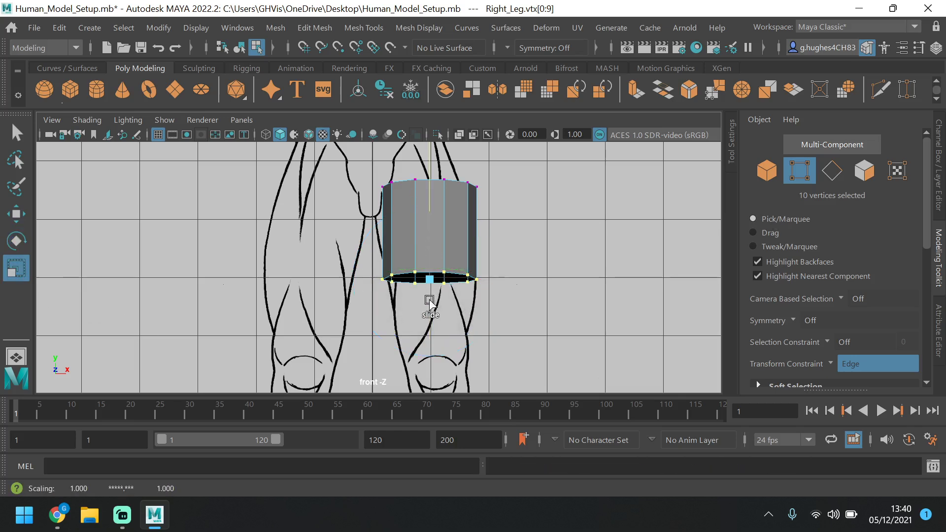
{"action": "left_click_drag", "start_coordinate": [429, 302], "coordinate": [429, 317]}
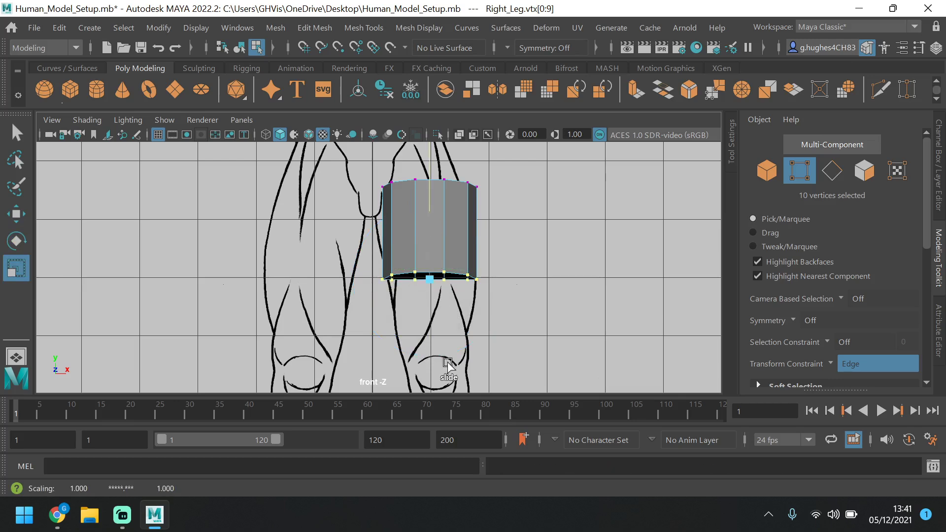
{"action": "key", "text": "space"}
{"action": "key", "text": "space"}
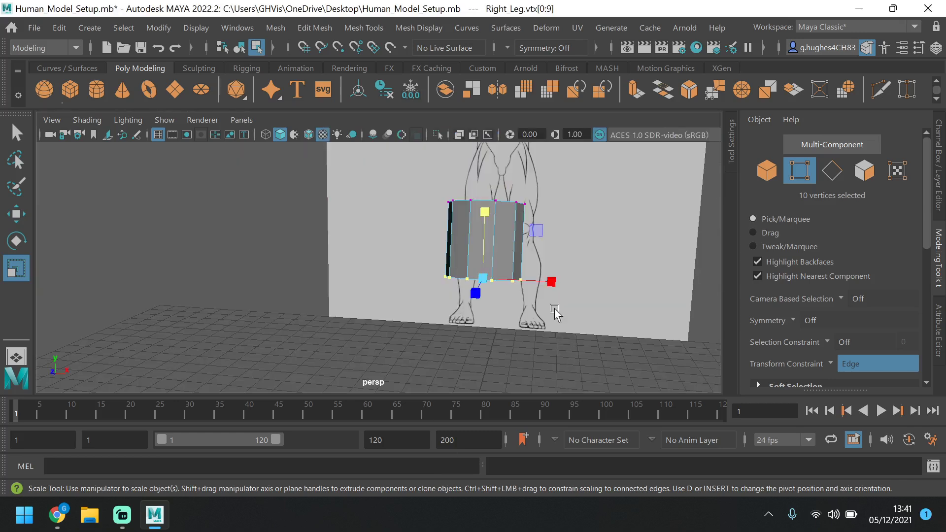
{"action": "key", "text": "space"}
{"action": "key", "text": "space"}
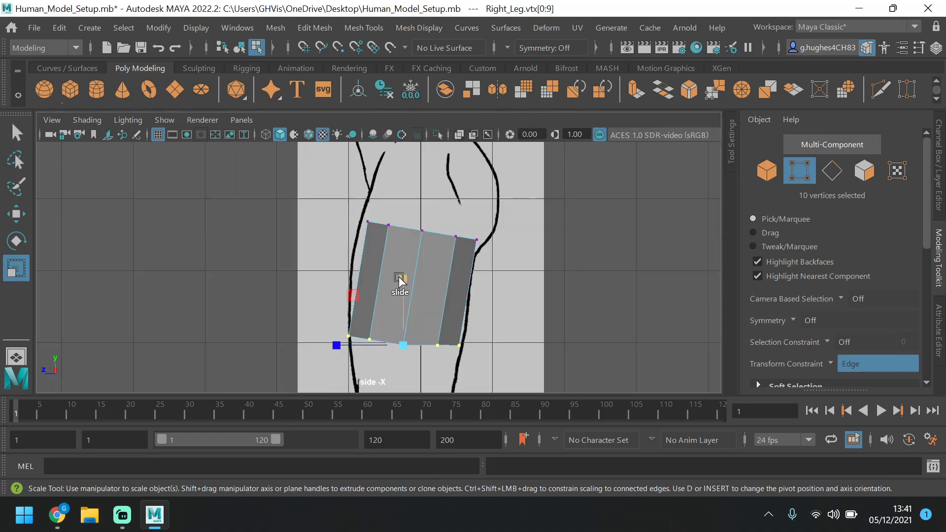
{"action": "left_click_drag", "start_coordinate": [399, 281], "coordinate": [410, 436]}
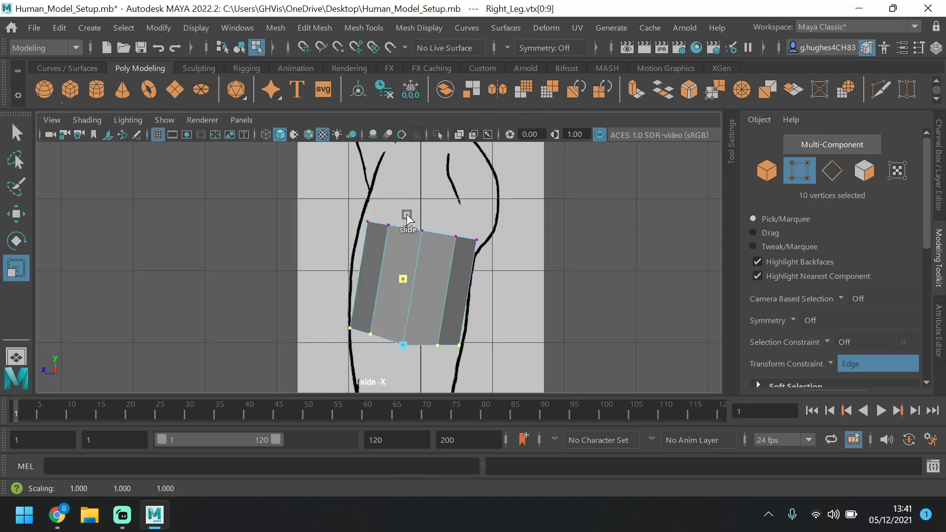
{"action": "key", "text": "ctrl+z"}
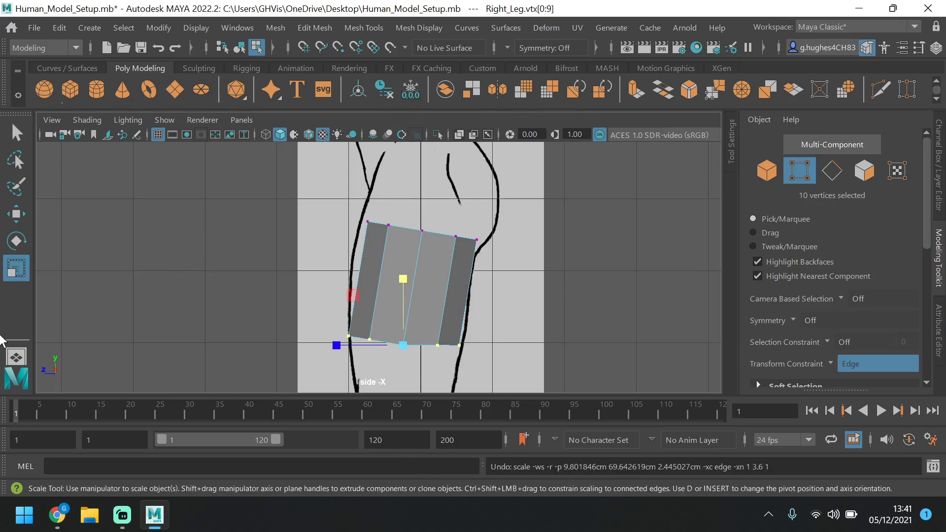
Set the transform constraint to Off and scale the bottom ring vertically until it is flat in the side view.
{"action": "left_click", "coordinate": [823, 365]}
{"action": "left_click", "coordinate": [858, 365]}
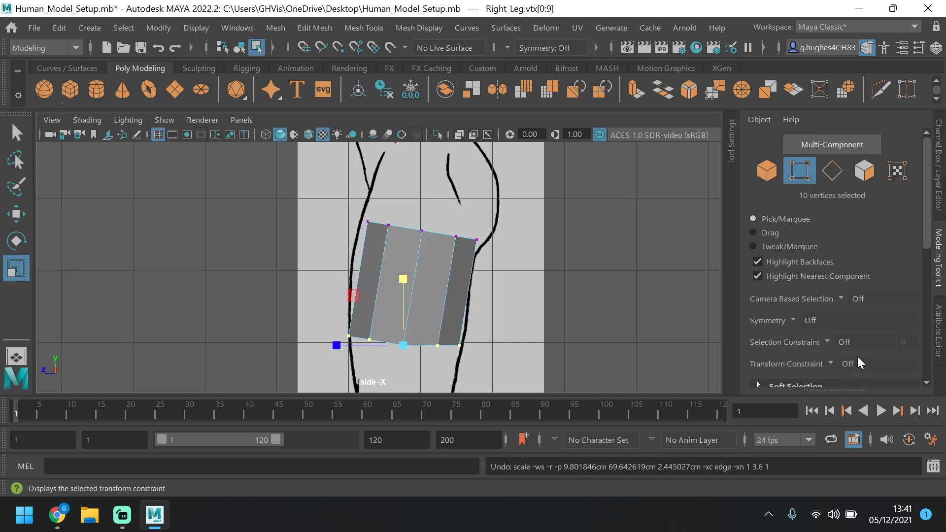
{"action": "left_click_drag", "start_coordinate": [403, 280], "coordinate": [409, 395]}
{"action": "key", "text": "space"}
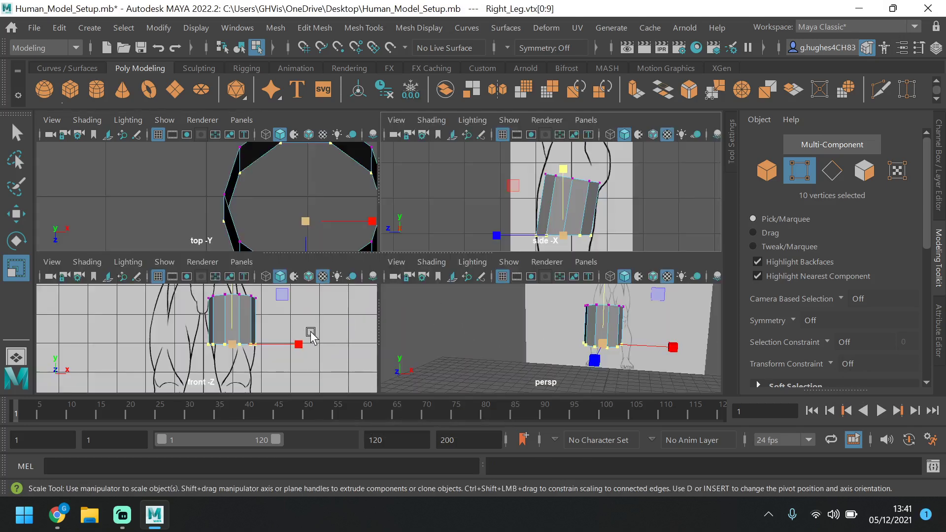
Move the leg's bottom ring down in the side view to just above the knee, at about Y 56.8 cm.
{"action": "key", "text": "space"}
{"action": "key", "text": "space"}
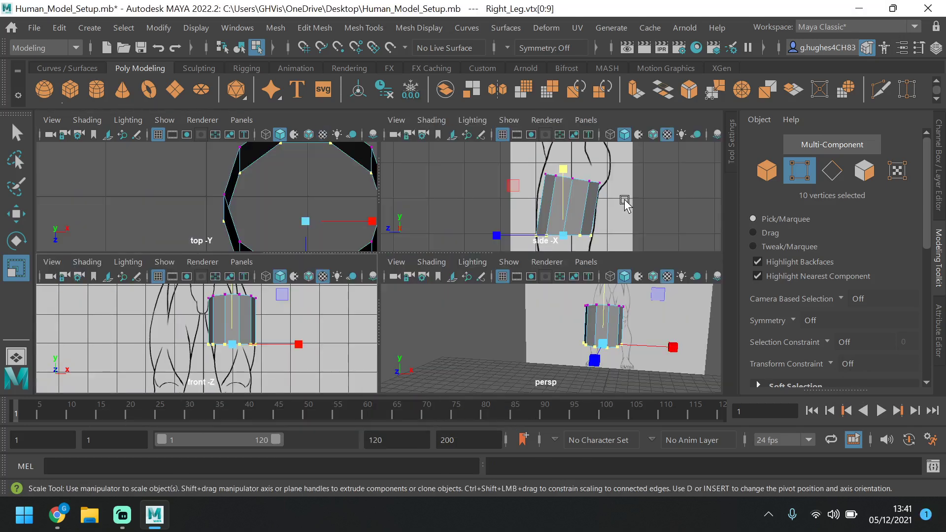
{"action": "key", "text": "space"}
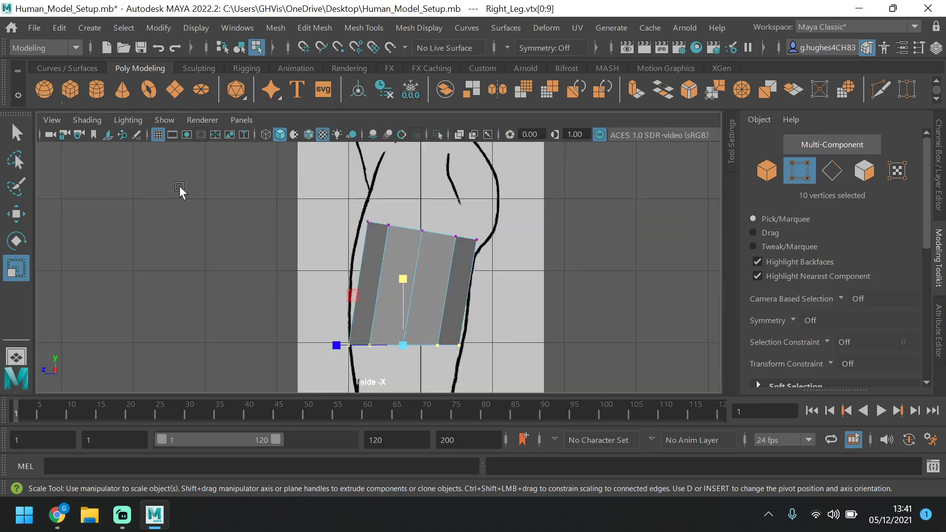
{"action": "key", "text": "w"}
{"action": "scroll", "coordinate": [528, 298], "scroll_direction": "down", "scroll_amount": 3}
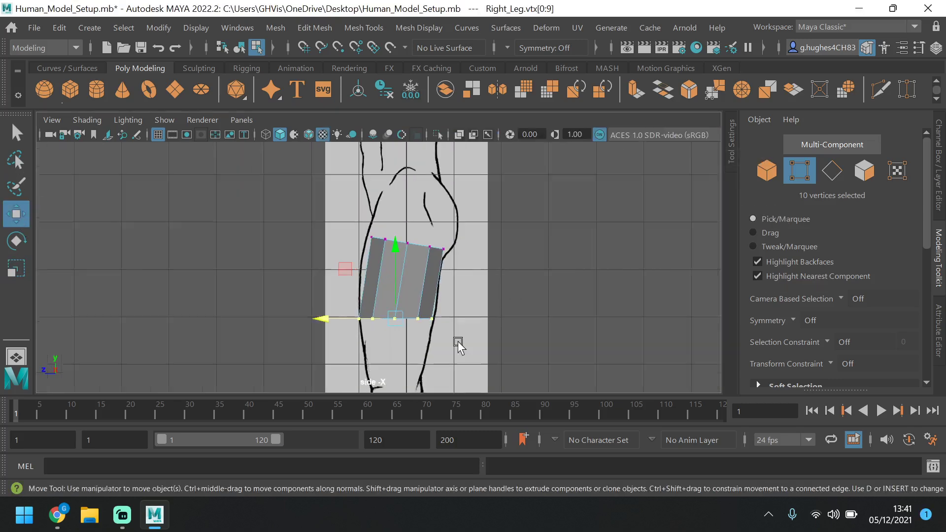
{"action": "left_click_drag", "start_coordinate": [405, 245], "coordinate": [415, 321]}
{"action": "scroll", "coordinate": [422, 304], "scroll_direction": "up", "scroll_amount": 2}
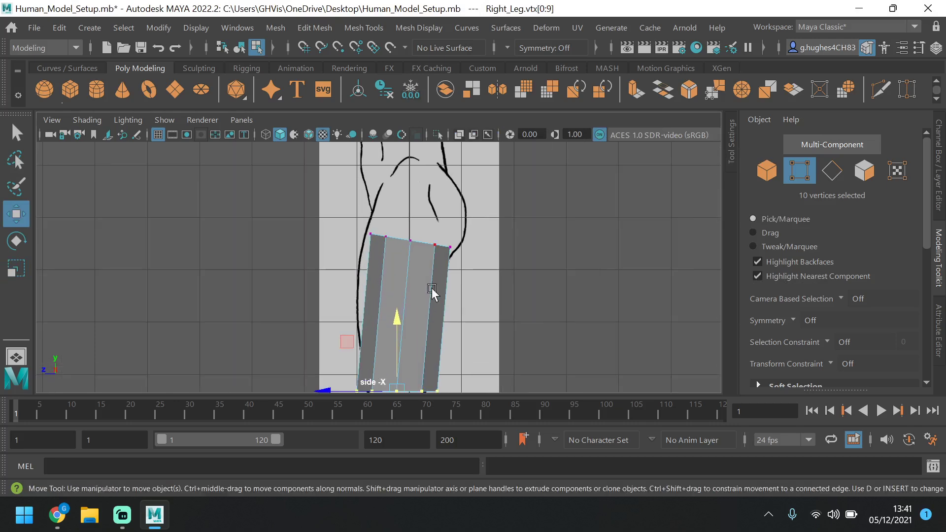
In the front view, shift the bottom ring outward over the knee to about X 11.07 cm and scale its width to about 0.785.
{"action": "key", "text": "space"}
{"action": "key", "text": "space"}
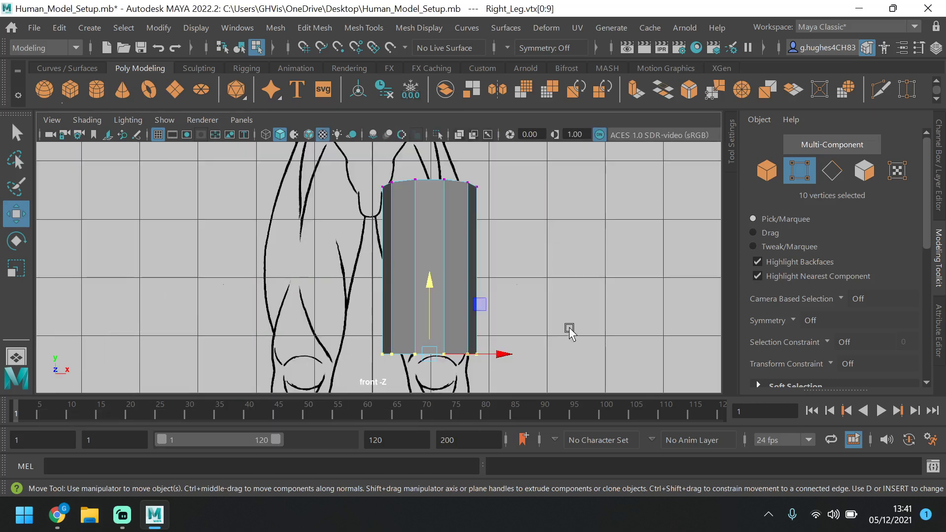
{"action": "left_click_drag", "start_coordinate": [491, 363], "coordinate": [503, 353]}
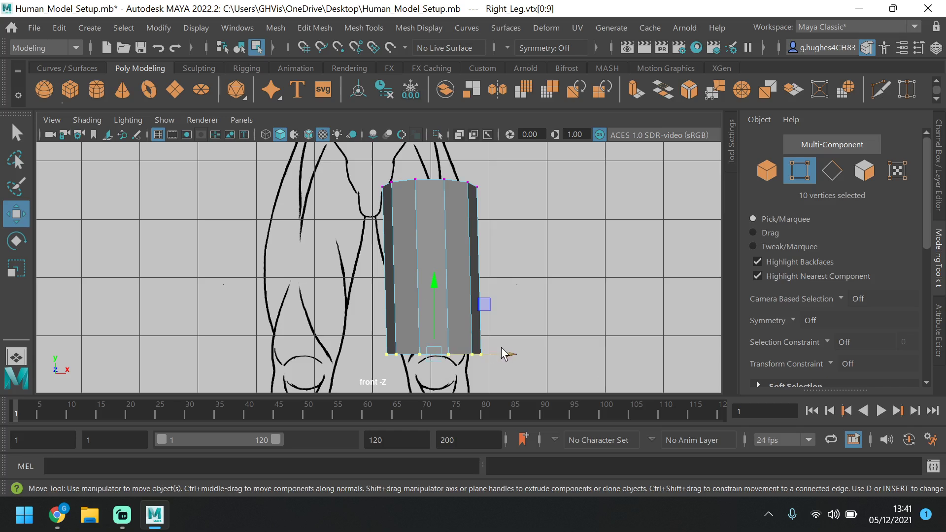
{"action": "left_click_drag", "start_coordinate": [498, 354], "coordinate": [501, 354]}
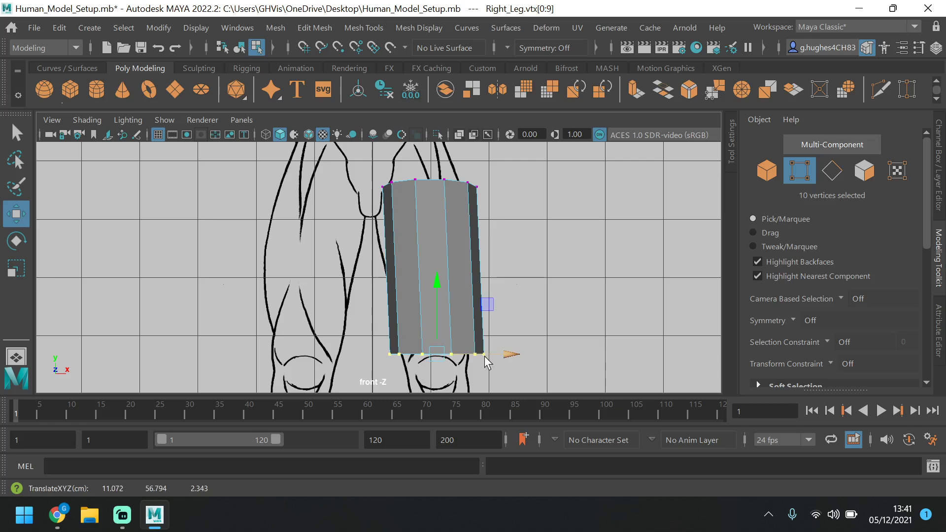
{"action": "left_click", "coordinate": [26, 261]}
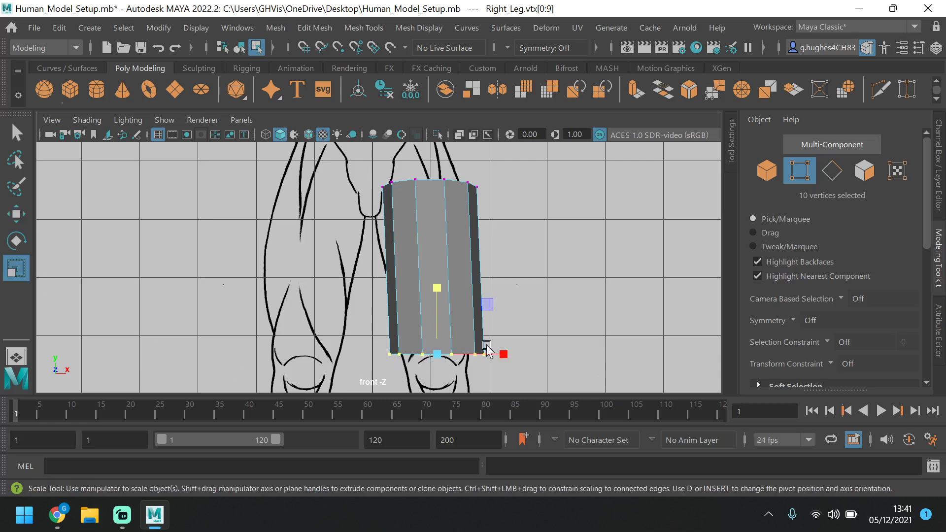
{"action": "left_click_drag", "start_coordinate": [504, 359], "coordinate": [488, 362]}
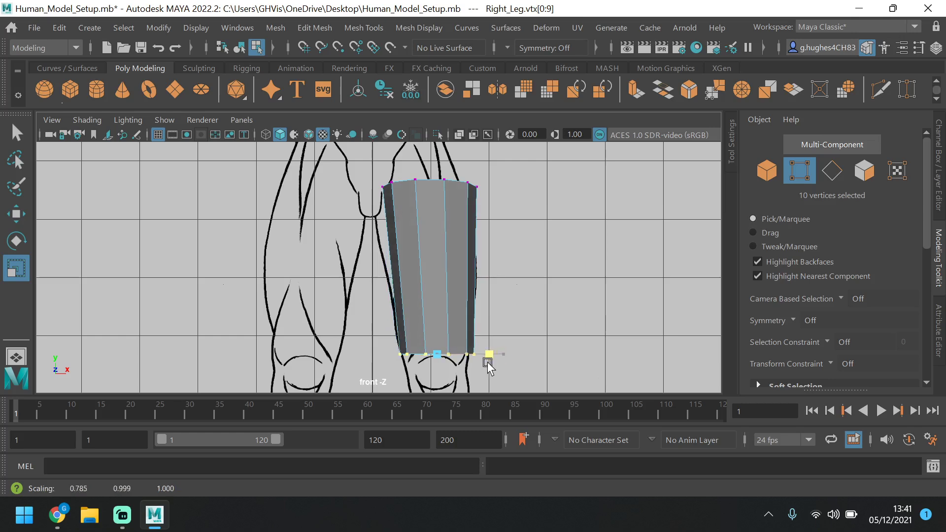
In the side view, narrow the bottom ring's depth to the knee outline and shift it slightly forward to about Z 2.63 cm.
{"action": "key", "text": "space"}
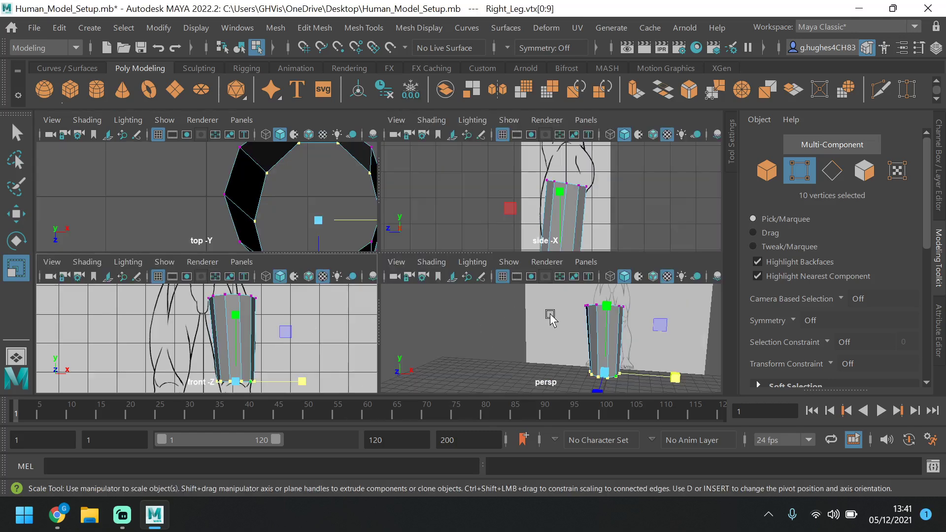
{"action": "key", "text": "space"}
{"action": "key", "text": "f"}
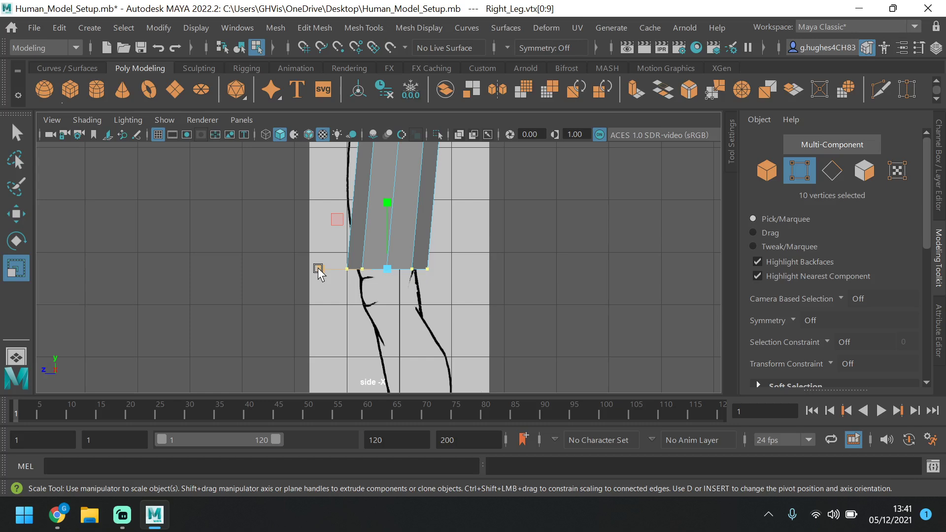
{"action": "key", "text": "space"}
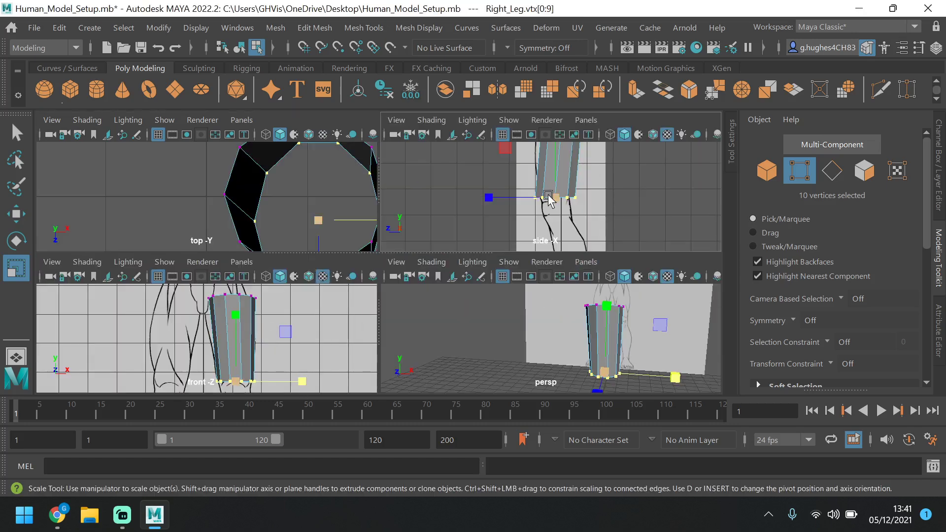
{"action": "key", "text": "space"}
{"action": "left_click_drag", "start_coordinate": [316, 273], "coordinate": [332, 259]}
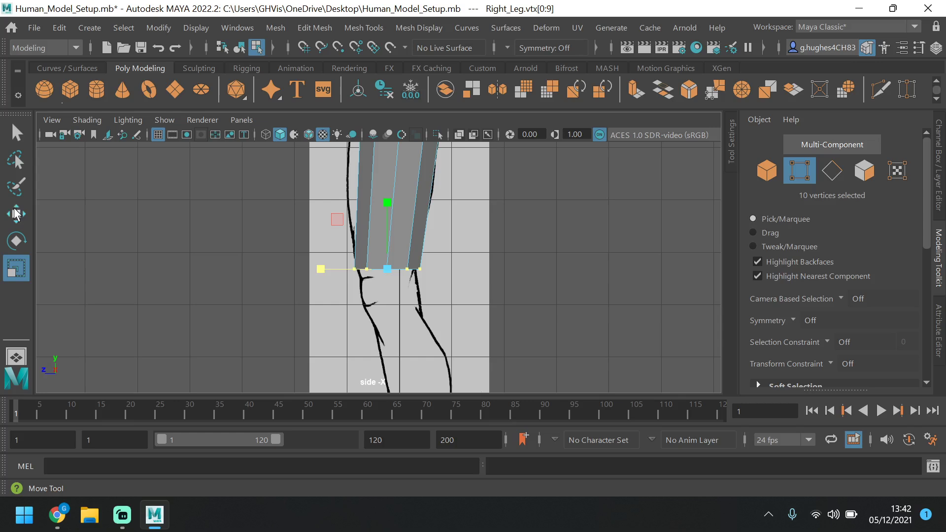
{"action": "key", "text": "w"}
{"action": "left_click_drag", "start_coordinate": [358, 269], "coordinate": [356, 270]}
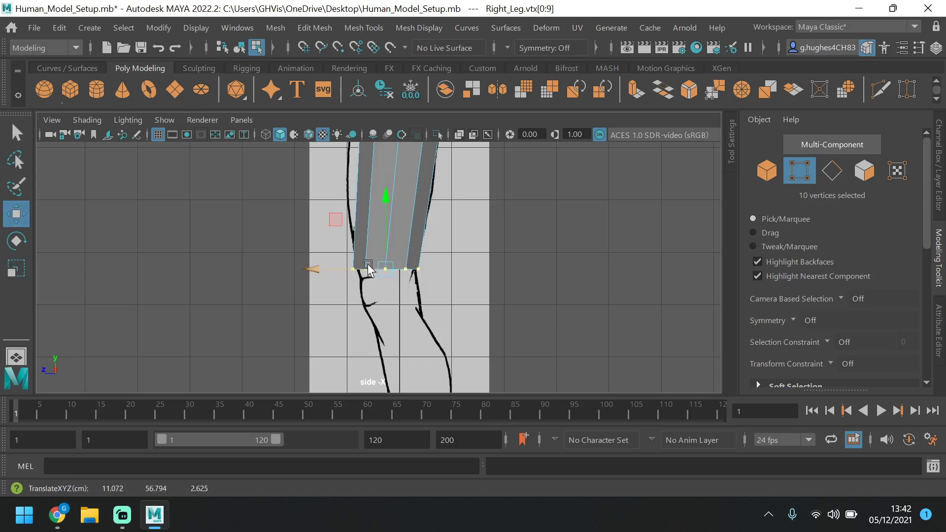
Select the leg's top ring of vertices in the front view and move it inward toward the crotch, to about X 7.7 cm.
{"action": "key", "text": "space"}
{"action": "key", "text": "space"}
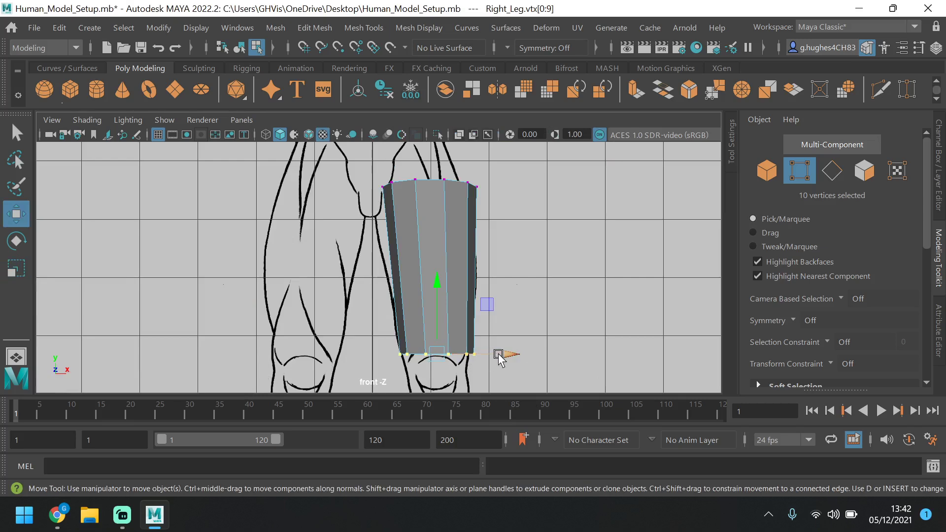
{"action": "left_click_drag", "start_coordinate": [513, 172], "coordinate": [313, 235]}
{"action": "mouse_move", "coordinate": [473, 197]}
{"action": "left_mouse_down"}
{"action": "mouse_move", "coordinate": [489, 190]}
{"action": "mouse_move", "coordinate": [460, 187]}
{"action": "mouse_move", "coordinate": [483, 189]}
{"action": "mouse_move", "coordinate": [472, 200]}
{"action": "left_mouse_up"}
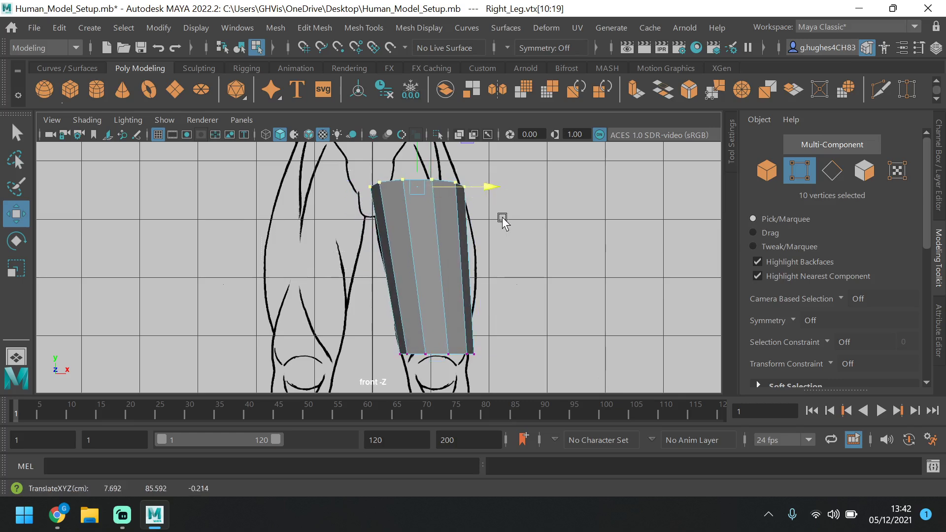
Select the leg's top edge loop and rotate it in the front view so it slopes upward from the crotch to the outer hip.
{"action": "scroll", "coordinate": [501, 219], "scroll_direction": "down", "scroll_amount": 2}
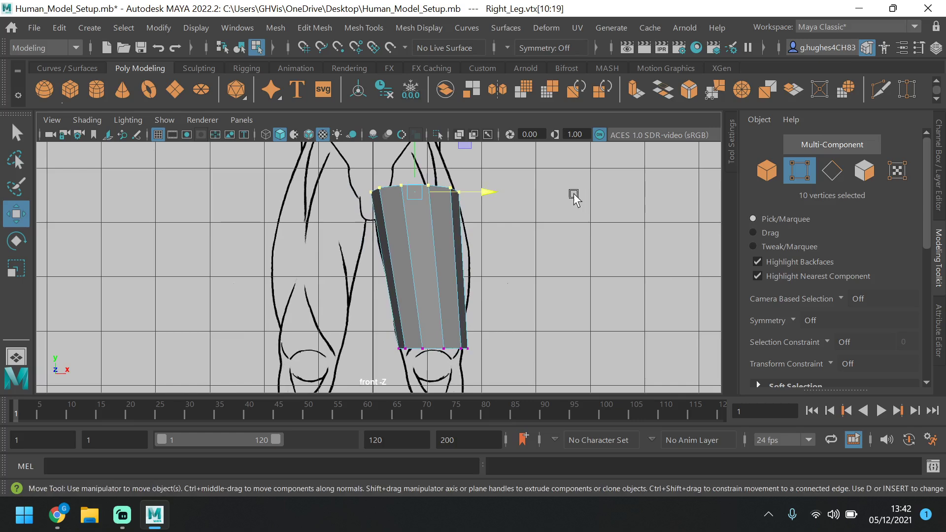
{"action": "middle_click_drag", "start_coordinate": [574, 197], "coordinate": [585, 234], "text": "alt"}
{"action": "left_click", "coordinate": [832, 170]}
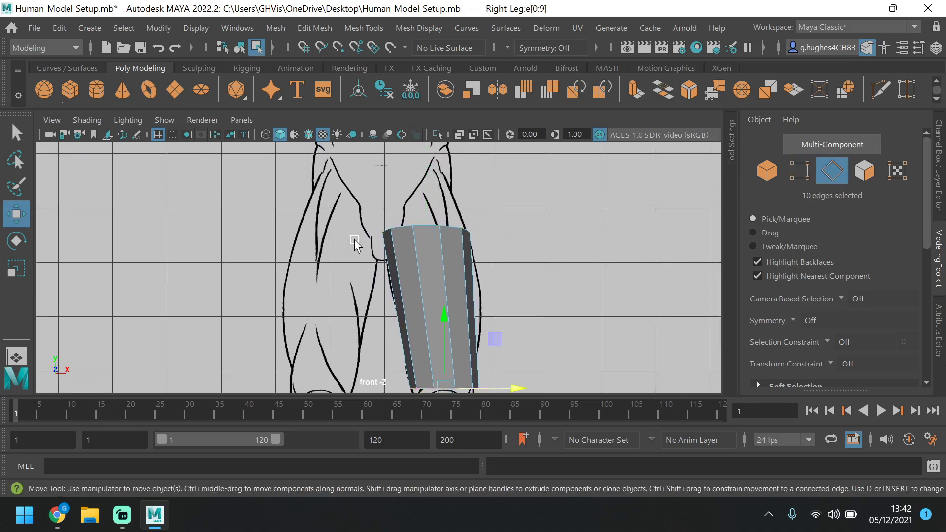
{"action": "double_click", "coordinate": [425, 227]}
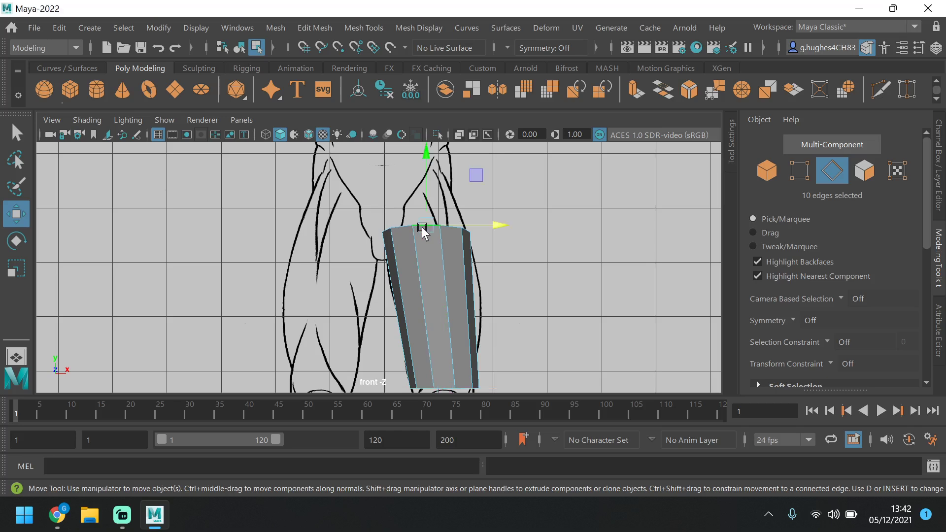
{"action": "left_click", "coordinate": [15, 242]}
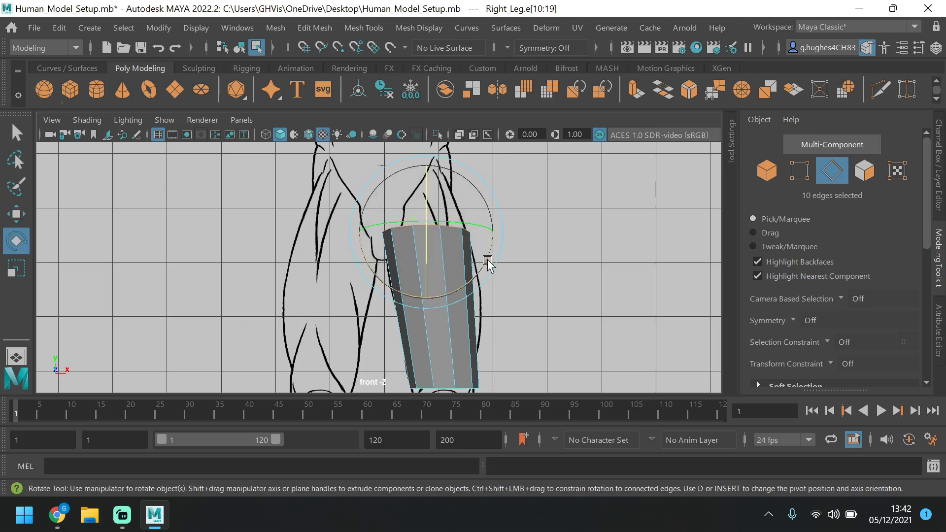
{"action": "left_click_drag", "start_coordinate": [488, 263], "coordinate": [486, 197]}
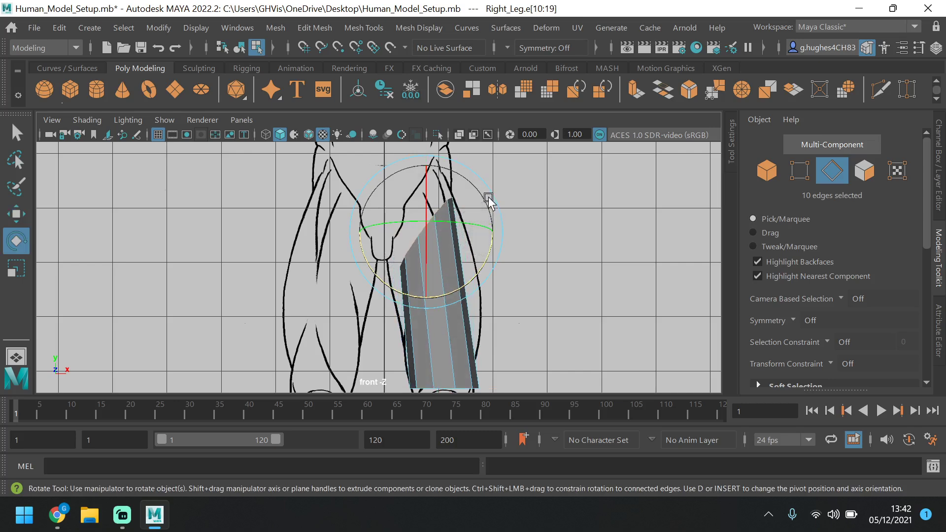
In the front view, raise the leg's top edge loop toward the crotch and hip line and scale it uniformly to about 1.37.
{"action": "key", "text": "w"}
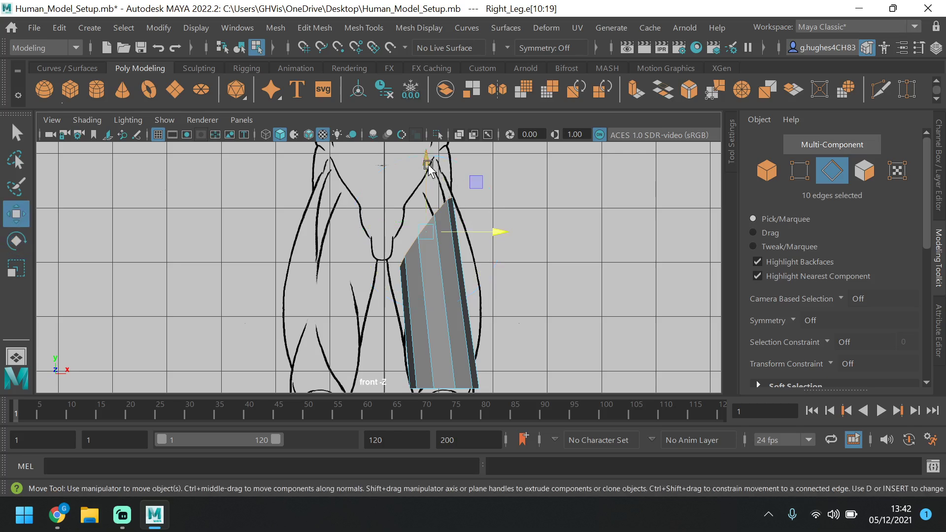
{"action": "left_click_drag", "start_coordinate": [427, 160], "coordinate": [418, 129]}
{"action": "left_click_drag", "start_coordinate": [474, 200], "coordinate": [467, 212]}
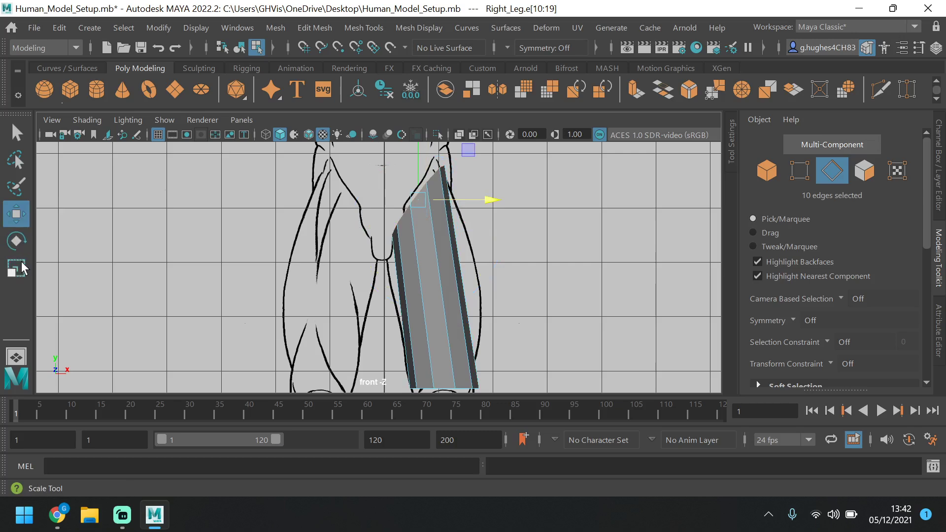
{"action": "key", "text": "r"}
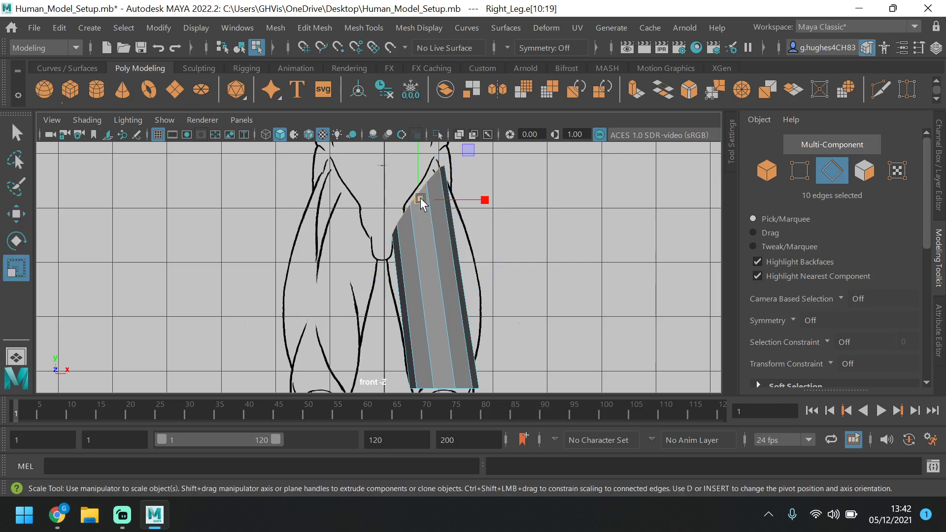
{"action": "left_click_drag", "start_coordinate": [416, 194], "coordinate": [439, 172]}
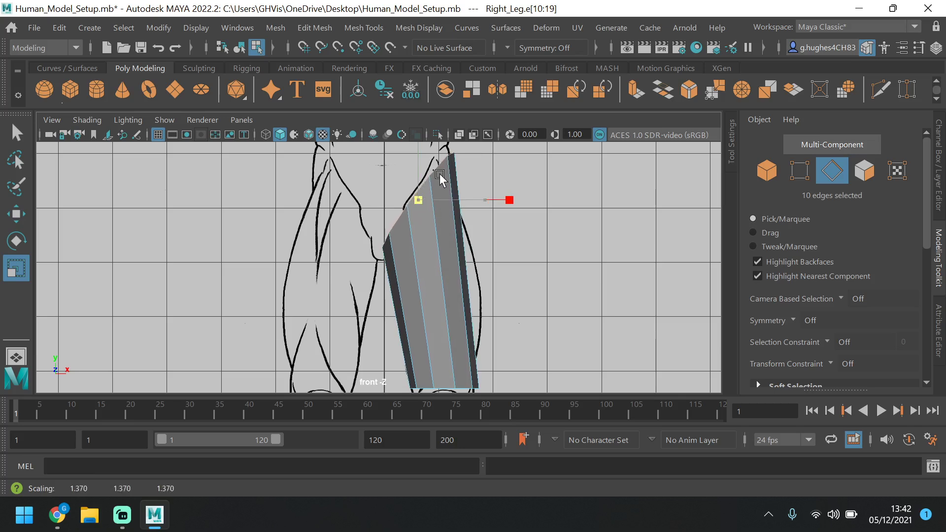
Rotate the top edge loop to a steeper slope along the crotch line and enlarge it slightly in the front view.
{"action": "key", "text": "e"}
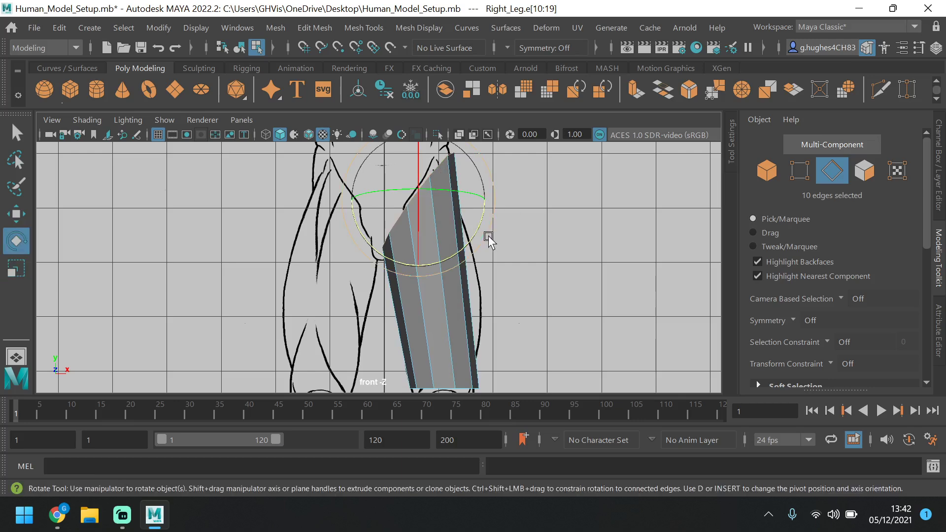
{"action": "left_click_drag", "start_coordinate": [482, 233], "coordinate": [465, 228]}
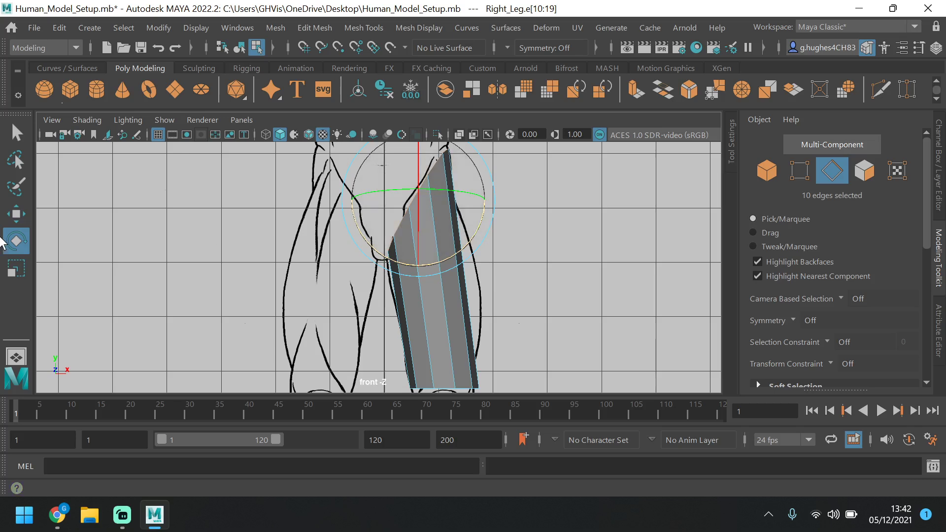
{"action": "key", "text": "w"}
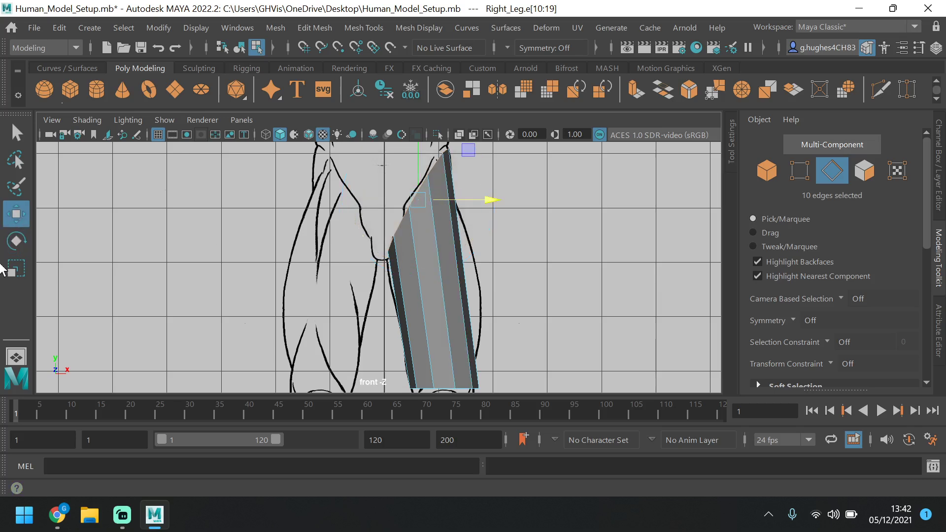
{"action": "left_click", "coordinate": [16, 269]}
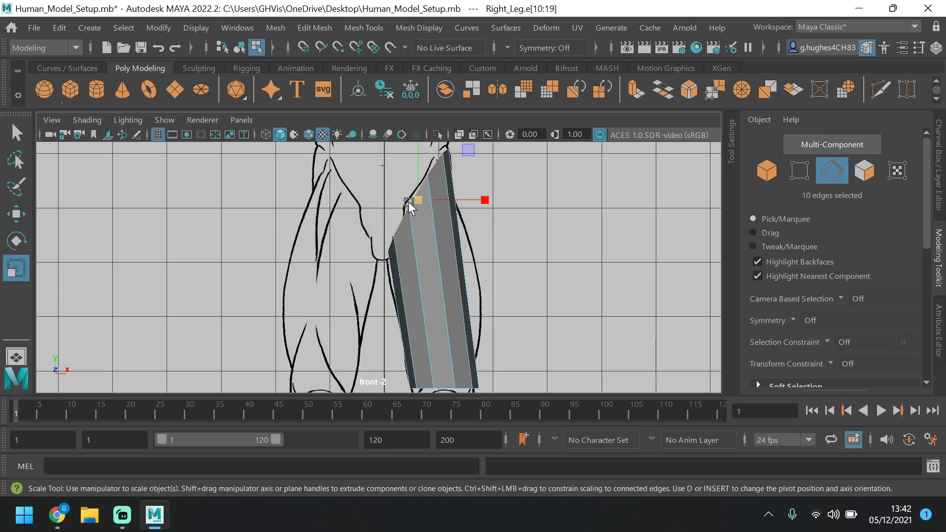
{"action": "left_click", "coordinate": [417, 200]}
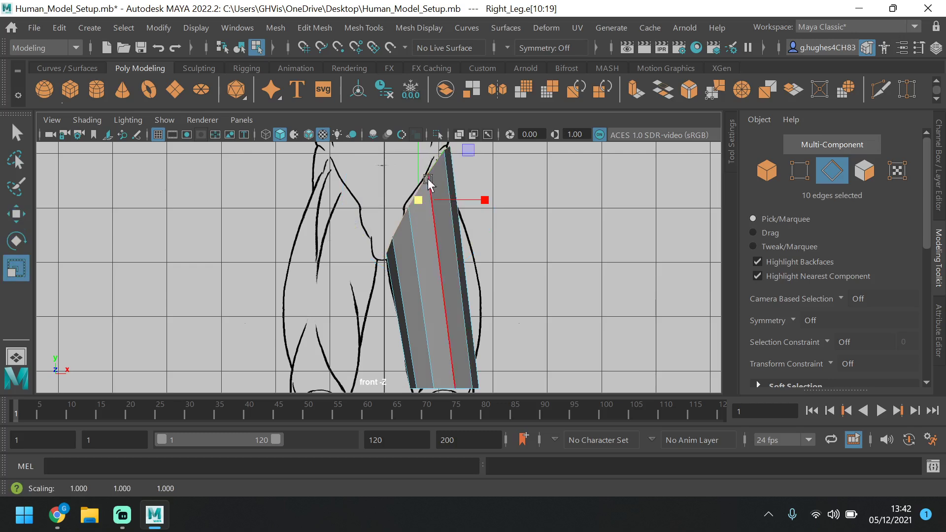
Check the top edge loop's depth against the hip outline in the side view and the thigh's fit above the knee in the front view.
{"action": "key", "text": "space"}
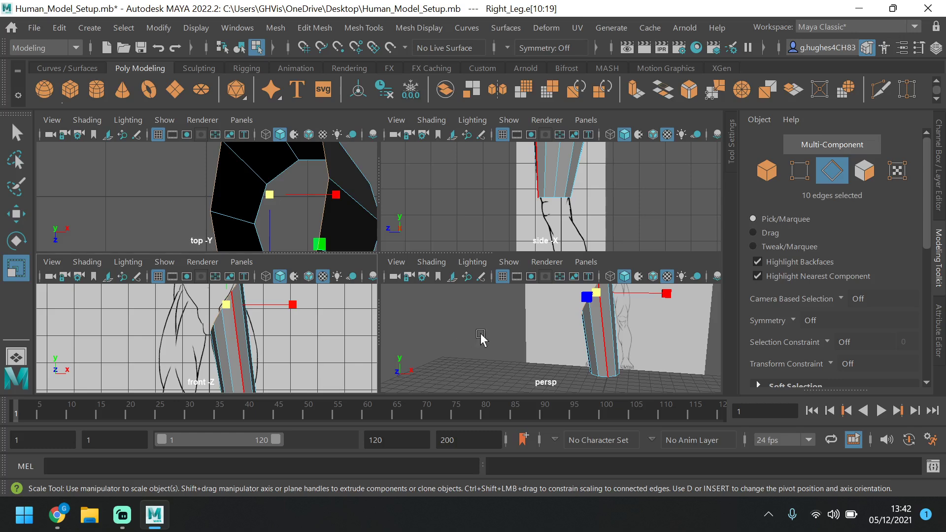
{"action": "key", "text": "space"}
{"action": "middle_click_drag", "start_coordinate": [536, 238], "coordinate": [540, 315], "text": "alt"}
{"action": "left_click_drag", "start_coordinate": [348, 244], "coordinate": [359, 245]}
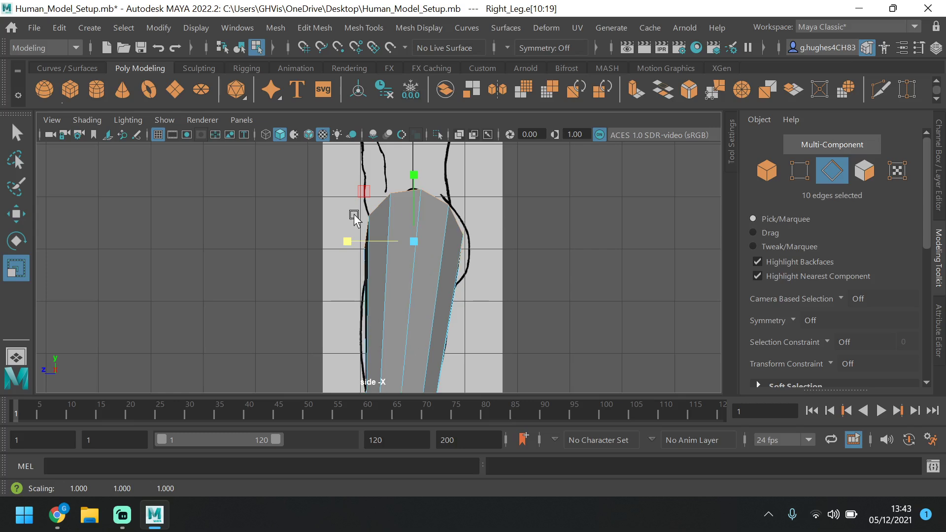
{"action": "scroll", "coordinate": [435, 236], "scroll_direction": "down", "scroll_amount": 3}
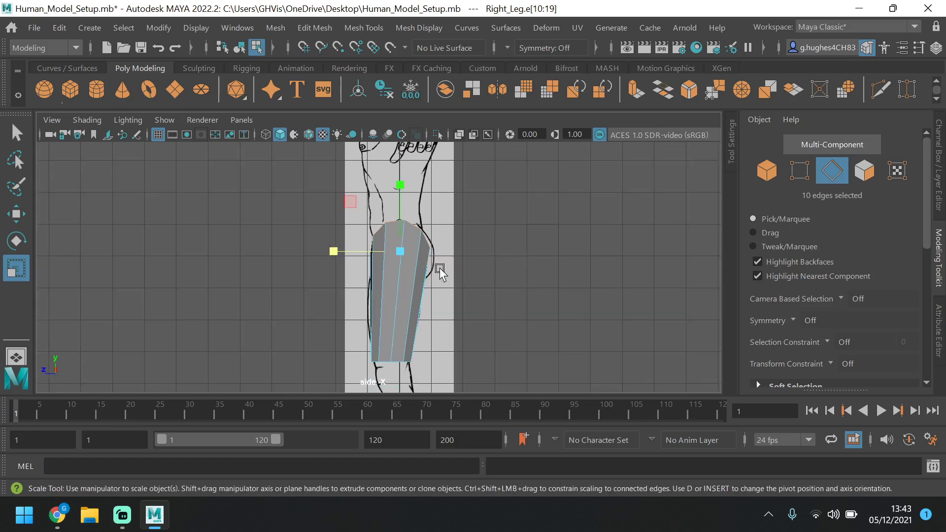
{"action": "scroll", "coordinate": [434, 232], "scroll_direction": "up", "scroll_amount": 5}
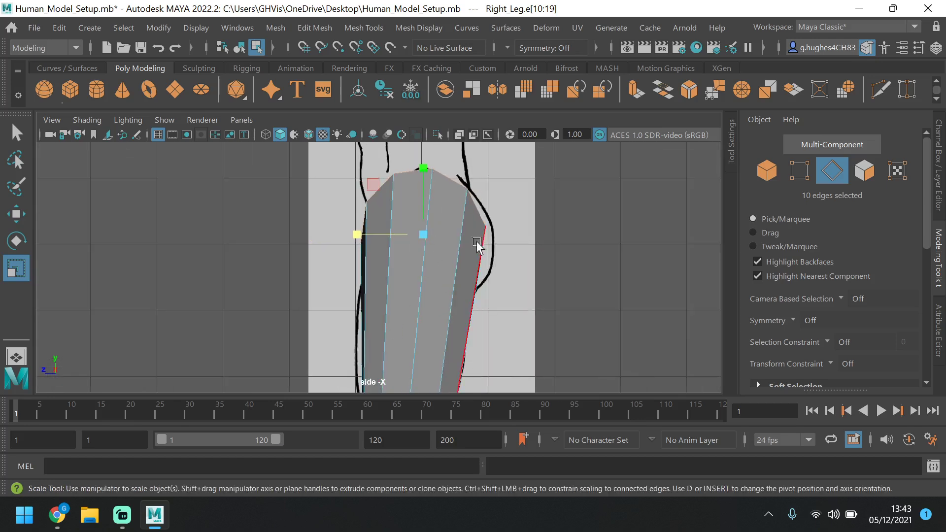
{"action": "key", "text": "space"}
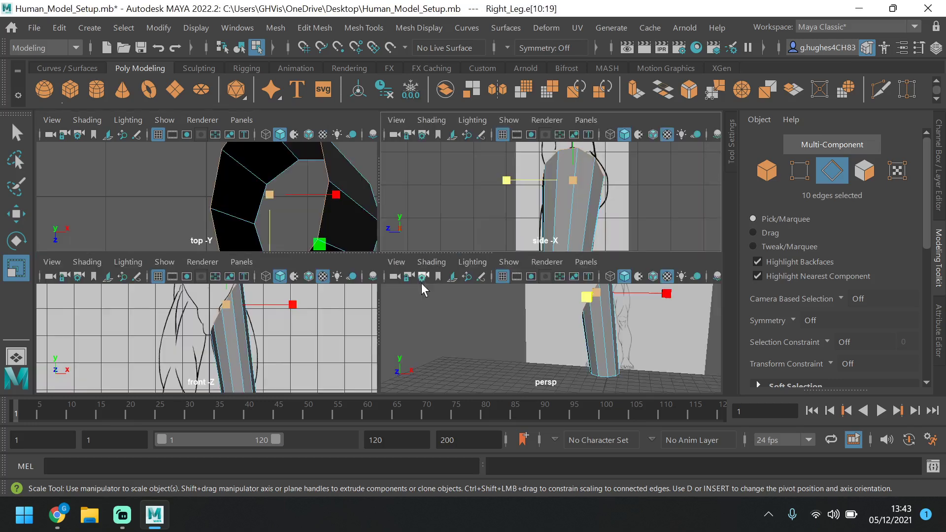
{"action": "key", "text": "space"}
{"action": "middle_click_drag", "start_coordinate": [657, 299], "coordinate": [572, 211], "text": "alt"}
{"action": "scroll", "coordinate": [416, 169], "scroll_direction": "down", "scroll_amount": 5}
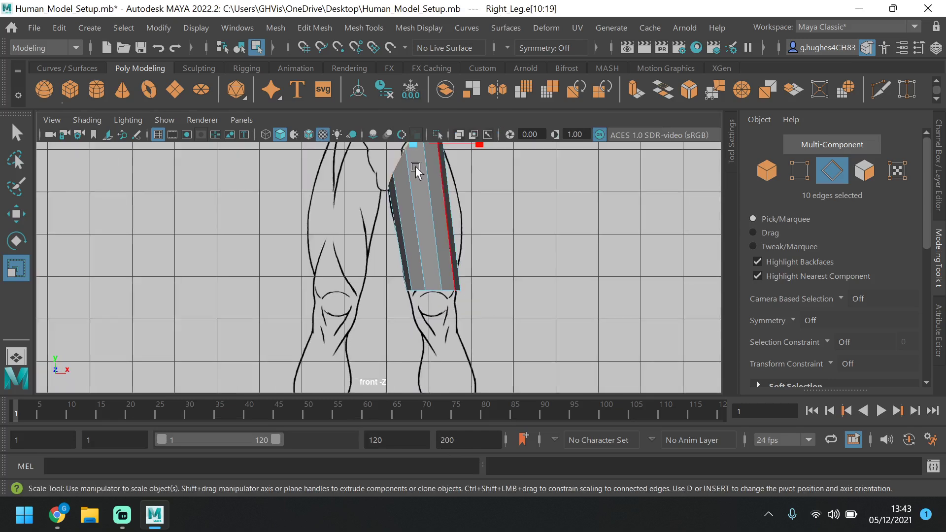
{"action": "scroll", "coordinate": [443, 209], "scroll_direction": "up", "scroll_amount": 1}
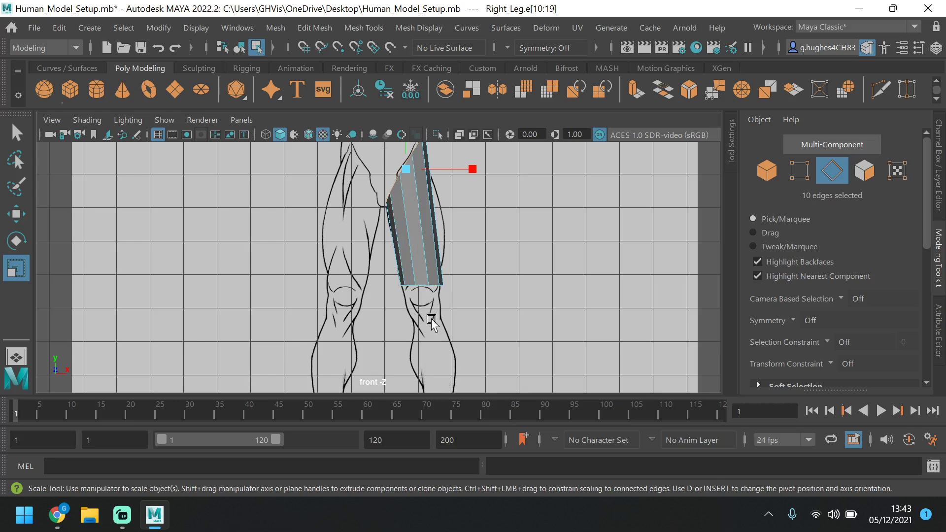
{"action": "scroll", "coordinate": [436, 352], "scroll_direction": "up", "scroll_amount": 3}
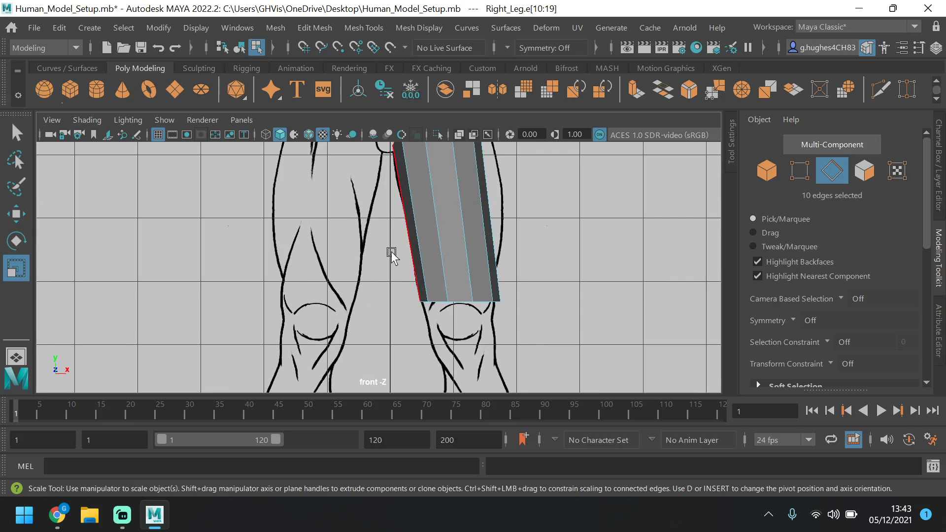
Clear the edge selection and examine the leg's shape in the side and perspective views.
{"action": "left_click", "coordinate": [21, 220]}
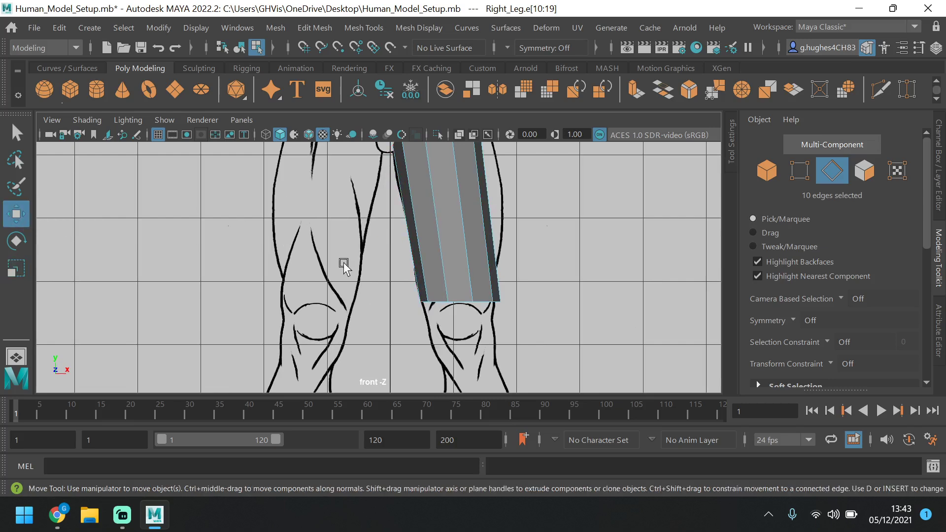
{"action": "left_click", "coordinate": [452, 302]}
{"action": "left_click", "coordinate": [517, 253]}
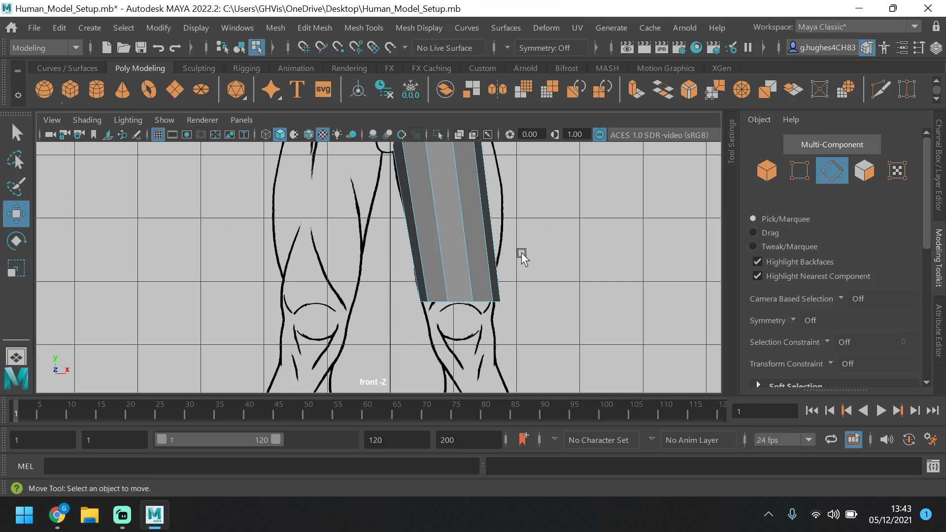
{"action": "scroll", "coordinate": [532, 321], "scroll_direction": "down", "scroll_amount": 3}
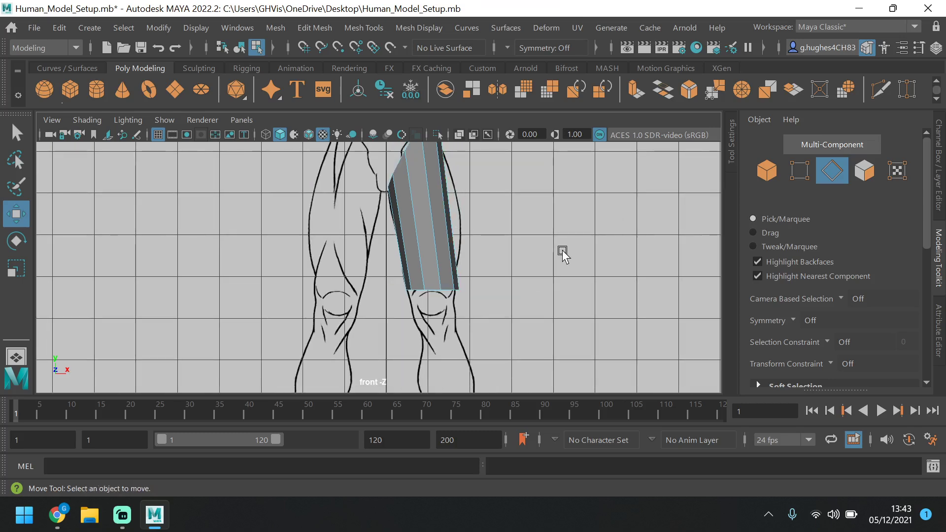
{"action": "key", "text": "space"}
{"action": "key", "text": "space"}
{"action": "left_click_drag", "start_coordinate": [553, 219], "coordinate": [491, 259], "text": "alt"}
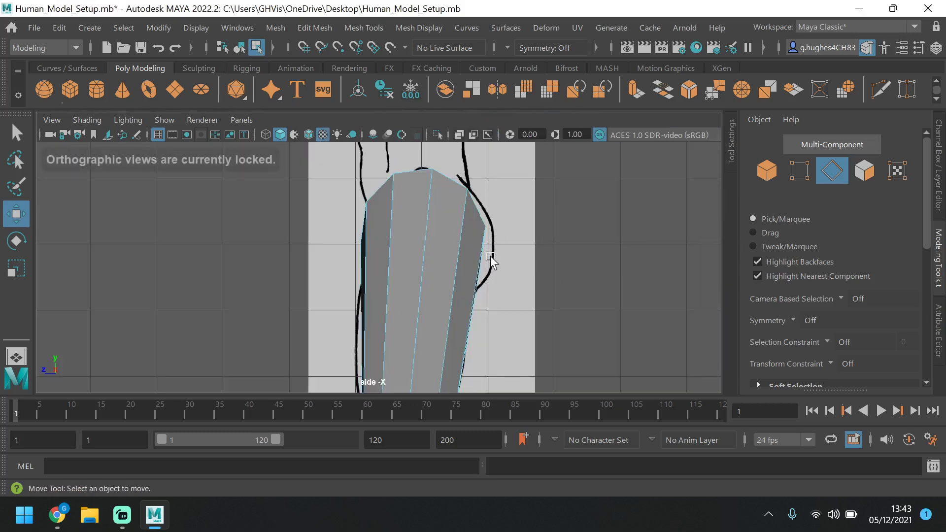
{"action": "key", "text": "space"}
{"action": "key", "text": "space"}
{"action": "left_click_drag", "start_coordinate": [513, 366], "coordinate": [550, 363], "text": "alt"}
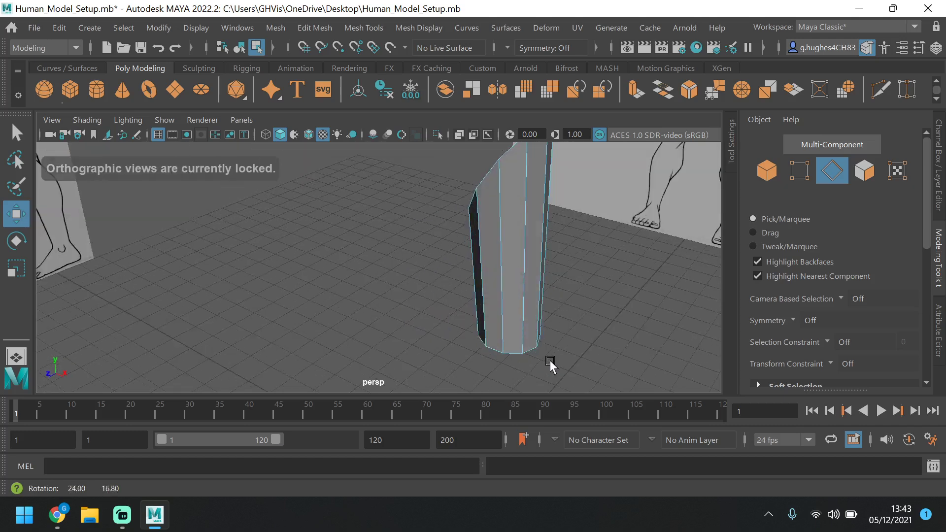
Select the complete loop of faces around the leg in the perspective view.
{"action": "left_click", "coordinate": [864, 171]}
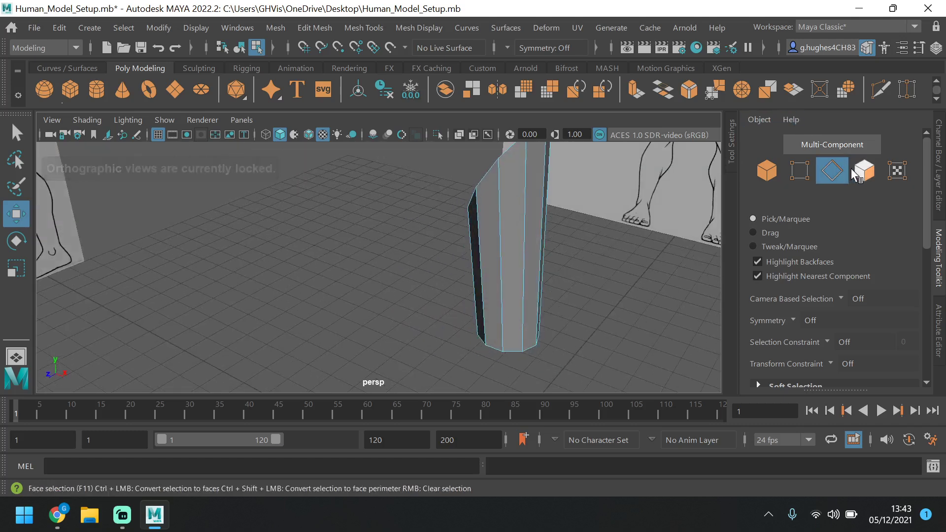
{"action": "left_click", "coordinate": [488, 277]}
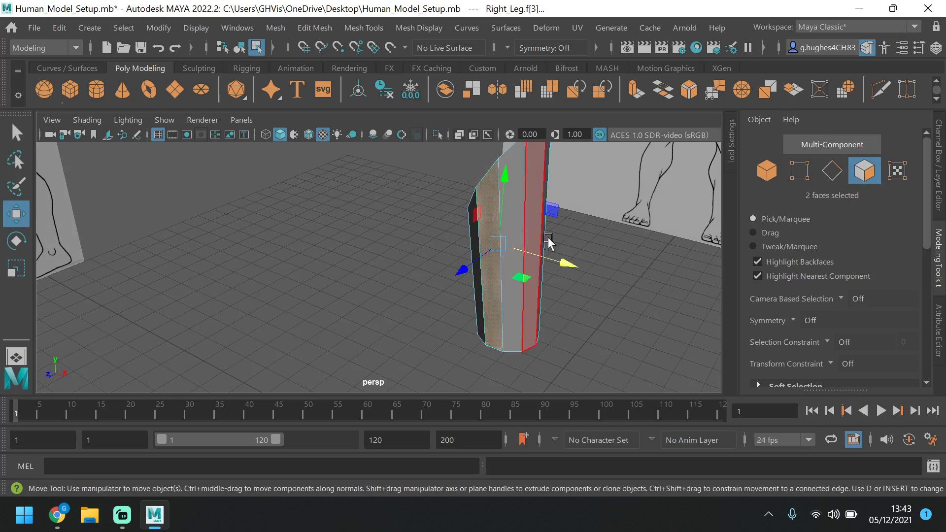
{"action": "left_click_drag", "start_coordinate": [554, 243], "coordinate": [382, 245], "text": "alt"}
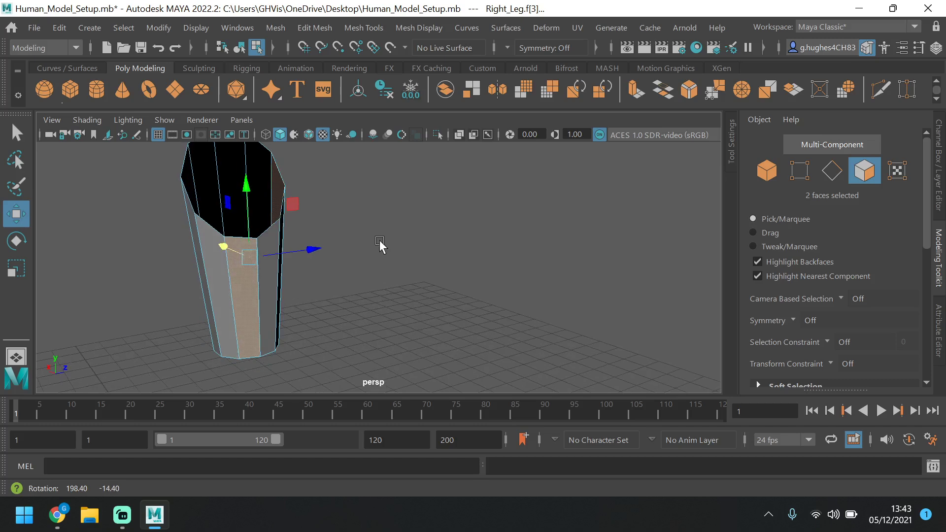
{"action": "double_click", "coordinate": [249, 309]}
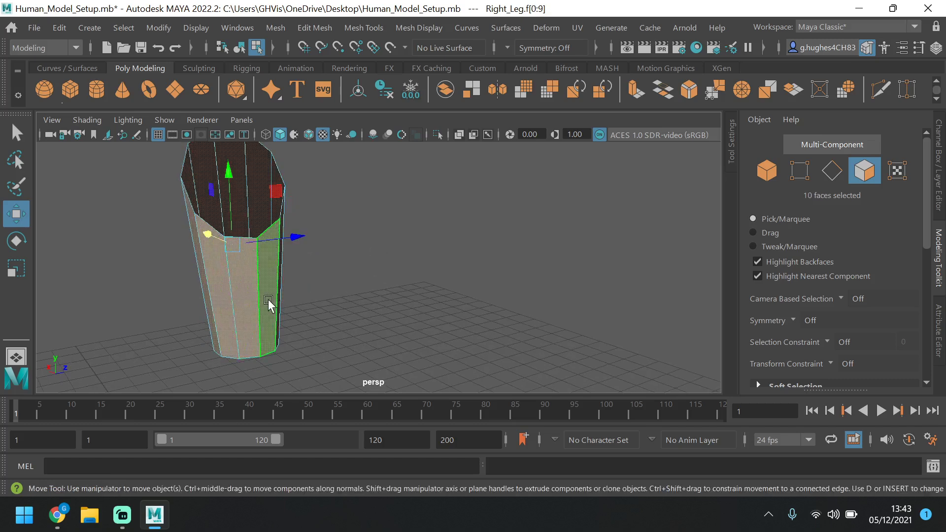
{"action": "mouse_move", "coordinate": [206, 302]}
{"action": "left_mouse_down", "text": "alt"}
{"action": "mouse_move", "coordinate": [359, 305]}
{"action": "mouse_move", "coordinate": [451, 282]}
{"action": "mouse_move", "coordinate": [320, 308]}
{"action": "mouse_move", "coordinate": [292, 331]}
{"action": "mouse_move", "coordinate": [235, 312]}
{"action": "mouse_move", "coordinate": [513, 308]}
{"action": "mouse_move", "coordinate": [496, 297]}
{"action": "left_mouse_up", "text": "alt"}
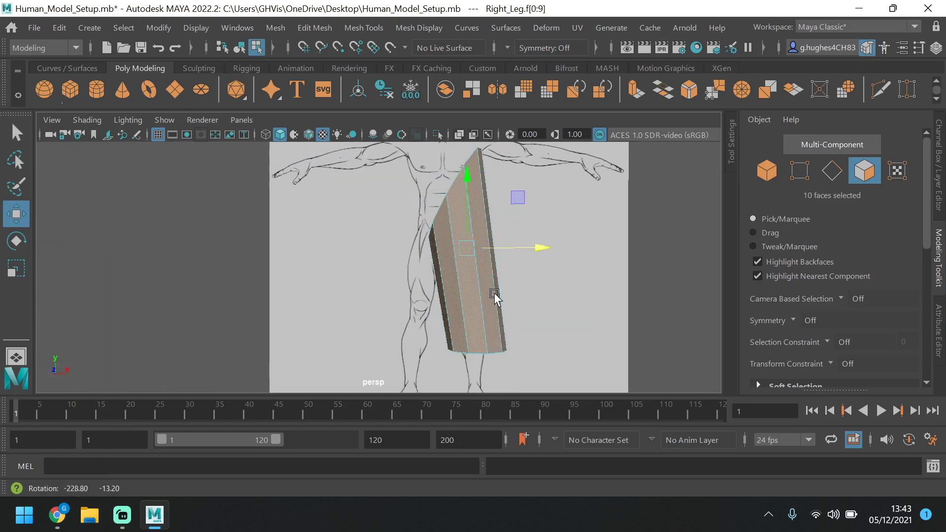
Return to the front view around the knee and switch the leg to edge selection, dropping the face selection.
{"action": "key", "text": "space"}
{"action": "key", "text": "space"}
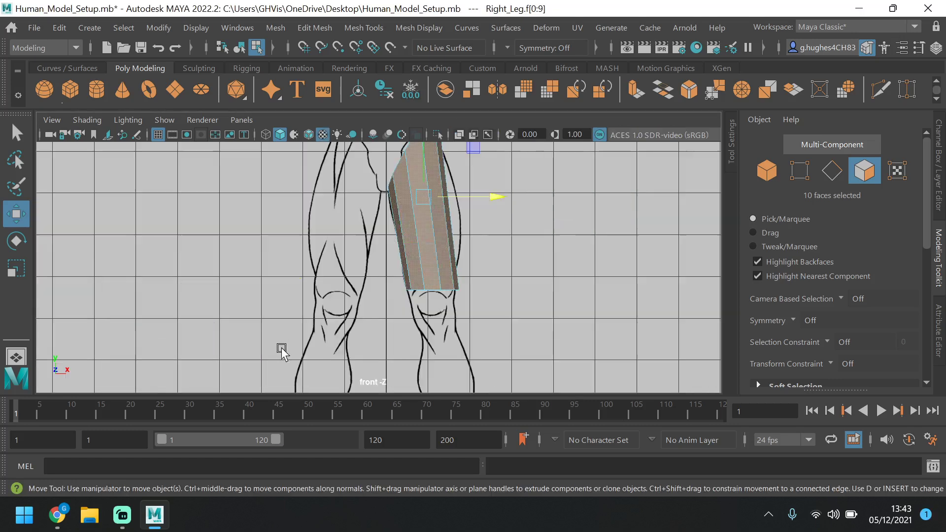
{"action": "scroll", "coordinate": [491, 325], "scroll_direction": "up", "scroll_amount": 5}
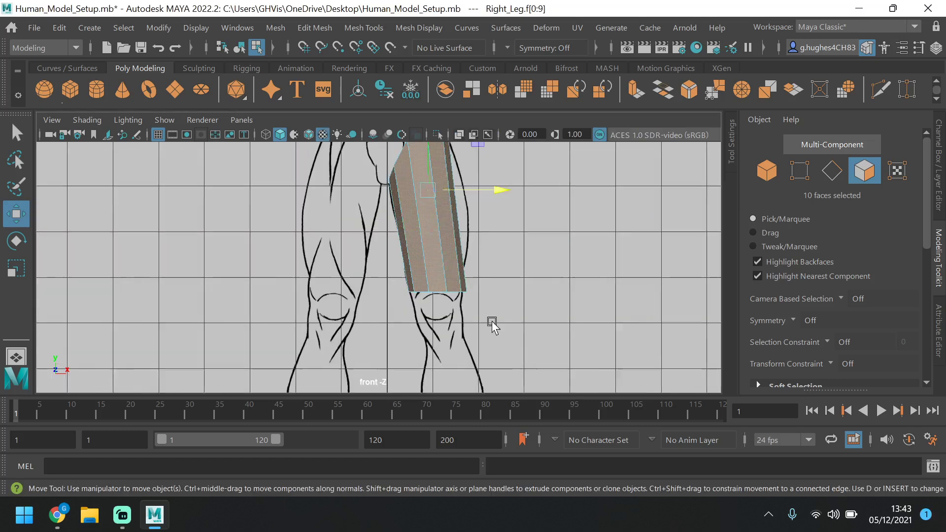
{"action": "left_click", "coordinate": [837, 170]}
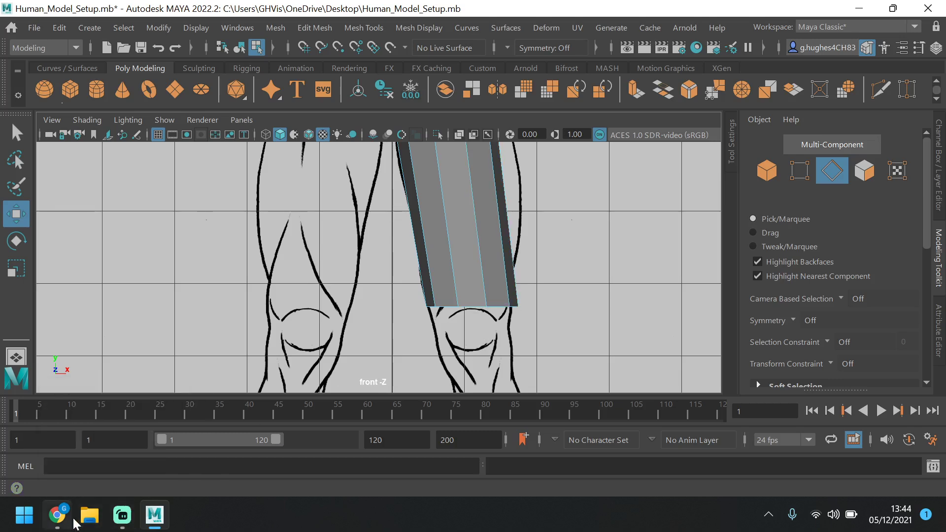
Switch to the leg topology PDF in Chrome and examine the body edgeflow figure on page 13 at 175% zoom.
{"action": "mouse_move", "coordinate": [60, 517]}
{"action": "left_click", "coordinate": [82, 436]}
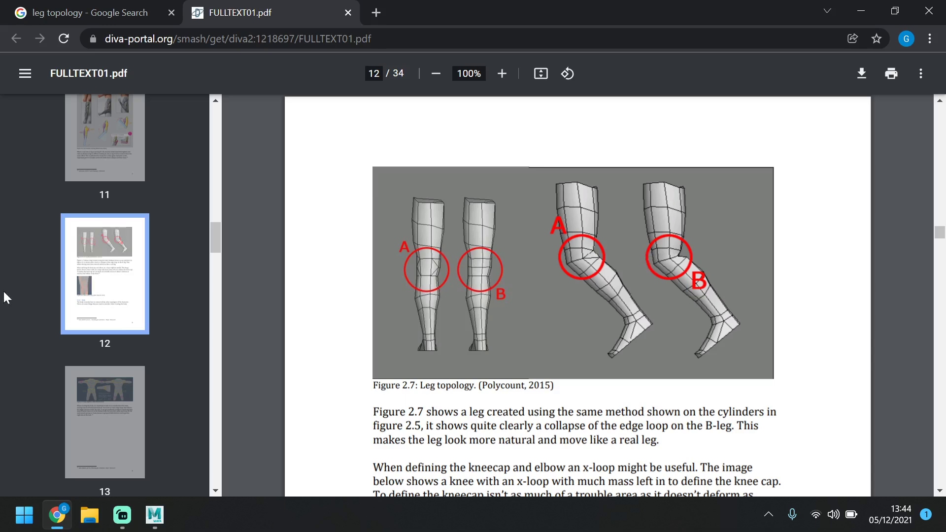
{"action": "left_click", "coordinate": [82, 443]}
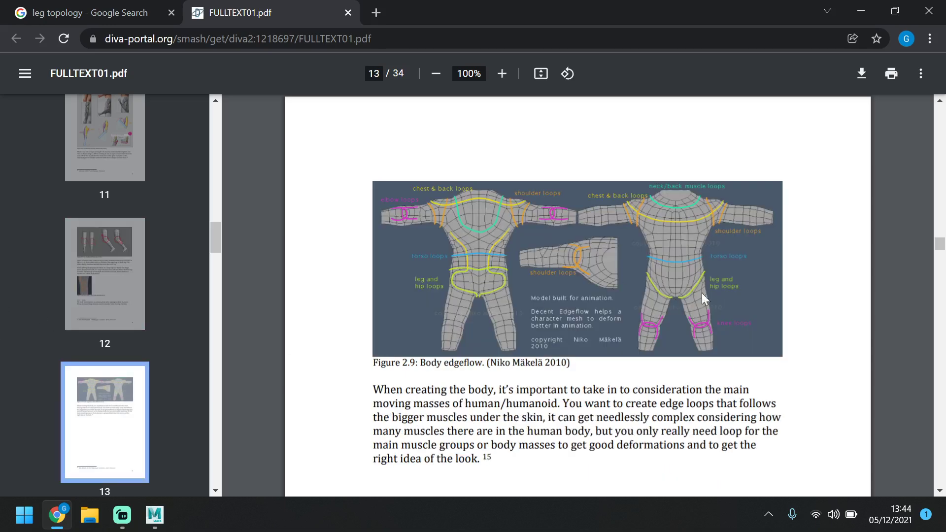
{"action": "scroll", "coordinate": [644, 323], "scroll_direction": "up", "scroll_amount": 2}
{"action": "scroll", "coordinate": [644, 323], "scroll_direction": "down", "scroll_amount": 4}
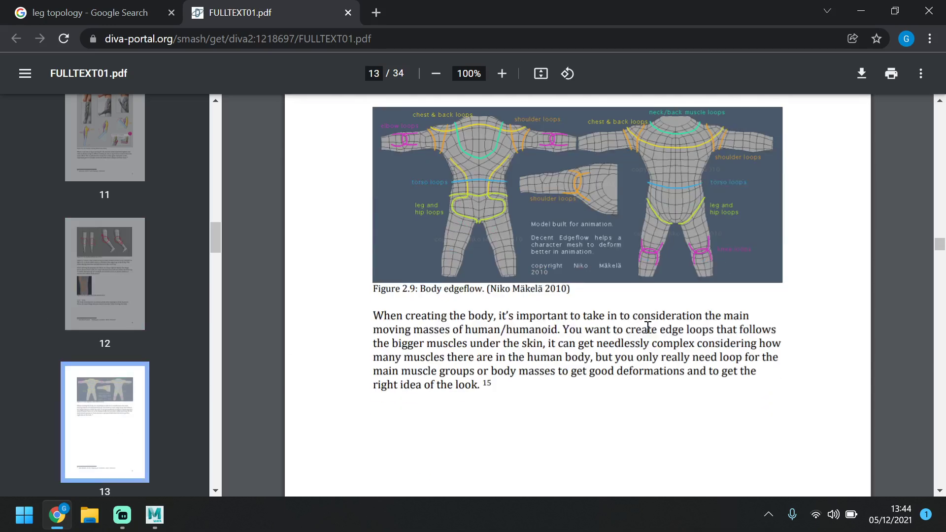
{"action": "scroll", "coordinate": [648, 285], "scroll_direction": "up", "scroll_amount": 1, "text": "ctrl"}
{"action": "scroll", "coordinate": [649, 286], "scroll_direction": "up", "scroll_amount": 3, "text": "ctrl"}
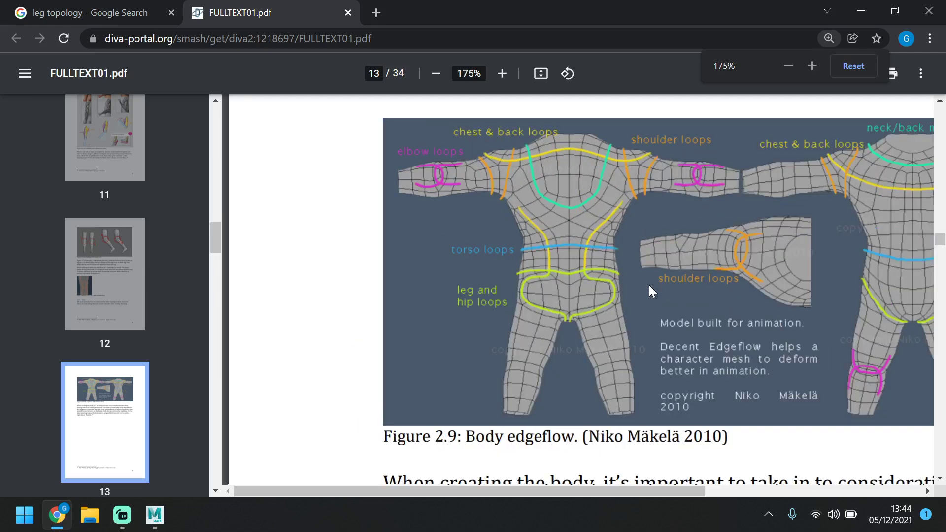
{"action": "left_click_drag", "start_coordinate": [550, 490], "coordinate": [769, 491]}
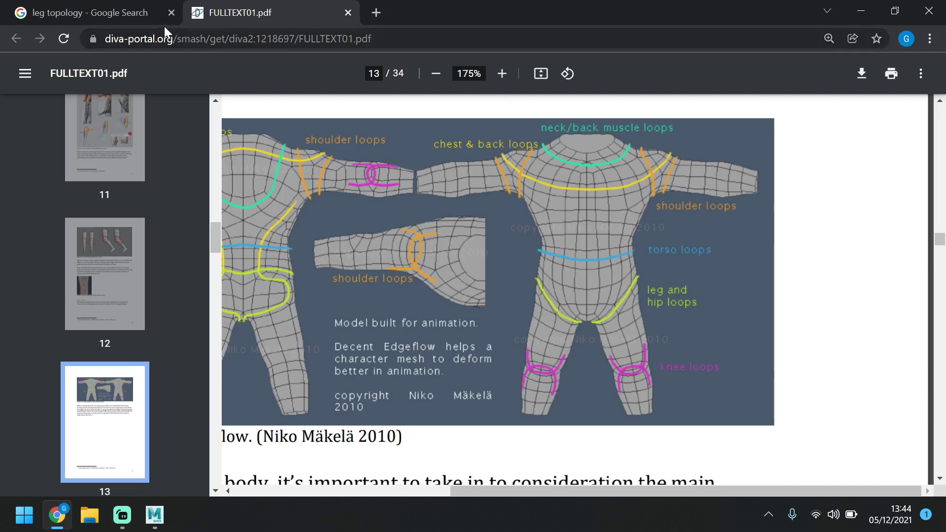
Return to Maya and select the two front edges of the leg's lower rim on either side of the kneecap.
{"action": "left_click", "coordinate": [861, 11]}
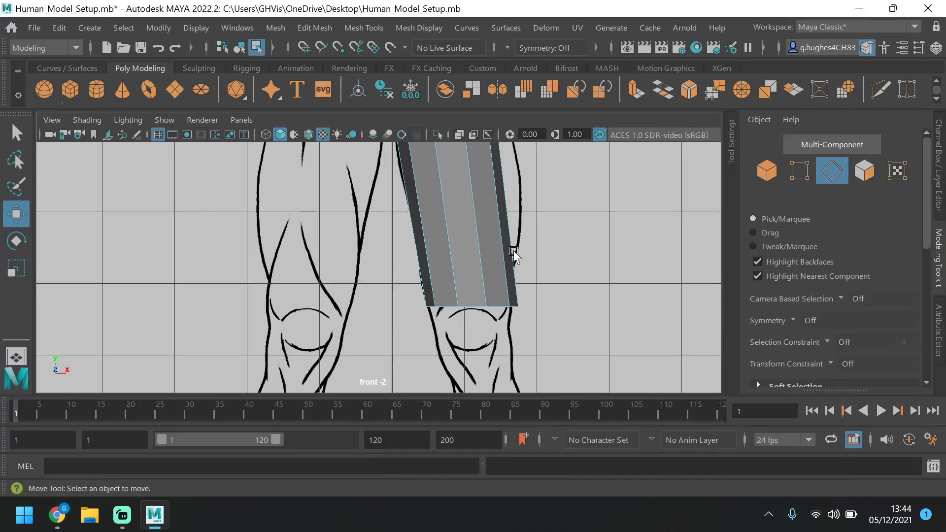
{"action": "left_click", "coordinate": [446, 309]}
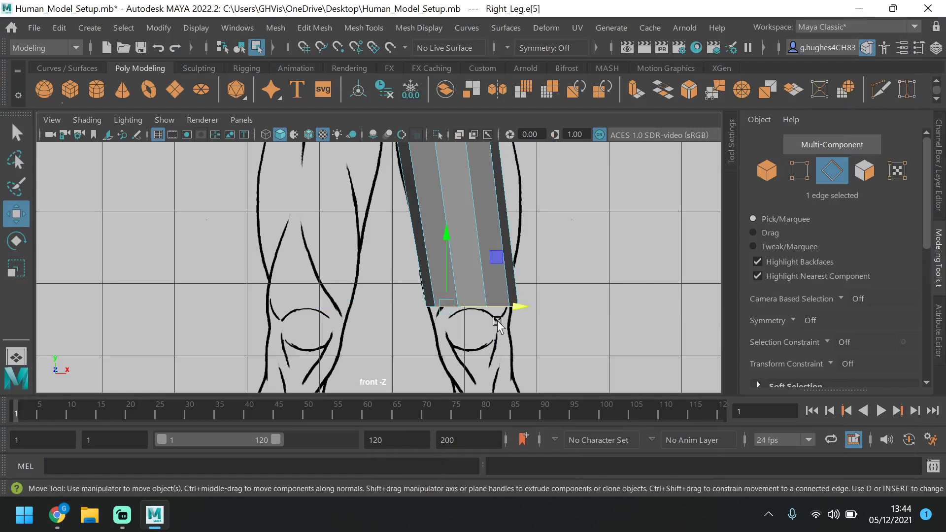
{"action": "left_click", "coordinate": [502, 306], "text": "shift"}
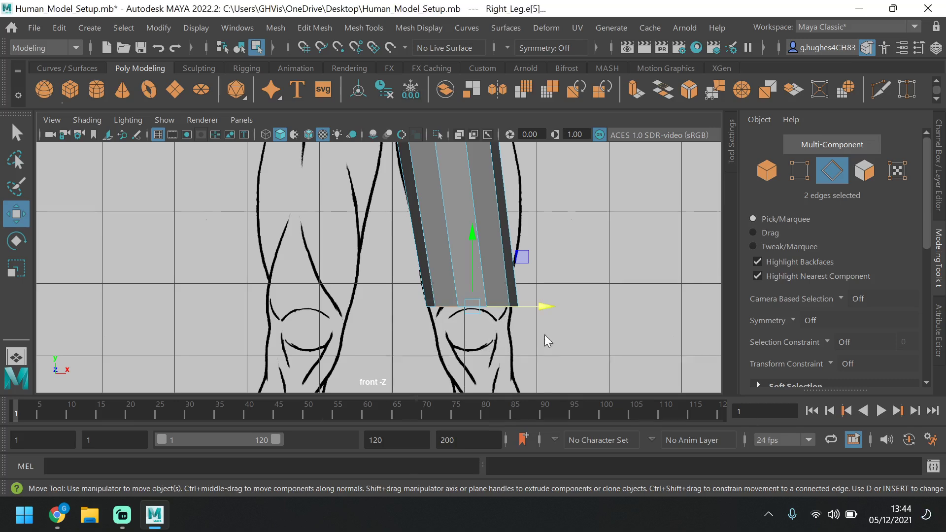
Extrude the two selected rim edges downward in the front view to form strips on both sides of the kneecap.
{"action": "key", "text": "space"}
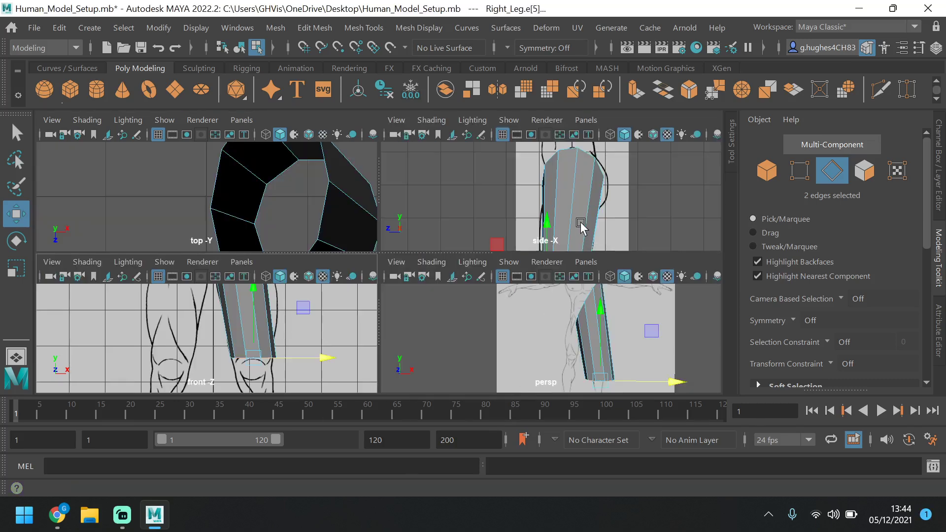
{"action": "key", "text": "space"}
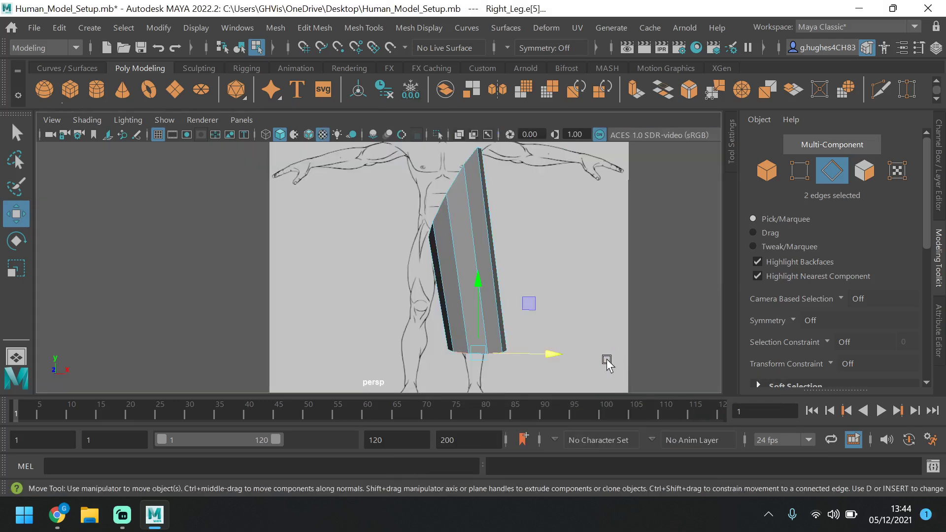
{"action": "mouse_move", "coordinate": [606, 361]}
{"action": "left_mouse_down", "text": "alt"}
{"action": "mouse_move", "coordinate": [566, 361]}
{"action": "mouse_move", "coordinate": [539, 324]}
{"action": "mouse_move", "coordinate": [517, 328]}
{"action": "mouse_move", "coordinate": [487, 271]}
{"action": "left_mouse_up", "text": "alt"}
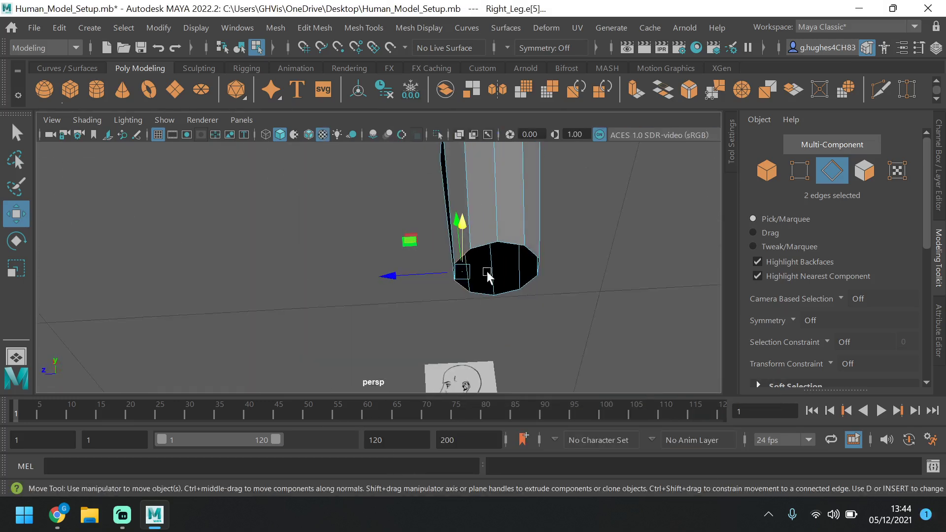
{"action": "left_click_drag", "start_coordinate": [565, 249], "coordinate": [531, 252], "text": "alt"}
{"action": "left_click_drag", "start_coordinate": [594, 250], "coordinate": [470, 236], "text": "alt"}
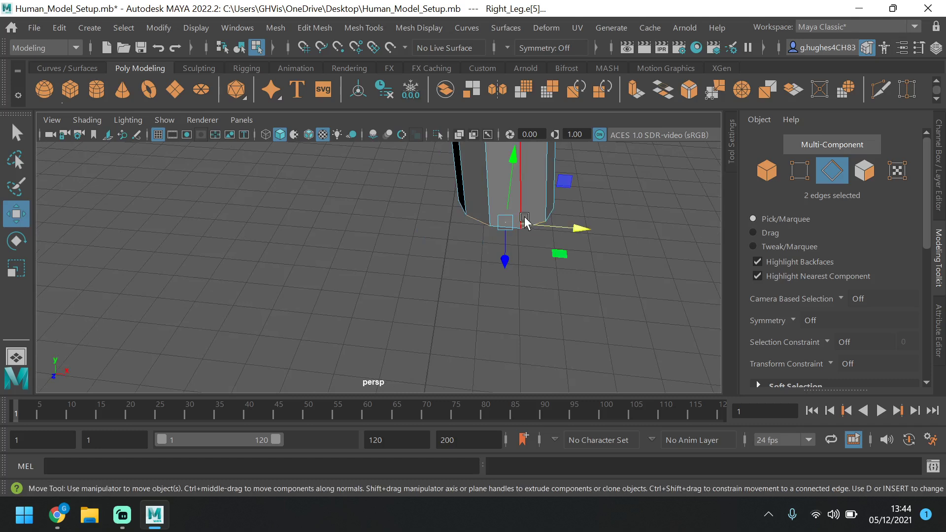
{"action": "key", "text": "space"}
{"action": "key", "text": "space"}
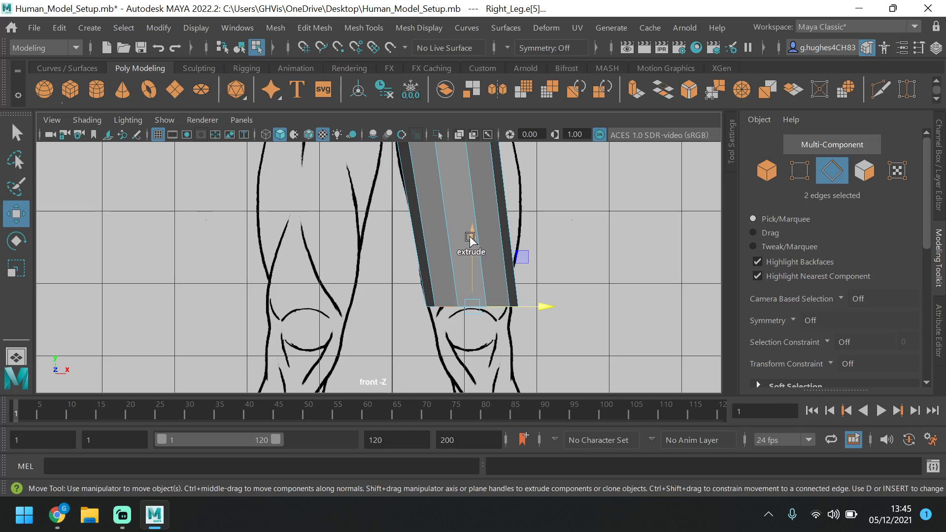
{"action": "left_click", "coordinate": [537, 301]}
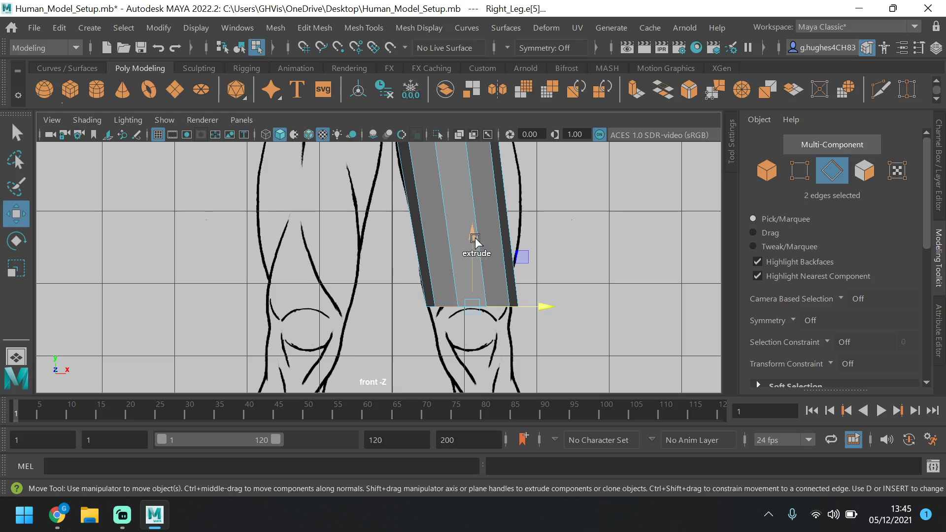
{"action": "left_click_drag", "start_coordinate": [469, 241], "coordinate": [480, 276], "text": "shift"}
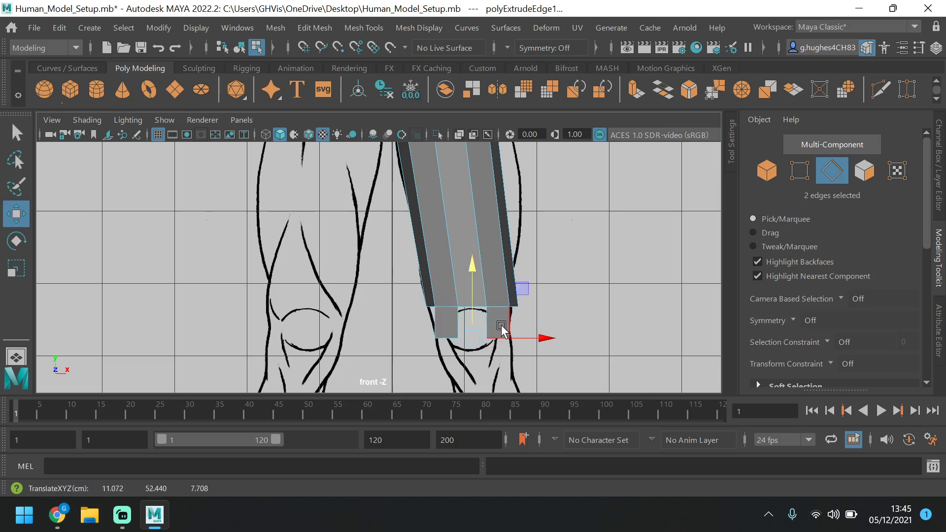
Examine the extruded strips in the side and perspective views, and return to the front view around the knees.
{"action": "key", "text": "space"}
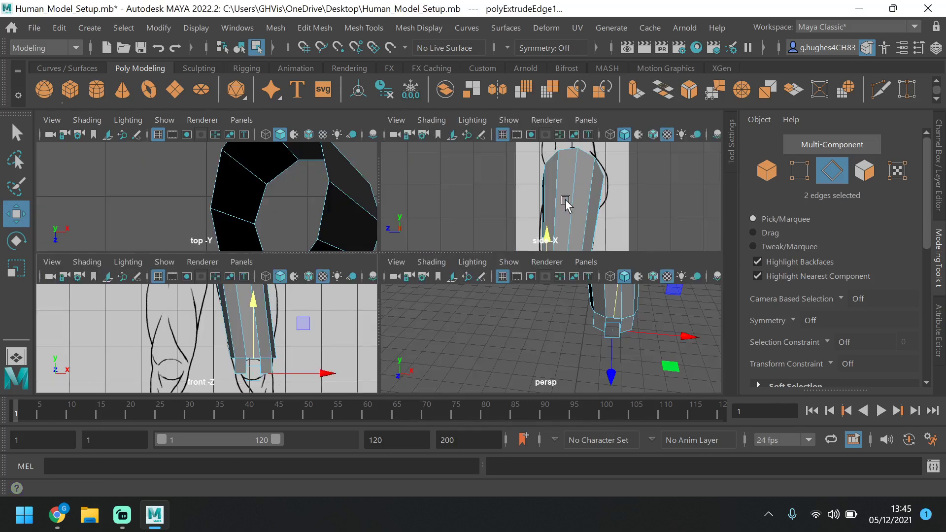
{"action": "key", "text": "space"}
{"action": "scroll", "coordinate": [540, 288], "scroll_direction": "down", "scroll_amount": 6}
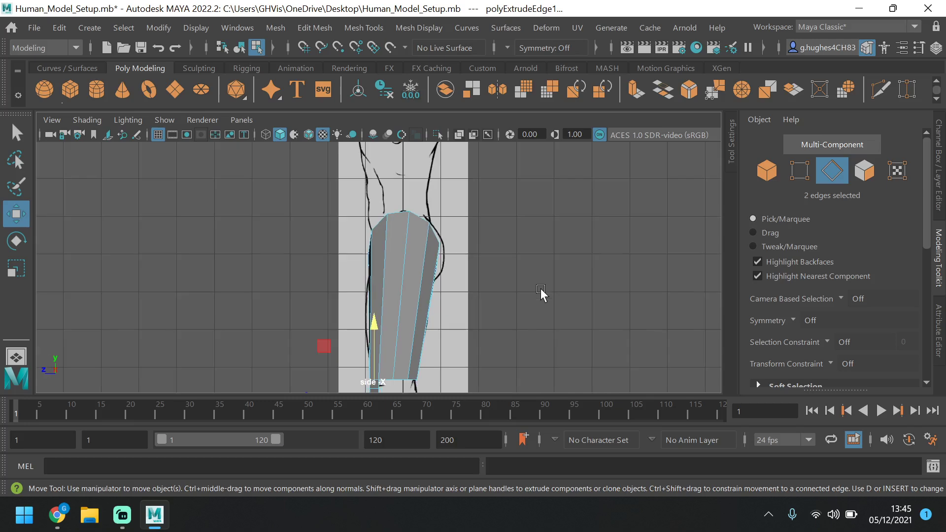
{"action": "left_click_drag", "start_coordinate": [472, 306], "coordinate": [443, 317], "text": "alt"}
{"action": "key", "text": "space"}
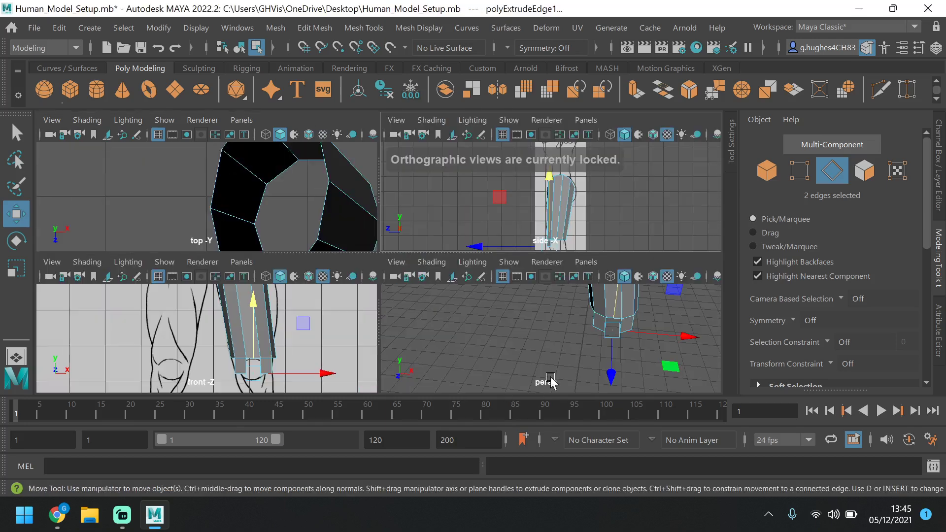
{"action": "key", "text": "space"}
{"action": "left_click_drag", "start_coordinate": [494, 345], "coordinate": [668, 238], "text": "alt"}
{"action": "key", "text": "space"}
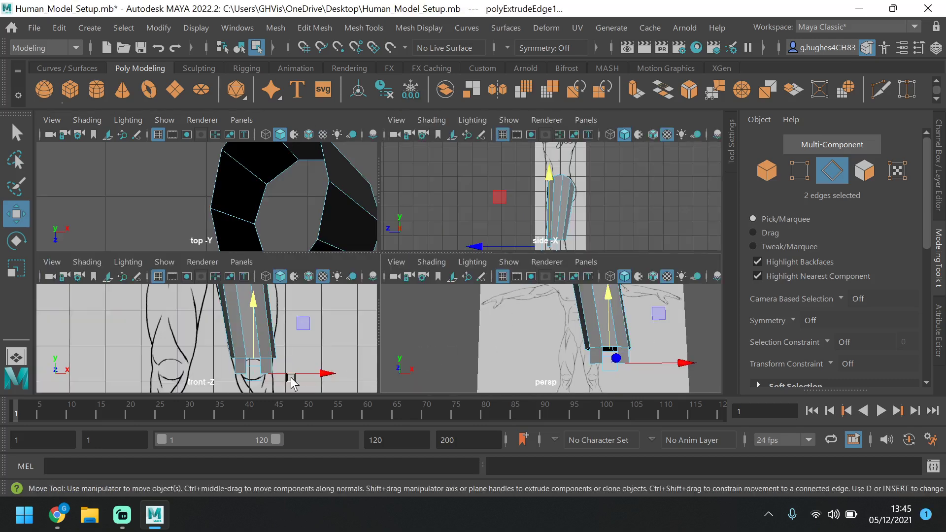
{"action": "key", "text": "space"}
{"action": "middle_click_drag", "start_coordinate": [505, 303], "coordinate": [501, 252], "text": "alt"}
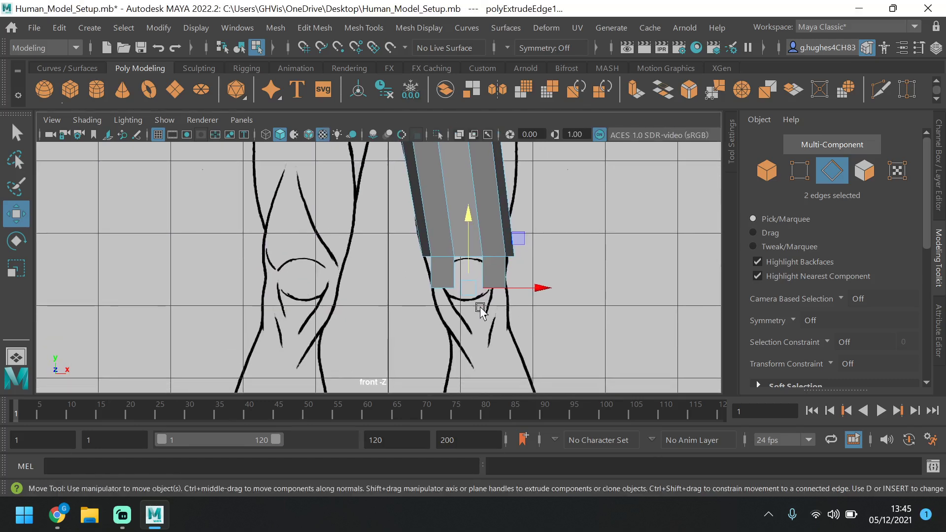
Move the bottom edges of both knee strips together about 0.4 cm outward along X to align with the leg, and clear the selection.
{"action": "left_click", "coordinate": [442, 290]}
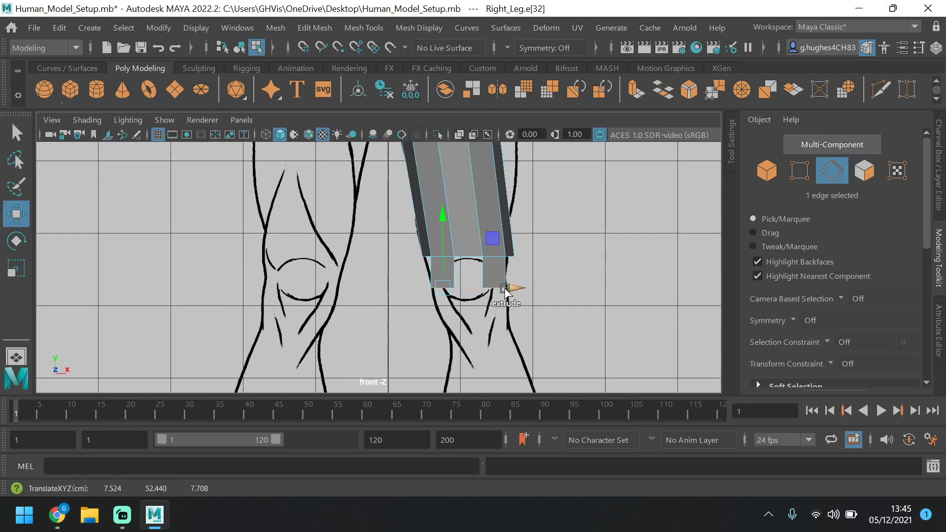
{"action": "left_click", "coordinate": [543, 260]}
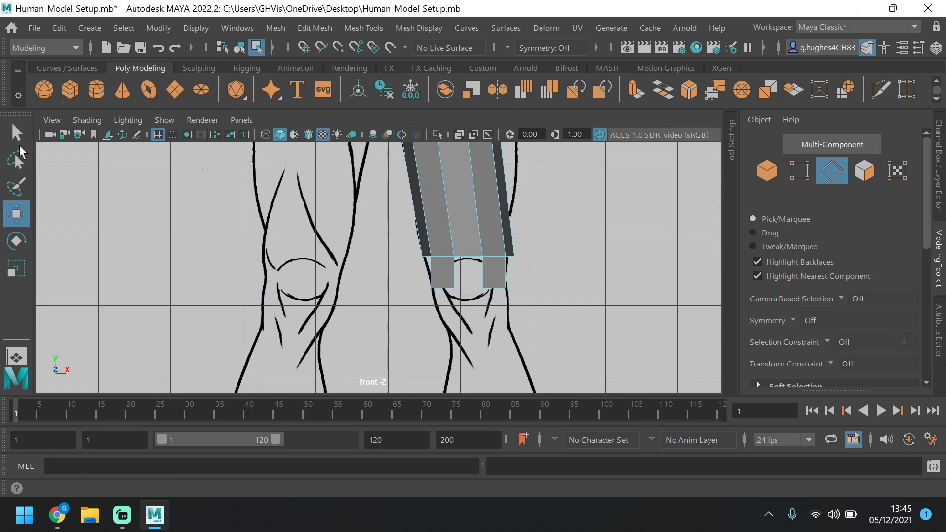
{"action": "left_click", "coordinate": [17, 132]}
{"action": "left_click", "coordinate": [445, 291]}
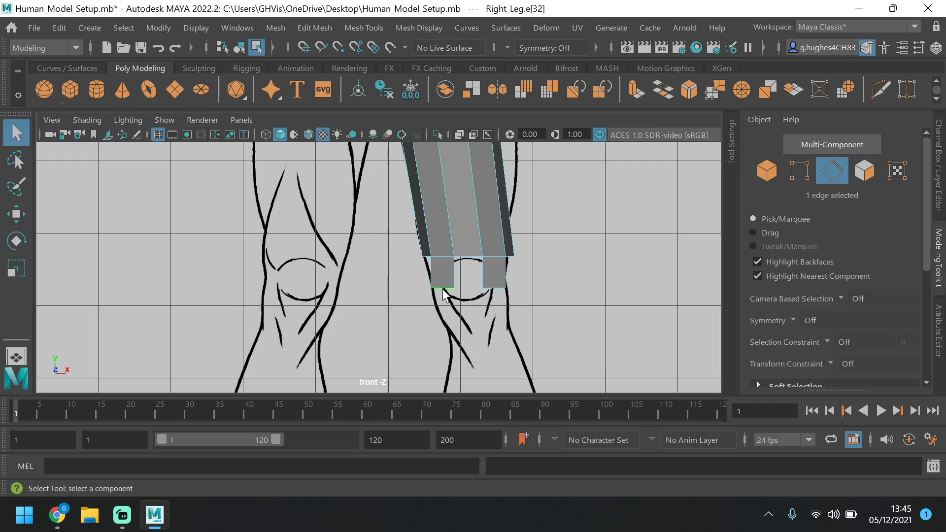
{"action": "left_click", "coordinate": [497, 286], "text": "shift"}
{"action": "left_click", "coordinate": [17, 214]}
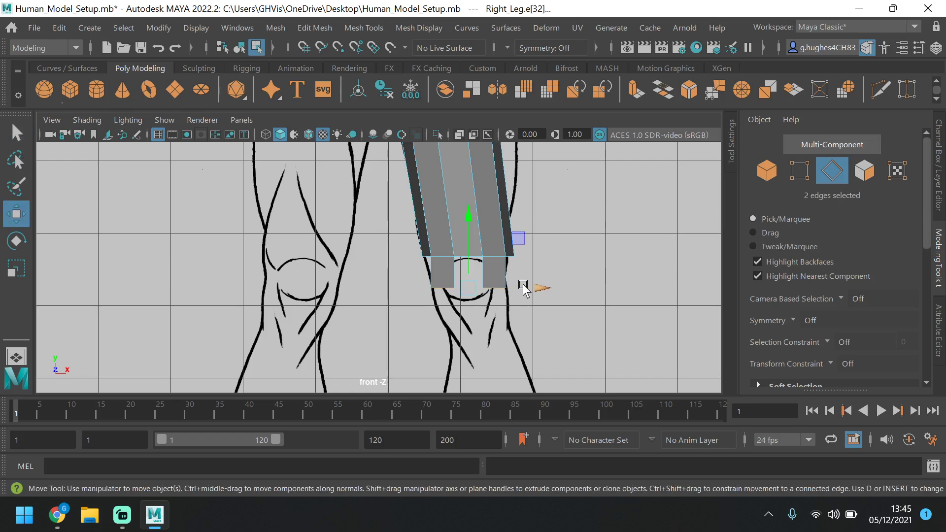
{"action": "left_click_drag", "start_coordinate": [523, 288], "coordinate": [526, 279]}
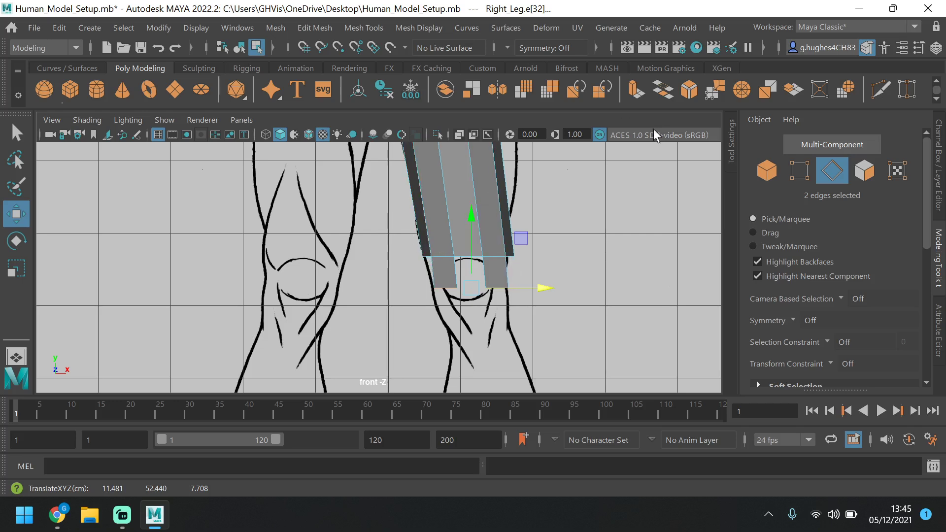
{"action": "left_click", "coordinate": [704, 292]}
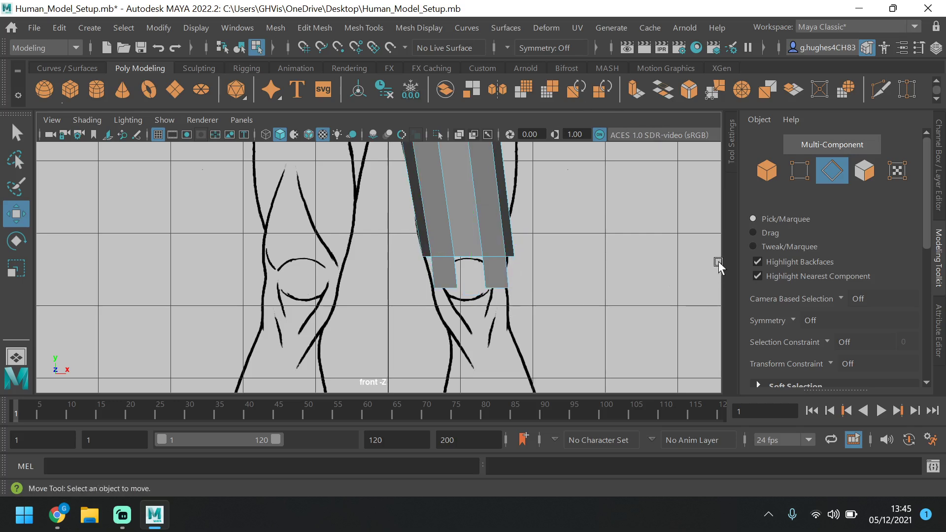
Raise the two inner bottom vertices of the knee strips about 1.4 cm so the strips' lower edges slant.
{"action": "left_click", "coordinate": [799, 171]}
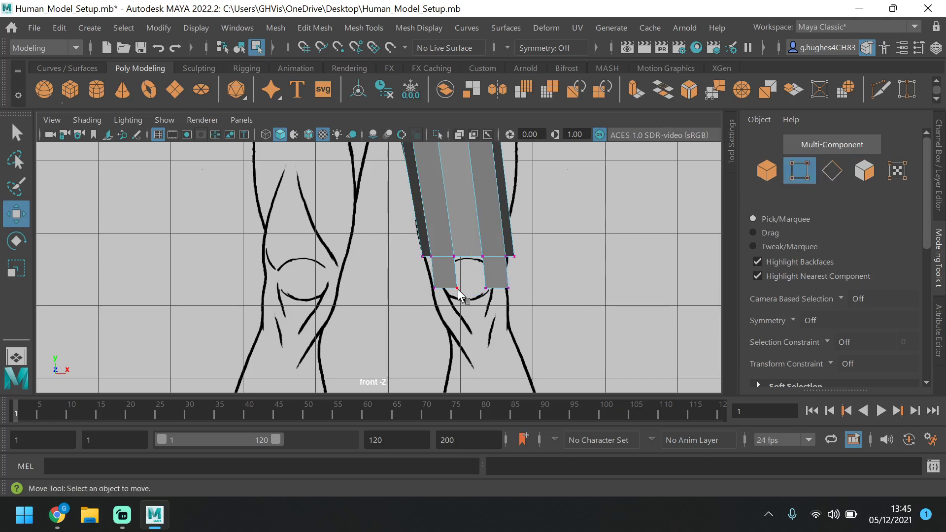
{"action": "left_click", "coordinate": [458, 289]}
{"action": "left_click", "coordinate": [486, 294], "text": "shift"}
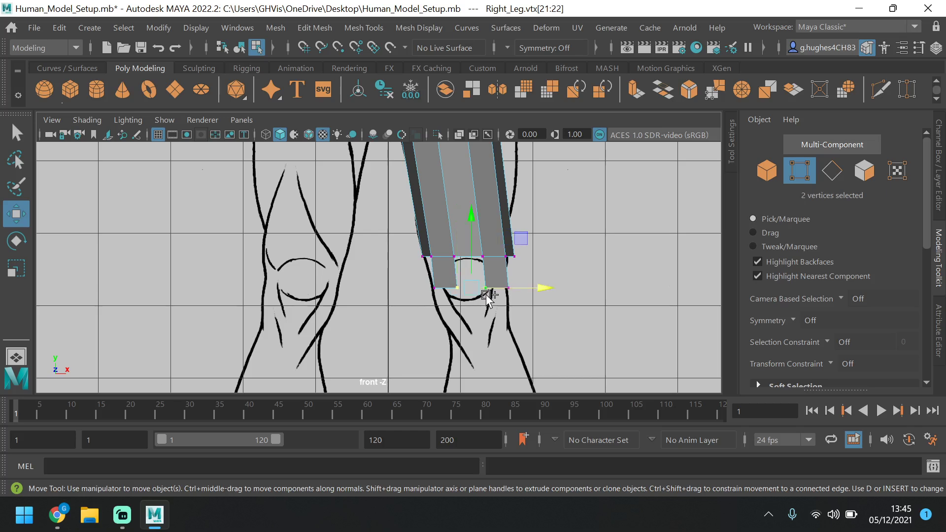
{"action": "left_click_drag", "start_coordinate": [474, 223], "coordinate": [473, 212]}
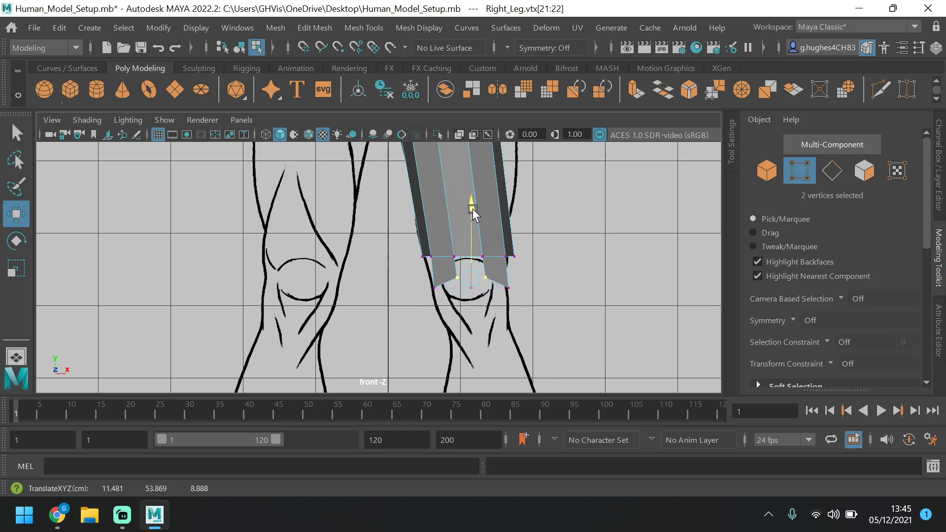
Scale the two outer bottom vertices of the knee strips closer together along X to follow the leg outline.
{"action": "left_click", "coordinate": [436, 290]}
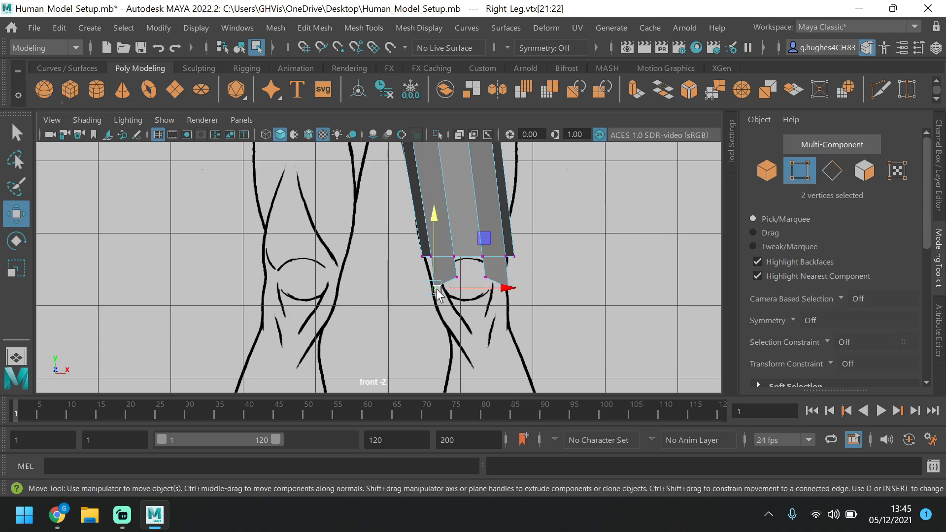
{"action": "left_click", "coordinate": [509, 286], "text": "shift"}
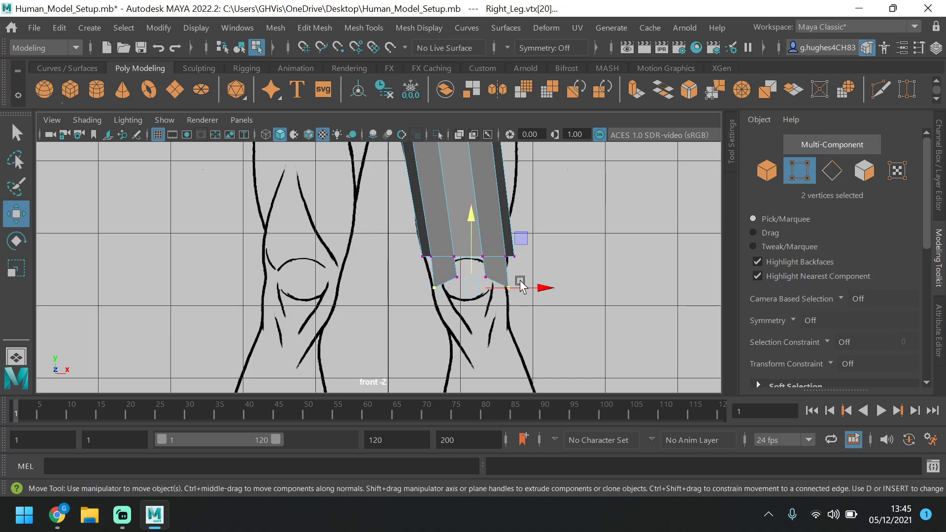
{"action": "left_click", "coordinate": [14, 272]}
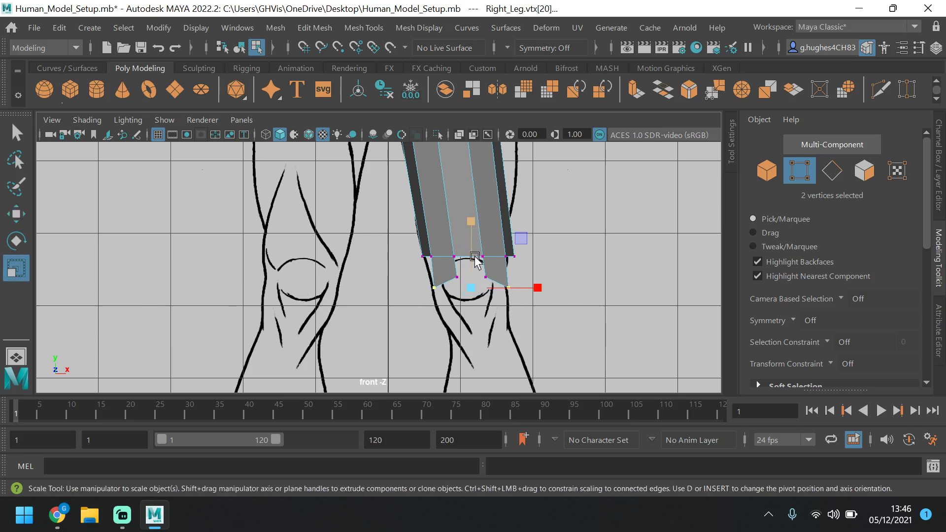
{"action": "left_click_drag", "start_coordinate": [538, 288], "coordinate": [524, 305]}
In the side view, move the strips' four bottom vertices about 1.5 cm down and 0.9 cm back to meet the knee outline.
{"action": "key", "text": "space"}
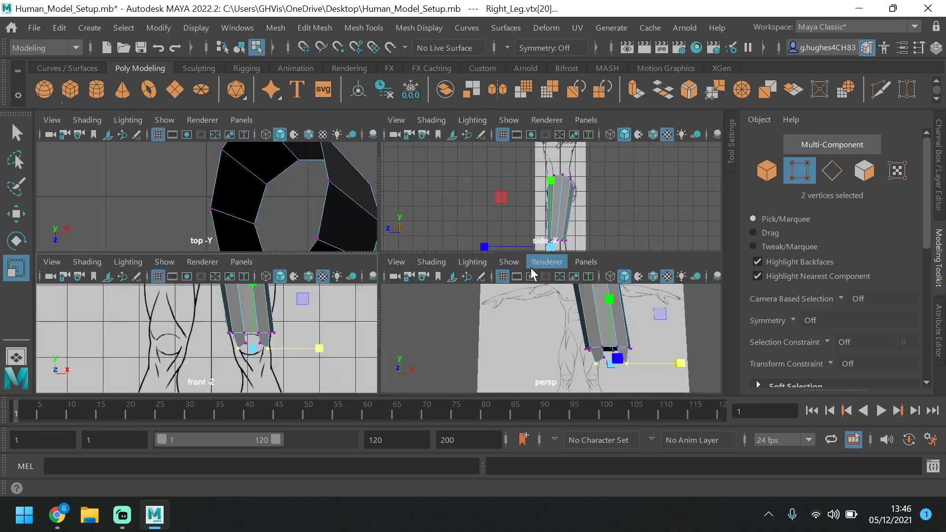
{"action": "key", "text": "space"}
{"action": "scroll", "coordinate": [532, 280], "scroll_direction": "up", "scroll_amount": 5}
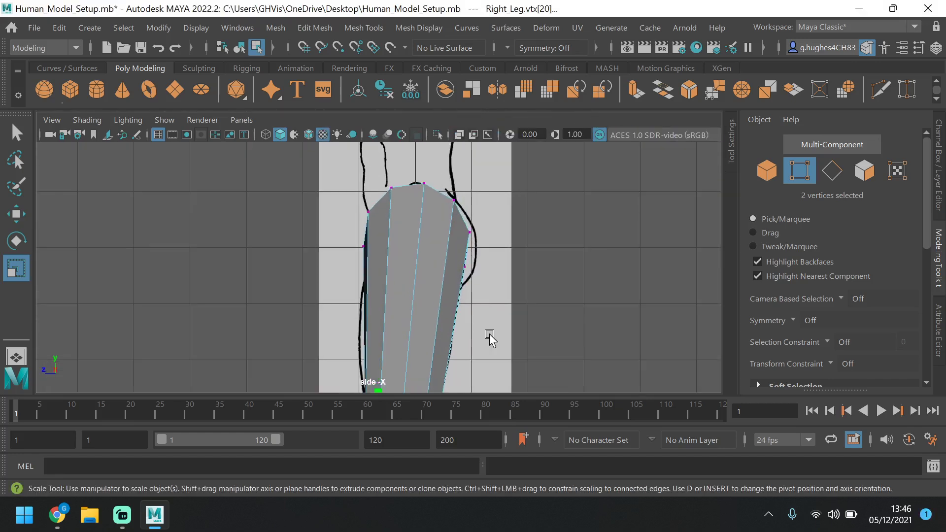
{"action": "middle_click_drag", "start_coordinate": [490, 338], "coordinate": [494, 114], "text": "alt"}
{"action": "scroll", "coordinate": [402, 244], "scroll_direction": "up", "scroll_amount": 4}
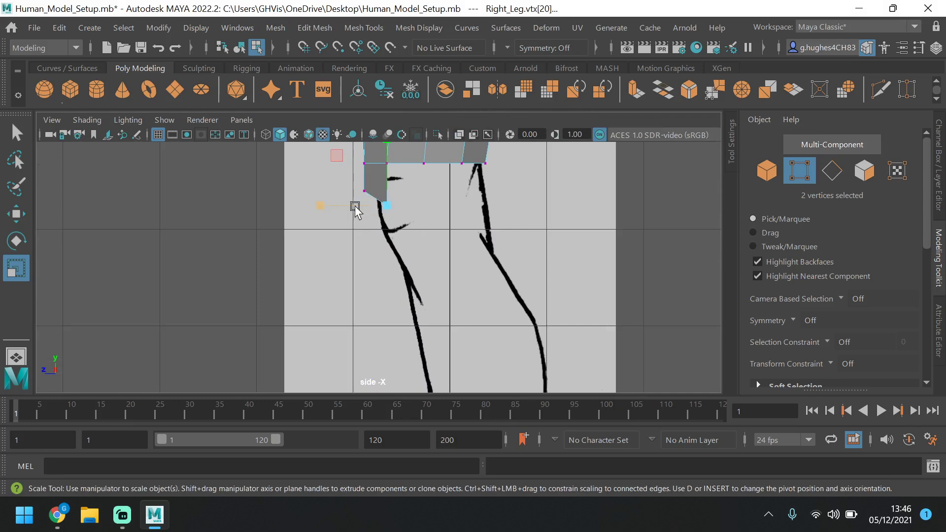
{"action": "left_click", "coordinate": [24, 213]}
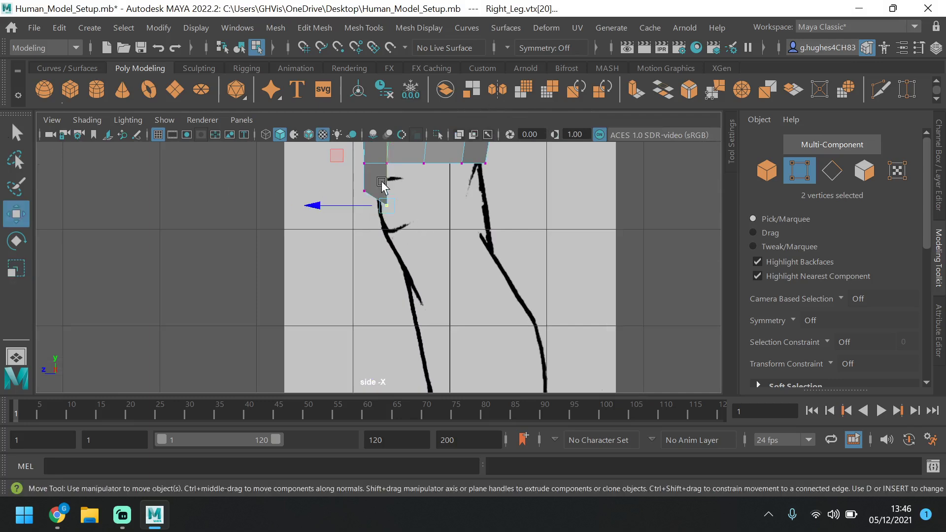
{"action": "left_click_drag", "start_coordinate": [341, 183], "coordinate": [425, 245]}
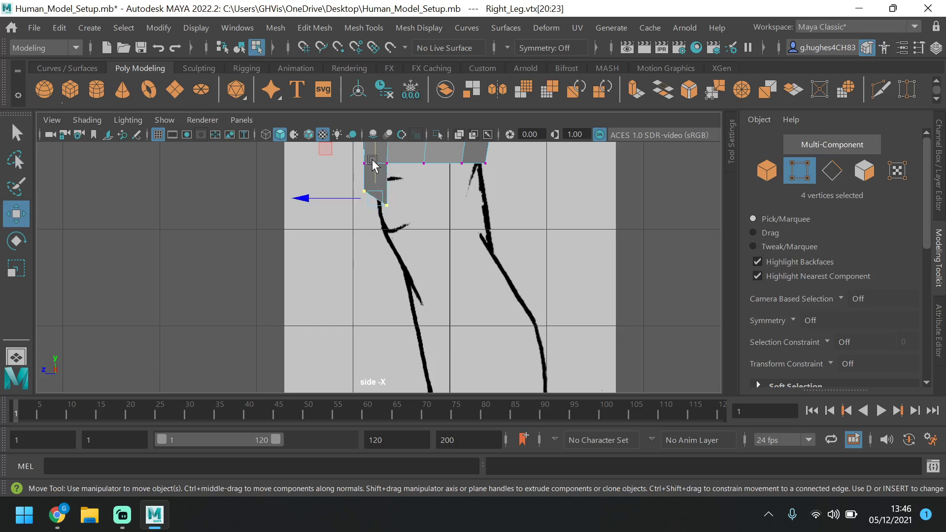
{"action": "left_click_drag", "start_coordinate": [379, 165], "coordinate": [361, 208]}
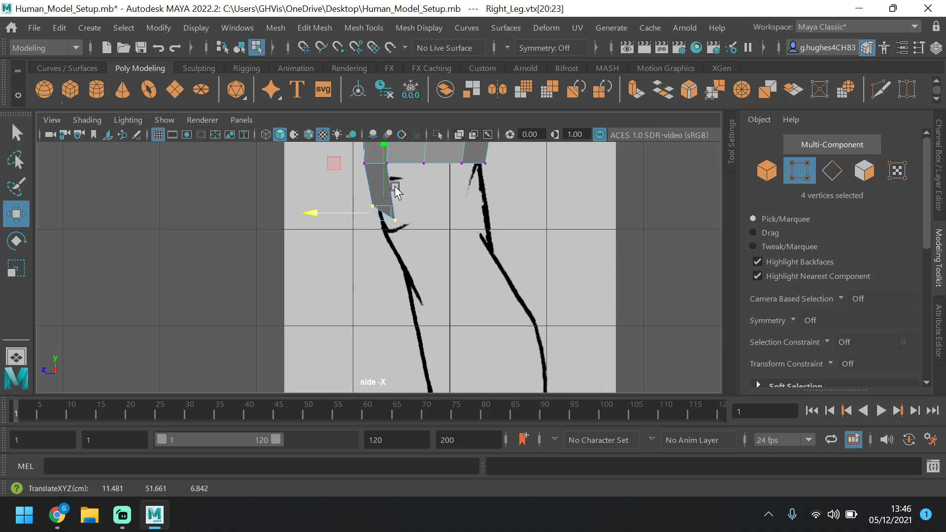
Examine the repositioned knee strips in the front and perspective views.
{"action": "key", "text": "space"}
{"action": "key", "text": "space"}
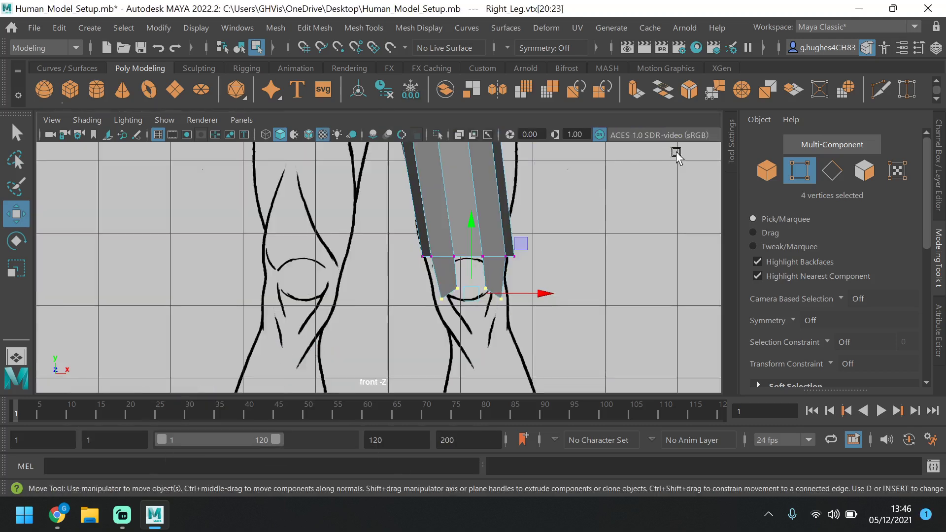
{"action": "key", "text": "space"}
{"action": "key", "text": "space"}
{"action": "mouse_move", "coordinate": [610, 342]}
{"action": "left_mouse_down", "text": "alt"}
{"action": "mouse_move", "coordinate": [439, 335]}
{"action": "mouse_move", "coordinate": [497, 355]}
{"action": "mouse_move", "coordinate": [566, 312]}
{"action": "mouse_move", "coordinate": [629, 338]}
{"action": "left_mouse_up", "text": "alt"}
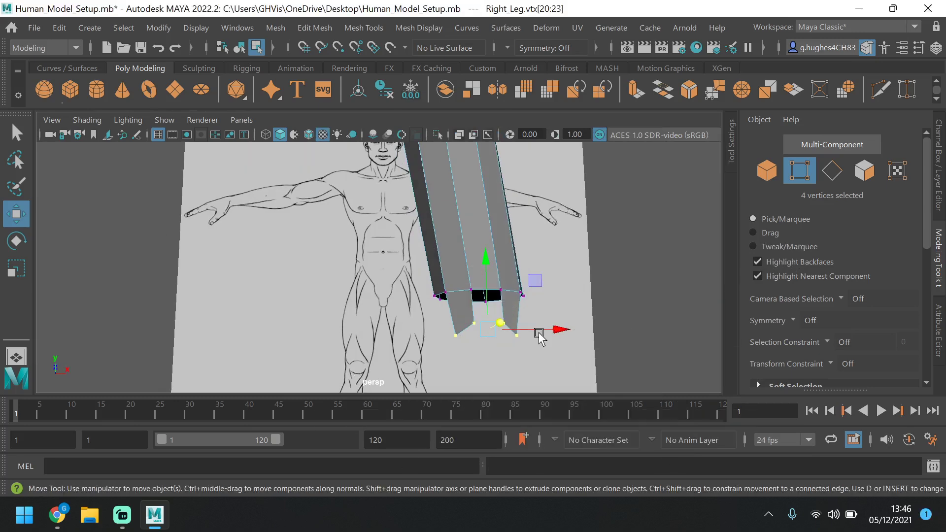
In the front view, bridge the slanted bottom edges of the two knee strips with 0 divisions.
{"action": "key", "text": "space"}
{"action": "key", "text": "space"}
{"action": "scroll", "coordinate": [560, 318], "scroll_direction": "up", "scroll_amount": 6}
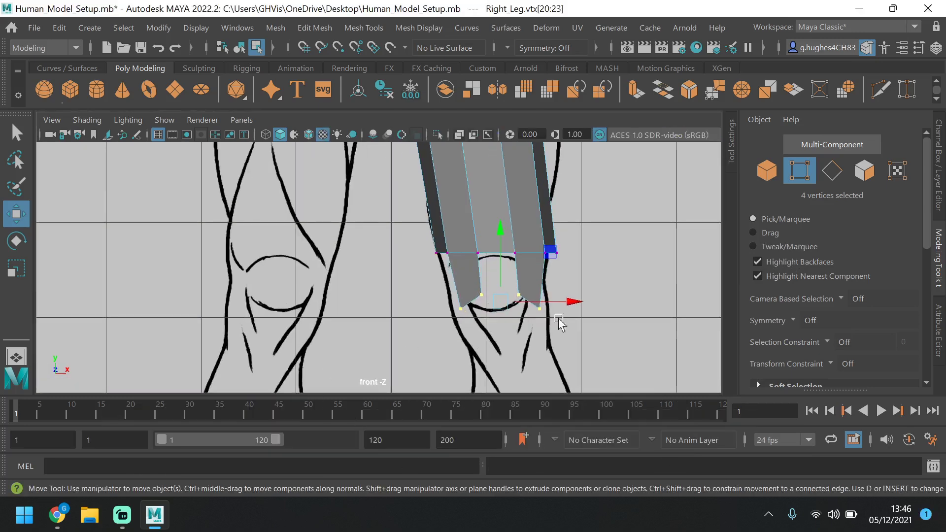
{"action": "scroll", "coordinate": [609, 253], "scroll_direction": "down", "scroll_amount": 1}
{"action": "mouse_move", "coordinate": [610, 254]}
{"action": "middle_mouse_down", "text": "alt"}
{"action": "mouse_move", "coordinate": [606, 239]}
{"action": "mouse_move", "coordinate": [496, 182]}
{"action": "mouse_move", "coordinate": [460, 185]}
{"action": "middle_mouse_up", "text": "alt"}
{"action": "left_click", "coordinate": [832, 171]}
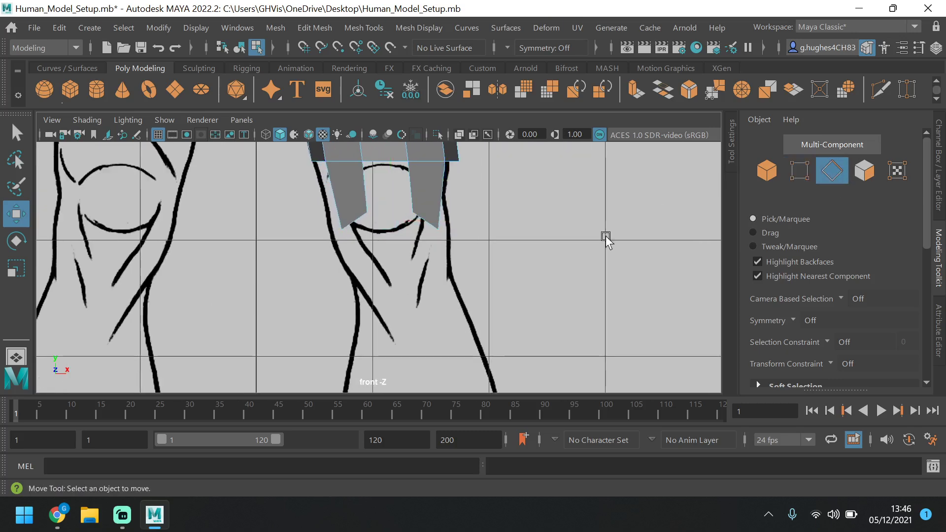
{"action": "left_click", "coordinate": [363, 226]}
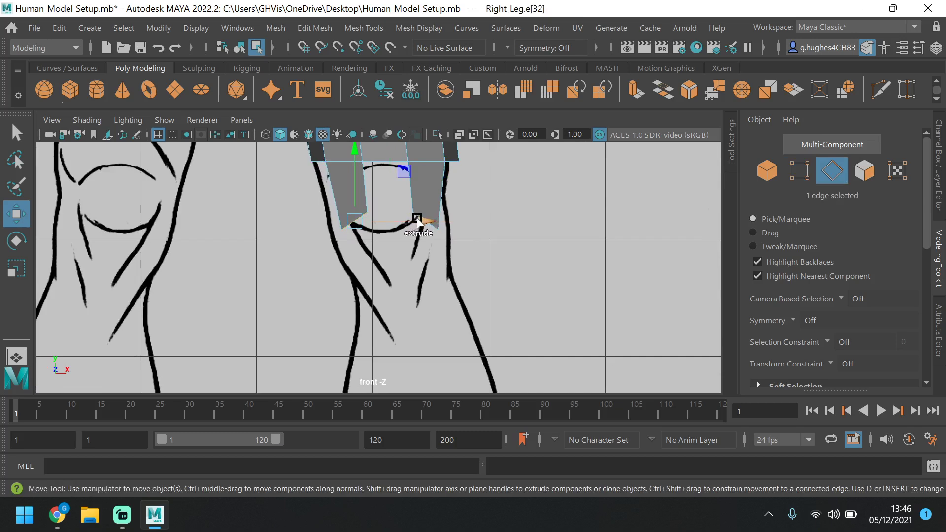
{"action": "left_click", "coordinate": [424, 216], "text": "shift"}
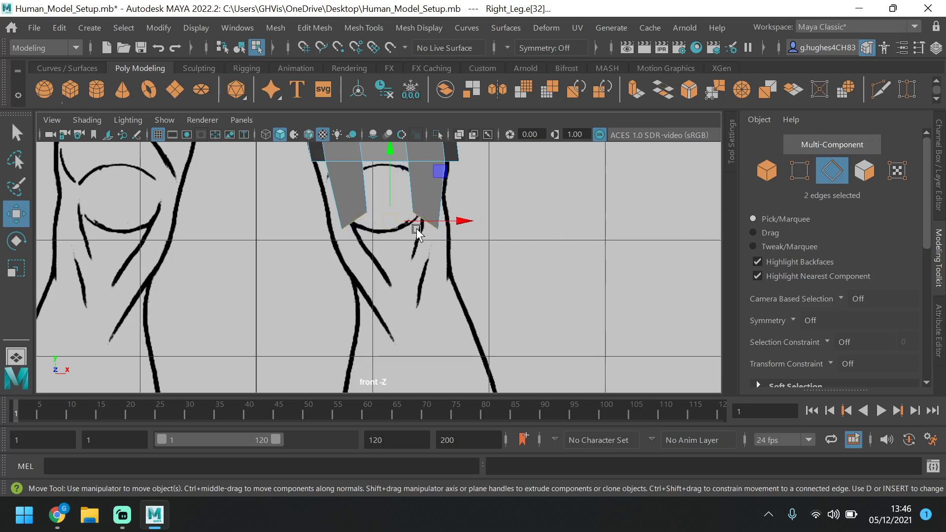
{"action": "scroll", "coordinate": [773, 300], "scroll_direction": "down", "scroll_amount": 5}
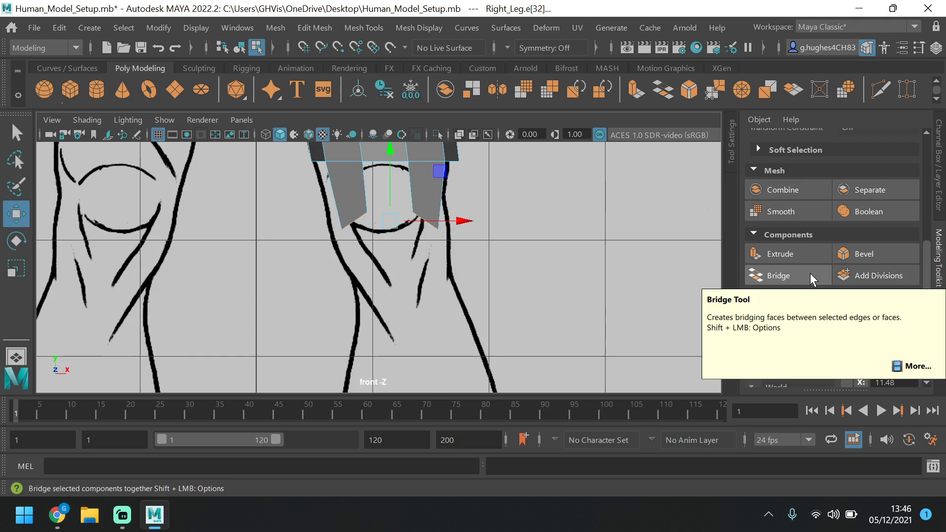
{"action": "left_click", "coordinate": [810, 273]}
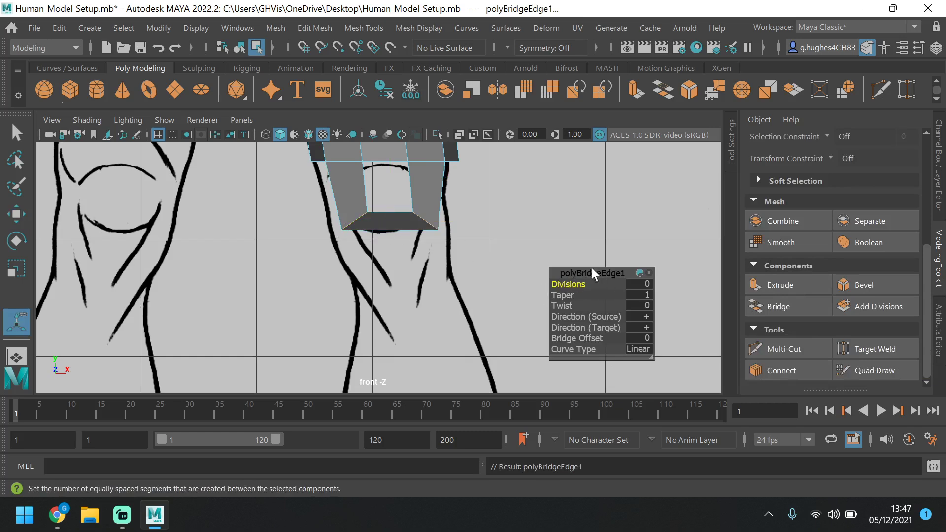
{"action": "left_click_drag", "start_coordinate": [593, 274], "coordinate": [594, 198]}
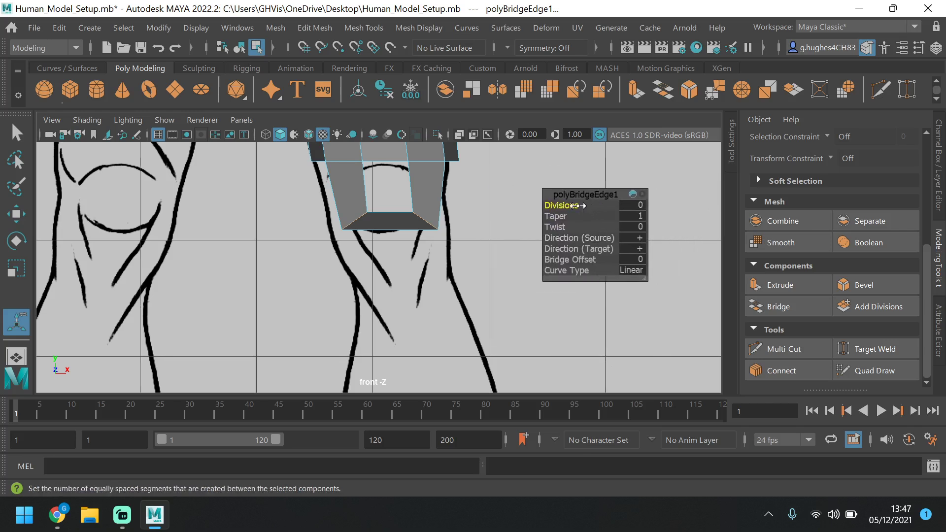
{"action": "left_click_drag", "start_coordinate": [577, 205], "coordinate": [586, 204]}
{"action": "left_click_drag", "start_coordinate": [577, 202], "coordinate": [407, 239]}
{"action": "key", "text": "q"}
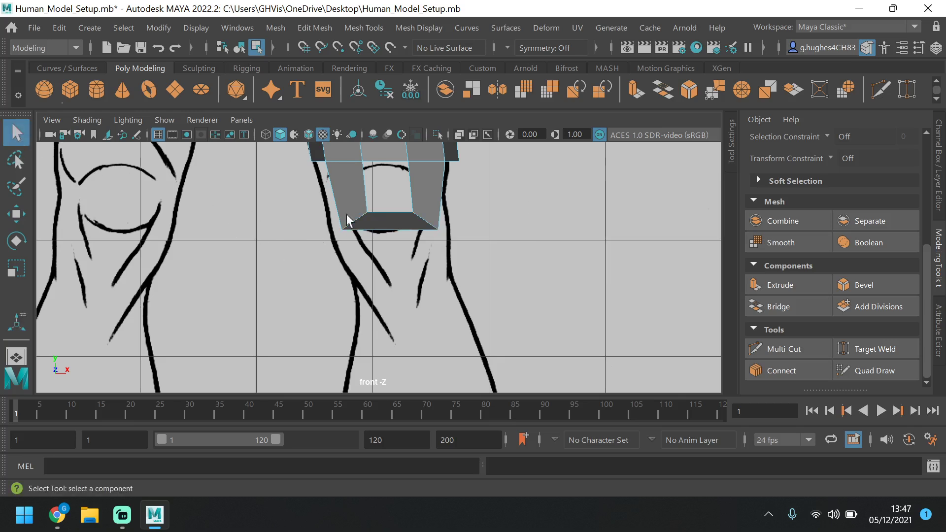
Lower the bottom edge of the new bridging face slightly to make the face taller.
{"action": "scroll", "coordinate": [782, 181], "scroll_direction": "up", "scroll_amount": 3}
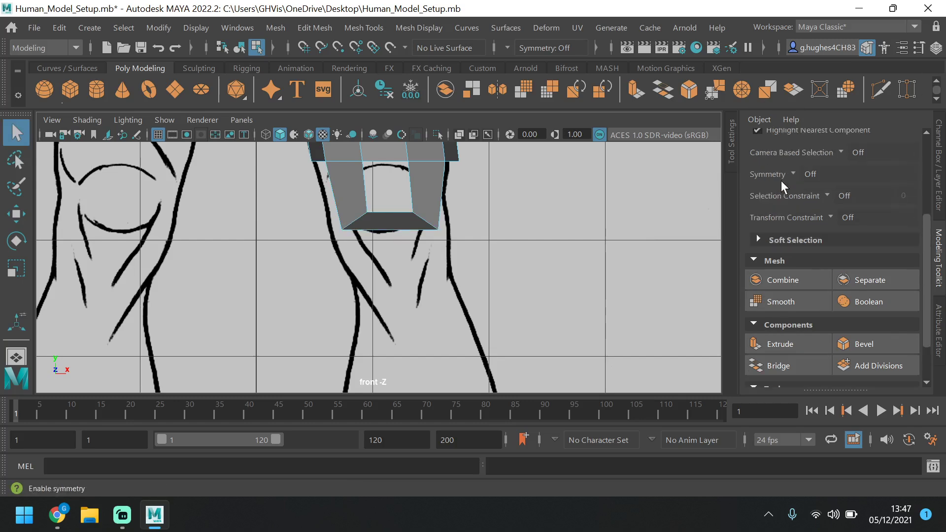
{"action": "scroll", "coordinate": [782, 180], "scroll_direction": "up", "scroll_amount": 3}
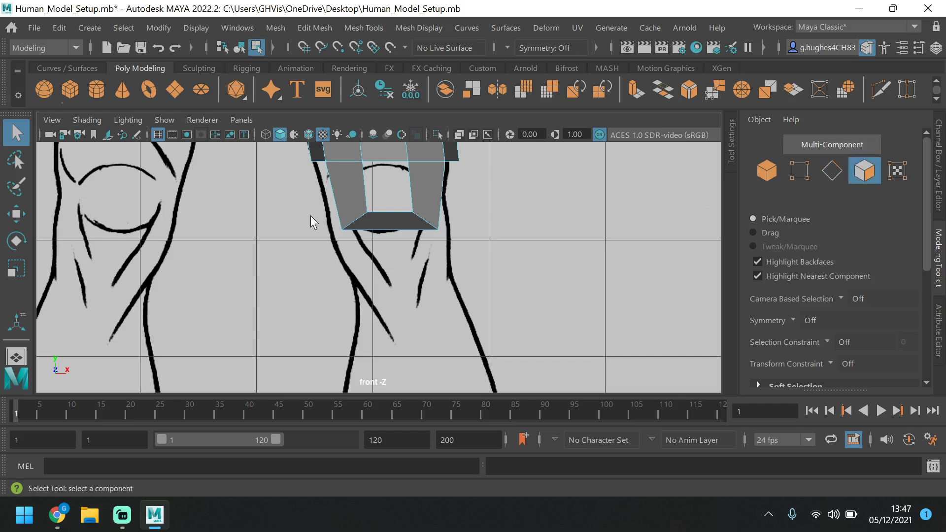
{"action": "left_click", "coordinate": [389, 223]}
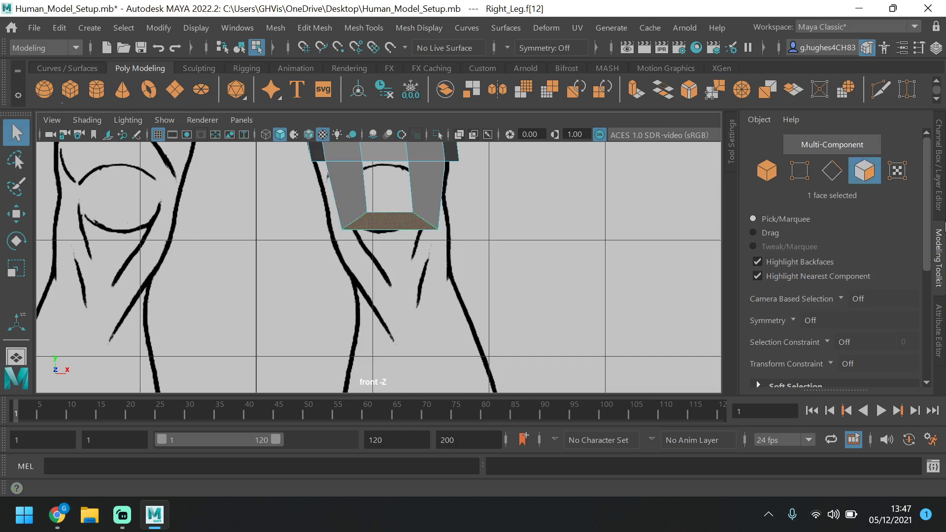
{"action": "left_click", "coordinate": [831, 171]}
{"action": "left_click", "coordinate": [391, 230]}
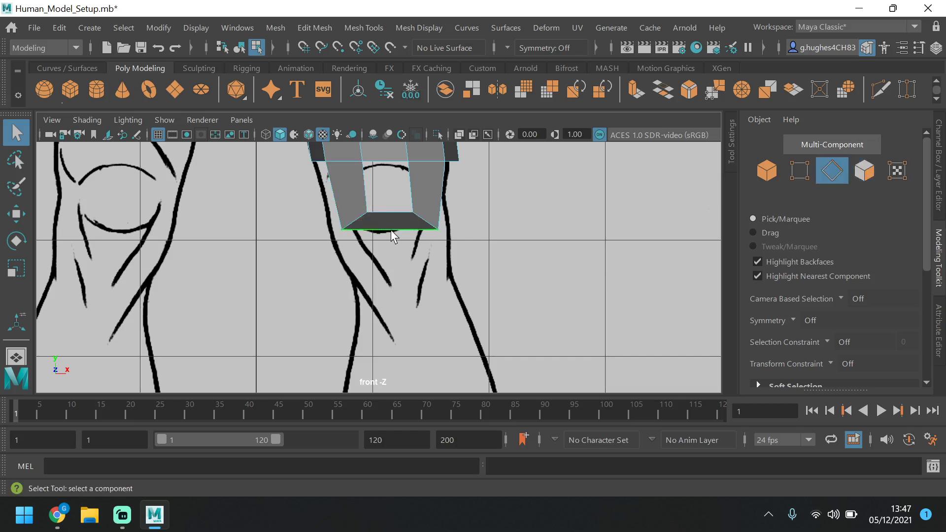
{"action": "left_click", "coordinate": [14, 228]}
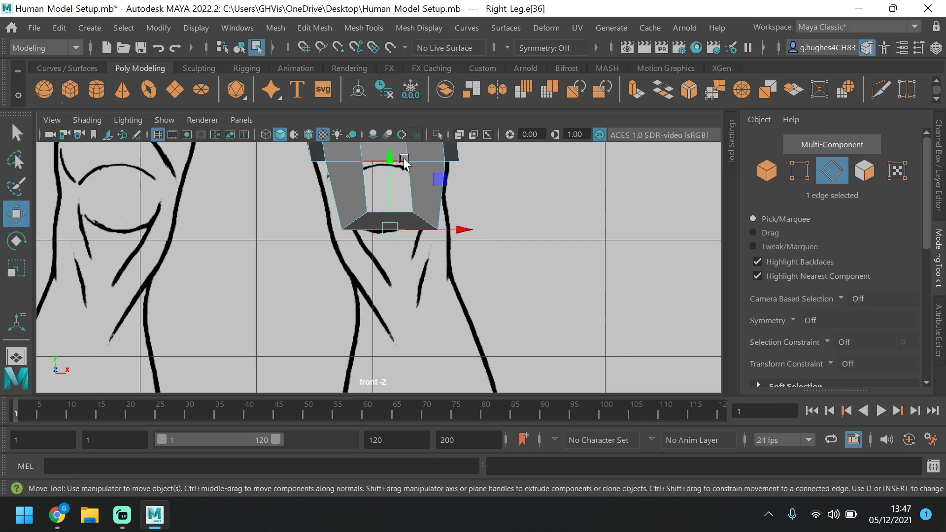
{"action": "left_click_drag", "start_coordinate": [391, 157], "coordinate": [393, 174]}
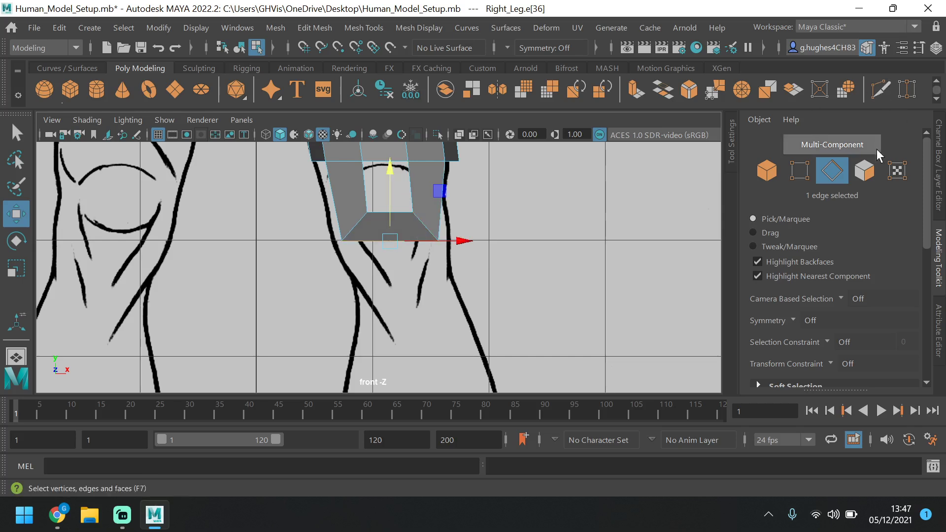
Scale the bridging face narrower along X so the knee strips taper towards the kneecap.
{"action": "left_click", "coordinate": [864, 171]}
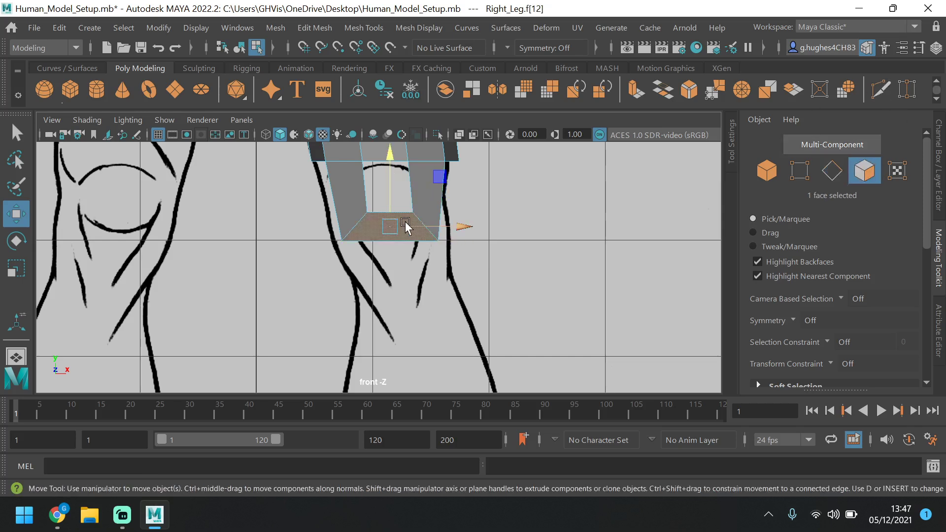
{"action": "key", "text": "r"}
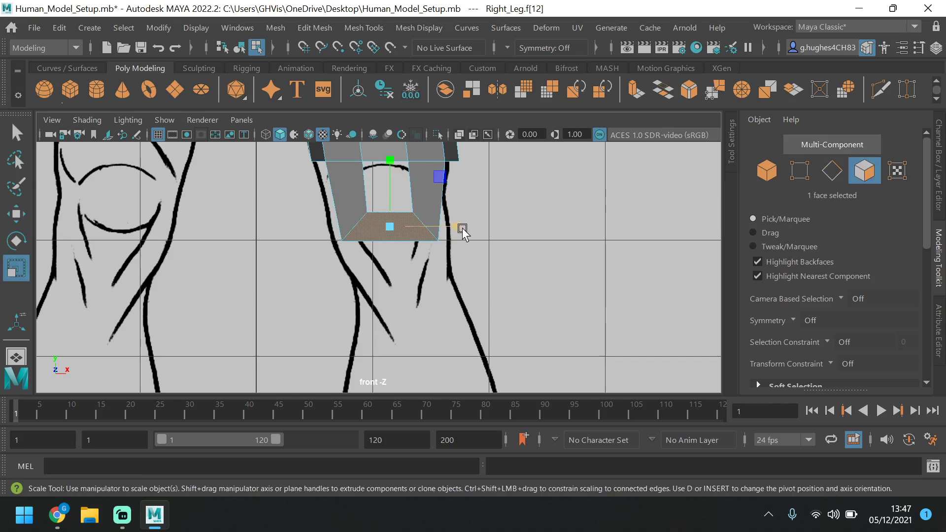
{"action": "left_click_drag", "start_coordinate": [462, 228], "coordinate": [425, 228]}
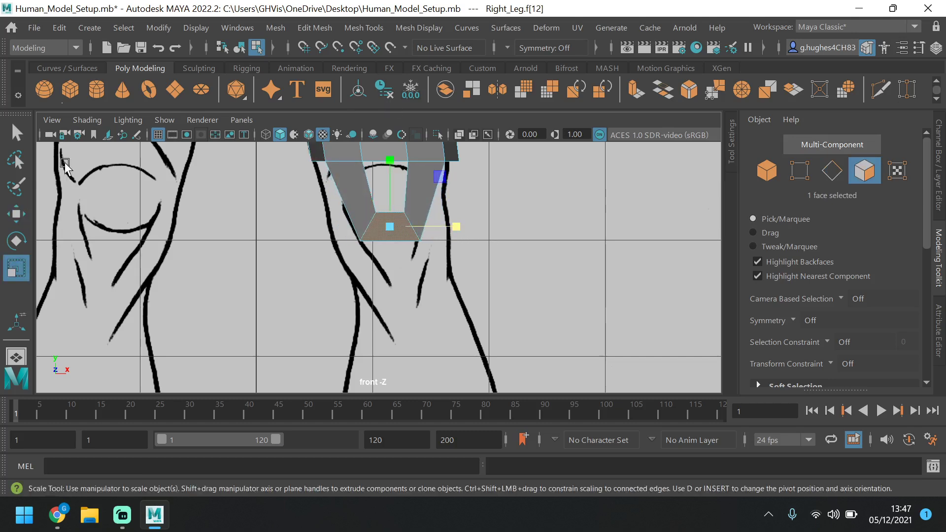
Raise the bridging face onto the lower kneecap outline and shift it slightly along X towards the body's centre.
{"action": "left_click", "coordinate": [15, 215]}
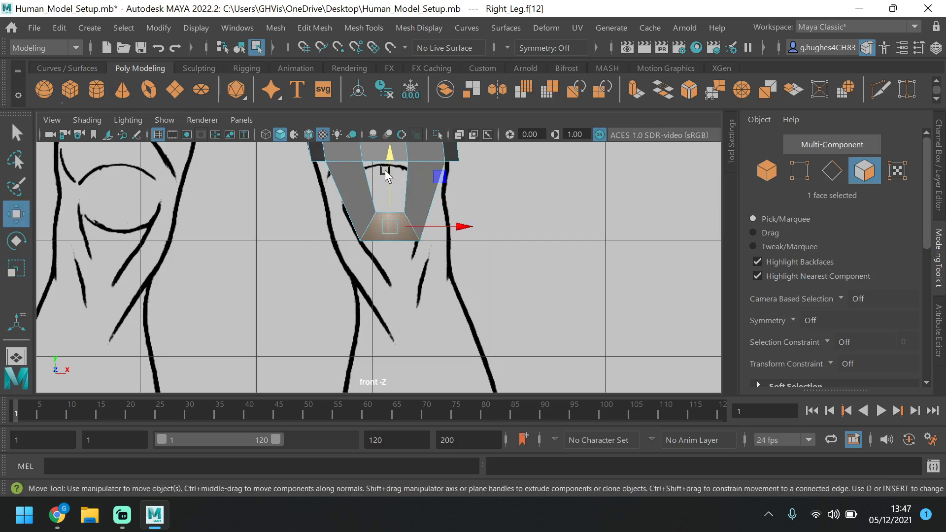
{"action": "left_click", "coordinate": [385, 157]}
{"action": "left_click", "coordinate": [388, 221]}
{"action": "left_click_drag", "start_coordinate": [393, 182], "coordinate": [394, 163]}
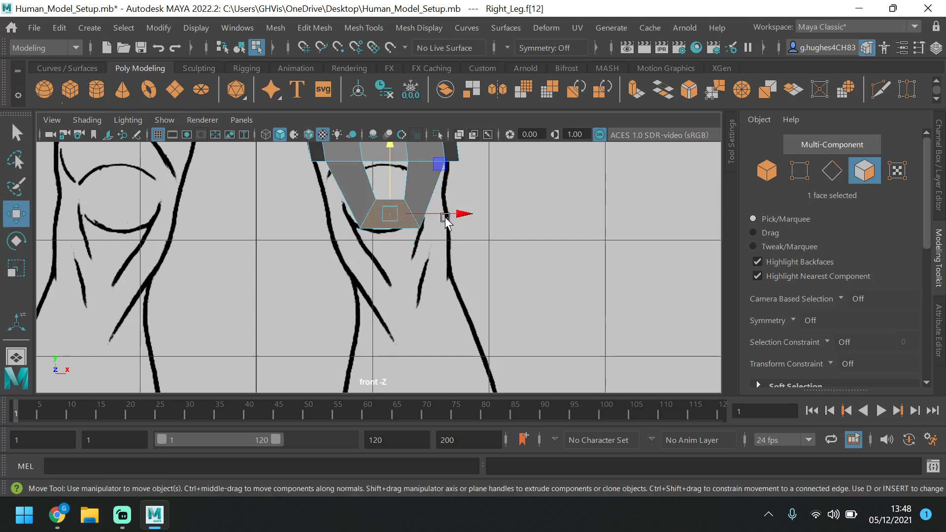
{"action": "left_click", "coordinate": [444, 223]}
{"action": "left_click", "coordinate": [390, 213]}
{"action": "left_click", "coordinate": [393, 153]}
{"action": "left_click", "coordinate": [394, 212]}
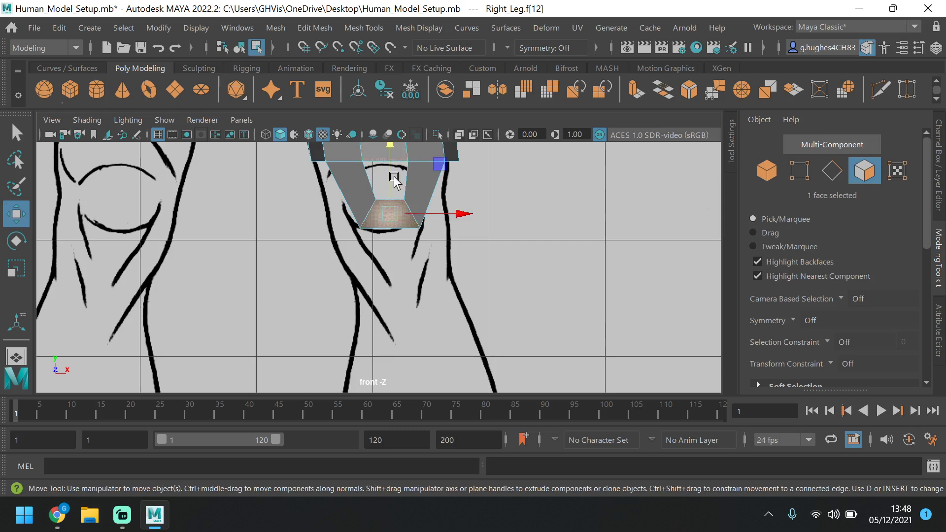
{"action": "mouse_move", "coordinate": [391, 180]}
{"action": "left_mouse_down"}
{"action": "mouse_move", "coordinate": [391, 167]}
{"action": "mouse_move", "coordinate": [391, 176]}
{"action": "left_mouse_up"}
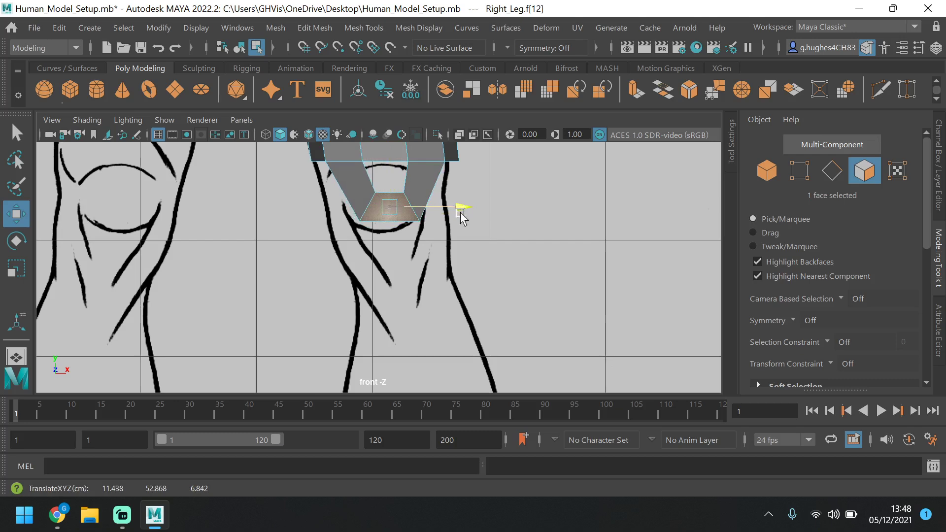
{"action": "left_click_drag", "start_coordinate": [460, 214], "coordinate": [458, 212]}
Examine the repositioned knee face against the reference drawings in the side and front views.
{"action": "key", "text": "space"}
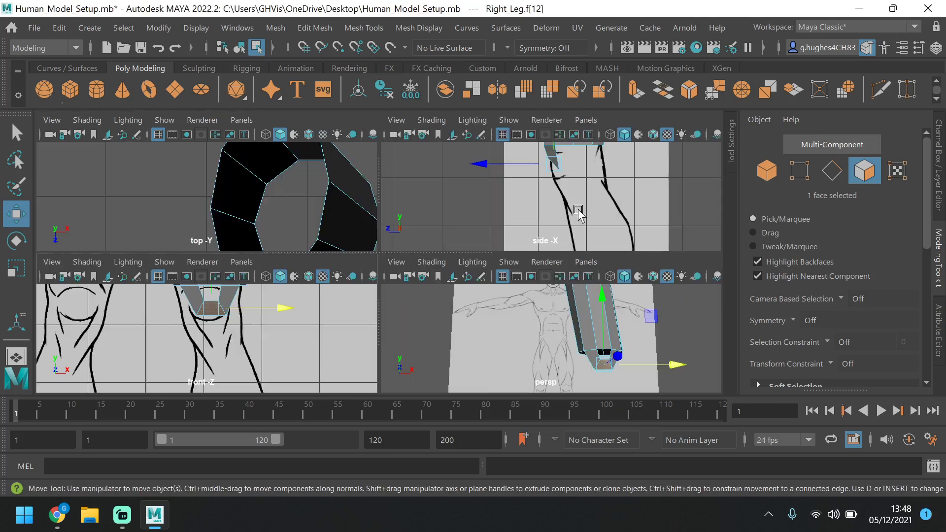
{"action": "key", "text": "space"}
{"action": "scroll", "coordinate": [534, 234], "scroll_direction": "down", "scroll_amount": 2}
{"action": "scroll", "coordinate": [351, 185], "scroll_direction": "up", "scroll_amount": 2}
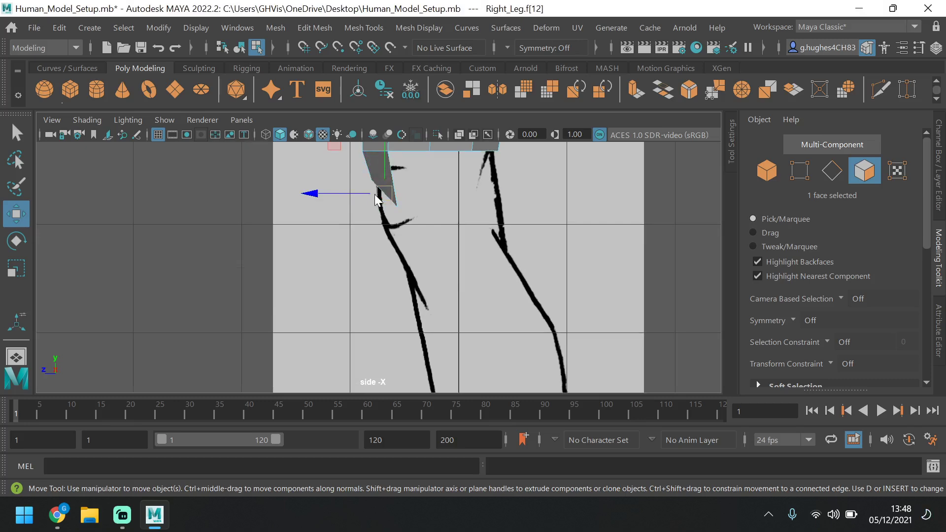
{"action": "key", "text": "space"}
{"action": "key", "text": "space"}
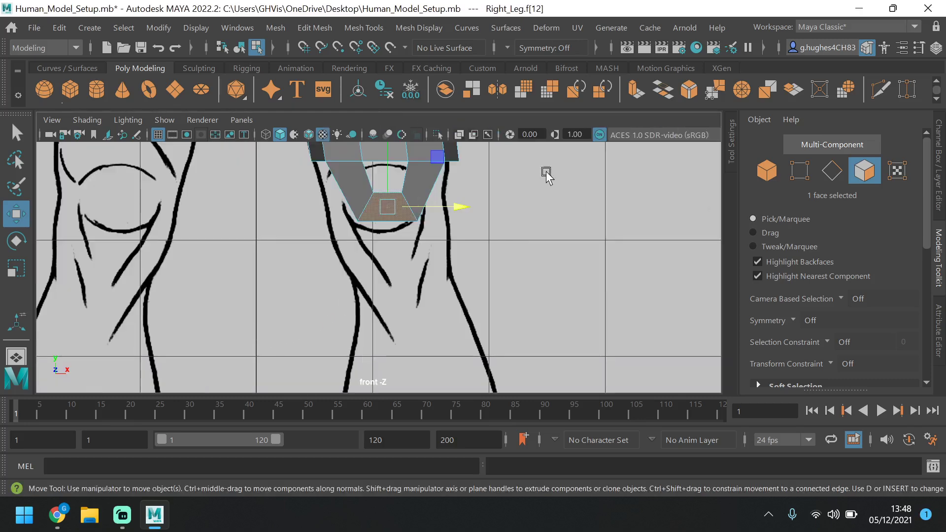
{"action": "middle_click_drag", "start_coordinate": [579, 168], "coordinate": [572, 254], "text": "alt"}
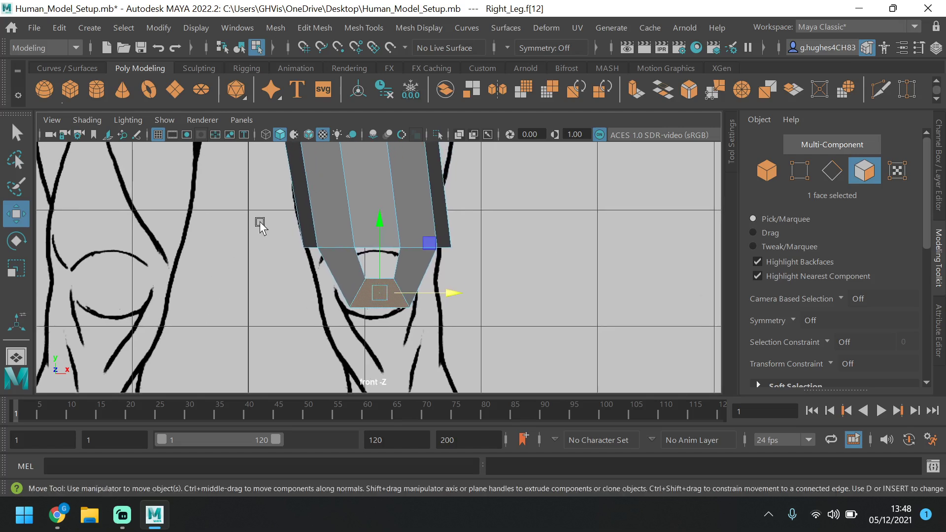
{"action": "scroll", "coordinate": [357, 206], "scroll_direction": "down", "scroll_amount": 3}
{"action": "middle_click_drag", "start_coordinate": [381, 198], "coordinate": [351, 232], "text": "alt"}
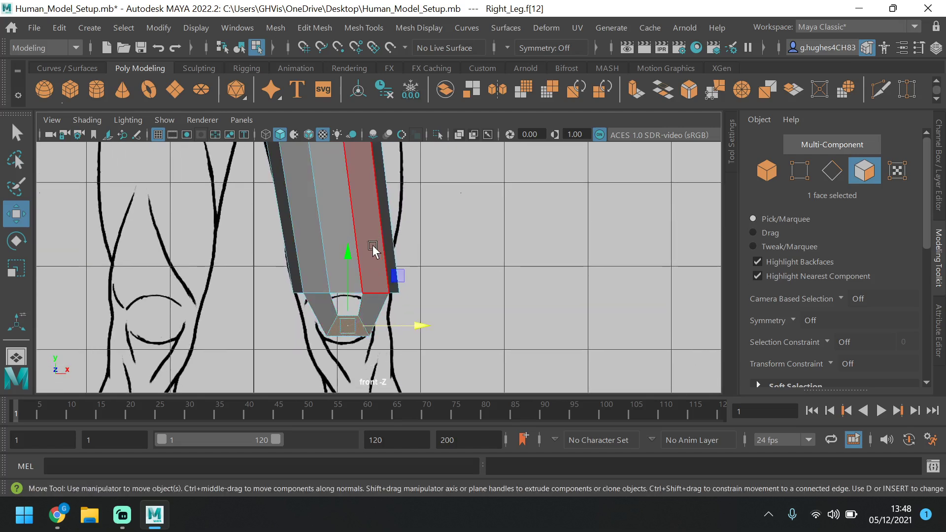
Switch to Chrome to study the knee loops in FULLTEXT01.pdf's body edge-flow figure, and return to Maya.
{"action": "mouse_move", "coordinate": [117, 520]}
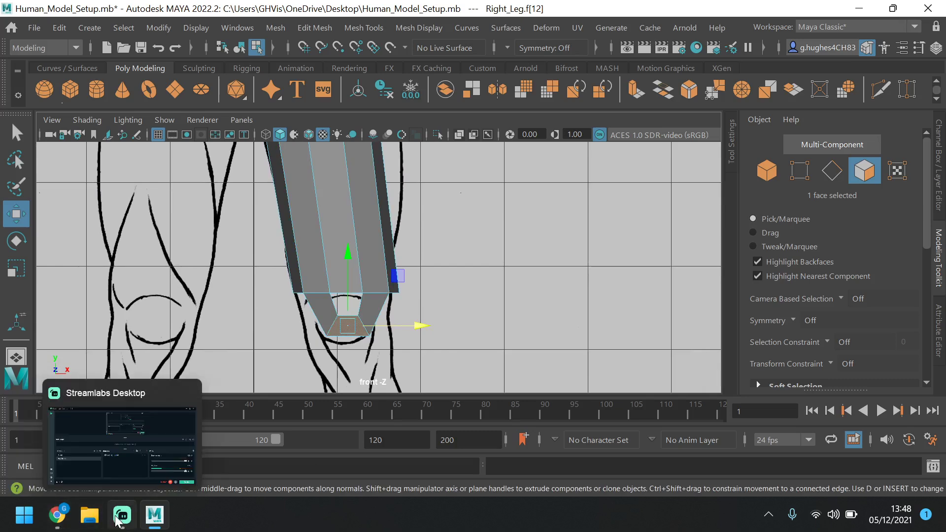
{"action": "left_click", "coordinate": [57, 515]}
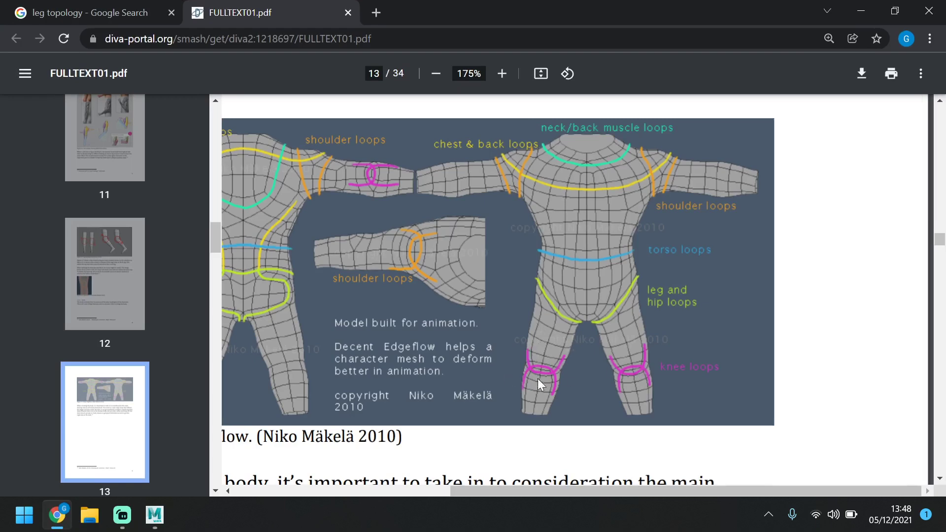
{"action": "scroll", "coordinate": [333, 326], "scroll_direction": "left", "scroll_amount": 6}
{"action": "scroll", "coordinate": [333, 326], "scroll_direction": "up", "scroll_amount": 3}
{"action": "scroll", "coordinate": [560, 327], "scroll_direction": "down", "scroll_amount": 3}
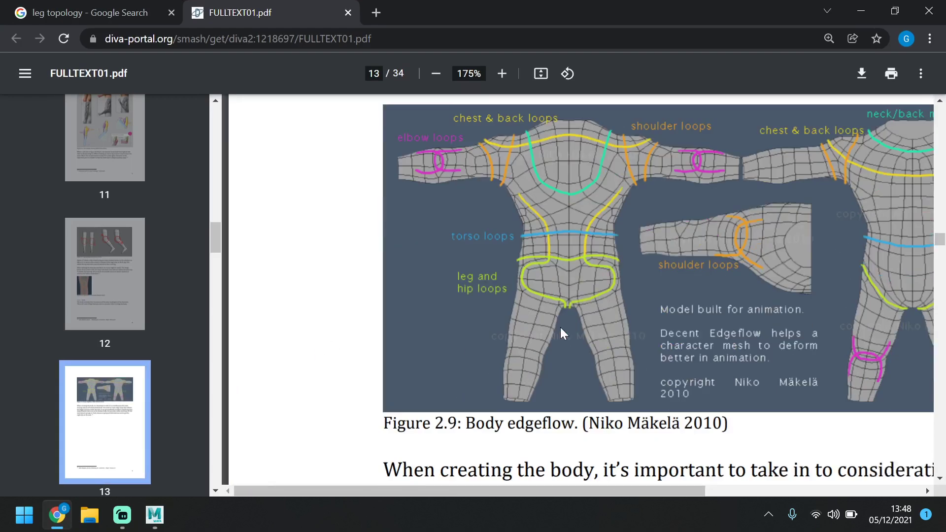
{"action": "left_click", "coordinate": [155, 515]}
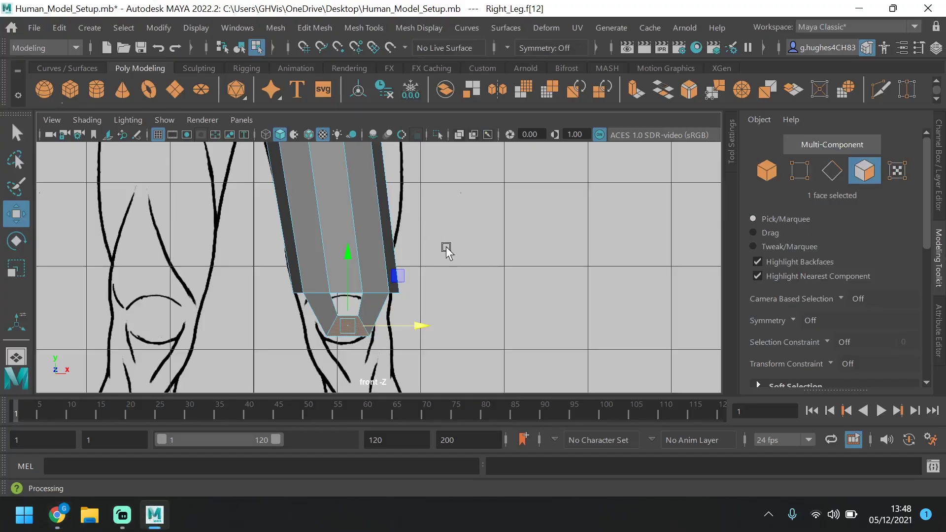
Bridge the two inner side edges of the knee strips to fill the kneecap opening.
{"action": "left_click", "coordinate": [452, 270]}
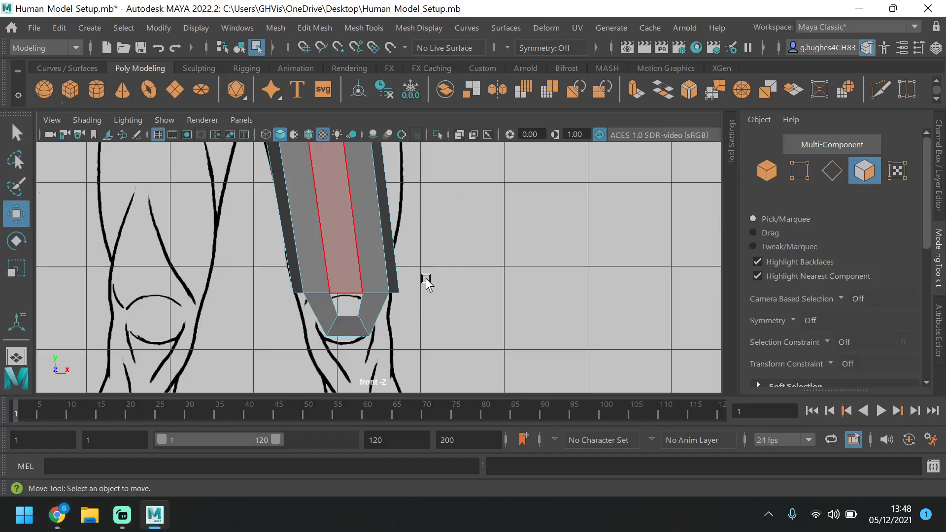
{"action": "left_click", "coordinate": [832, 171]}
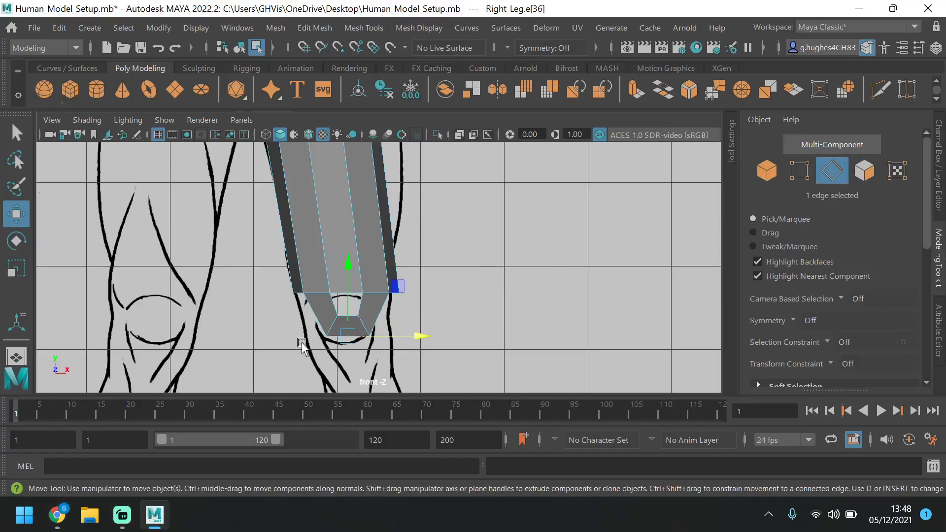
{"action": "left_click", "coordinate": [345, 303]}
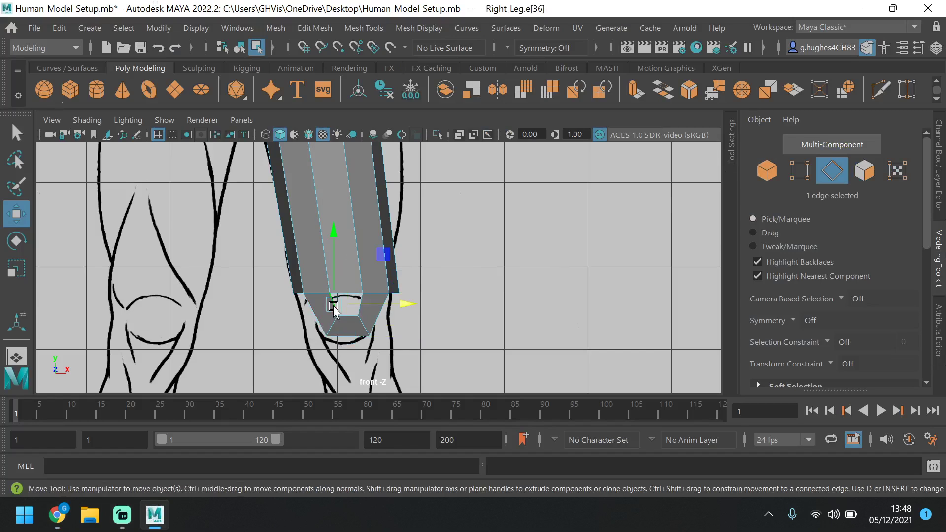
{"action": "left_click", "coordinate": [362, 315], "text": "shift"}
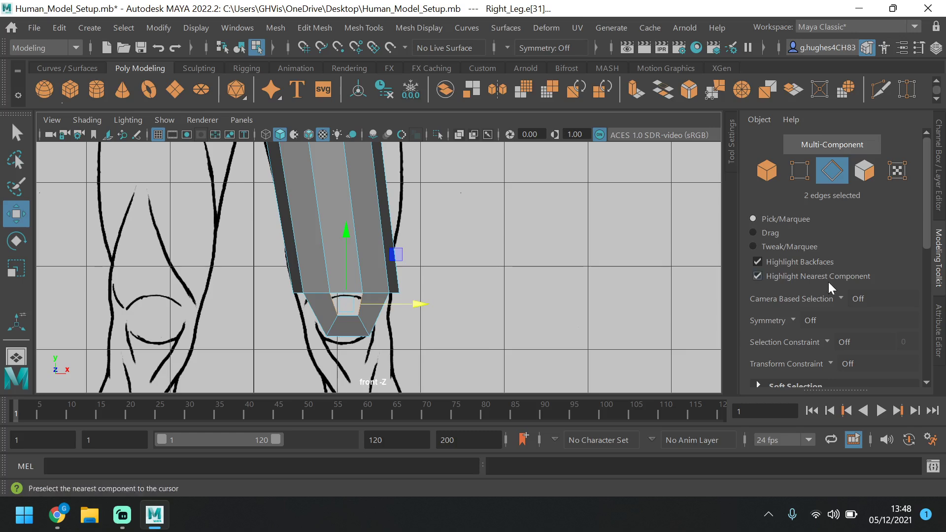
{"action": "scroll", "coordinate": [829, 282], "scroll_direction": "down", "scroll_amount": 5}
{"action": "left_click", "coordinate": [803, 276]}
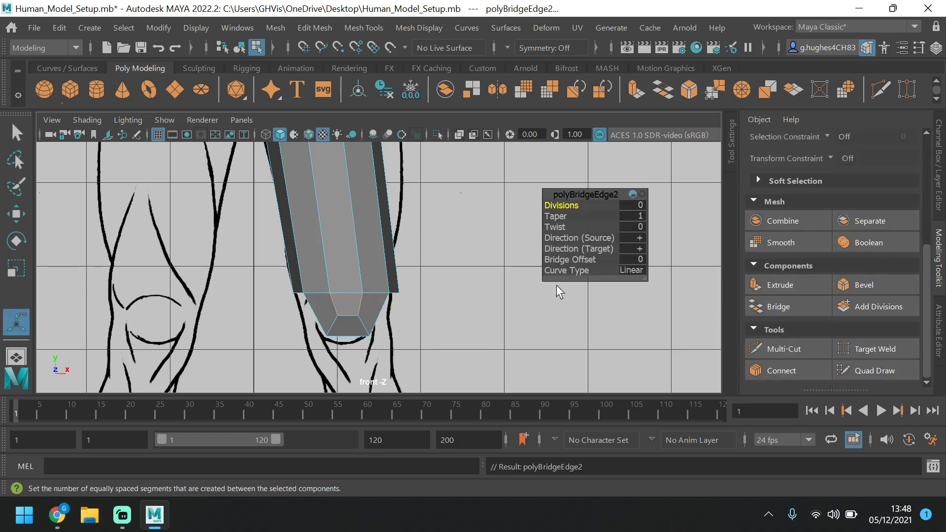
{"action": "left_click", "coordinate": [452, 299]}
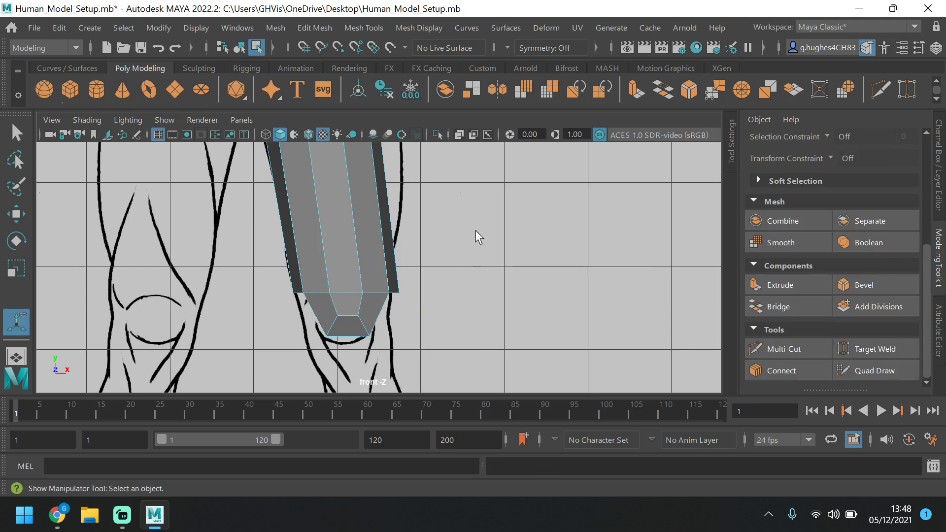
{"action": "left_click", "coordinate": [437, 274], "text": "alt"}
{"action": "key", "text": "space"}
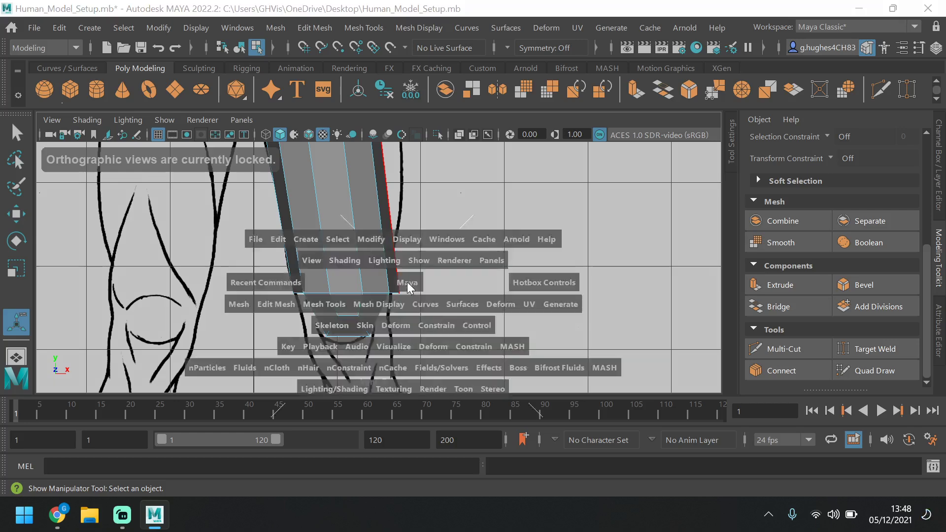
{"action": "key", "text": "space"}
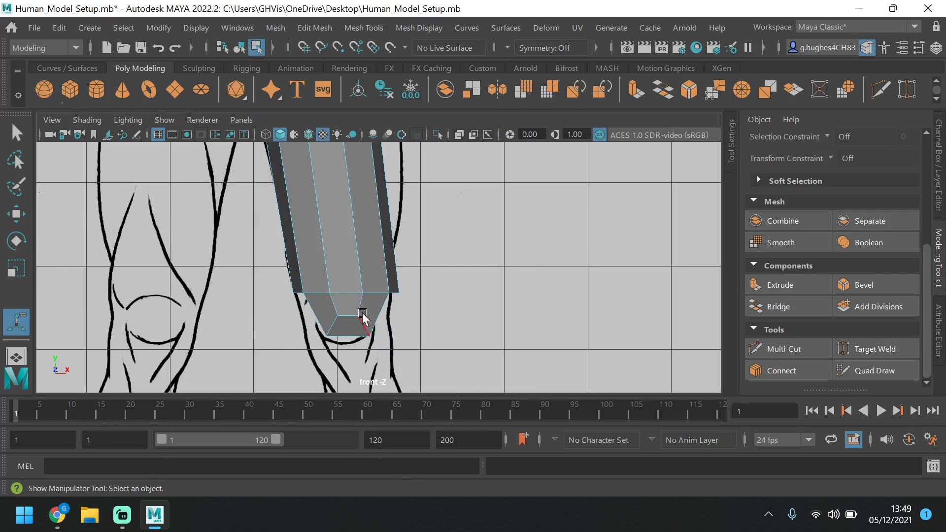
Extrude the two outer diagonal edges of the knee straight down to start side faces below the kneecap.
{"action": "left_click", "coordinate": [314, 315]}
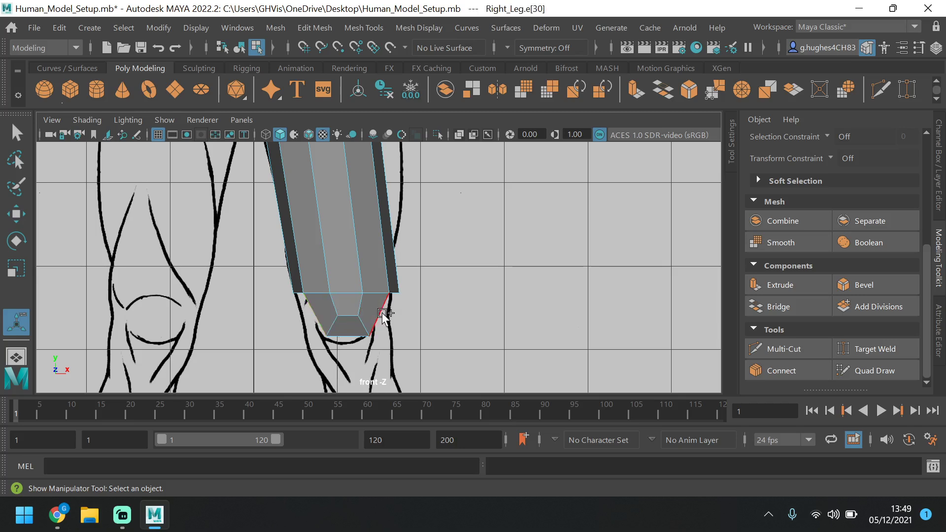
{"action": "left_click", "coordinate": [24, 223]}
{"action": "left_click", "coordinate": [22, 216]}
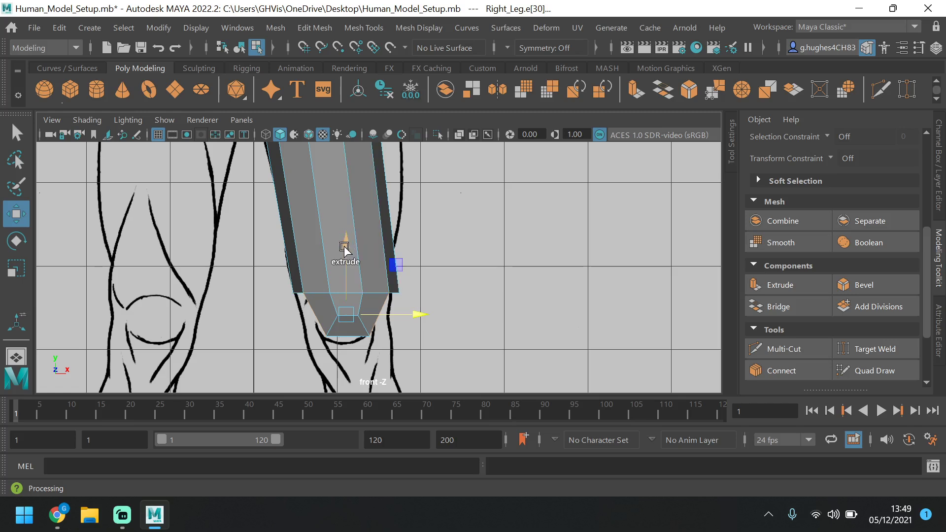
{"action": "left_click_drag", "start_coordinate": [344, 249], "coordinate": [331, 295]}
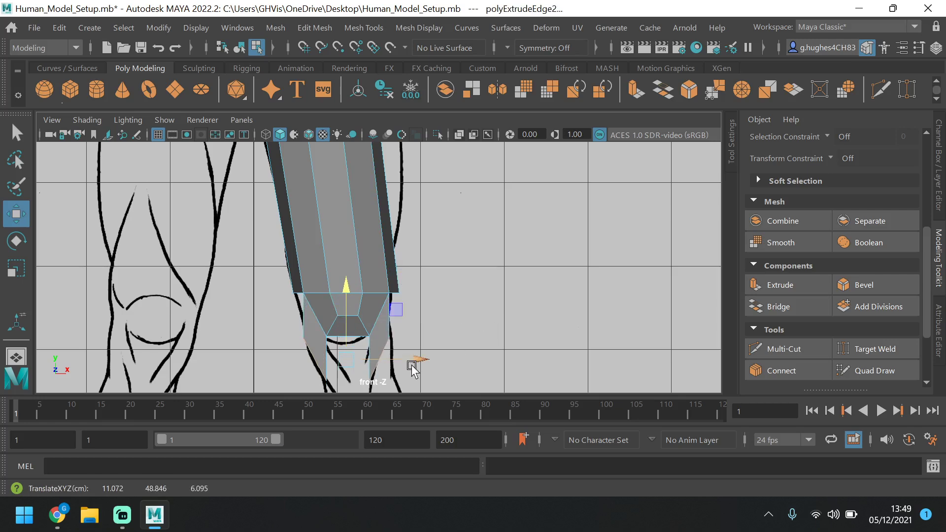
{"action": "left_click", "coordinate": [475, 323]}
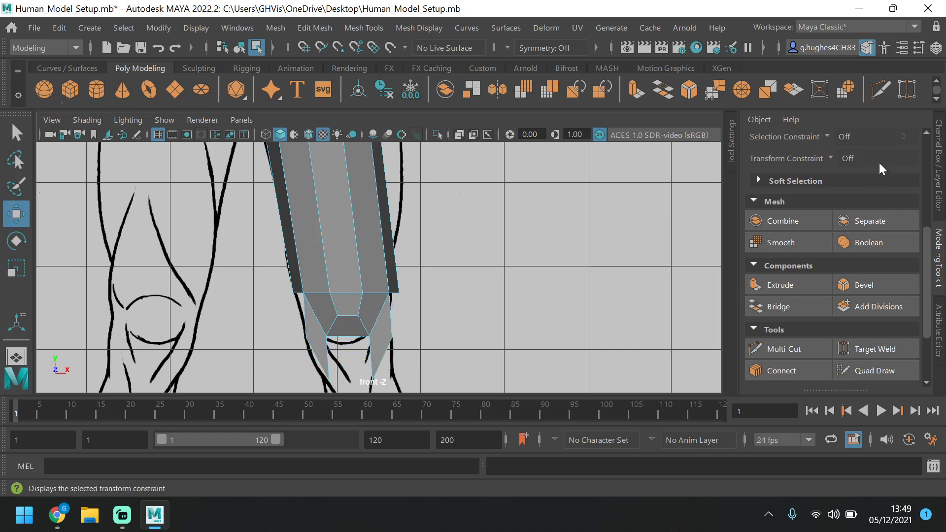
Select the lower edges of the two extruded side faces below the knee.
{"action": "left_click", "coordinate": [315, 374]}
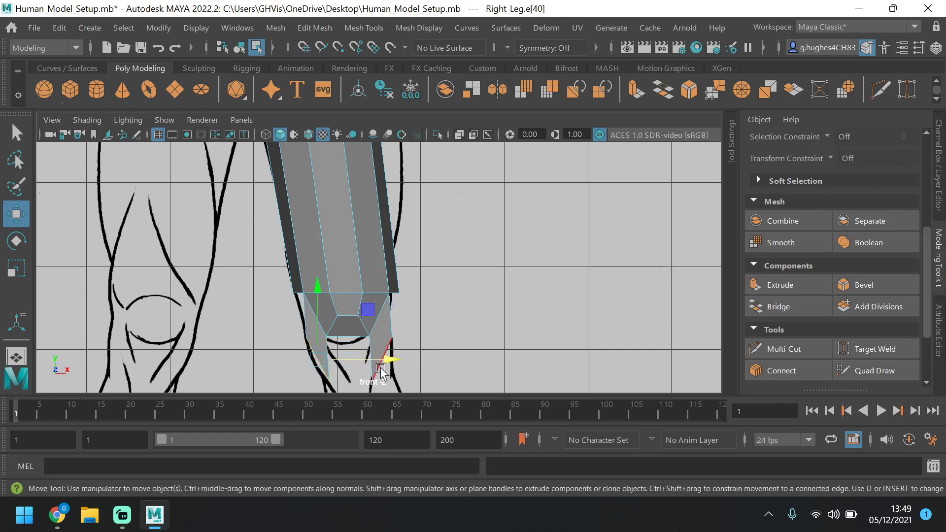
Move the two lower outer edges of the knee side panels back along Z, adjusting them against the side-view knee reference.
{"action": "left_click", "coordinate": [381, 368], "text": "shift"}
{"action": "key", "text": "space"}
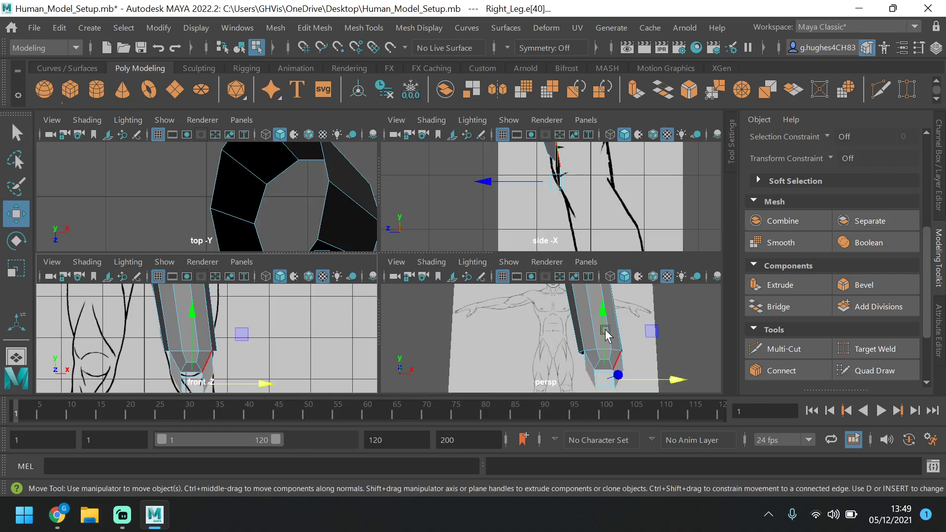
{"action": "key", "text": "space"}
{"action": "key", "text": "space"}
{"action": "key", "text": "space"}
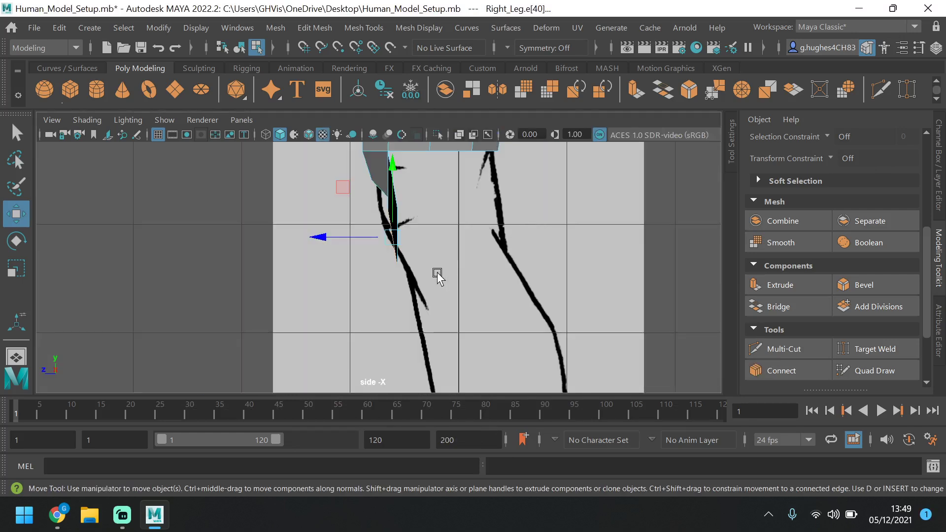
{"action": "left_click_drag", "start_coordinate": [321, 237], "coordinate": [358, 239]}
{"action": "scroll", "coordinate": [481, 275], "scroll_direction": "down", "scroll_amount": 10}
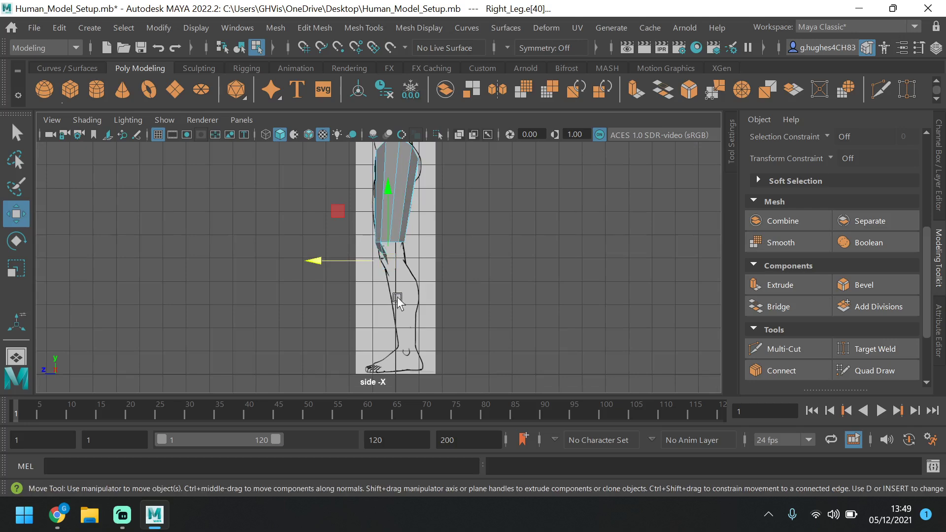
{"action": "scroll", "coordinate": [388, 291], "scroll_direction": "up", "scroll_amount": 6}
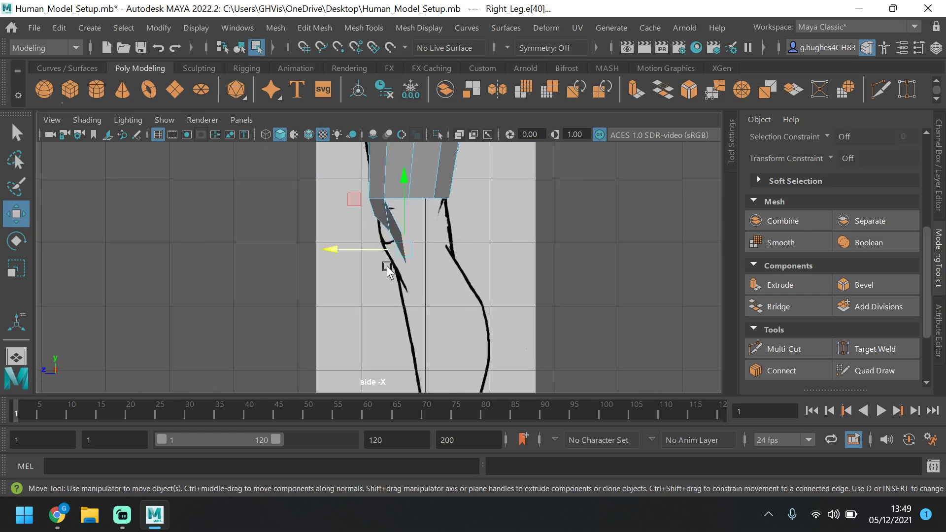
{"action": "left_click_drag", "start_coordinate": [351, 249], "coordinate": [355, 253]}
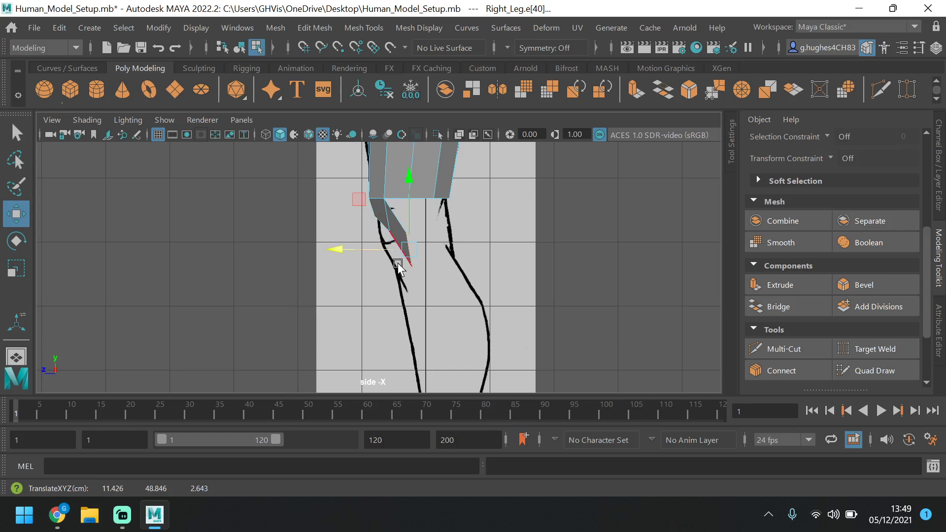
Lower the bottom-centre edge of the kneecap slightly to the drawn kneecap line in the front view.
{"action": "key", "text": "space"}
{"action": "key", "text": "space"}
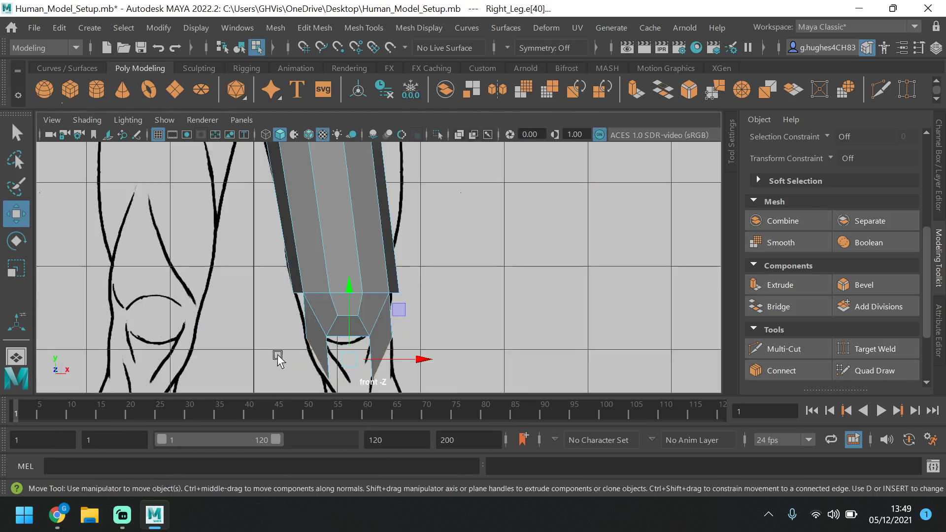
{"action": "left_click", "coordinate": [333, 348]}
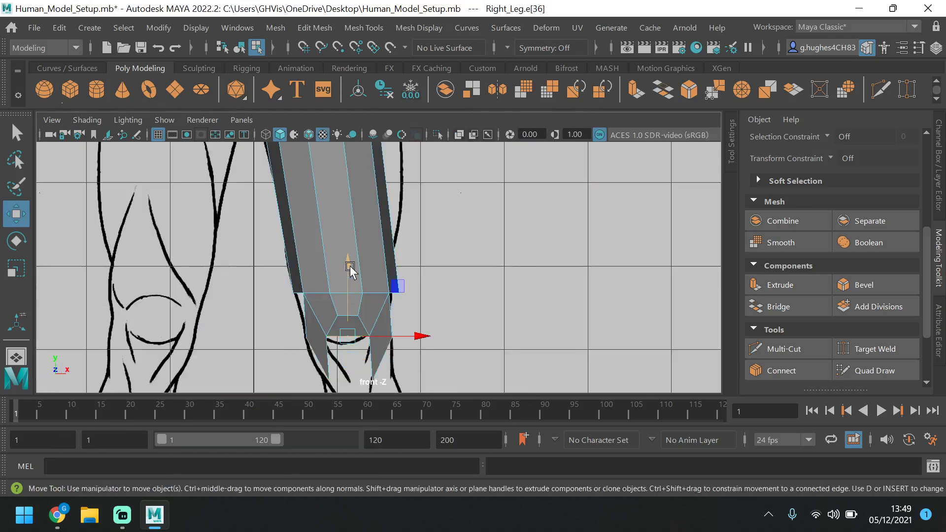
{"action": "left_click_drag", "start_coordinate": [348, 268], "coordinate": [354, 276]}
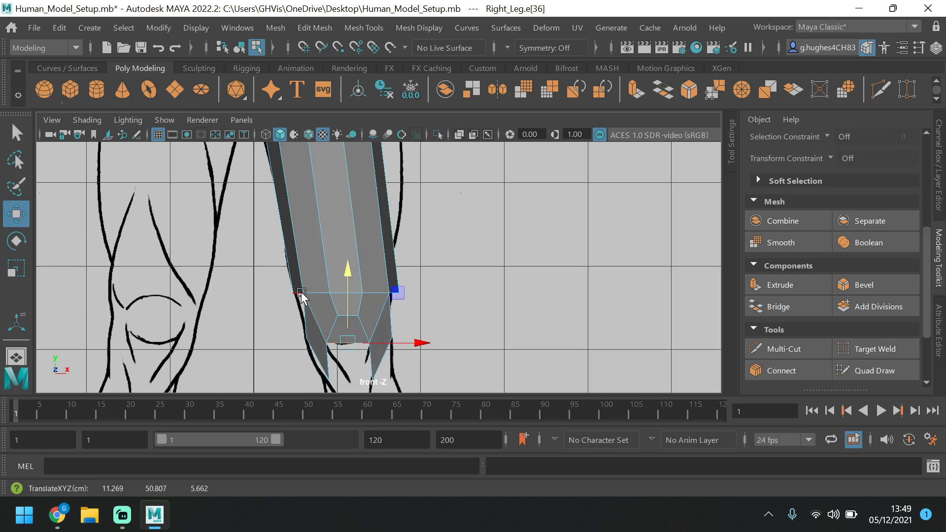
Bridge the facing inner edges of the two side panels below the kneecap, closing the gap with default settings.
{"action": "left_click", "coordinate": [320, 365]}
{"action": "scroll", "coordinate": [358, 341], "scroll_direction": "down", "scroll_amount": 4}
{"action": "scroll", "coordinate": [359, 341], "scroll_direction": "up", "scroll_amount": 3}
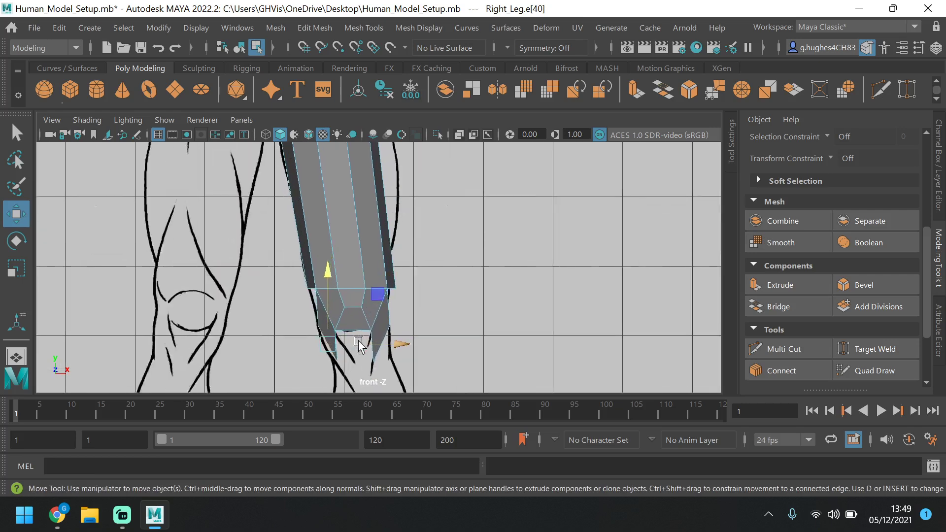
{"action": "scroll", "coordinate": [359, 344], "scroll_direction": "up", "scroll_amount": 2}
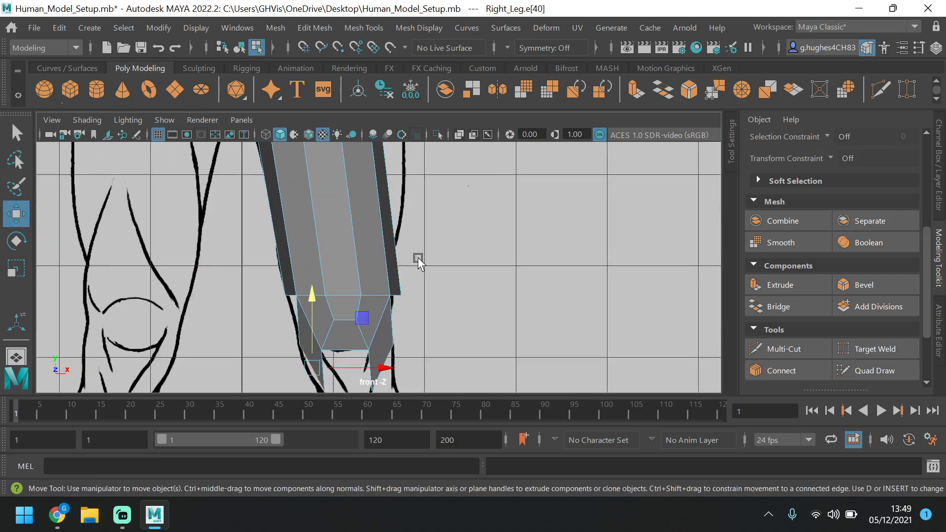
{"action": "scroll", "coordinate": [418, 261], "scroll_direction": "down", "scroll_amount": 4}
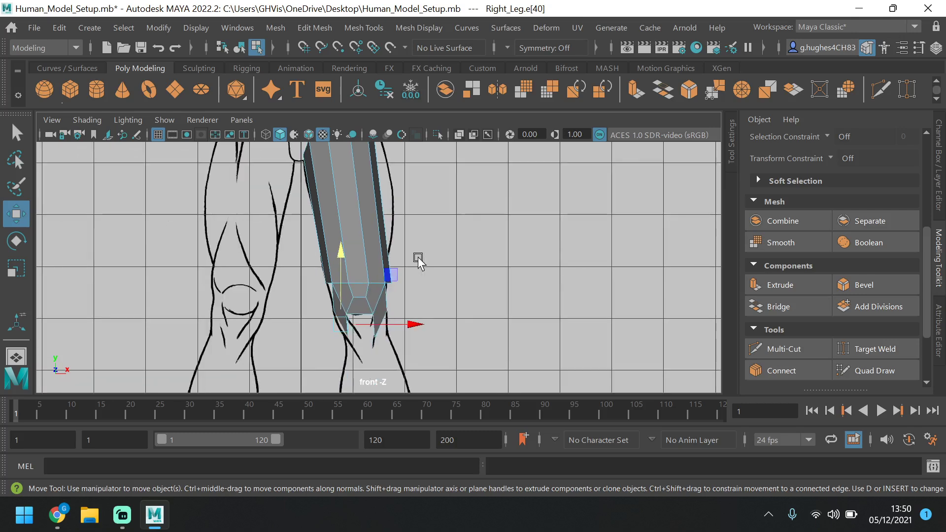
{"action": "scroll", "coordinate": [367, 359], "scroll_direction": "up", "scroll_amount": 2}
{"action": "scroll", "coordinate": [367, 357], "scroll_direction": "up", "scroll_amount": 1}
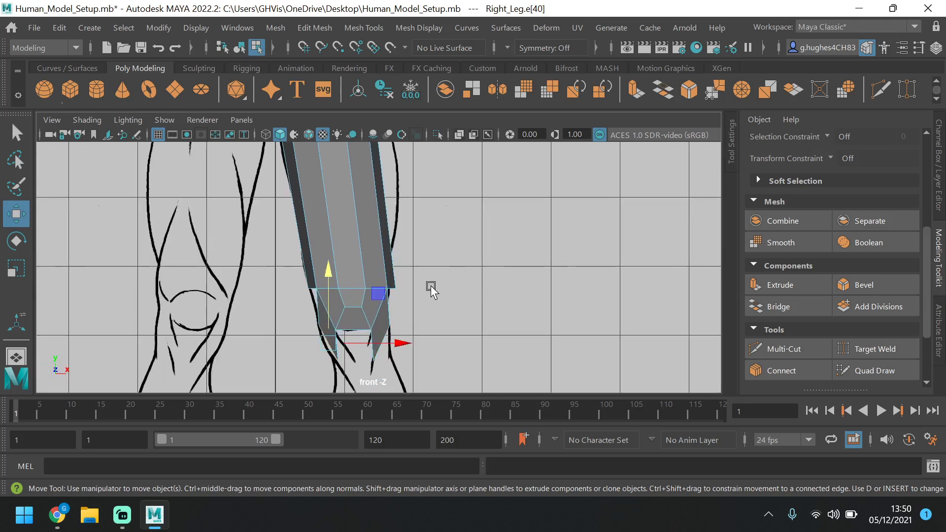
{"action": "middle_click_drag", "start_coordinate": [430, 287], "coordinate": [432, 183], "text": "alt"}
{"action": "scroll", "coordinate": [369, 256], "scroll_direction": "up", "scroll_amount": 3}
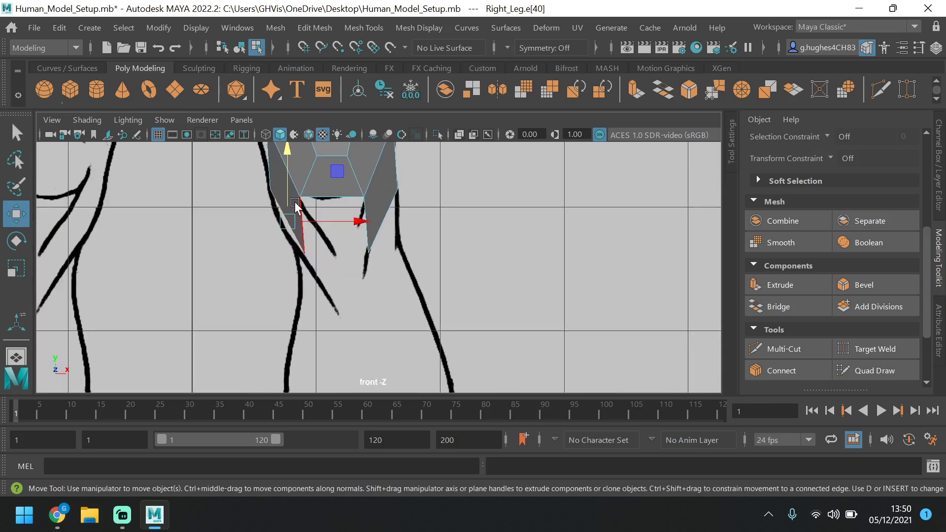
{"action": "key", "text": "space"}
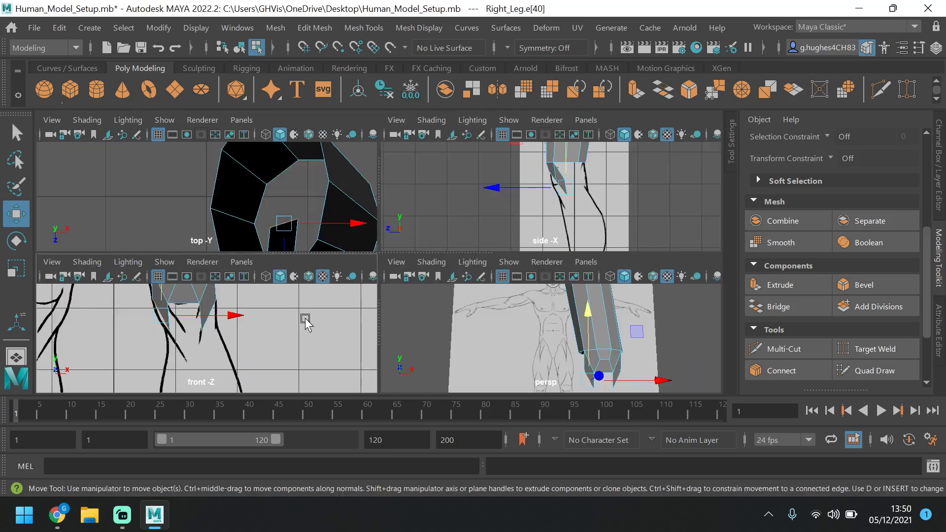
{"action": "key", "text": "space"}
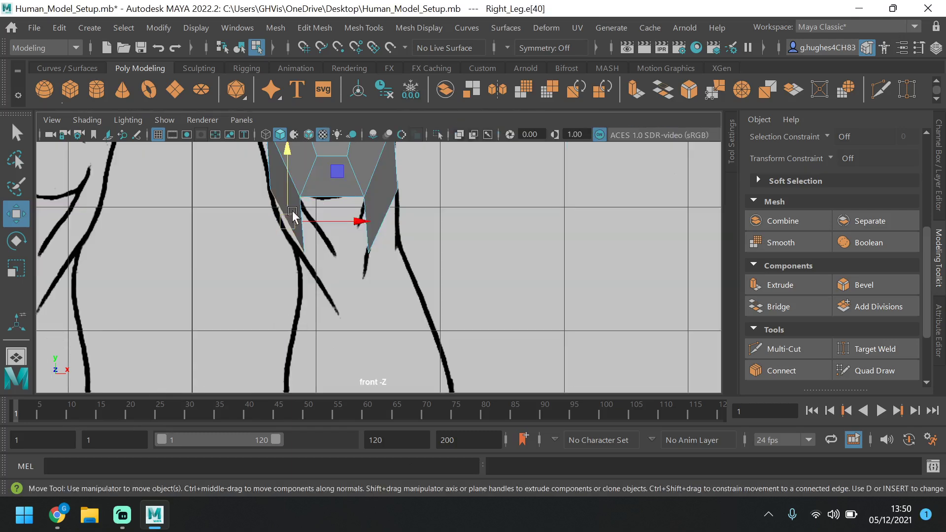
{"action": "left_click", "coordinate": [369, 219], "text": "shift"}
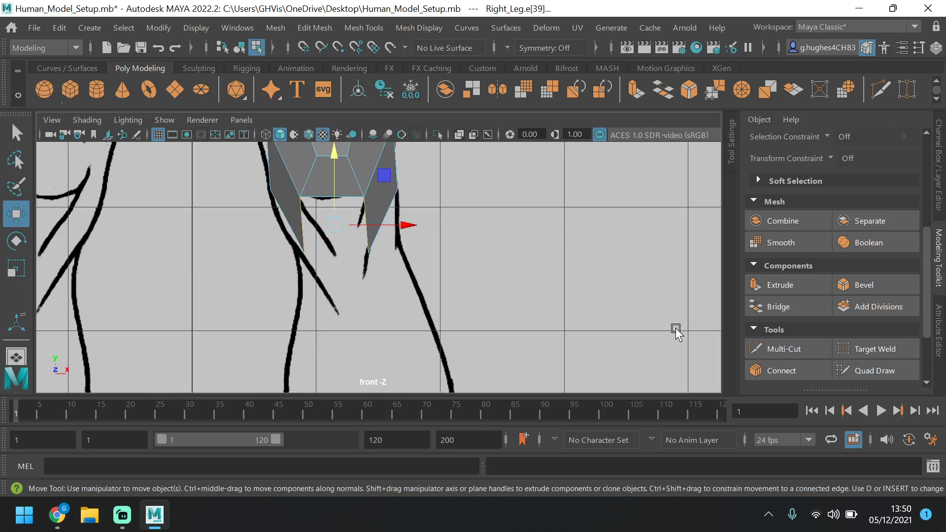
{"action": "left_click", "coordinate": [763, 302]}
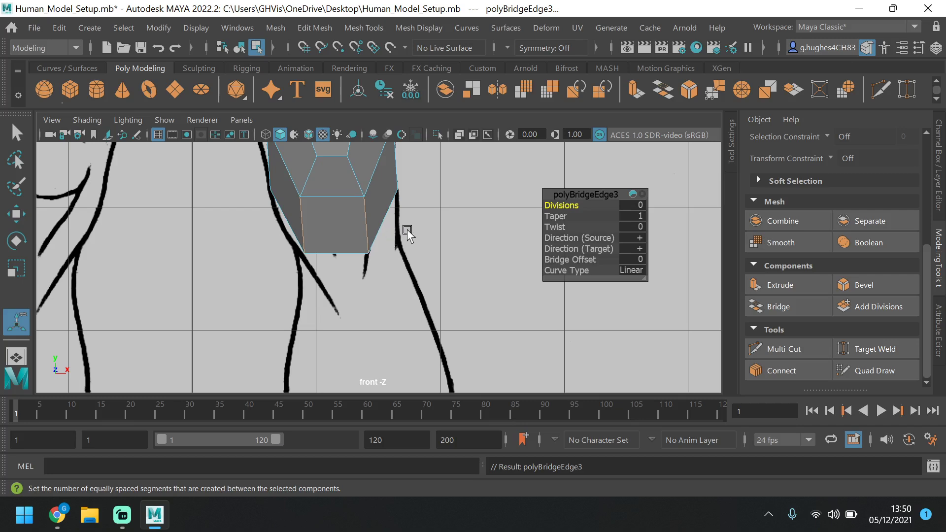
{"action": "left_click", "coordinate": [426, 228]}
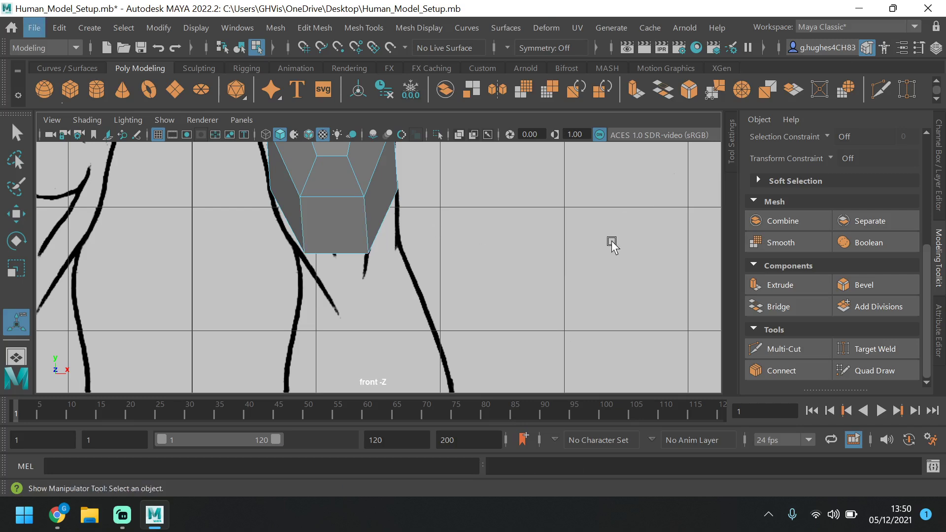
Examine the bridged knee from the side and in perspective, including the open underside at the back of the thigh.
{"action": "key", "text": "space"}
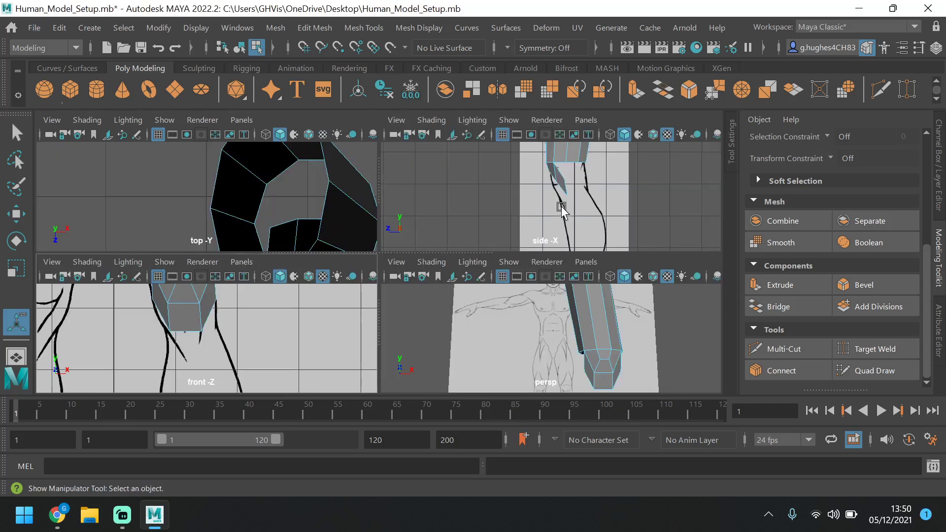
{"action": "key", "text": "space"}
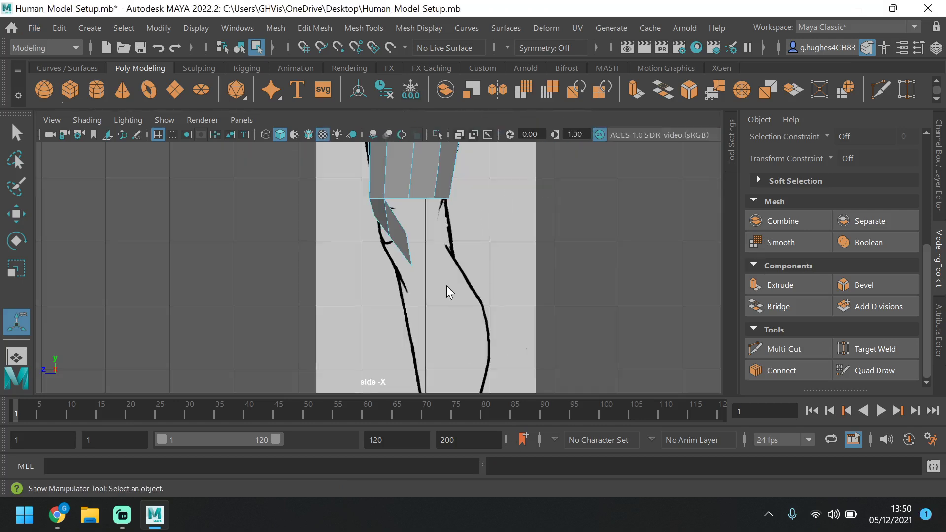
{"action": "key", "text": "space"}
{"action": "key", "text": "space"}
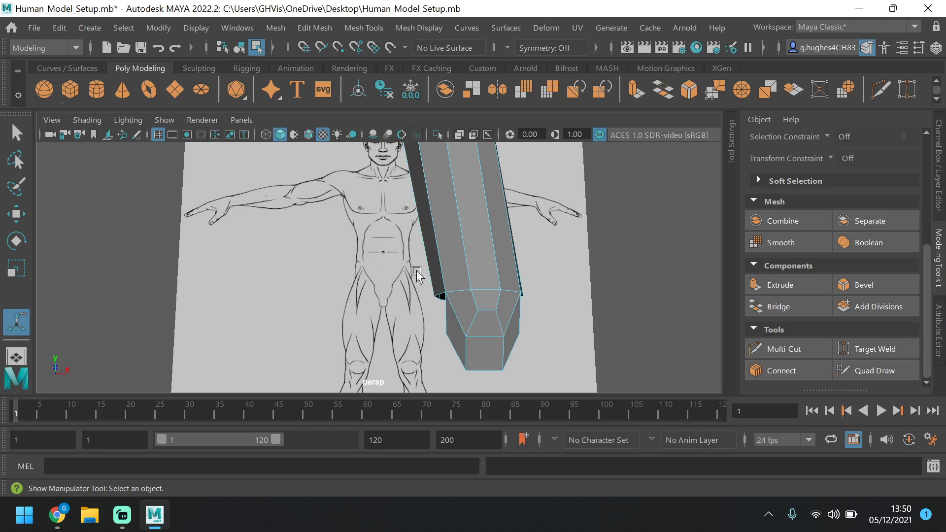
{"action": "left_click_drag", "start_coordinate": [404, 254], "coordinate": [314, 274], "text": "alt"}
{"action": "scroll", "coordinate": [855, 295], "scroll_direction": "up", "scroll_amount": 5}
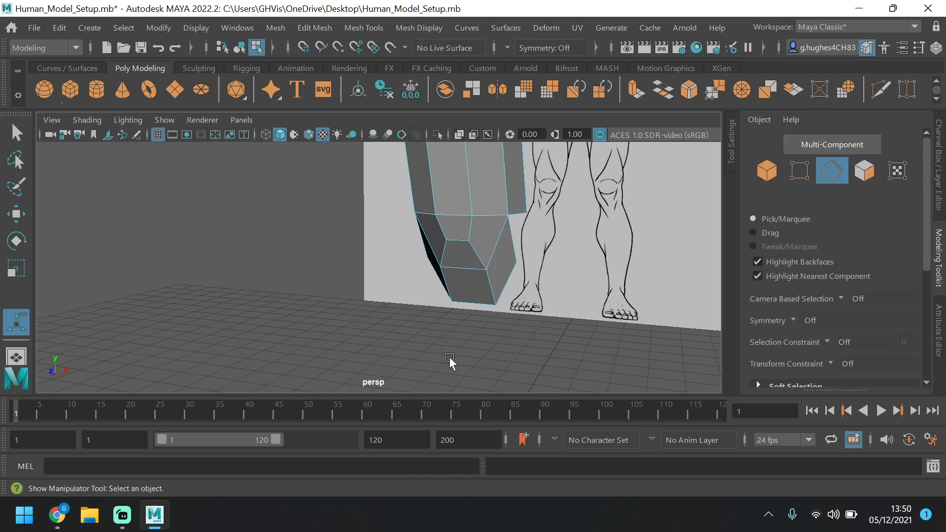
{"action": "left_click_drag", "start_coordinate": [449, 357], "coordinate": [363, 359], "text": "alt"}
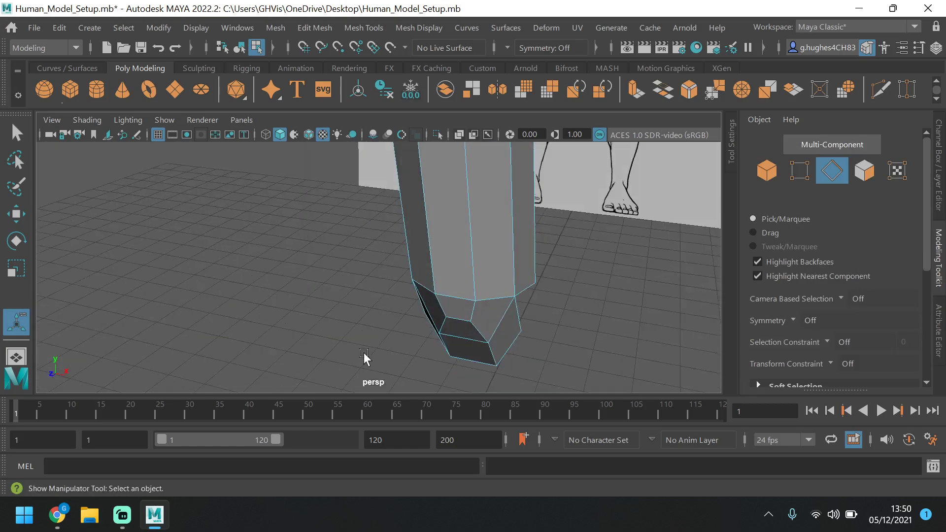
{"action": "scroll", "coordinate": [364, 355], "scroll_direction": "down", "scroll_amount": 3}
{"action": "left_click_drag", "start_coordinate": [368, 230], "coordinate": [401, 230], "text": "alt"}
{"action": "scroll", "coordinate": [420, 273], "scroll_direction": "up", "scroll_amount": 8}
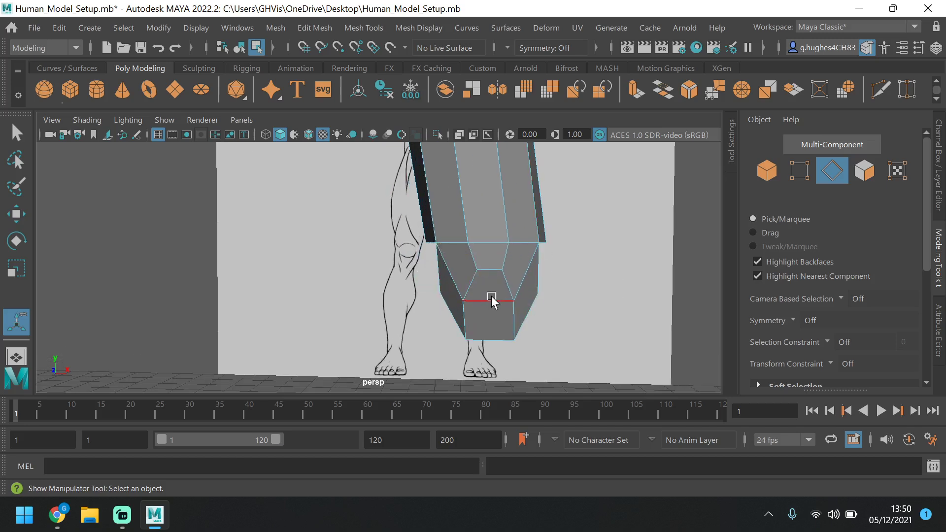
{"action": "left_click_drag", "start_coordinate": [515, 321], "coordinate": [467, 296], "text": "alt"}
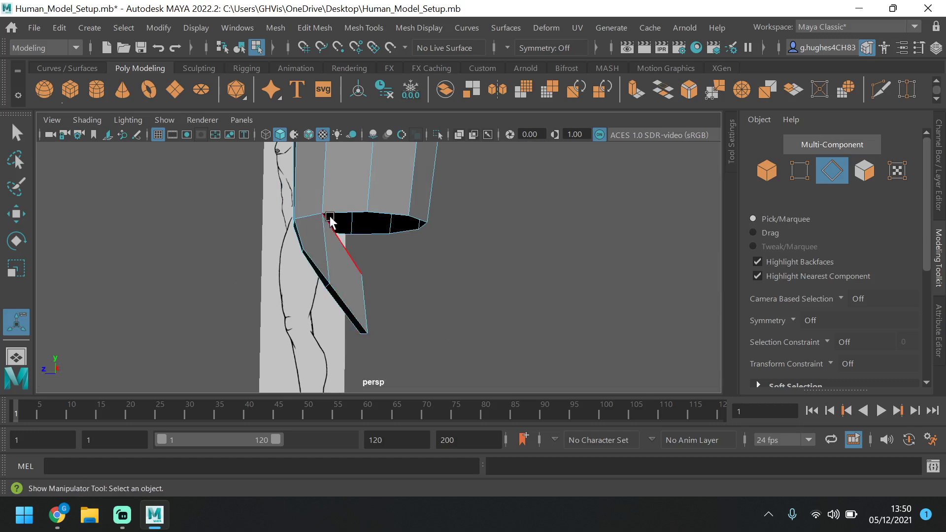
{"action": "left_click_drag", "start_coordinate": [408, 292], "coordinate": [385, 293], "text": "alt"}
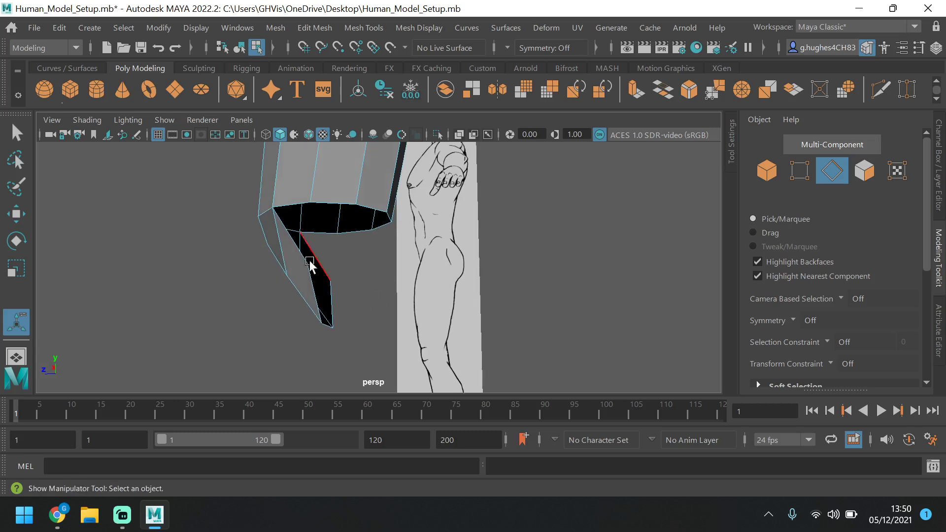
Extrude the seven open edges around the sides and back of the thigh's lower rim downward to begin the back of the knee.
{"action": "left_click", "coordinate": [298, 202]}
{"action": "left_click", "coordinate": [373, 204], "text": "shift"}
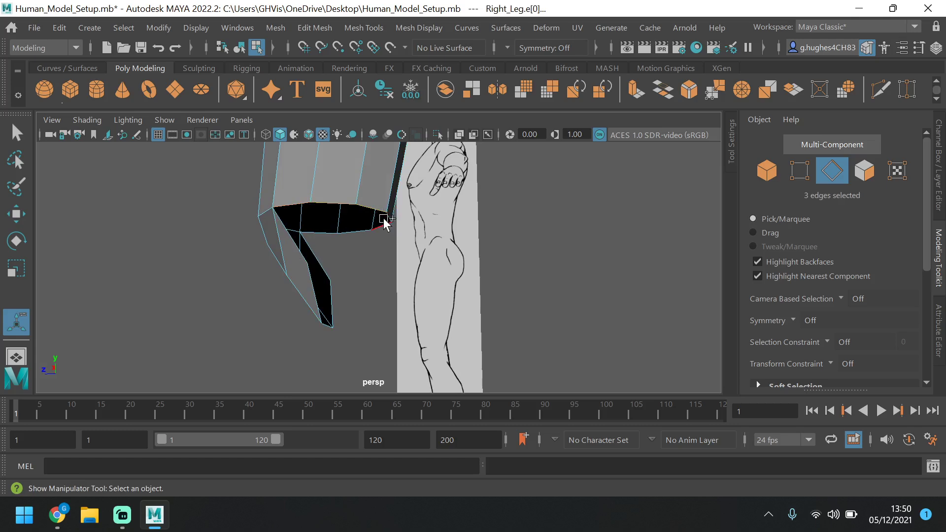
{"action": "left_click", "coordinate": [359, 231], "text": "shift"}
{"action": "left_click", "coordinate": [327, 230], "text": "shift"}
{"action": "left_click_drag", "start_coordinate": [384, 276], "coordinate": [336, 224], "text": "alt"}
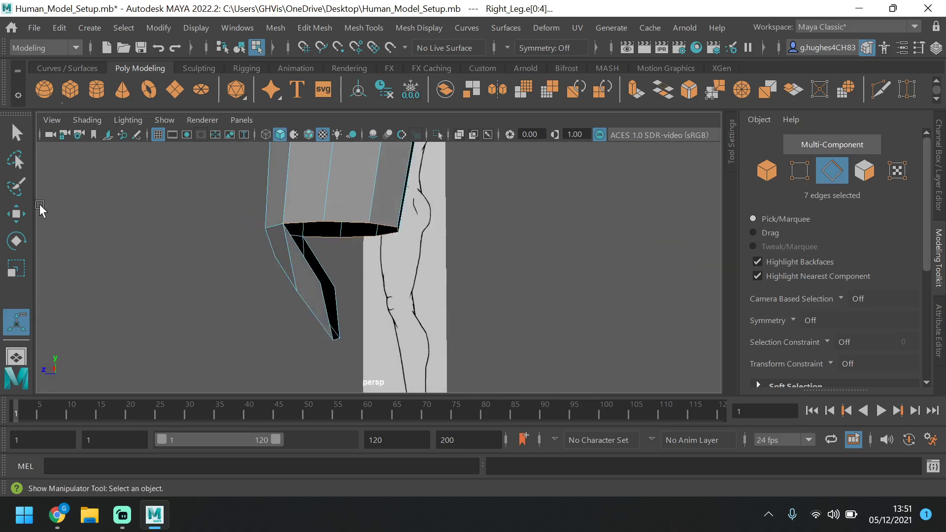
{"action": "left_click", "coordinate": [17, 219]}
{"action": "key", "text": "space"}
{"action": "key", "text": "space"}
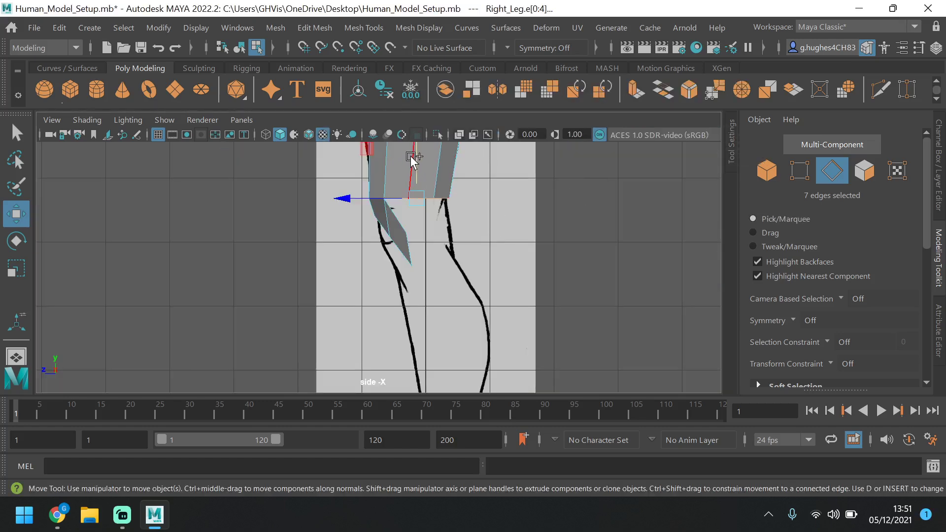
{"action": "left_click_drag", "start_coordinate": [414, 154], "coordinate": [425, 196], "text": "shift"}
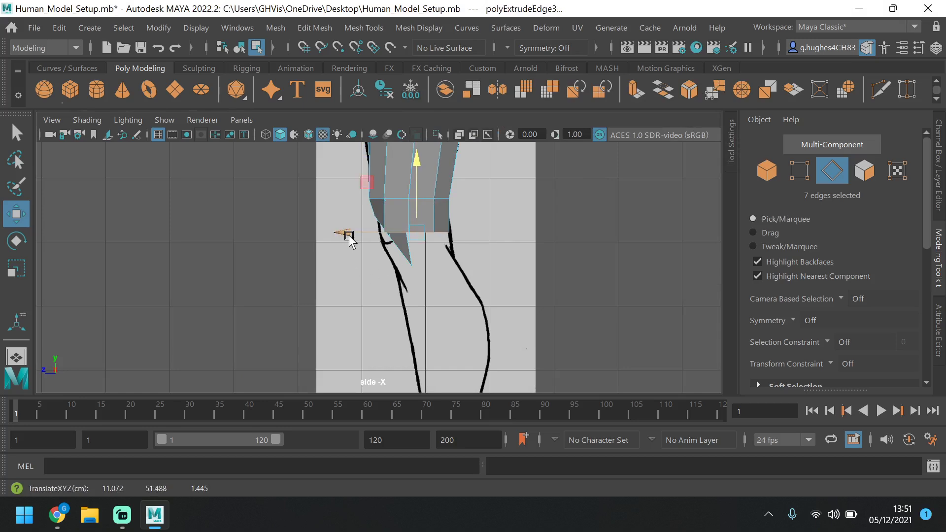
Shift the seven extruded edges backward and lower them almost to the bottom edge of the knee's front panel.
{"action": "left_click_drag", "start_coordinate": [349, 237], "coordinate": [380, 229]}
{"action": "scroll", "coordinate": [386, 215], "scroll_direction": "up", "scroll_amount": 4}
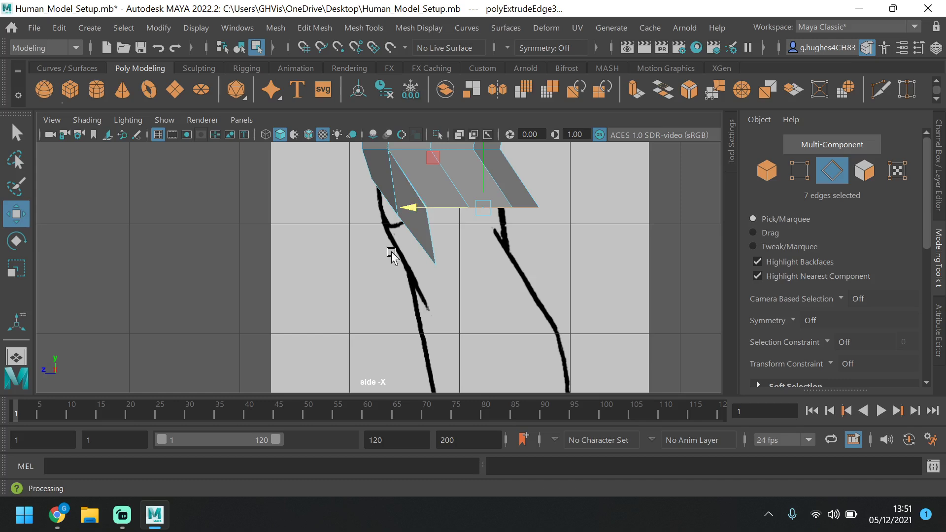
{"action": "left_click_drag", "start_coordinate": [448, 217], "coordinate": [446, 224], "text": "alt"}
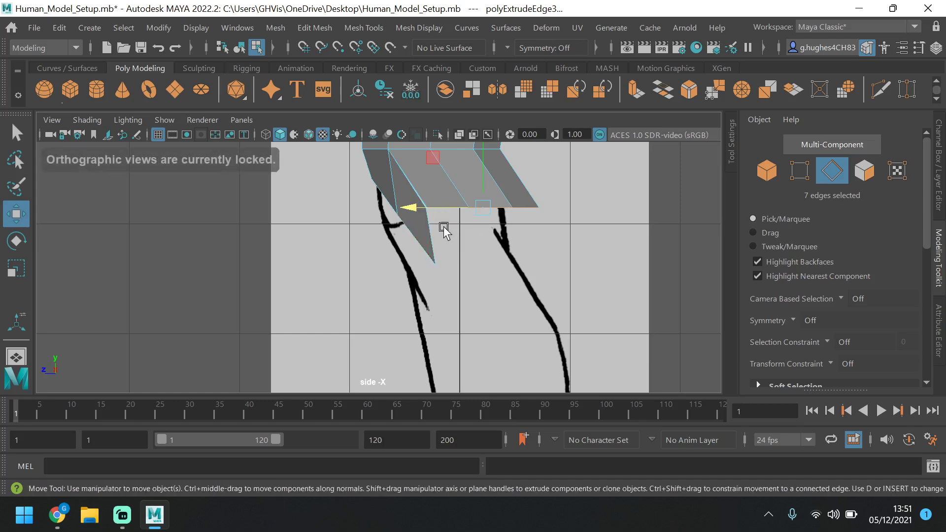
{"action": "key", "text": "space"}
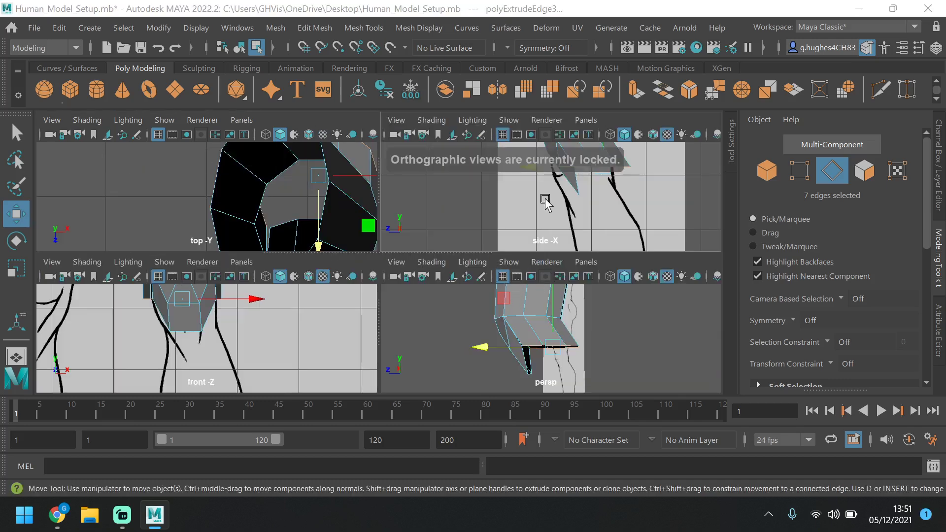
{"action": "key", "text": "space"}
{"action": "key", "text": "space"}
{"action": "key", "text": "space"}
{"action": "left_click_drag", "start_coordinate": [515, 316], "coordinate": [454, 295], "text": "alt"}
{"action": "left_click_drag", "start_coordinate": [530, 249], "coordinate": [391, 342], "text": "alt"}
{"action": "left_click_drag", "start_coordinate": [468, 276], "coordinate": [363, 340], "text": "alt"}
{"action": "left_click_drag", "start_coordinate": [436, 255], "coordinate": [452, 278], "text": "alt"}
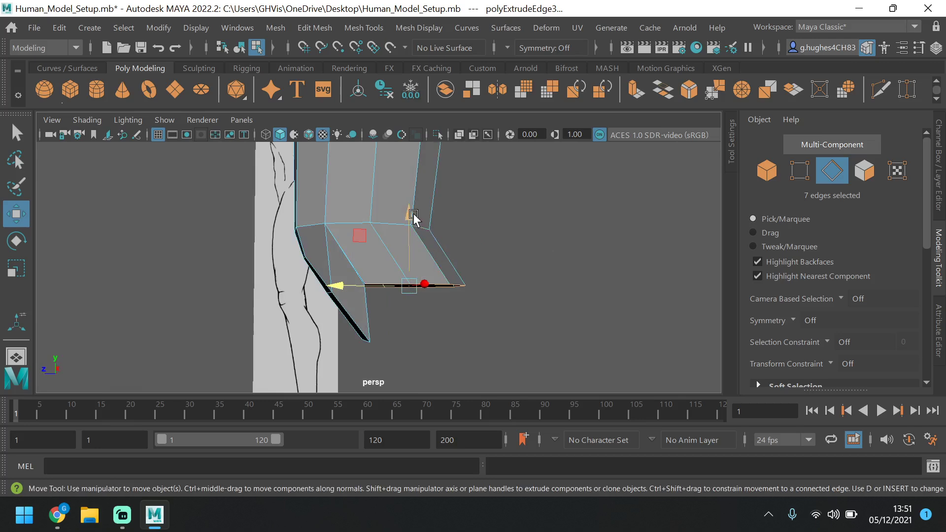
{"action": "left_click_drag", "start_coordinate": [409, 216], "coordinate": [425, 259]}
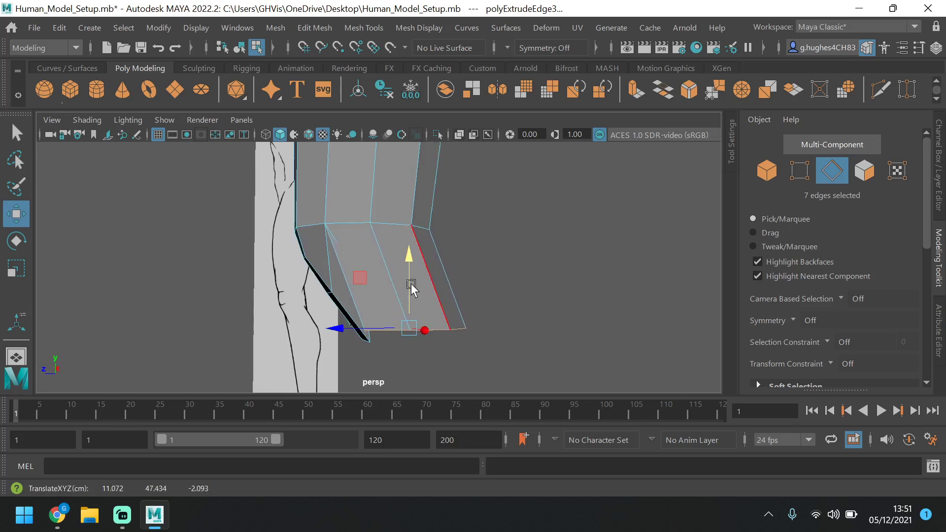
Move the seven extruded edges farther backward, away from the side panels below the kneecap, and clear the selection.
{"action": "left_click_drag", "start_coordinate": [354, 330], "coordinate": [390, 332]}
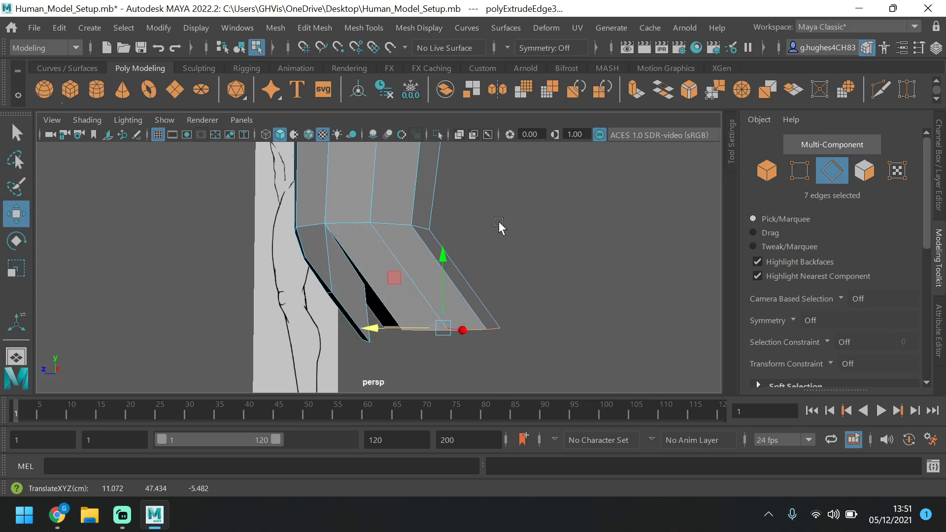
{"action": "left_click_drag", "start_coordinate": [499, 222], "coordinate": [590, 226], "text": "alt"}
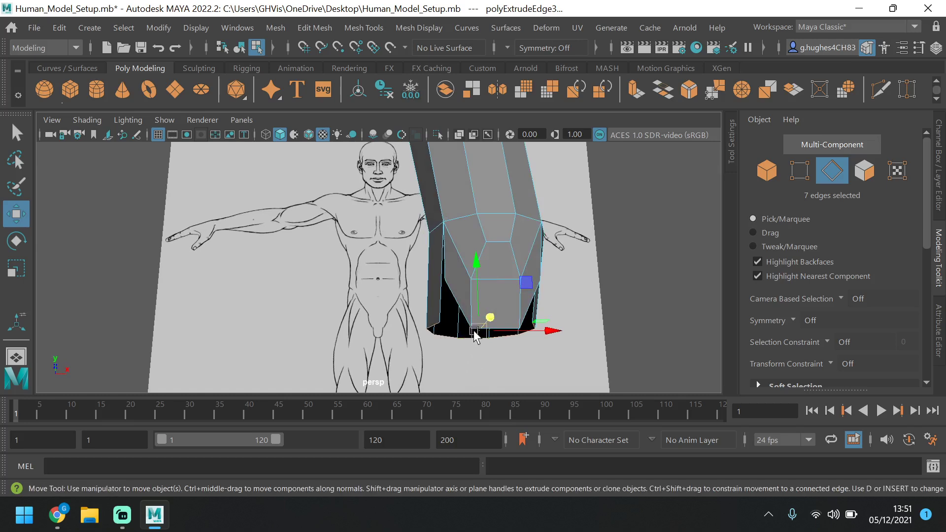
{"action": "left_click_drag", "start_coordinate": [544, 332], "coordinate": [359, 304], "text": "alt"}
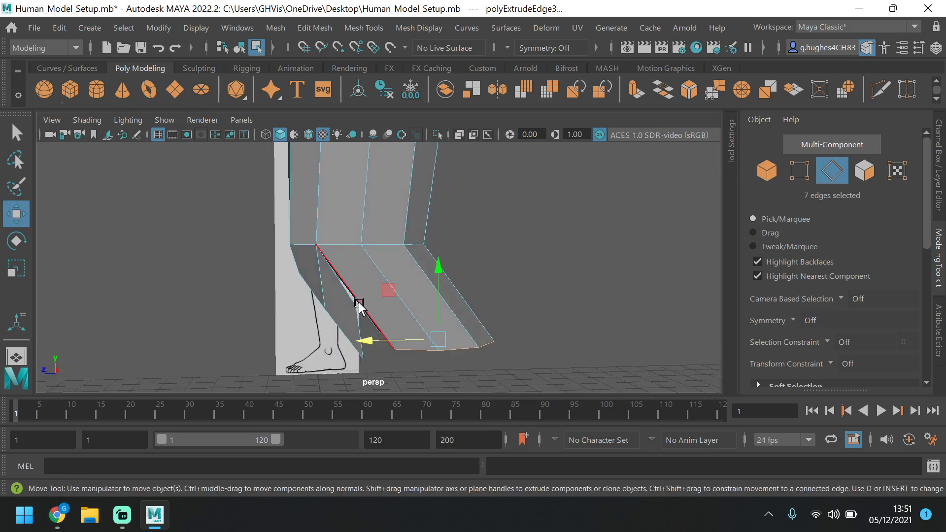
{"action": "mouse_move", "coordinate": [502, 253]}
{"action": "left_mouse_down", "text": "alt"}
{"action": "mouse_move", "coordinate": [546, 245]}
{"action": "mouse_move", "coordinate": [512, 245]}
{"action": "left_mouse_up", "text": "alt"}
{"action": "left_click", "coordinate": [512, 245]}
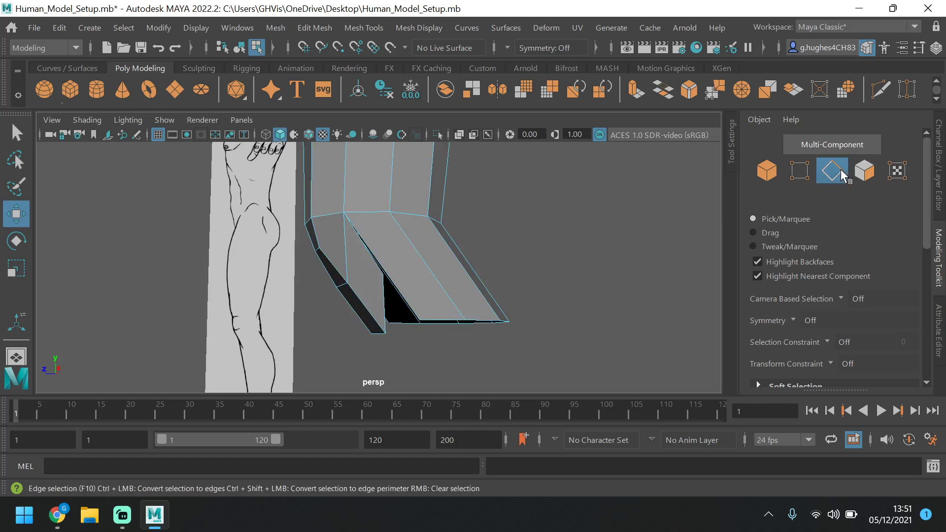
Target-weld the loose lower vertex of the knee's outer side panel to the front corner of the extruded back section.
{"action": "left_click", "coordinate": [802, 170]}
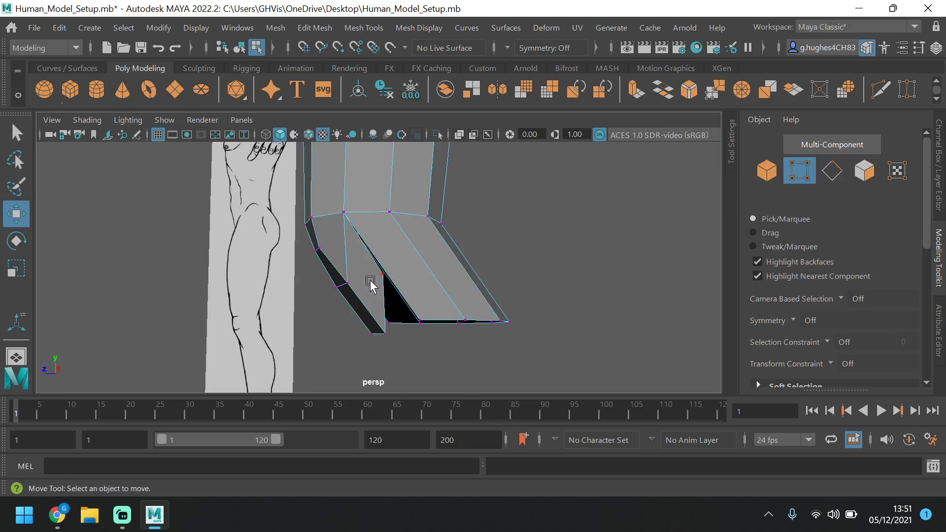
{"action": "scroll", "coordinate": [794, 285], "scroll_direction": "down", "scroll_amount": 8}
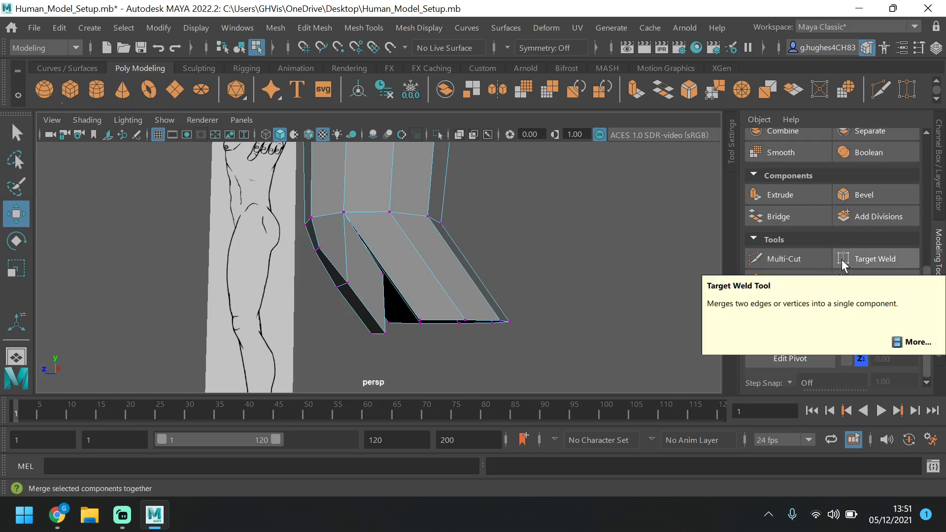
{"action": "left_click", "coordinate": [844, 261]}
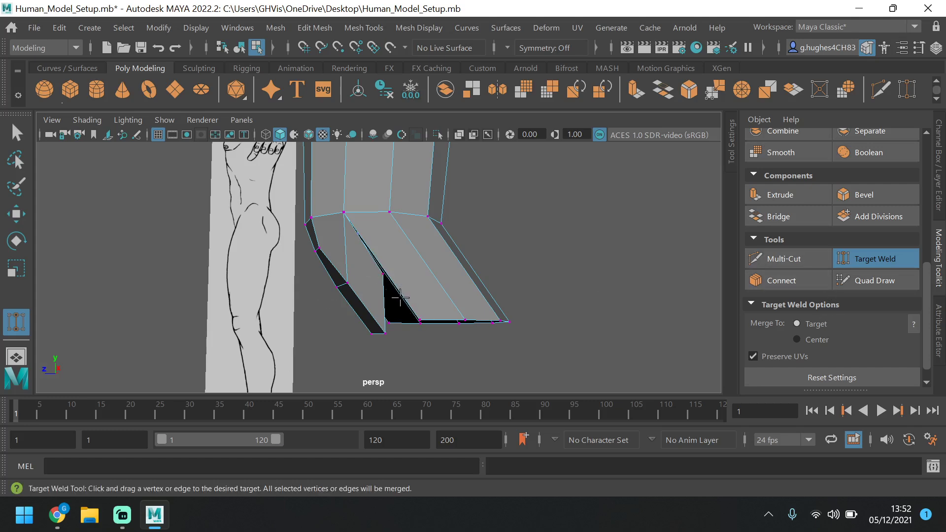
{"action": "left_click_drag", "start_coordinate": [399, 271], "coordinate": [427, 274], "text": "alt"}
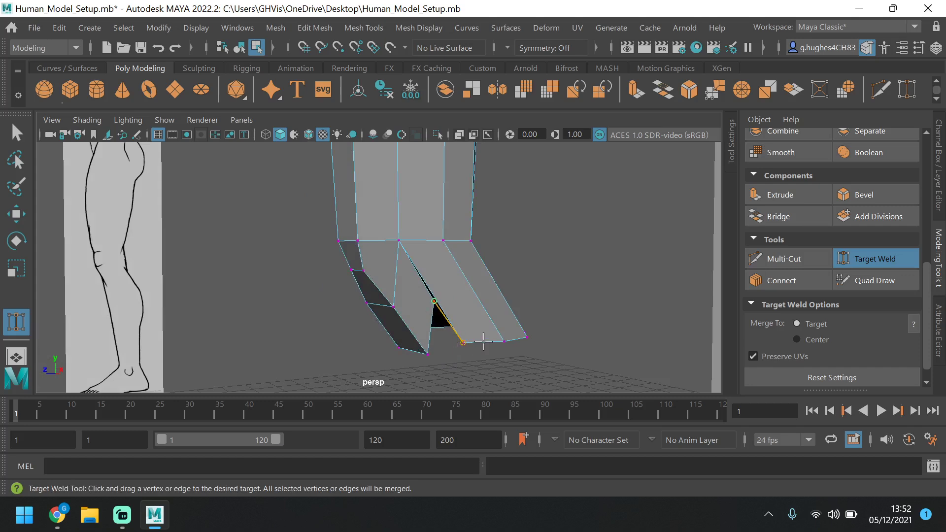
{"action": "left_click_drag", "start_coordinate": [484, 341], "coordinate": [506, 341]}
{"action": "left_click_drag", "start_coordinate": [434, 353], "coordinate": [560, 329]}
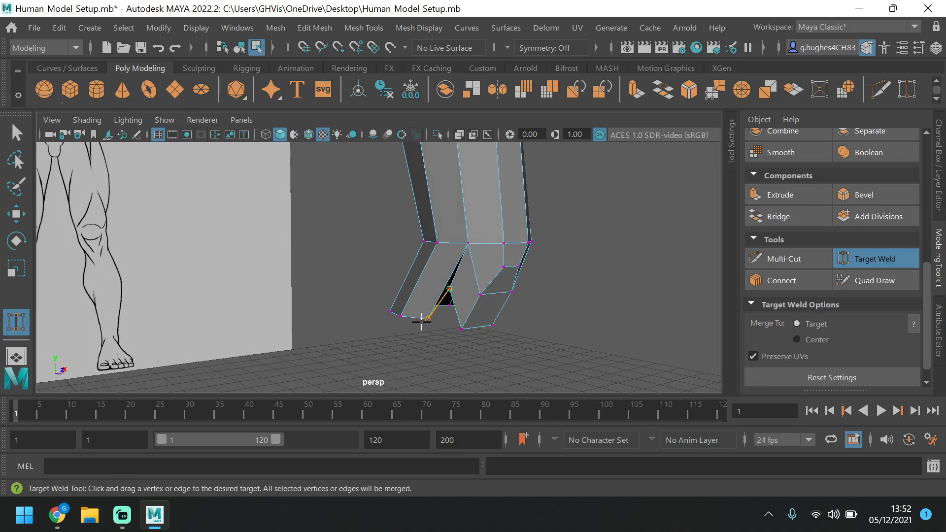
{"action": "left_click_drag", "start_coordinate": [422, 321], "coordinate": [433, 344]}
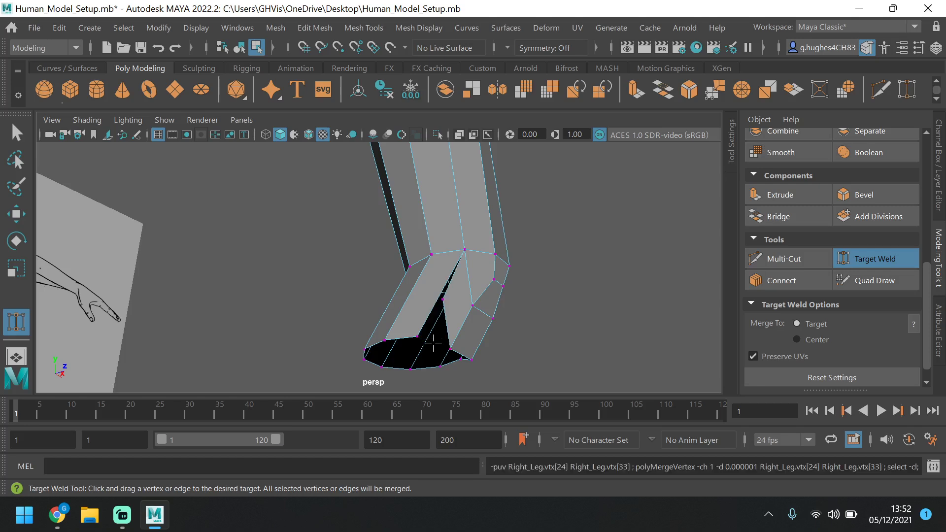
{"action": "left_click_drag", "start_coordinate": [443, 299], "coordinate": [403, 358]}
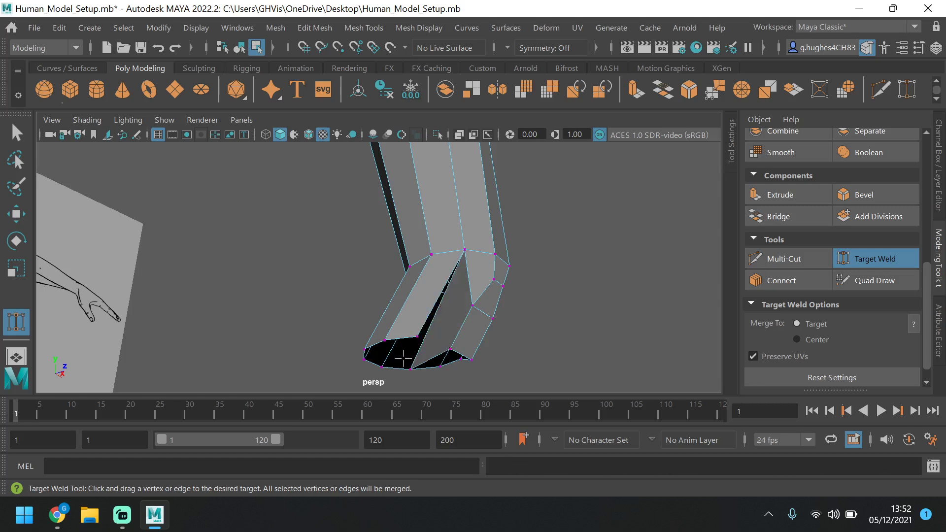
{"action": "mouse_move", "coordinate": [513, 320]}
{"action": "left_mouse_down", "text": "alt"}
{"action": "mouse_move", "coordinate": [477, 328]}
{"action": "mouse_move", "coordinate": [511, 321]}
{"action": "left_mouse_up", "text": "alt"}
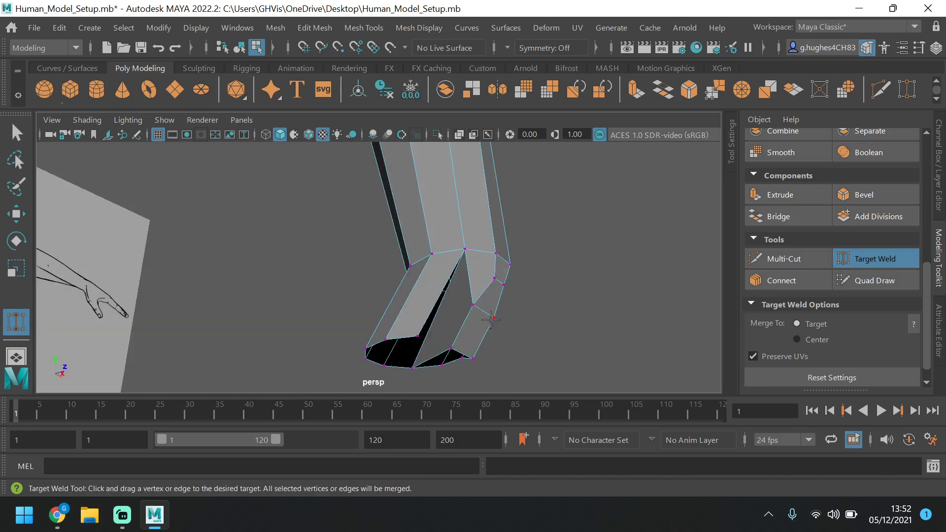
{"action": "key", "text": "ctrl+z"}
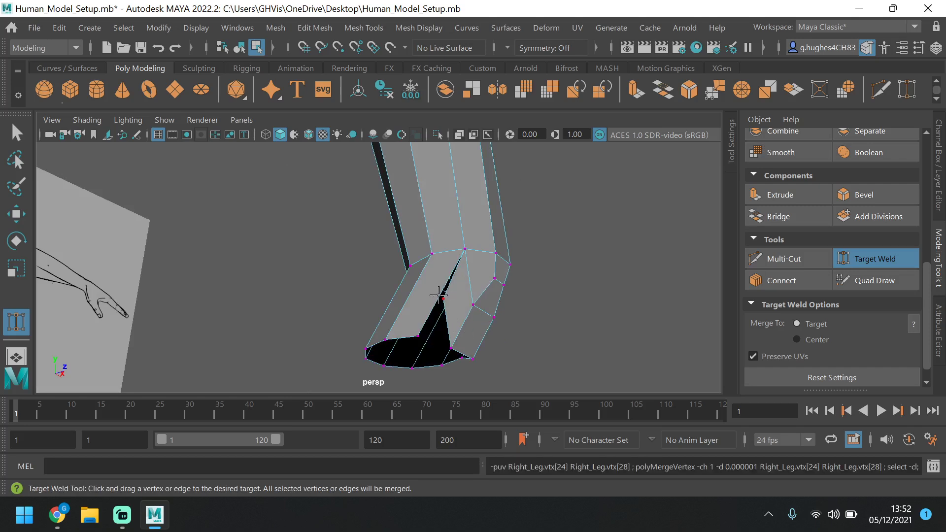
Target-weld the loose lower vertex of the knee's inner side panel to the back section's nearest corner and leave the weld tool.
{"action": "left_click_drag", "start_coordinate": [442, 300], "coordinate": [416, 333]}
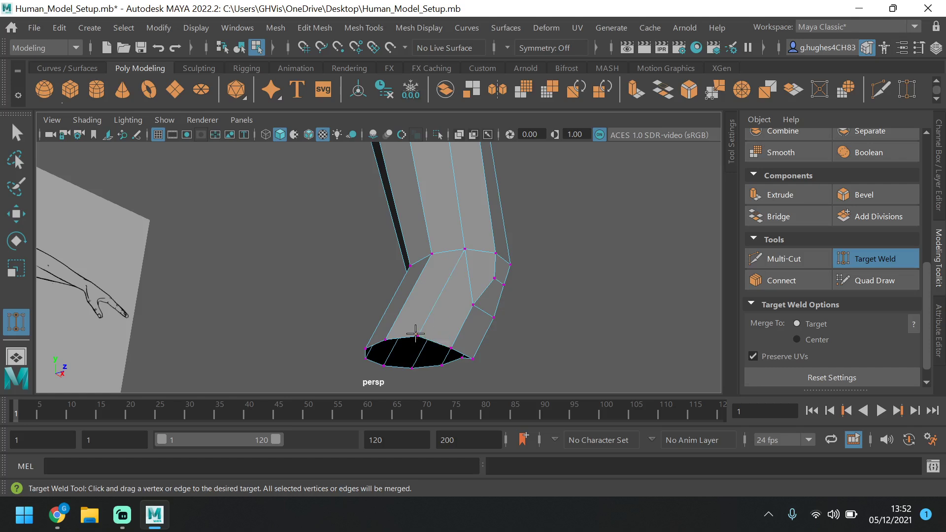
{"action": "left_click_drag", "start_coordinate": [459, 309], "coordinate": [295, 339], "text": "alt"}
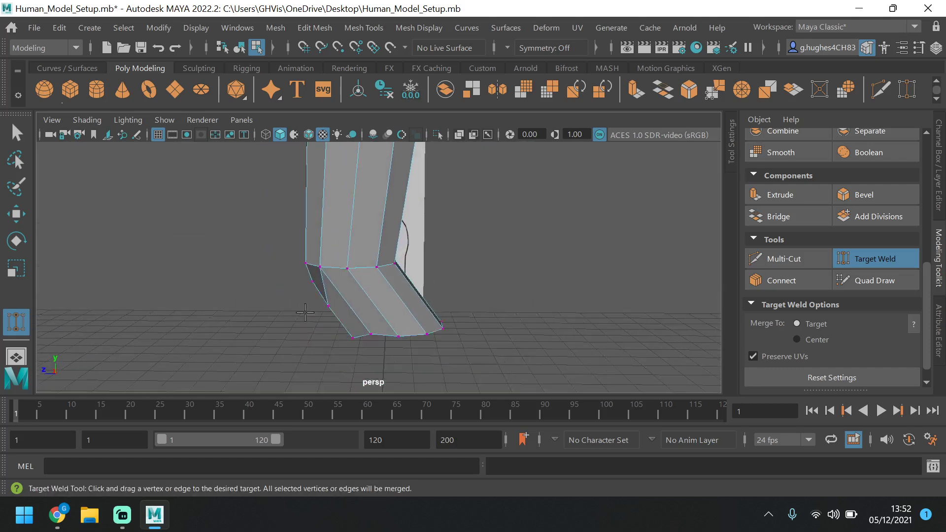
{"action": "left_click", "coordinate": [867, 258]}
{"action": "scroll", "coordinate": [870, 256], "scroll_direction": "up", "scroll_amount": 5}
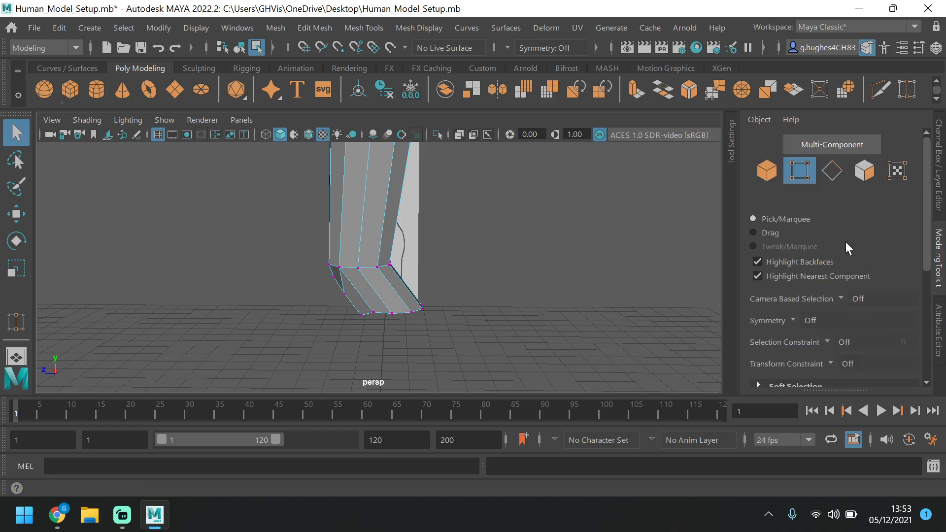
Select the ten vertices of the knee's open lower rim in the side view and scale them vertically to one level.
{"action": "left_click_drag", "start_coordinate": [277, 371], "coordinate": [311, 331], "text": "alt"}
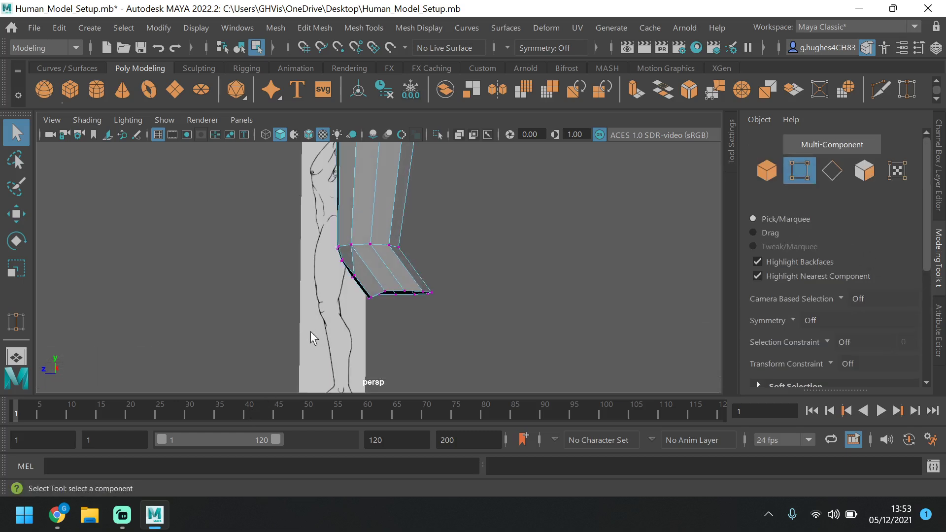
{"action": "key", "text": "space"}
{"action": "left_click", "coordinate": [540, 342]}
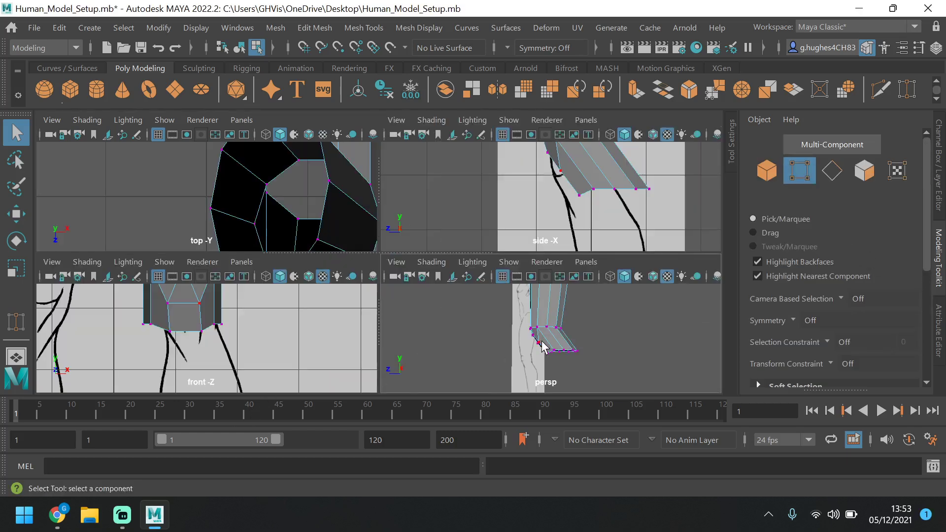
{"action": "key", "text": "space"}
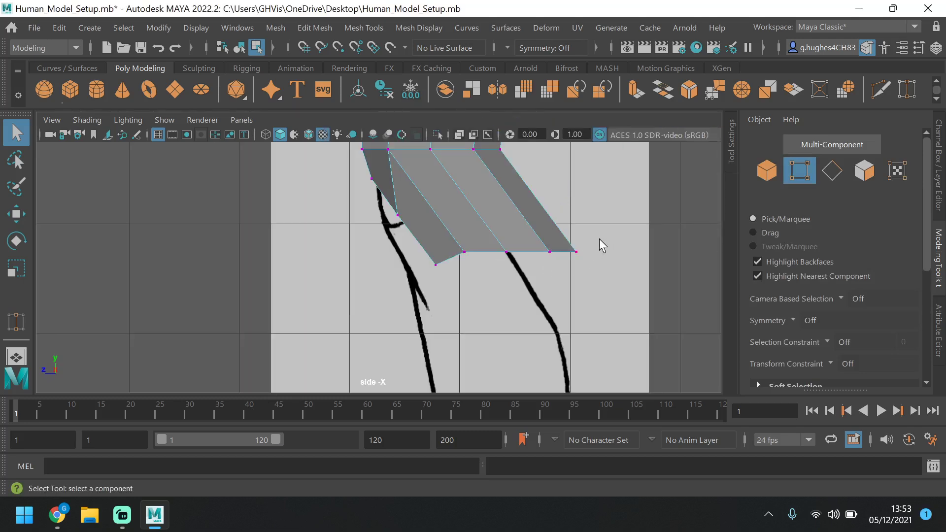
{"action": "left_click_drag", "start_coordinate": [602, 234], "coordinate": [422, 340]}
{"action": "key", "text": "space"}
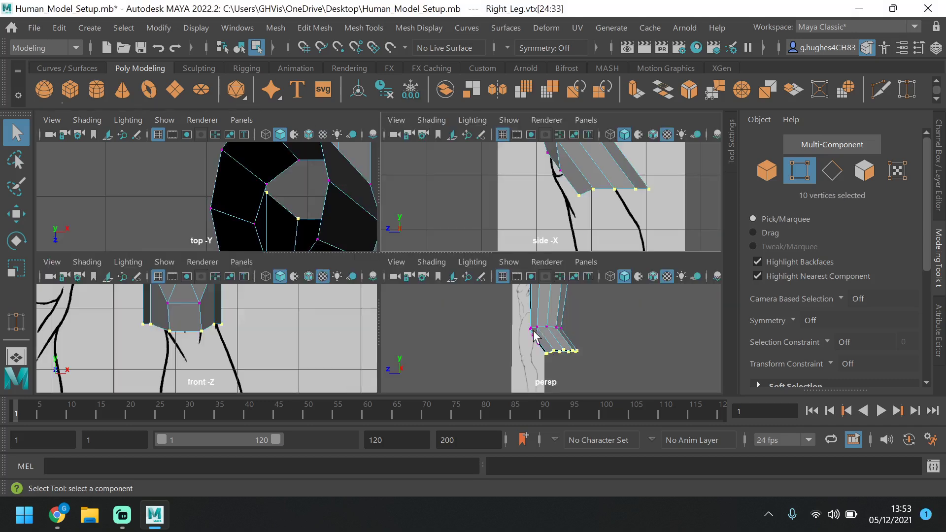
{"action": "key", "text": "space"}
{"action": "left_click_drag", "start_coordinate": [554, 342], "coordinate": [417, 333], "text": "alt"}
{"action": "key", "text": "space"}
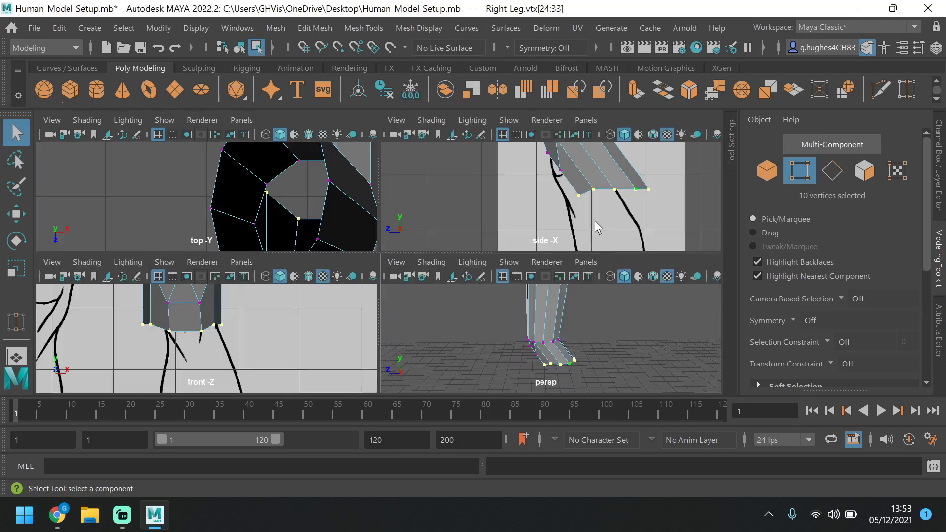
{"action": "key", "text": "space"}
{"action": "left_click", "coordinate": [20, 269]}
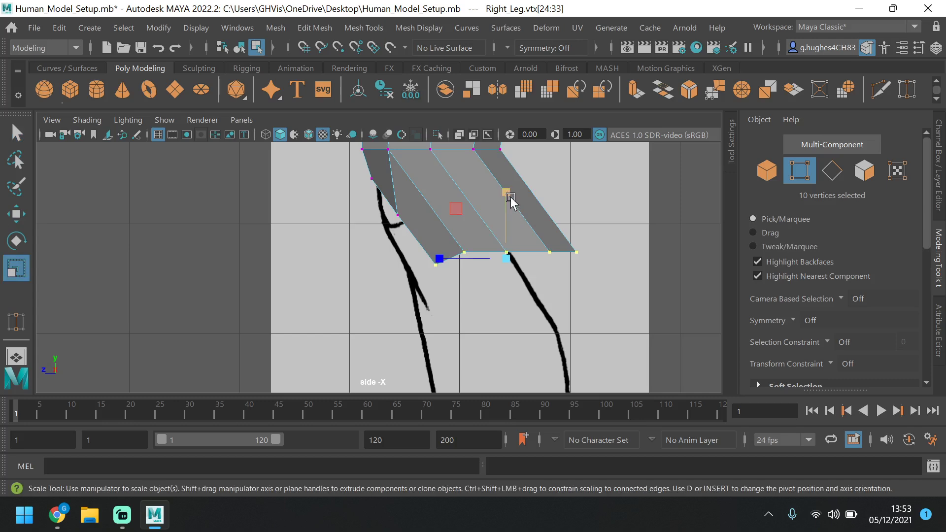
{"action": "left_click_drag", "start_coordinate": [510, 198], "coordinate": [512, 301]}
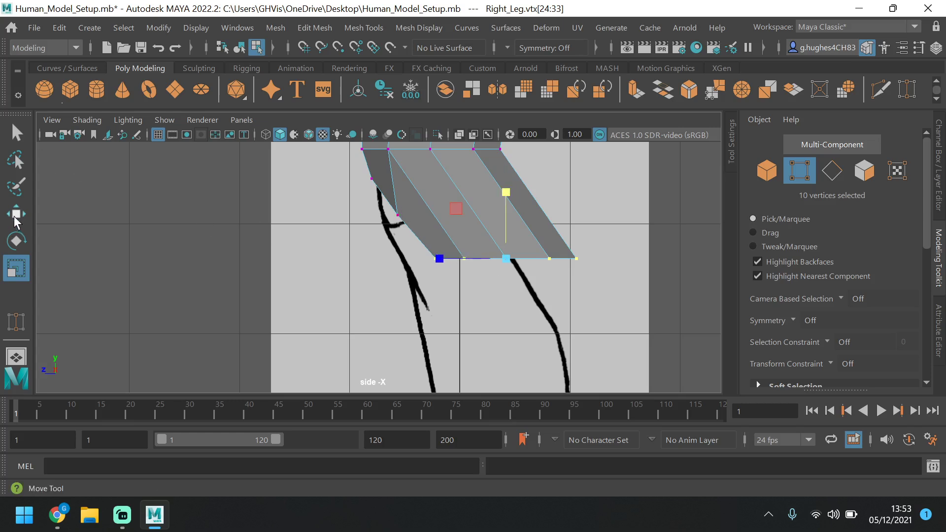
Move the ten rim vertices slightly forward and lower them to about Y 43.6 against the side reference drawing.
{"action": "key", "text": "w"}
{"action": "mouse_move", "coordinate": [434, 258]}
{"action": "left_mouse_down"}
{"action": "mouse_move", "coordinate": [446, 258]}
{"action": "mouse_move", "coordinate": [423, 258]}
{"action": "left_mouse_up"}
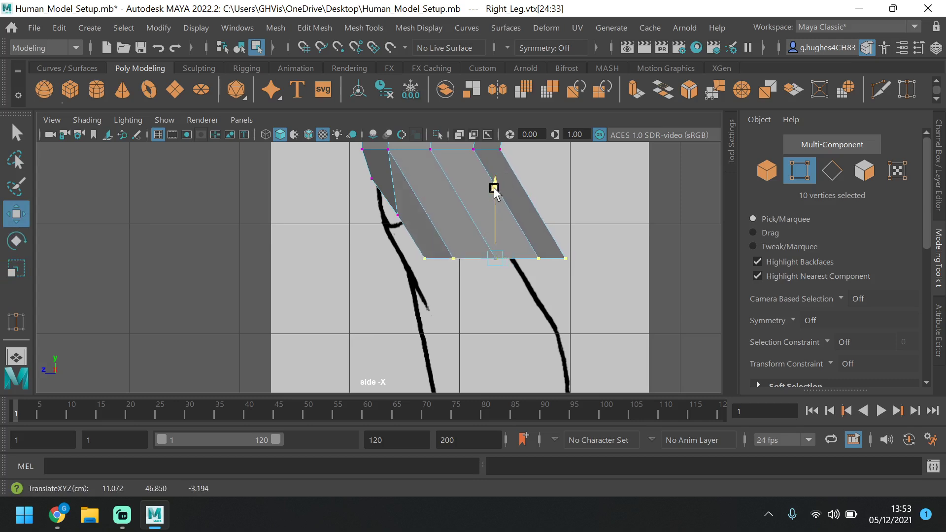
{"action": "left_click_drag", "start_coordinate": [493, 189], "coordinate": [502, 226]}
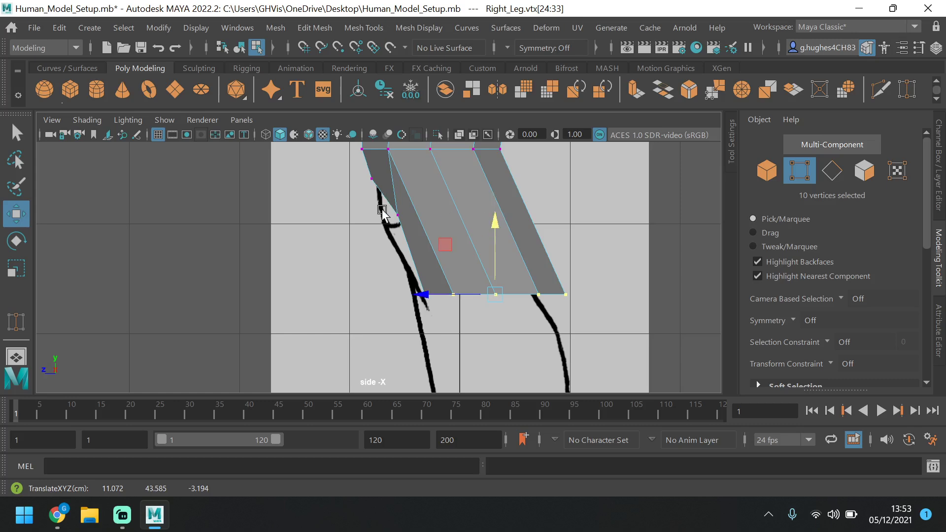
Select the two vertices at the kneecap's lower edge and shift them slightly down and backward to about Y 49.98, Z 5.36.
{"action": "left_click_drag", "start_coordinate": [376, 204], "coordinate": [421, 241]}
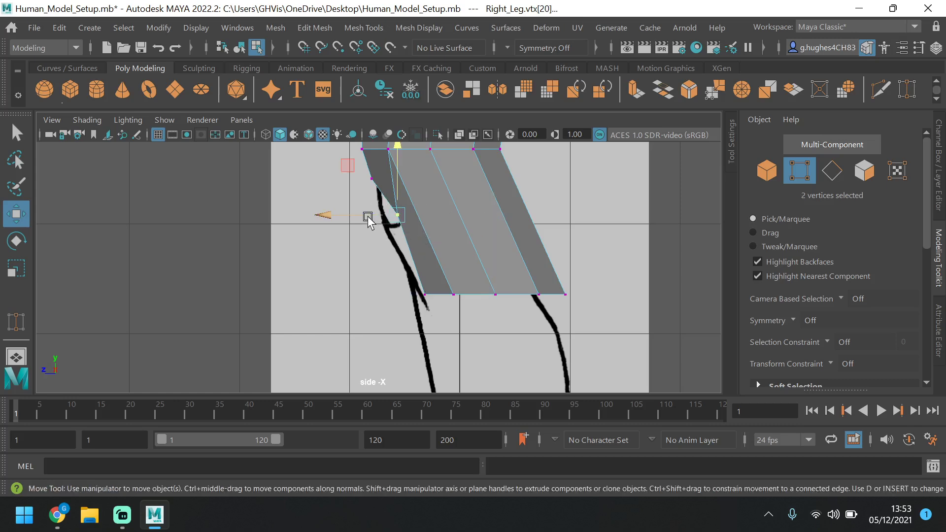
{"action": "key", "text": "space"}
{"action": "key", "text": "space"}
{"action": "key", "text": "space"}
{"action": "key", "text": "space"}
{"action": "left_click_drag", "start_coordinate": [517, 332], "coordinate": [256, 295], "text": "alt"}
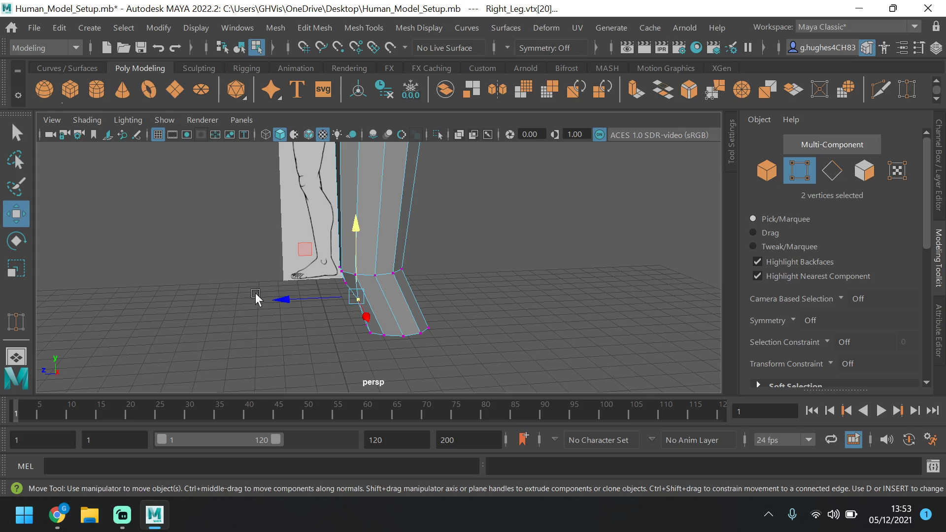
{"action": "left_click", "coordinate": [281, 298]}
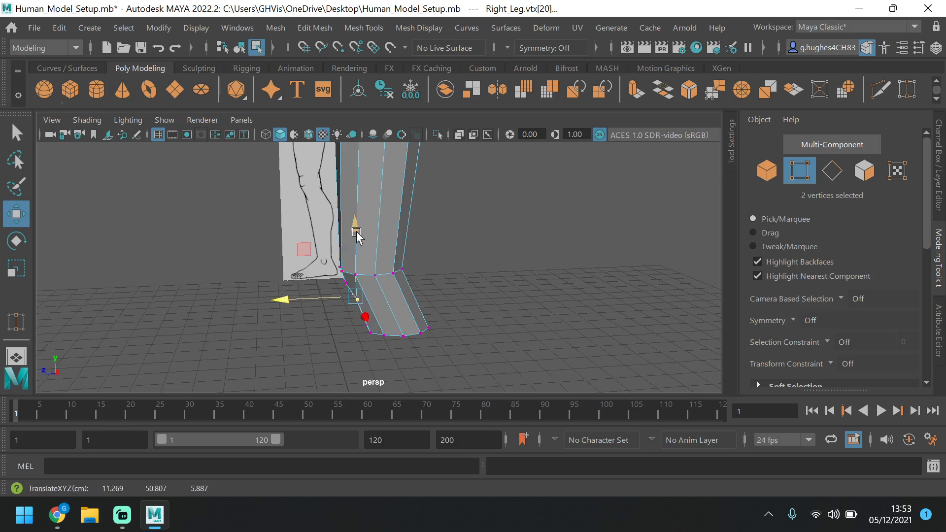
{"action": "left_click_drag", "start_coordinate": [357, 232], "coordinate": [358, 235]}
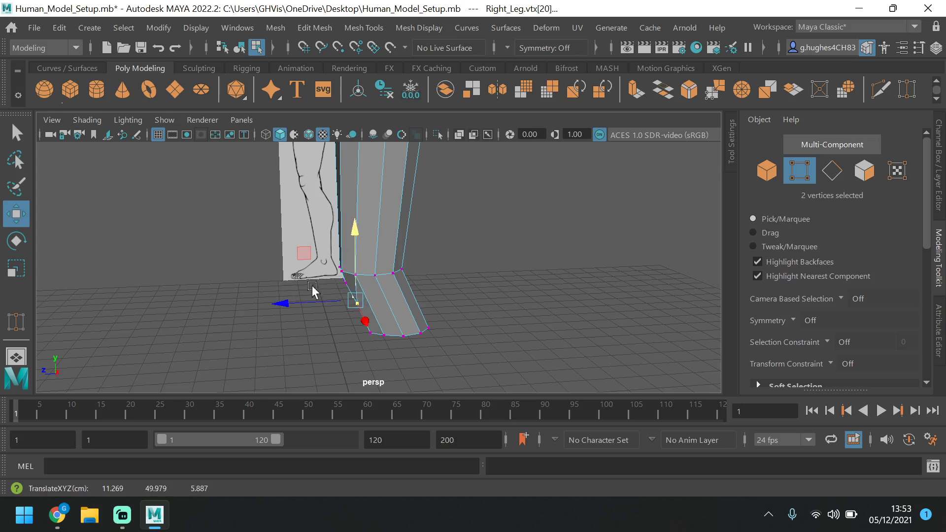
{"action": "left_click_drag", "start_coordinate": [296, 299], "coordinate": [298, 297]}
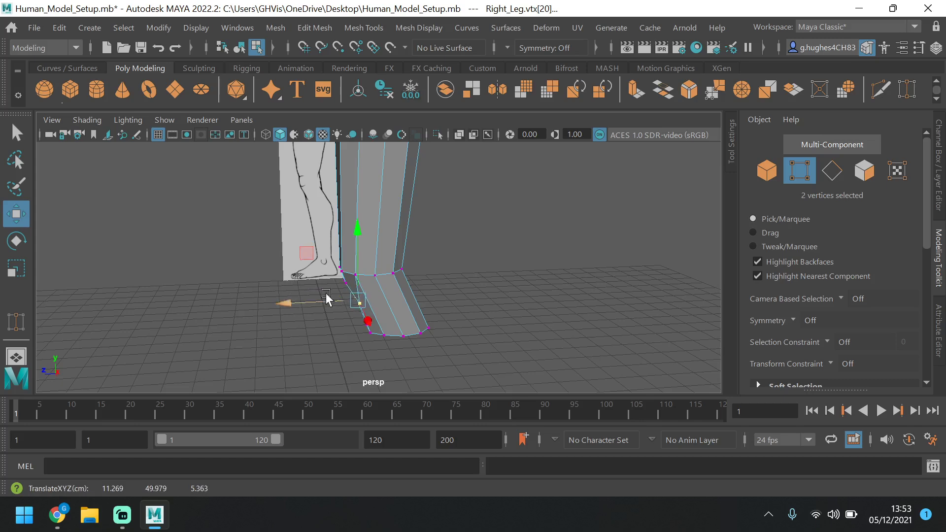
Examine the knee from several angles and highlight the ten-face loop around its lower section to check the topology.
{"action": "key", "text": "space"}
{"action": "key", "text": "space"}
{"action": "left_click_drag", "start_coordinate": [543, 329], "coordinate": [672, 301], "text": "alt"}
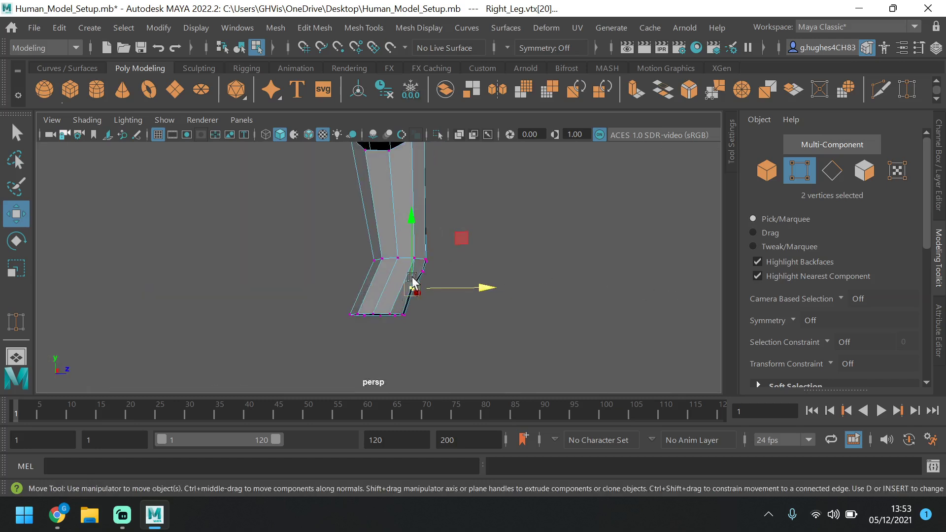
{"action": "left_click_drag", "start_coordinate": [431, 194], "coordinate": [232, 255], "text": "alt"}
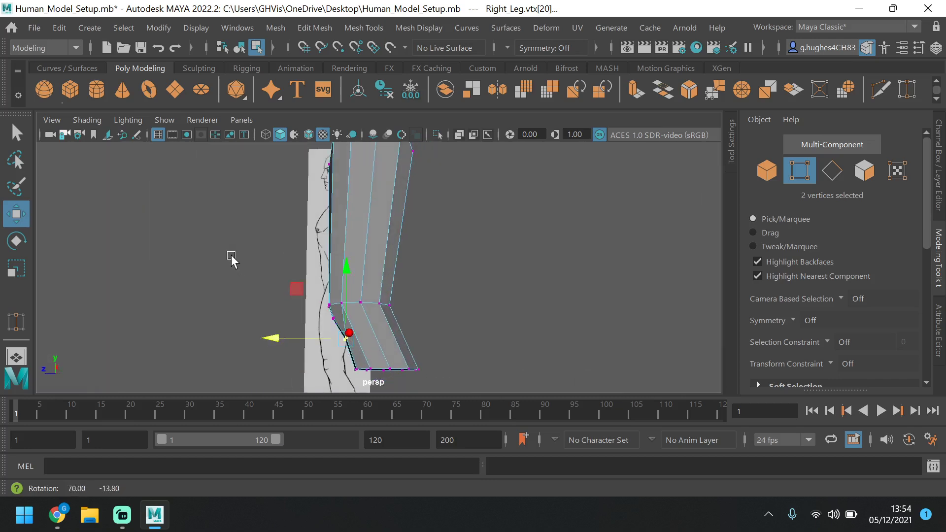
{"action": "left_click_drag", "start_coordinate": [384, 348], "coordinate": [500, 310], "text": "alt"}
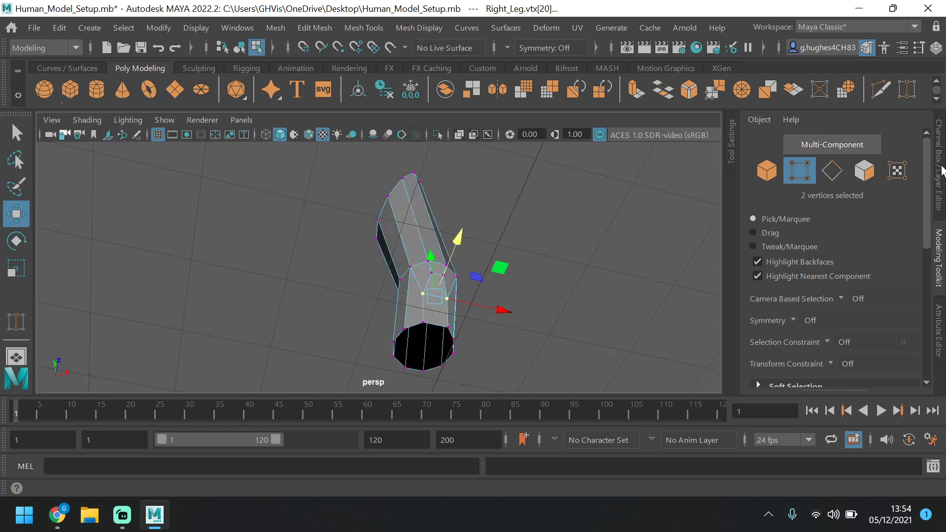
{"action": "left_click", "coordinate": [864, 170]}
{"action": "double_click", "coordinate": [433, 312]}
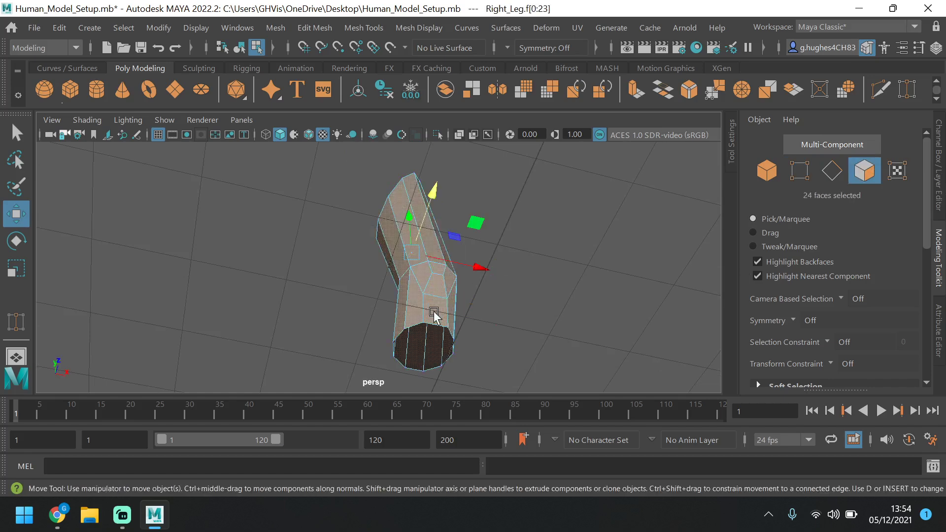
{"action": "left_click", "coordinate": [473, 303]}
{"action": "left_click", "coordinate": [431, 305]}
{"action": "double_click", "coordinate": [415, 298], "text": "shift"}
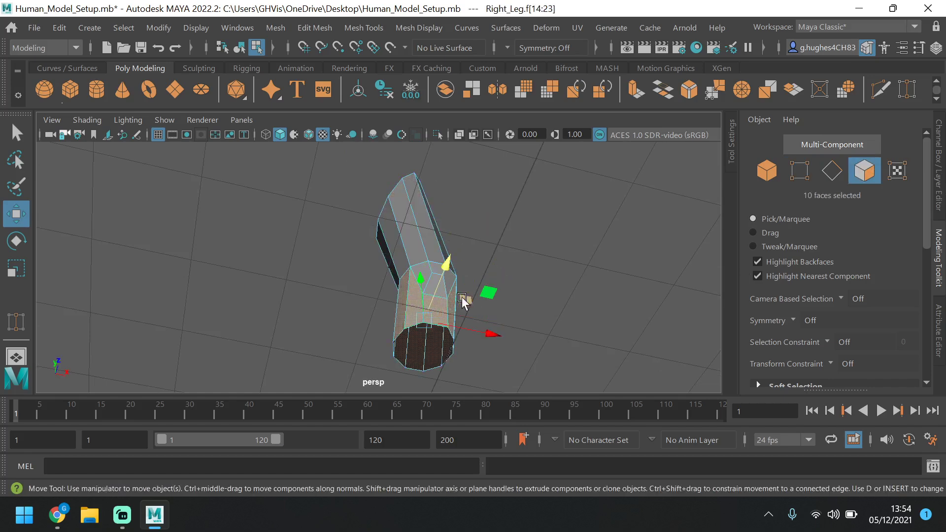
{"action": "left_click", "coordinate": [521, 295]}
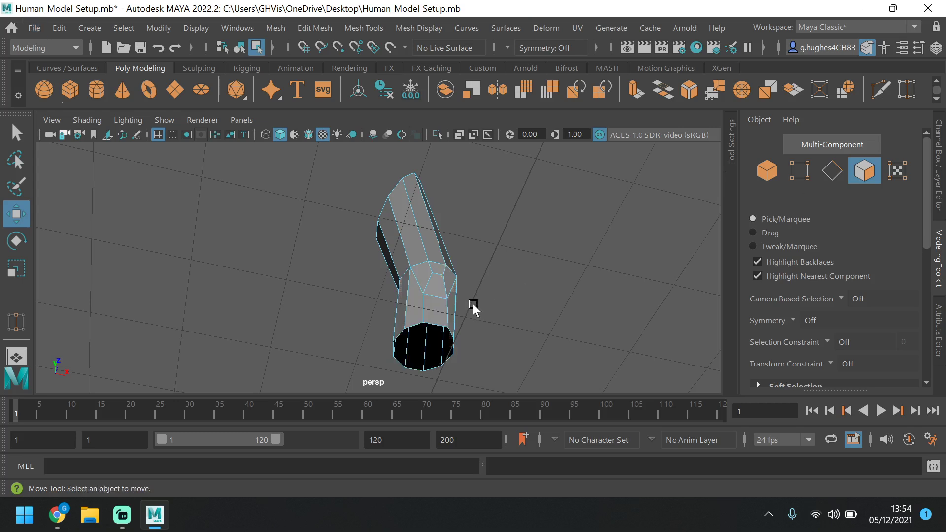
{"action": "left_click", "coordinate": [431, 309]}
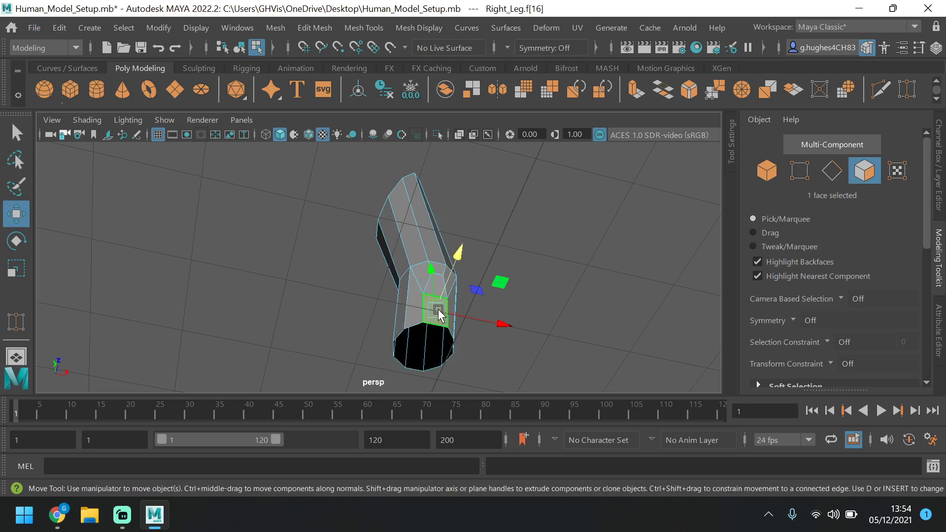
{"action": "double_click", "coordinate": [414, 298], "text": "shift"}
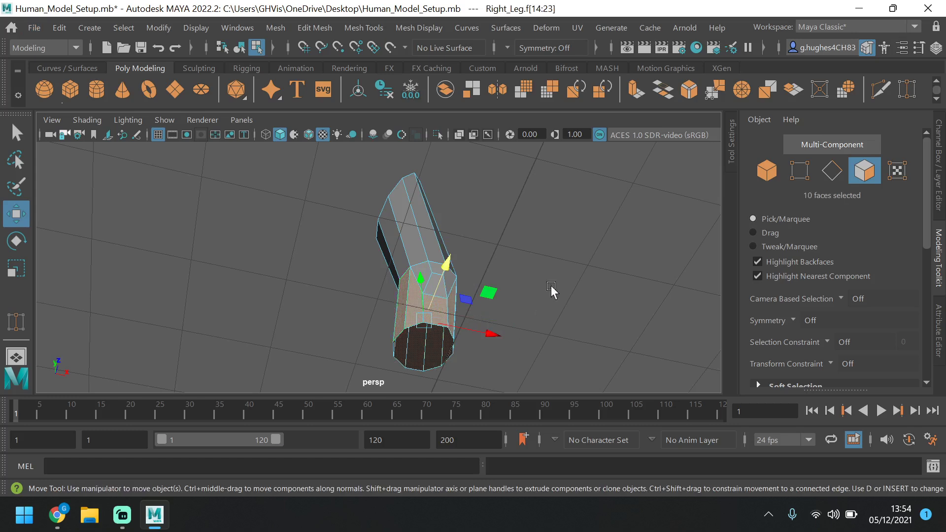
Check how the face loops run around the thigh and kneecap by selecting loops from neighbouring faces.
{"action": "left_click_drag", "start_coordinate": [534, 285], "coordinate": [488, 336], "text": "alt"}
{"action": "left_click", "coordinate": [414, 249]}
{"action": "double_click", "coordinate": [403, 246], "text": "shift"}
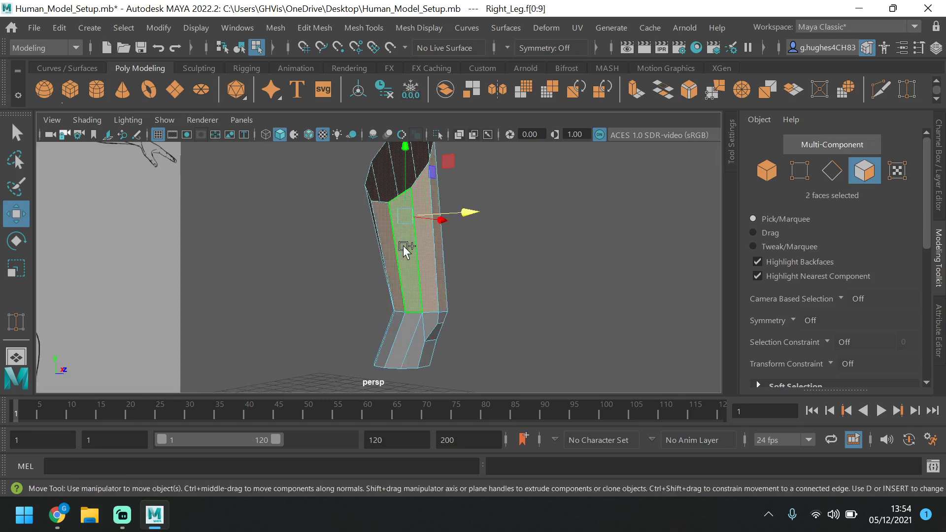
{"action": "mouse_move", "coordinate": [460, 245]}
{"action": "left_mouse_down", "text": "alt"}
{"action": "mouse_move", "coordinate": [364, 244]}
{"action": "mouse_move", "coordinate": [339, 256]}
{"action": "mouse_move", "coordinate": [353, 243]}
{"action": "mouse_move", "coordinate": [417, 264]}
{"action": "left_mouse_up", "text": "alt"}
{"action": "left_click", "coordinate": [412, 317]}
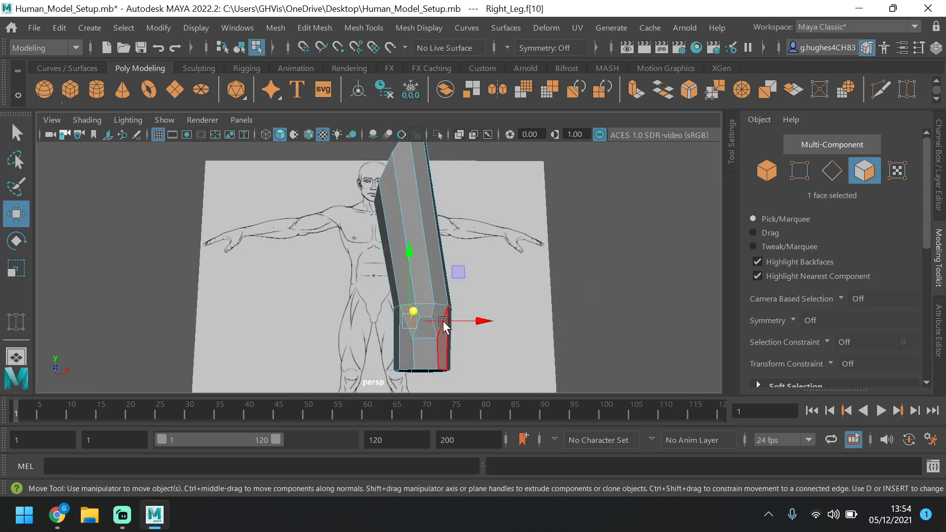
{"action": "double_click", "coordinate": [426, 331], "text": "shift"}
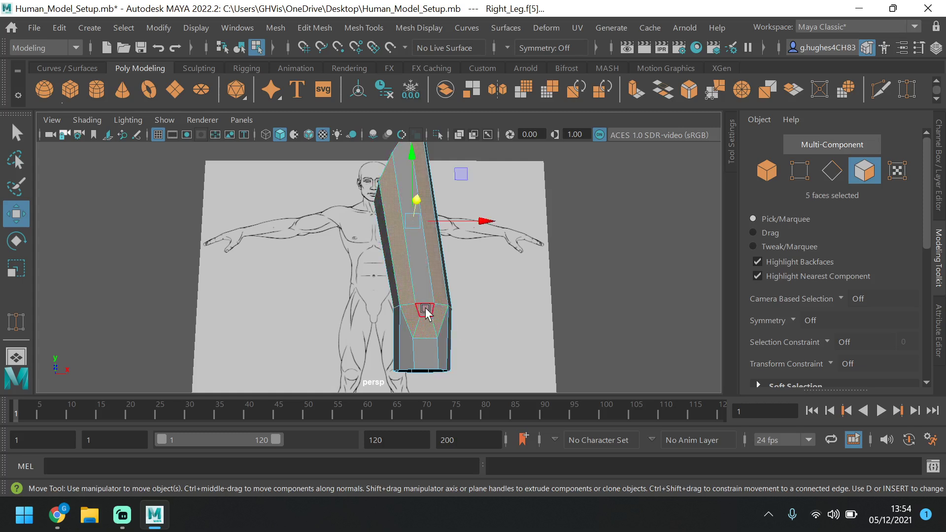
{"action": "double_click", "coordinate": [422, 308]}
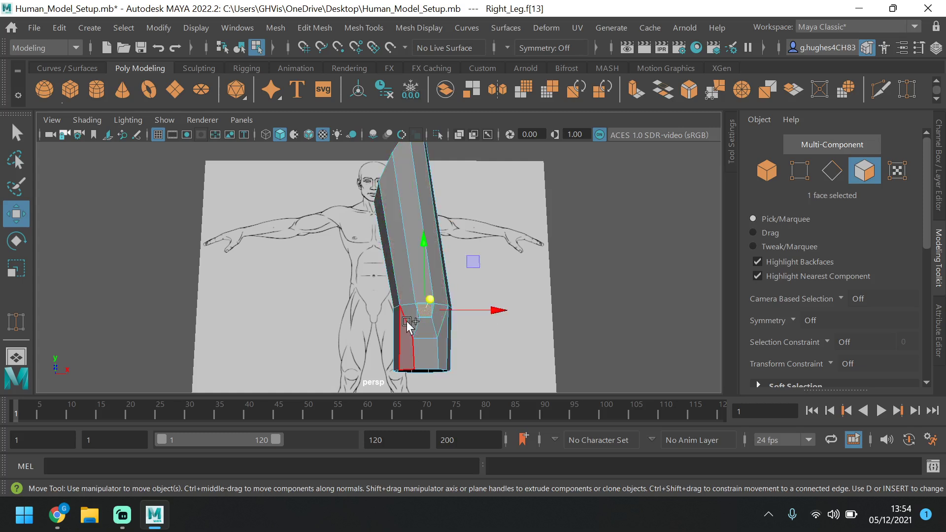
{"action": "double_click", "coordinate": [409, 317], "text": "shift"}
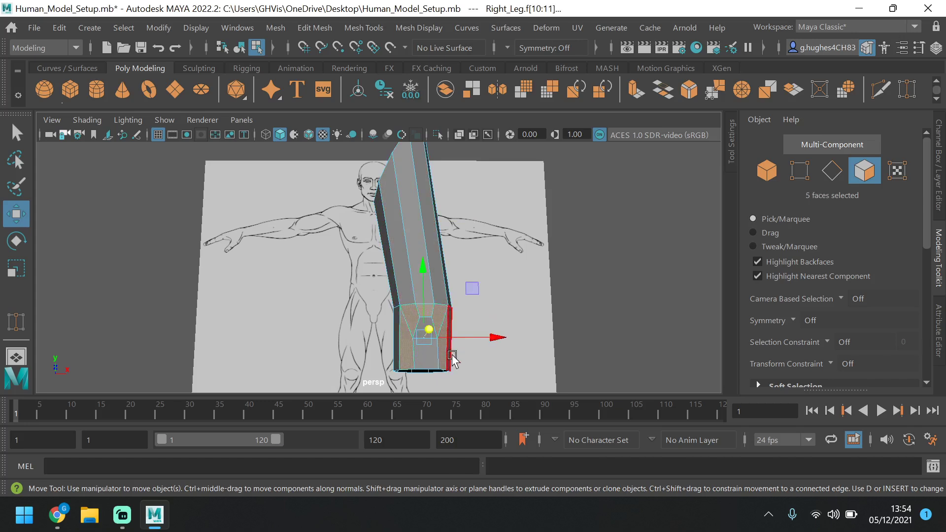
Select the ten-edge loop of the knee's open lower rim and move it slightly outward to about X 12.05 against the front reference.
{"action": "mouse_move", "coordinate": [449, 335]}
{"action": "left_mouse_down", "text": "alt"}
{"action": "mouse_move", "coordinate": [571, 298]}
{"action": "mouse_move", "coordinate": [523, 311]}
{"action": "mouse_move", "coordinate": [419, 309]}
{"action": "mouse_move", "coordinate": [379, 295]}
{"action": "mouse_move", "coordinate": [411, 280]}
{"action": "mouse_move", "coordinate": [392, 277]}
{"action": "left_mouse_up", "text": "alt"}
{"action": "key", "text": "space"}
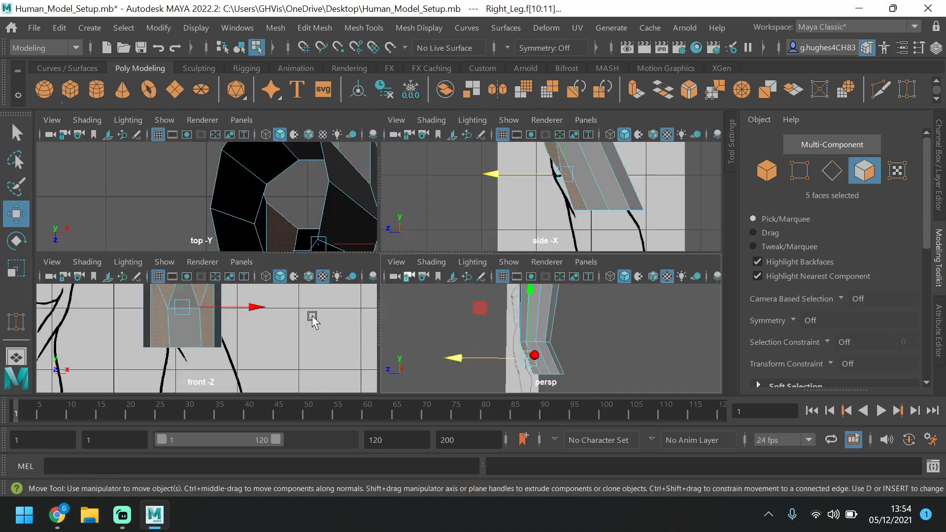
{"action": "key", "text": "space"}
{"action": "scroll", "coordinate": [338, 313], "scroll_direction": "down", "scroll_amount": 5}
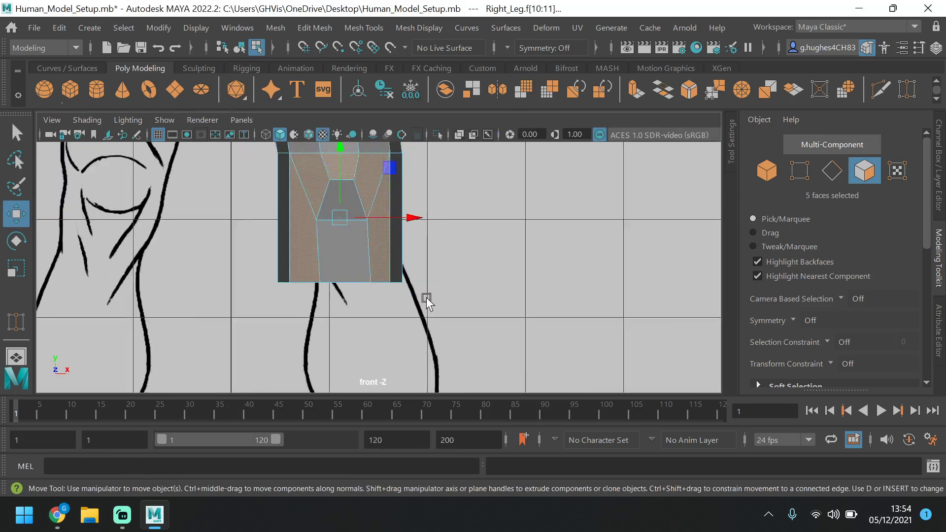
{"action": "scroll", "coordinate": [422, 298], "scroll_direction": "down", "scroll_amount": 3}
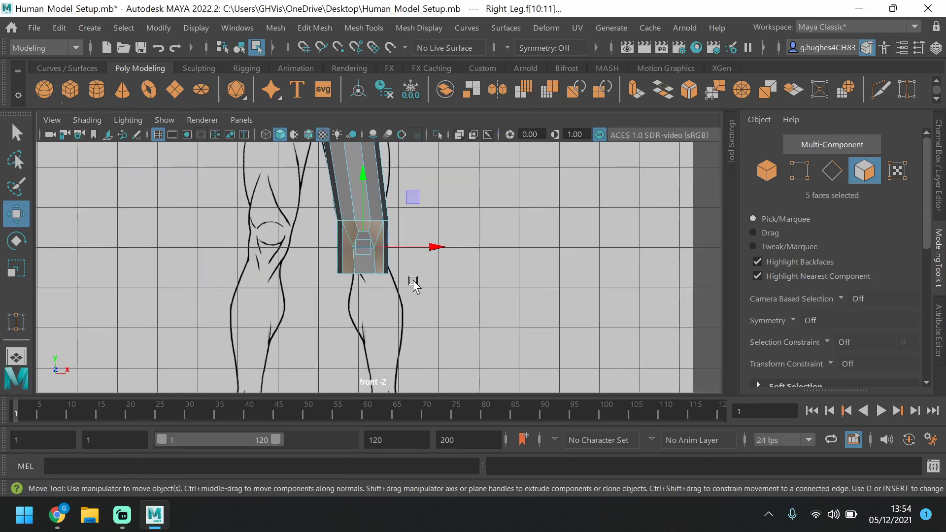
{"action": "left_click", "coordinate": [830, 170]}
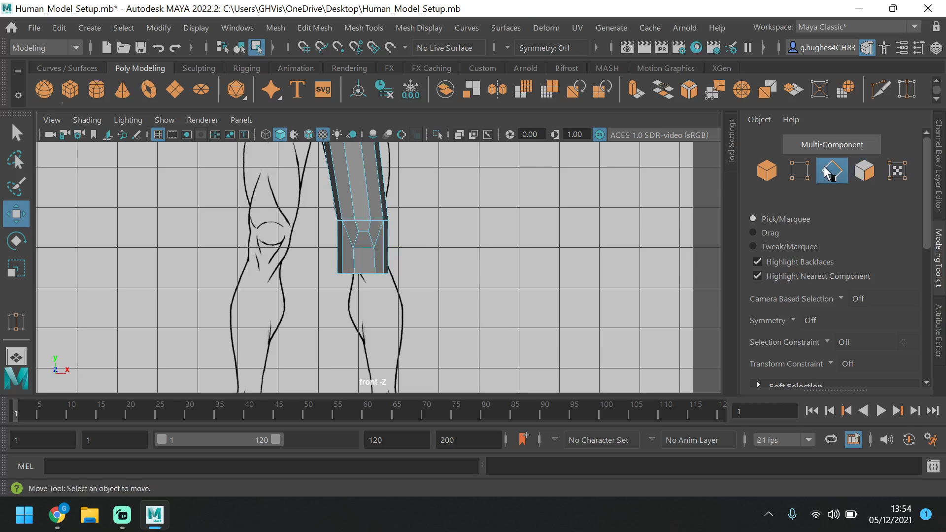
{"action": "double_click", "coordinate": [369, 274]}
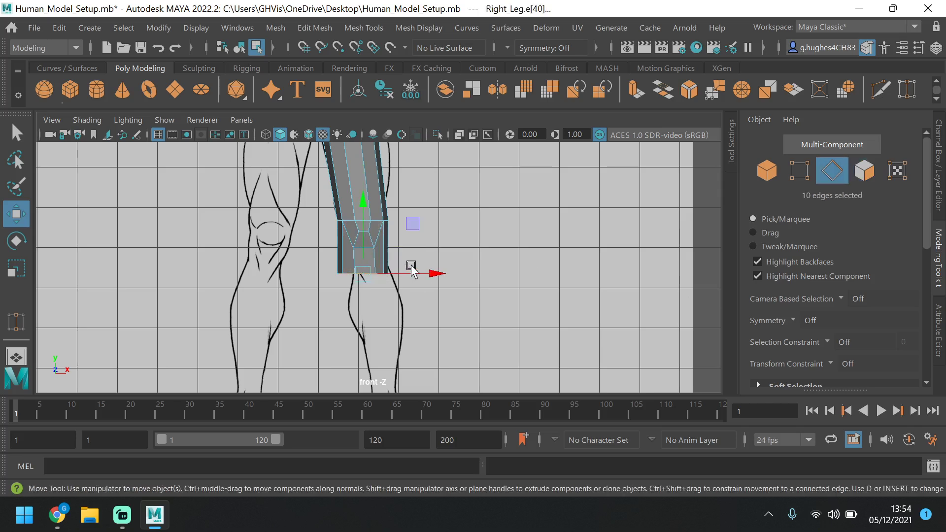
{"action": "left_click", "coordinate": [412, 267]}
{"action": "double_click", "coordinate": [365, 273]}
{"action": "left_click_drag", "start_coordinate": [427, 274], "coordinate": [432, 273]}
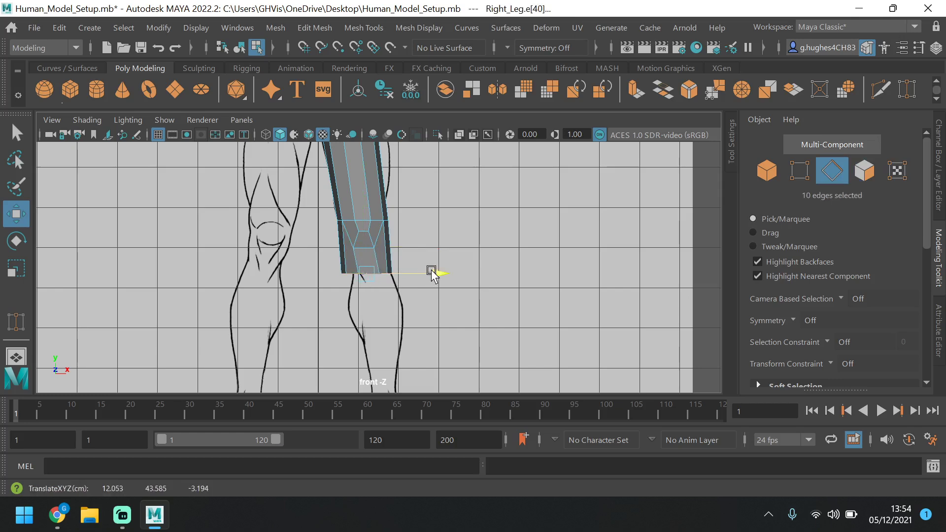
Select the edge at the kneecap's lower border and move it slightly sideways to about X 11.64 in the front view.
{"action": "left_click", "coordinate": [365, 253]}
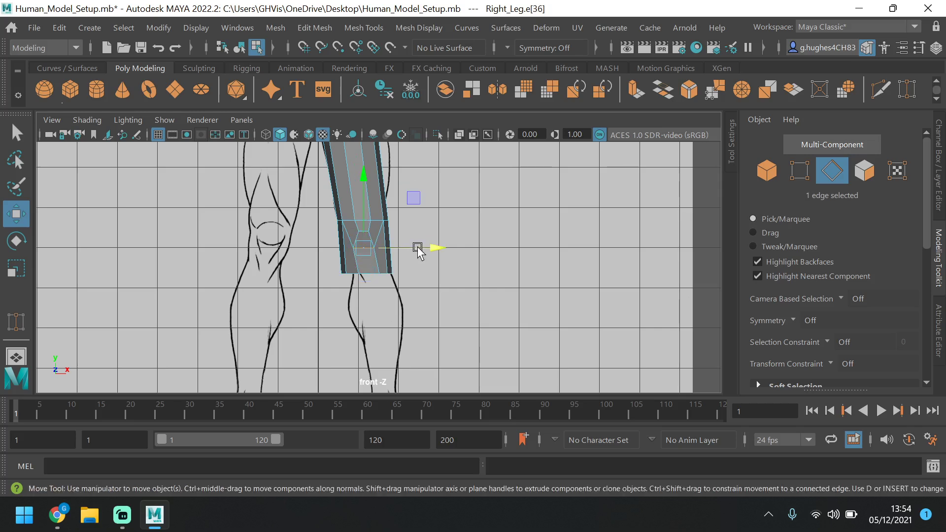
{"action": "left_click", "coordinate": [429, 254]}
{"action": "key", "text": "ctrl+z"}
{"action": "left_click_drag", "start_coordinate": [430, 247], "coordinate": [431, 247]}
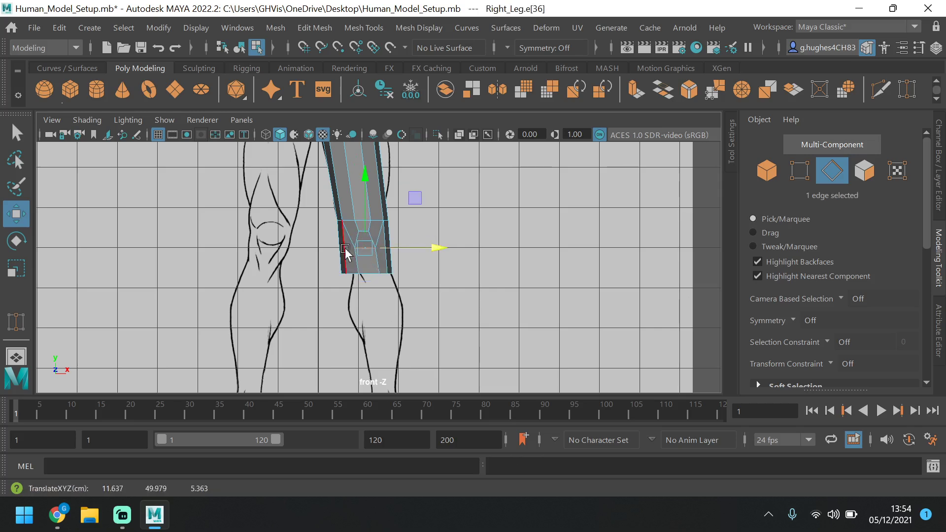
Reselect the ten rim edges and compare the knee with the leg drawings in the front and side views.
{"action": "scroll", "coordinate": [412, 388], "scroll_direction": "down", "scroll_amount": 2}
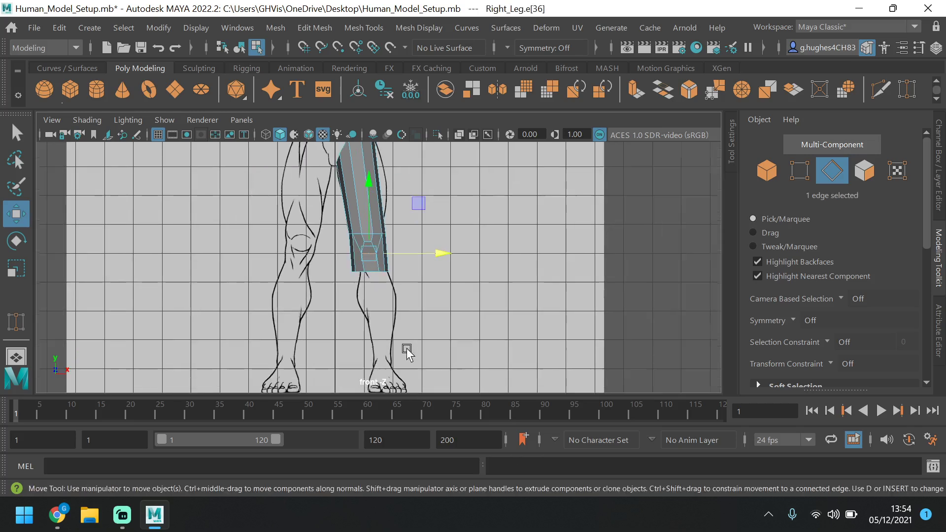
{"action": "double_click", "coordinate": [374, 271]}
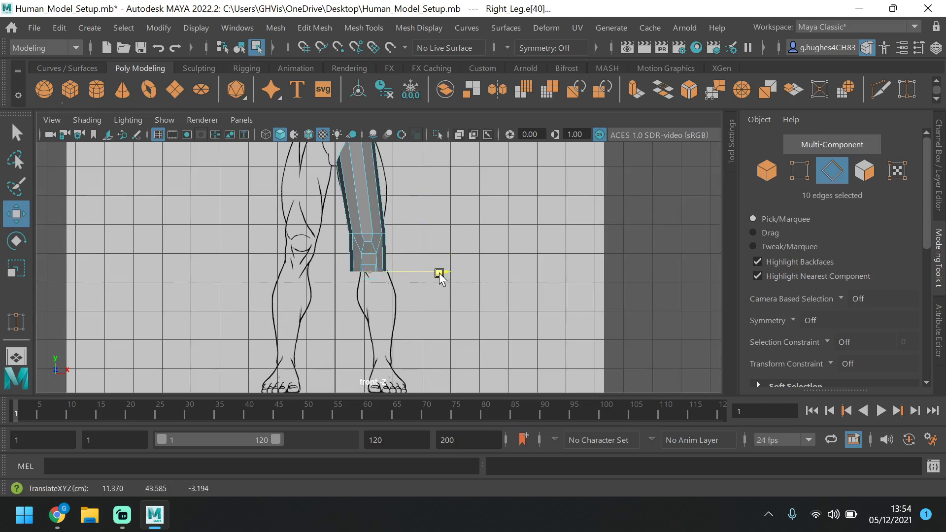
{"action": "scroll", "coordinate": [440, 272], "scroll_direction": "down", "scroll_amount": 2}
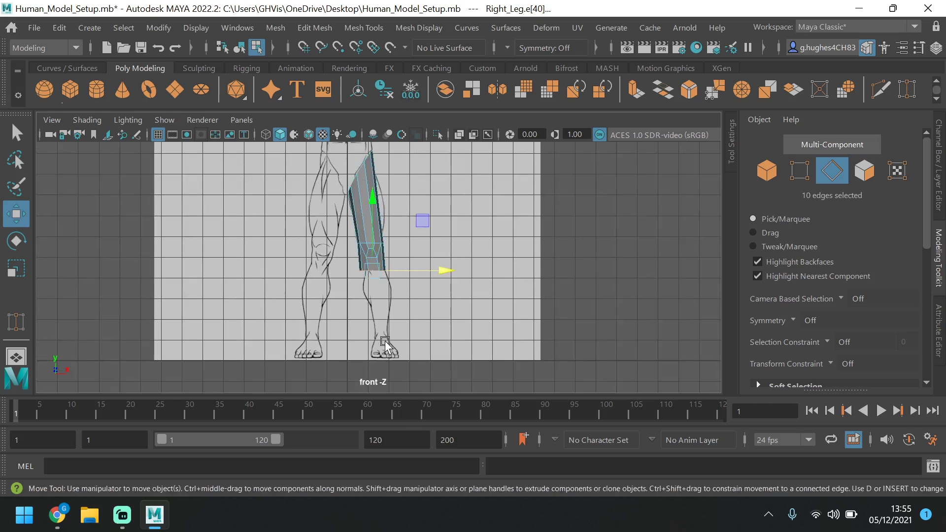
{"action": "key", "text": "space"}
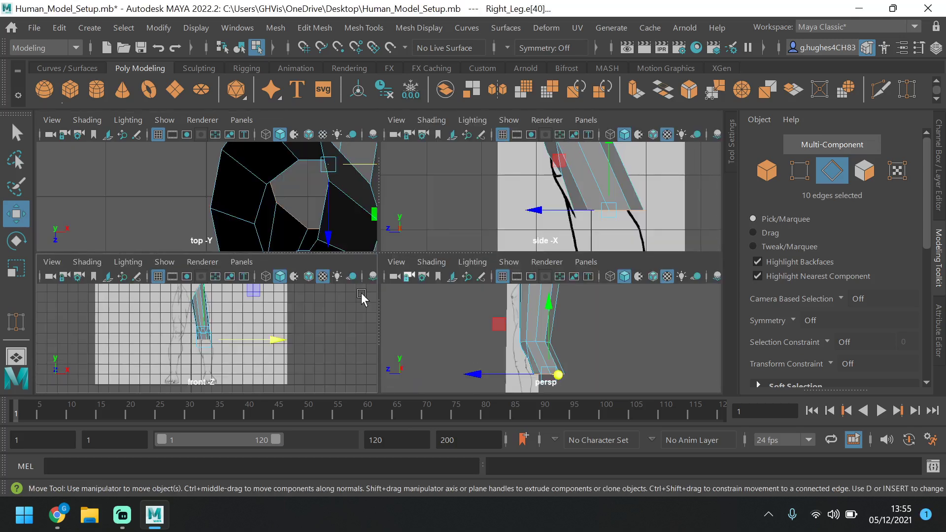
{"action": "key", "text": "space"}
{"action": "key", "text": "space"}
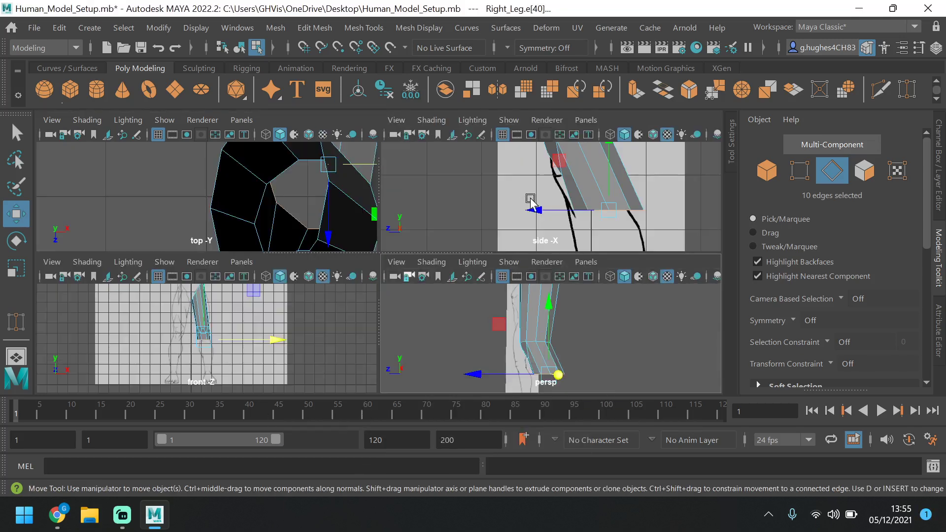
{"action": "key", "text": "space"}
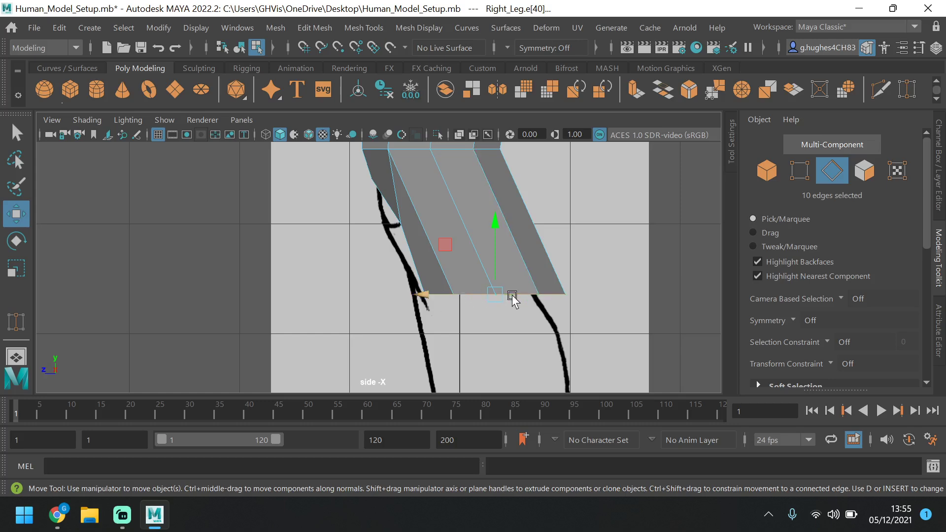
{"action": "key", "text": "space"}
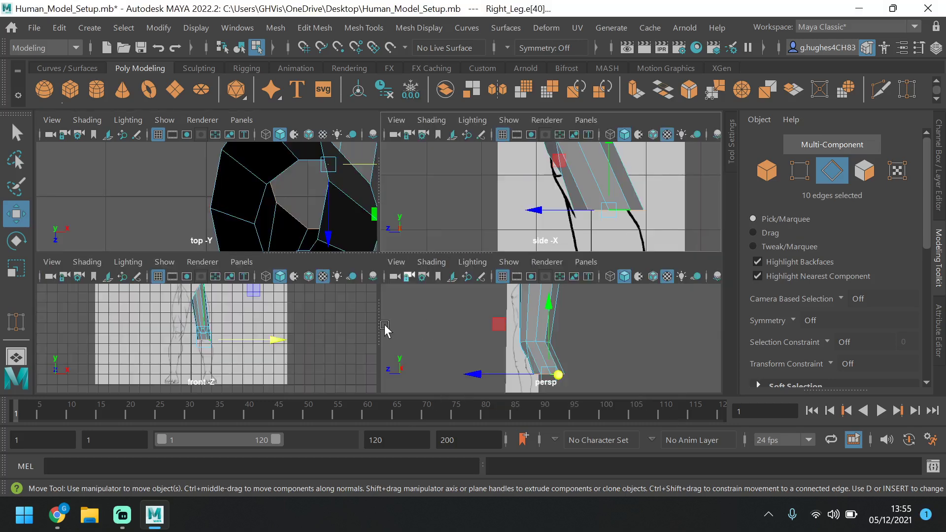
{"action": "key", "text": "space"}
{"action": "scroll", "coordinate": [483, 295], "scroll_direction": "up", "scroll_amount": 6}
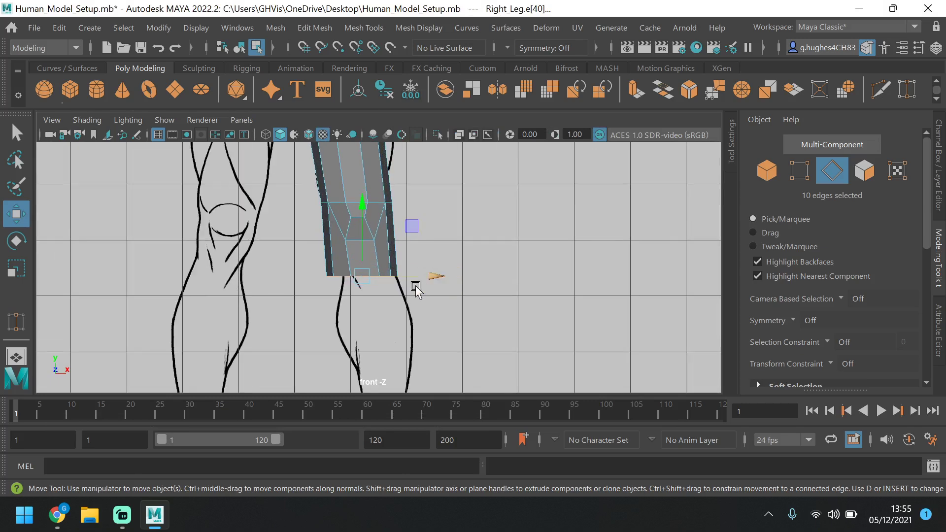
Scale the rim's edge loop slightly wider along X in the front view and undo the narrowing attempt.
{"action": "left_click", "coordinate": [16, 269]}
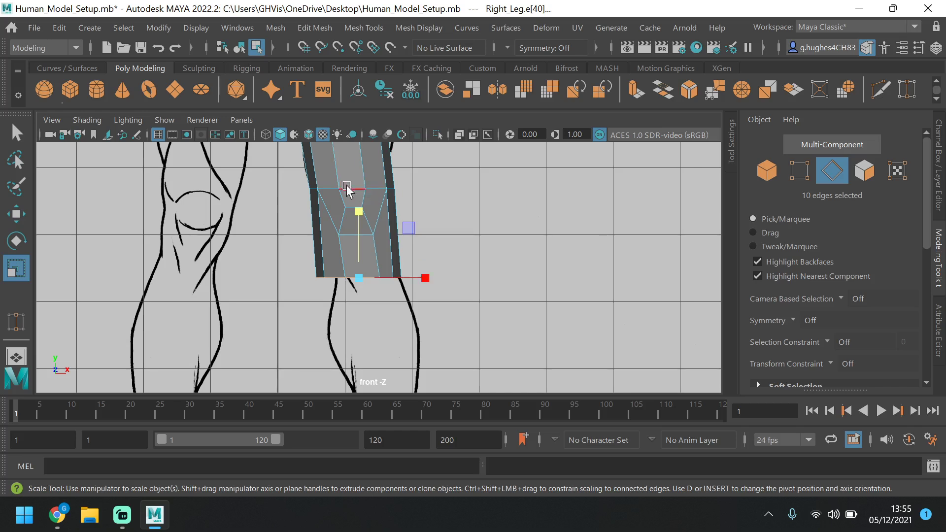
{"action": "mouse_move", "coordinate": [424, 279]}
{"action": "left_mouse_down"}
{"action": "mouse_move", "coordinate": [431, 273]}
{"action": "mouse_move", "coordinate": [418, 279]}
{"action": "left_mouse_up"}
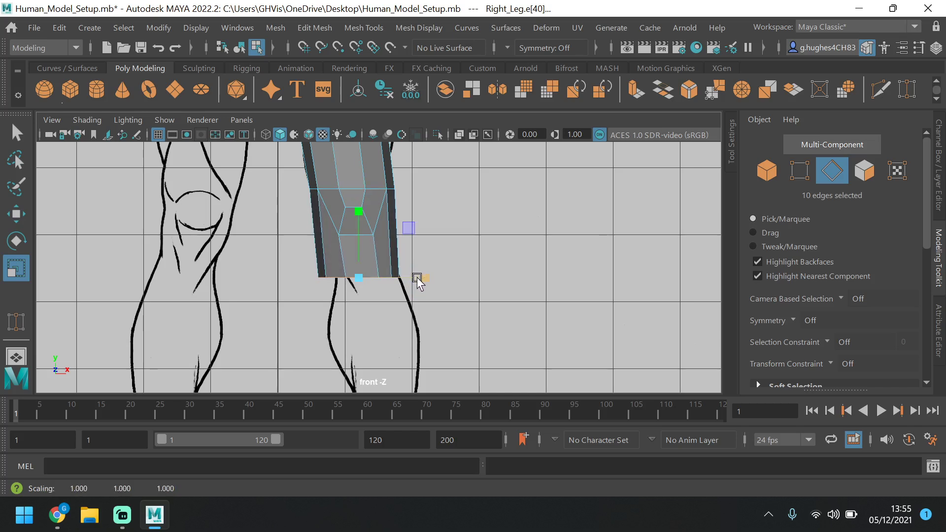
{"action": "key", "text": "ctrl+z"}
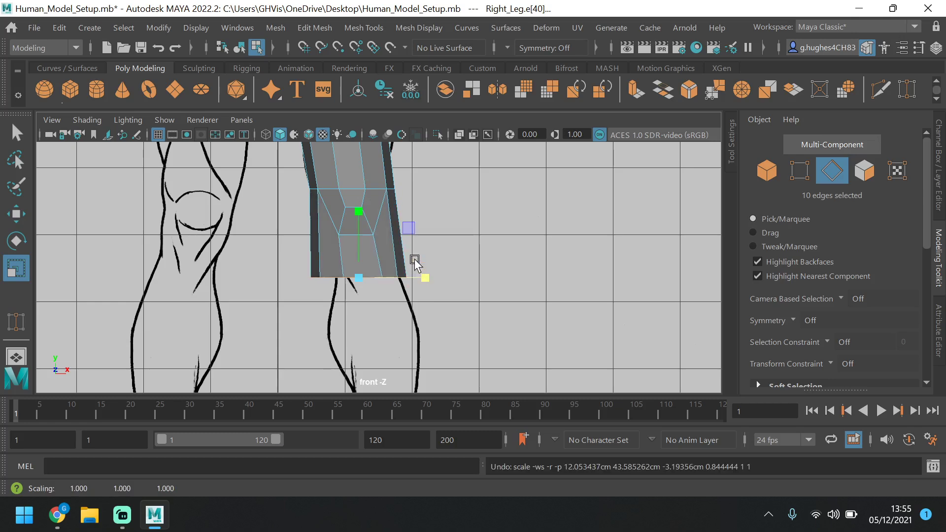
Select the ten-edge loop of the knee's open lower rim and extrude it straight down to the ankle, at about Y 13.4.
{"action": "scroll", "coordinate": [431, 253], "scroll_direction": "down", "scroll_amount": 5}
{"action": "scroll", "coordinate": [414, 249], "scroll_direction": "up", "scroll_amount": 4}
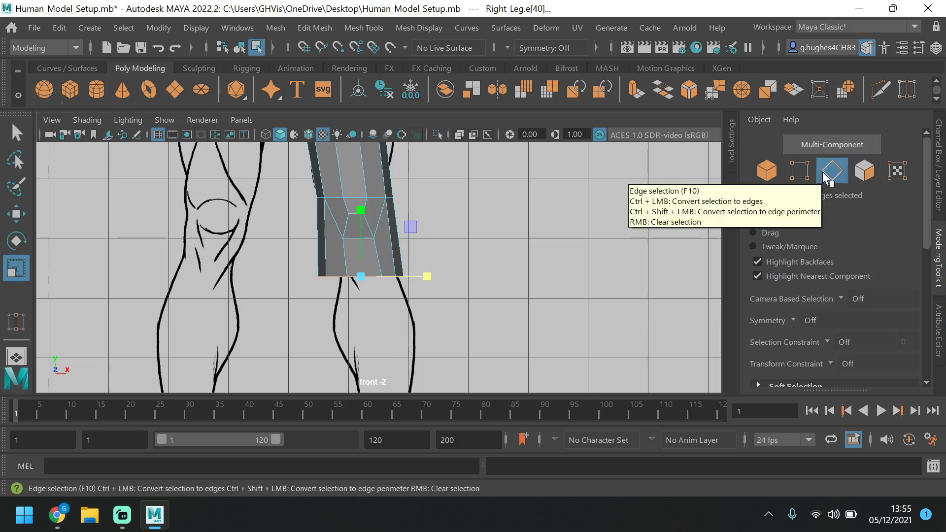
{"action": "left_click", "coordinate": [16, 213]}
{"action": "left_click", "coordinate": [340, 307]}
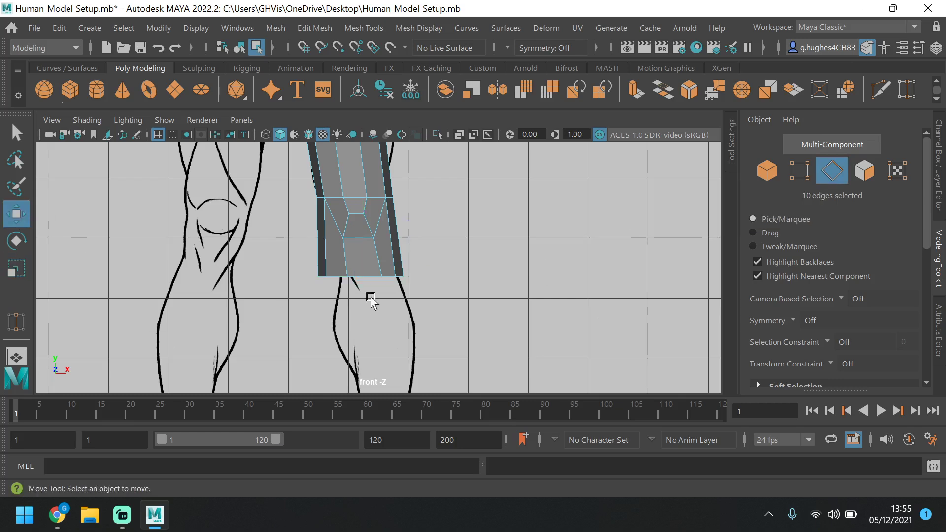
{"action": "double_click", "coordinate": [365, 274]}
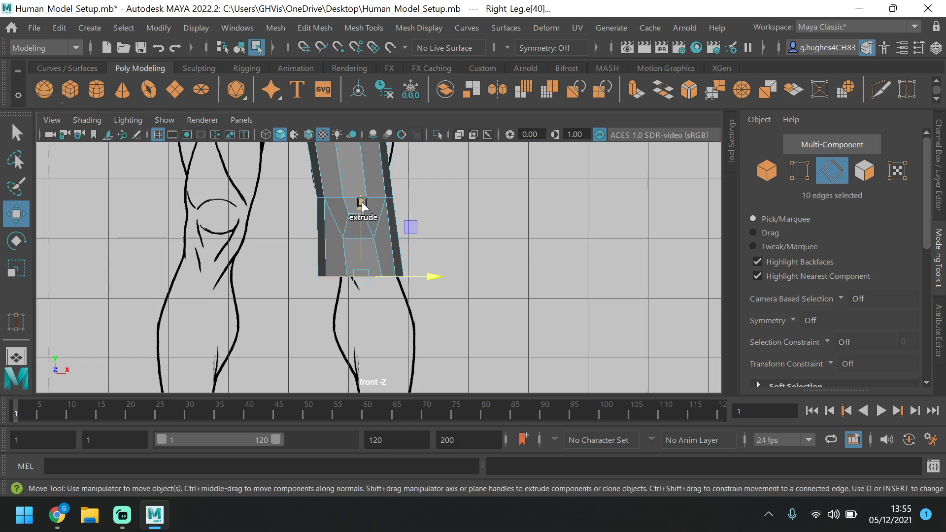
{"action": "left_click_drag", "start_coordinate": [362, 206], "coordinate": [406, 349], "text": "shift"}
{"action": "middle_click_drag", "start_coordinate": [482, 268], "coordinate": [459, 93], "text": "alt"}
{"action": "left_click", "coordinate": [338, 189]}
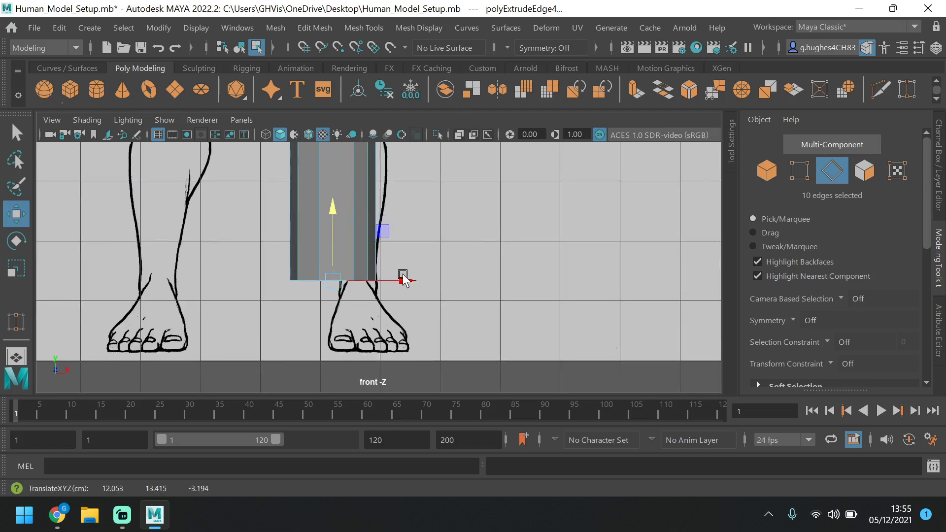
Narrow the extruded ankle loop along X and shift it outward to about X 15.84, matching the front reference.
{"action": "left_click_drag", "start_coordinate": [402, 274], "coordinate": [416, 270]}
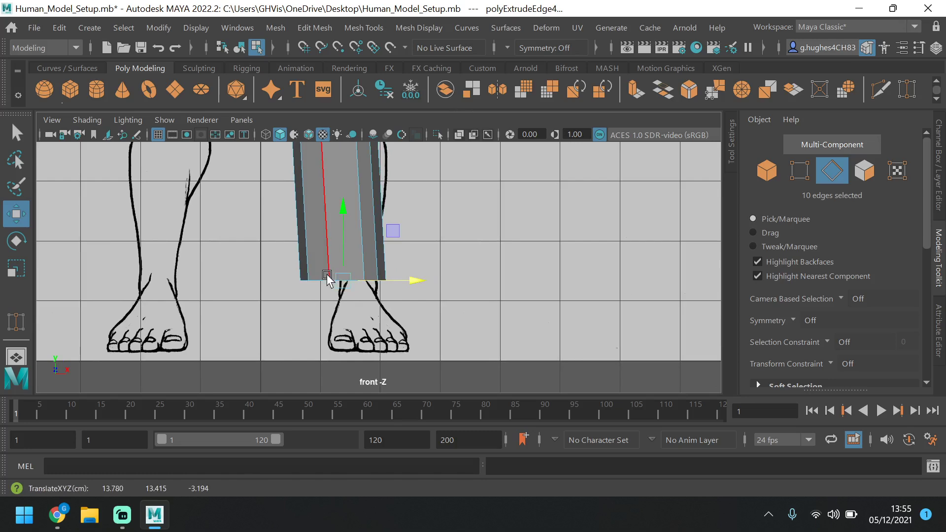
{"action": "left_click", "coordinate": [20, 270]}
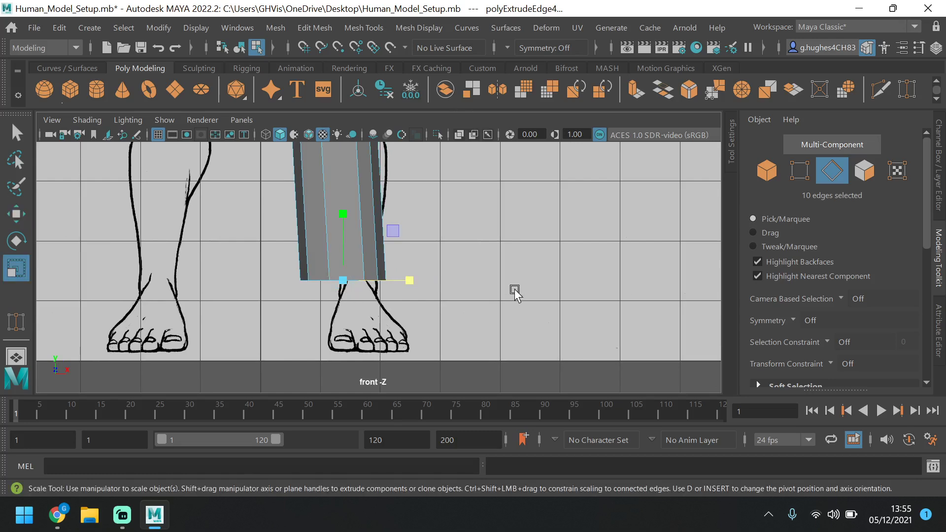
{"action": "left_click_drag", "start_coordinate": [410, 277], "coordinate": [375, 278]}
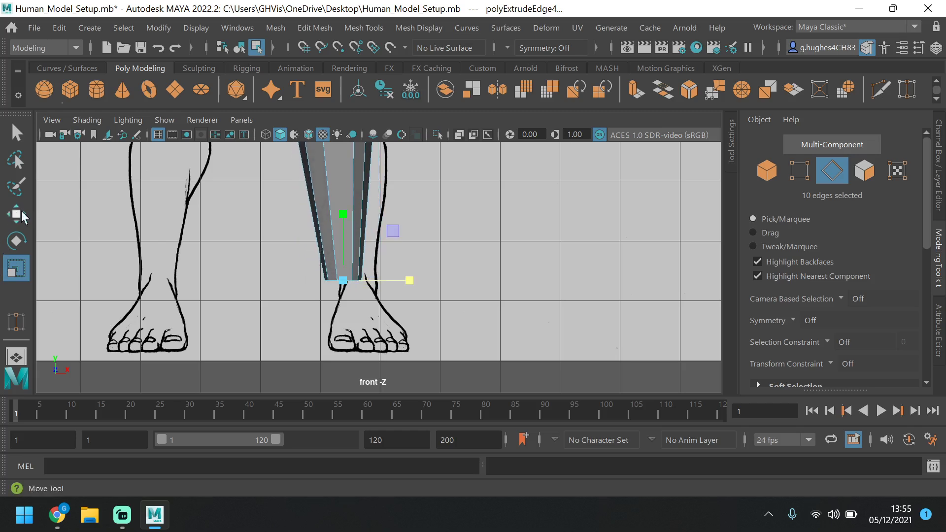
{"action": "left_click", "coordinate": [17, 217]}
{"action": "left_click_drag", "start_coordinate": [420, 280], "coordinate": [434, 267]}
{"action": "scroll", "coordinate": [432, 266], "scroll_direction": "down", "scroll_amount": 6}
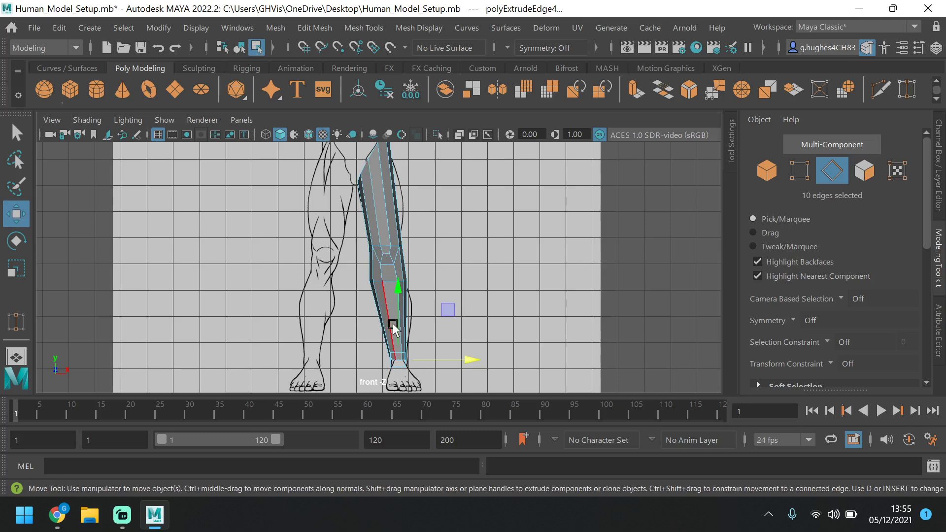
Select the ankle's edge loop in the side view and scale it narrower along Z towards the reference ankle's width.
{"action": "key", "text": "space"}
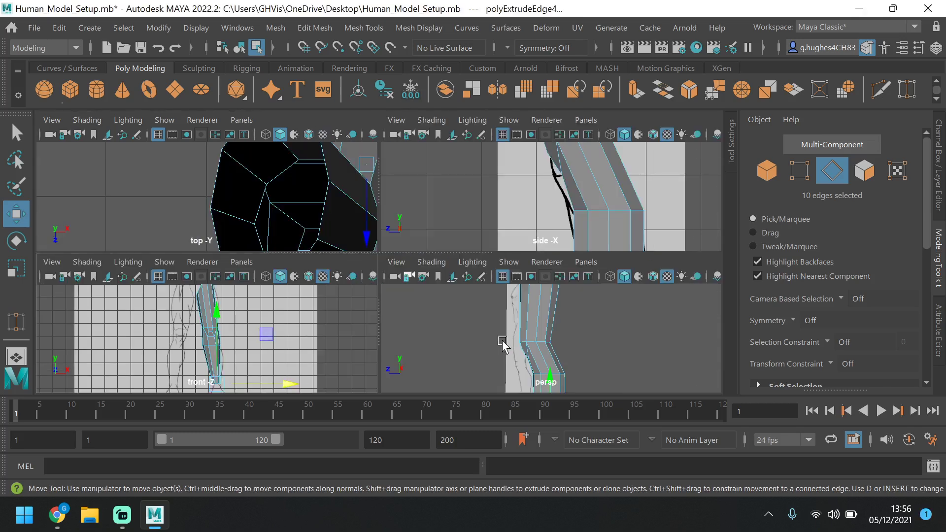
{"action": "key", "text": "space"}
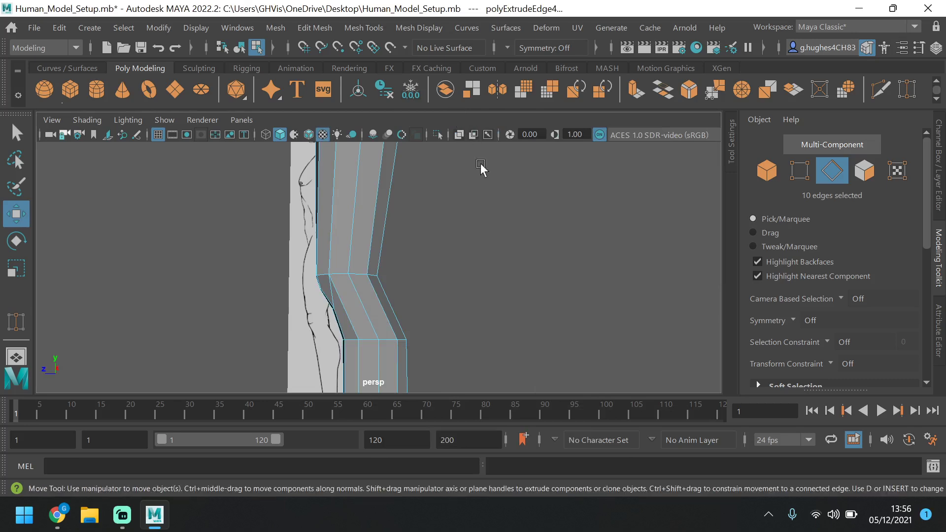
{"action": "key", "text": "space"}
{"action": "key", "text": "space"}
{"action": "scroll", "coordinate": [473, 246], "scroll_direction": "down", "scroll_amount": 4}
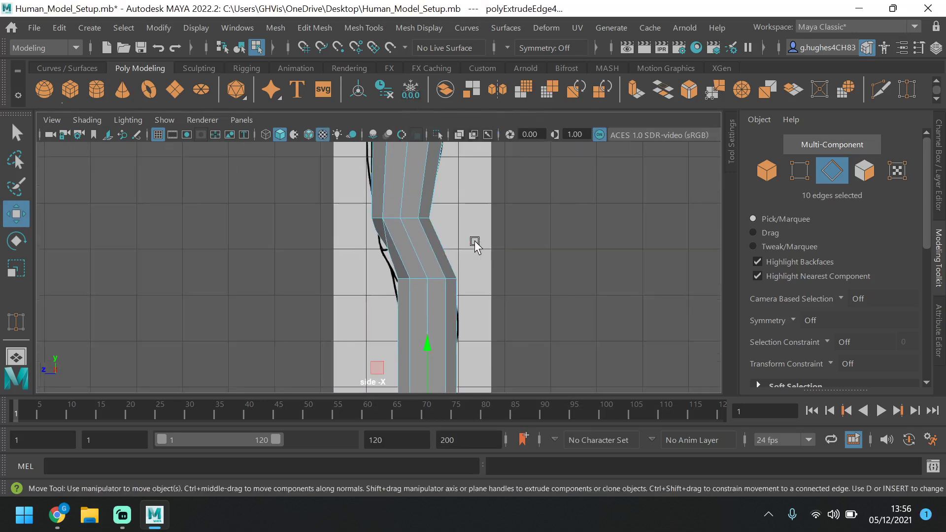
{"action": "scroll", "coordinate": [443, 207], "scroll_direction": "up", "scroll_amount": 3}
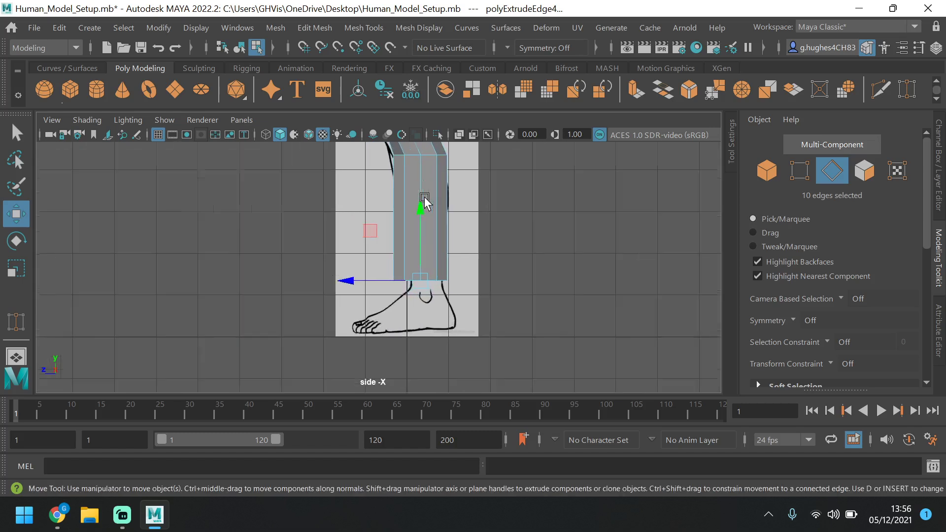
{"action": "double_click", "coordinate": [442, 277]}
{"action": "left_click", "coordinate": [12, 268]}
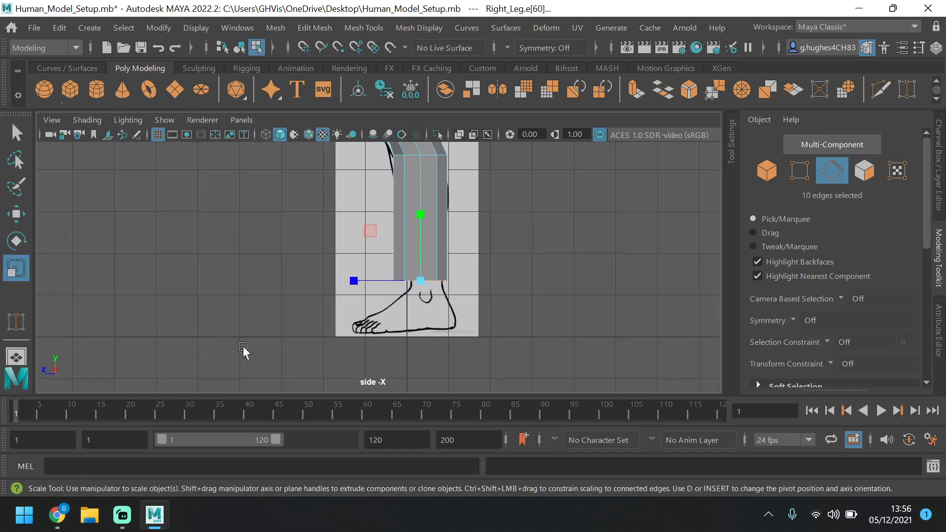
{"action": "left_click_drag", "start_coordinate": [354, 281], "coordinate": [386, 279]}
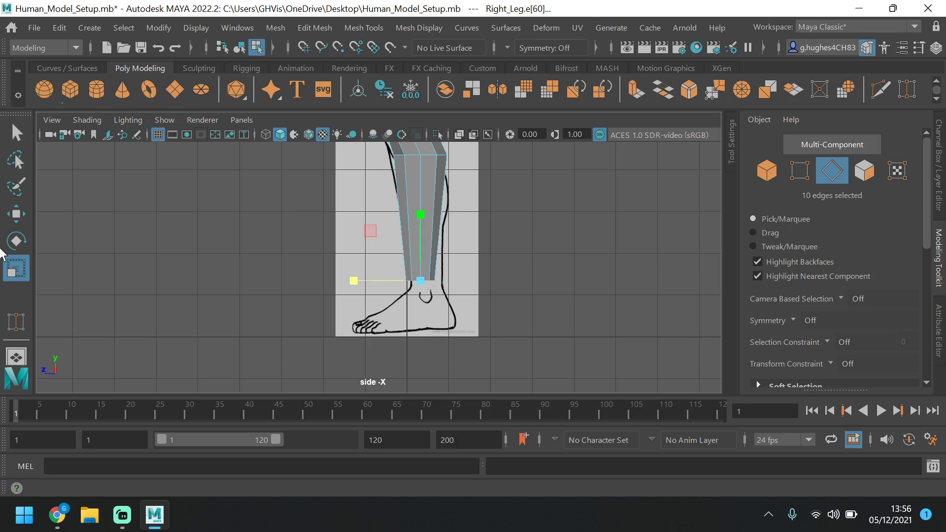
Move the ankle's edge loop back to about Z -5.32 over the reference ankle in the side view.
{"action": "key", "text": "w"}
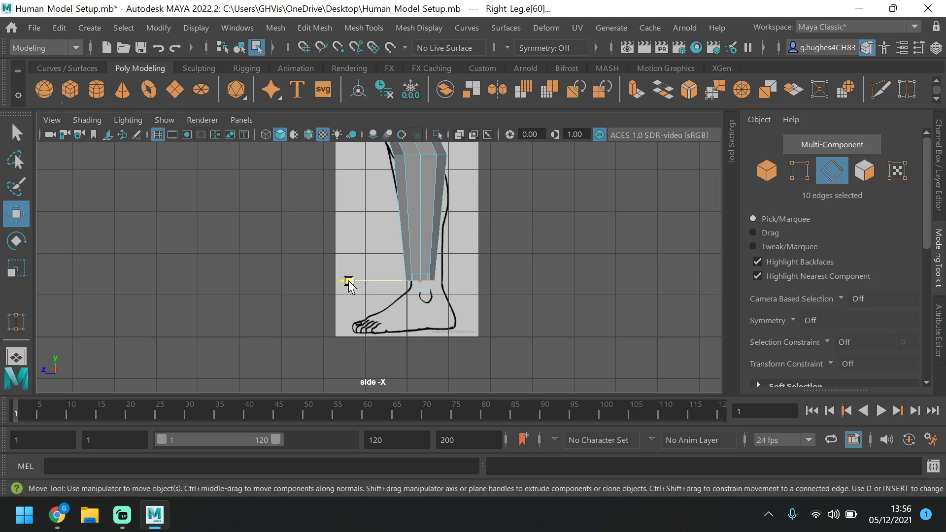
{"action": "left_click_drag", "start_coordinate": [348, 281], "coordinate": [356, 281]}
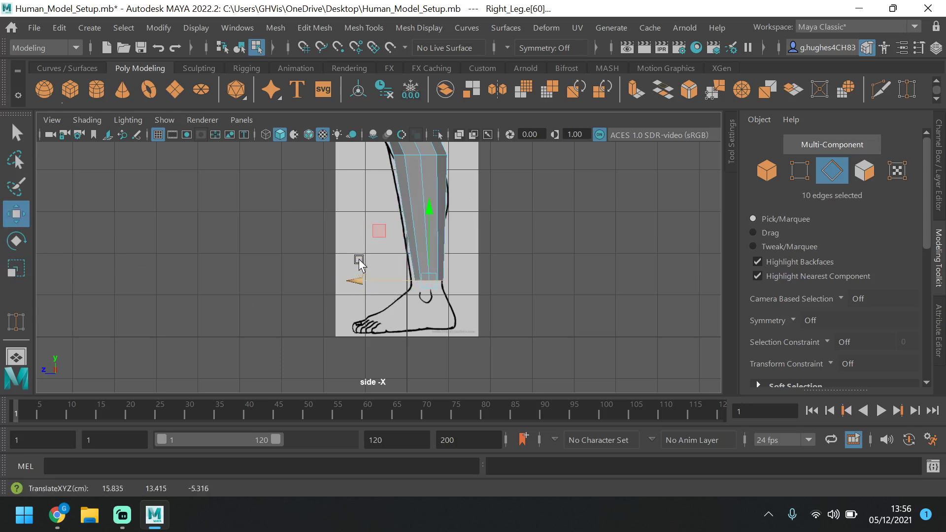
{"action": "scroll", "coordinate": [450, 199], "scroll_direction": "down", "scroll_amount": 5}
{"action": "scroll", "coordinate": [449, 199], "scroll_direction": "up", "scroll_amount": 5}
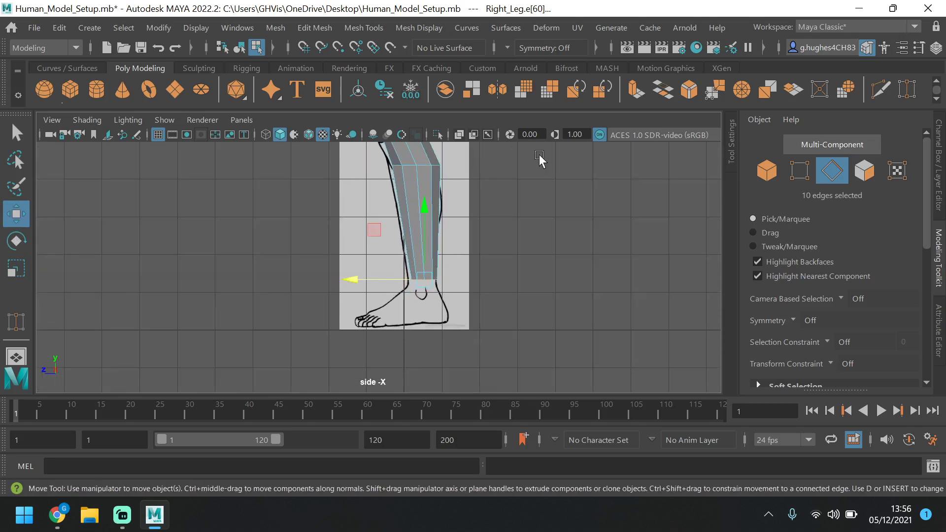
Move the edge loop below the knee to about Z -2.44 and lower it to about Y 40.25 in the side view.
{"action": "scroll", "coordinate": [429, 232], "scroll_direction": "up", "scroll_amount": 2}
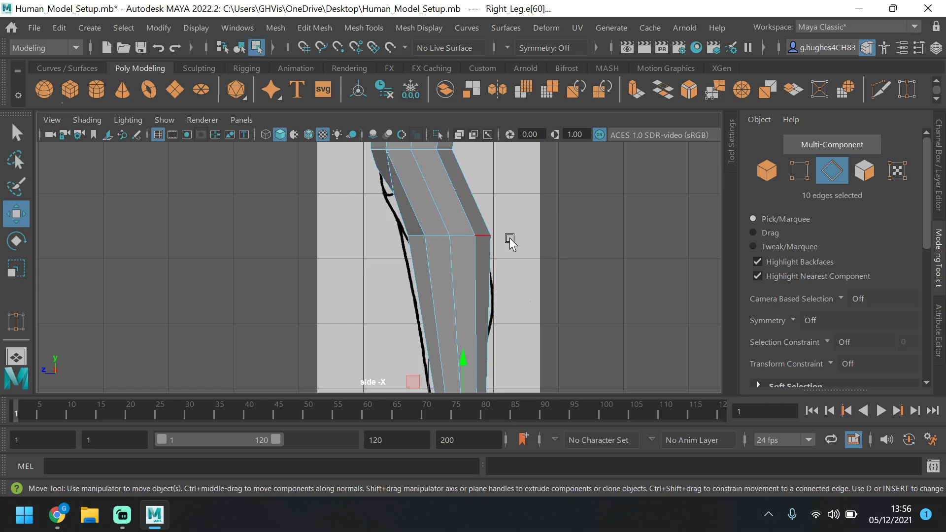
{"action": "double_click", "coordinate": [432, 233]}
{"action": "left_click_drag", "start_coordinate": [432, 234], "coordinate": [406, 235]}
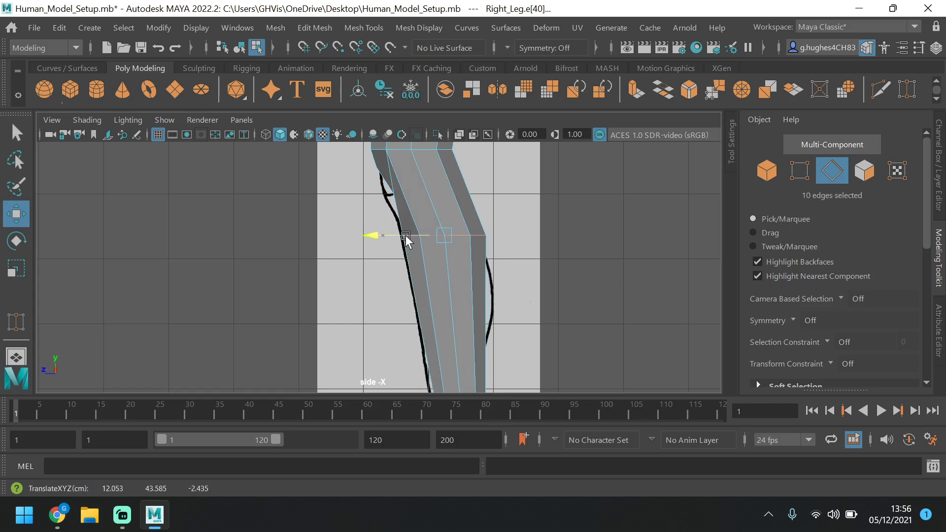
{"action": "left_click_drag", "start_coordinate": [444, 166], "coordinate": [445, 192]}
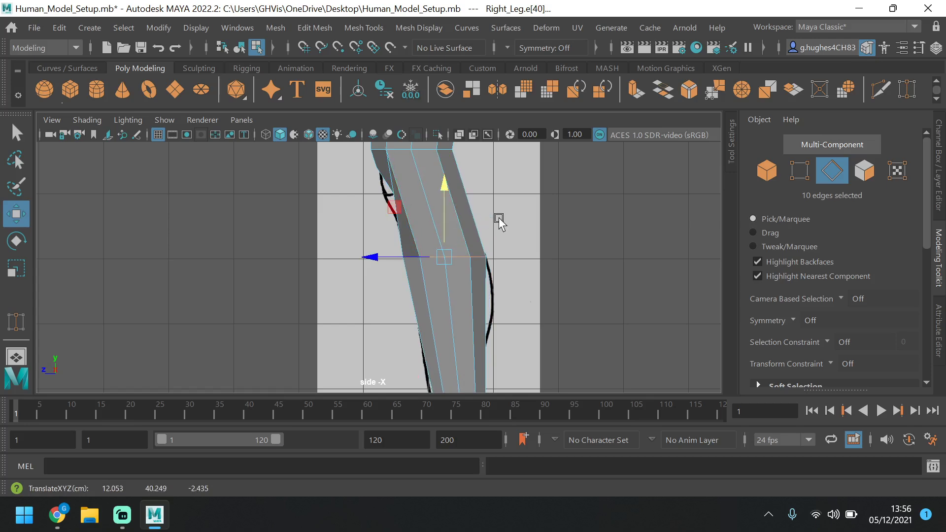
{"action": "left_click", "coordinate": [499, 241]}
{"action": "scroll", "coordinate": [500, 240], "scroll_direction": "down", "scroll_amount": 2}
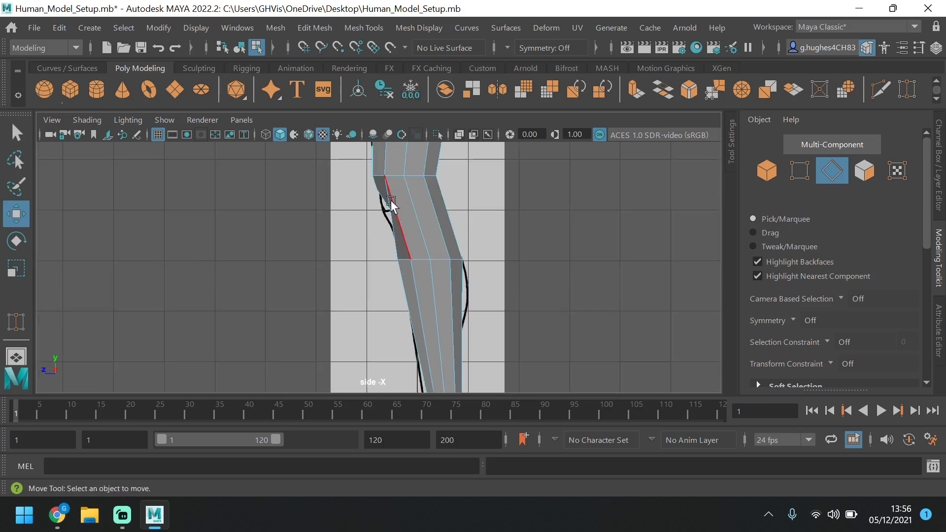
Select the edge at the kneecap's lower border in perspective, move it slightly along Z, and clear the selection.
{"action": "key", "text": "space"}
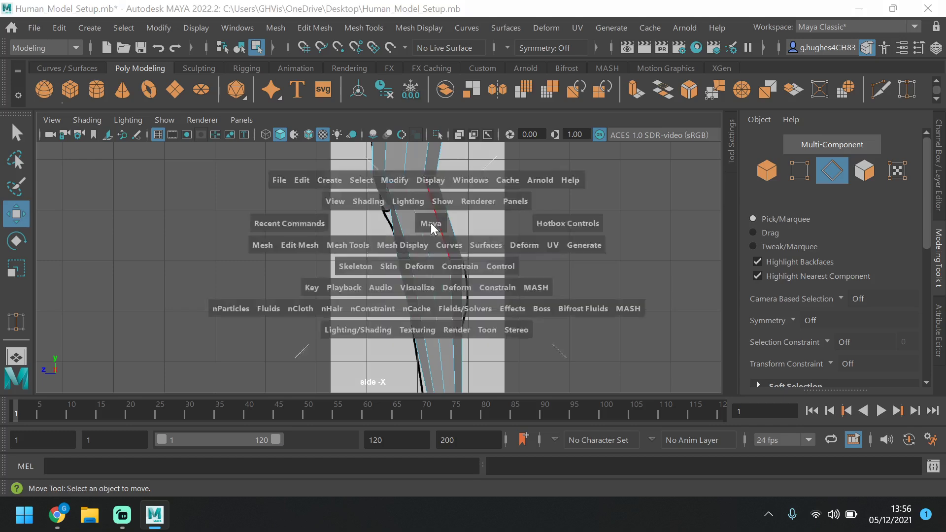
{"action": "key", "text": "space"}
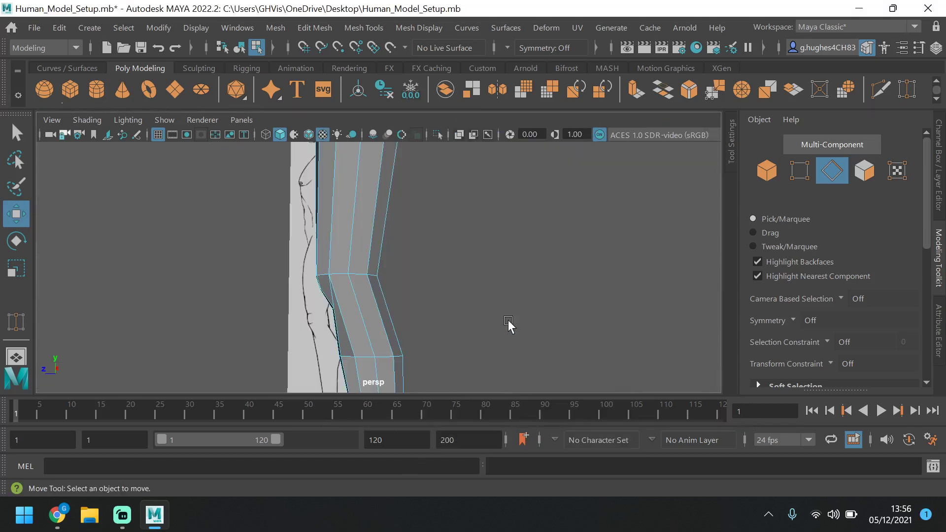
{"action": "left_click_drag", "start_coordinate": [507, 323], "coordinate": [440, 315], "text": "alt"}
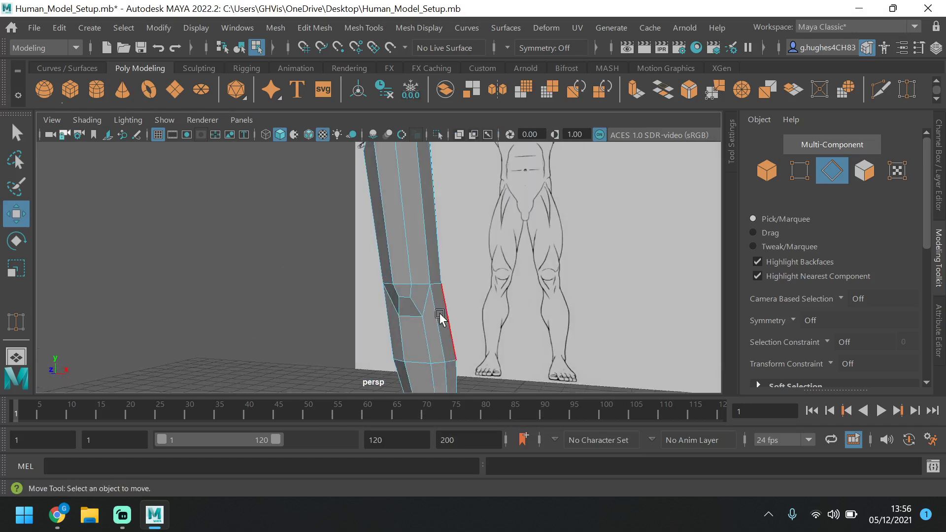
{"action": "left_click", "coordinate": [409, 318]}
{"action": "left_click_drag", "start_coordinate": [515, 298], "coordinate": [643, 283], "text": "alt"}
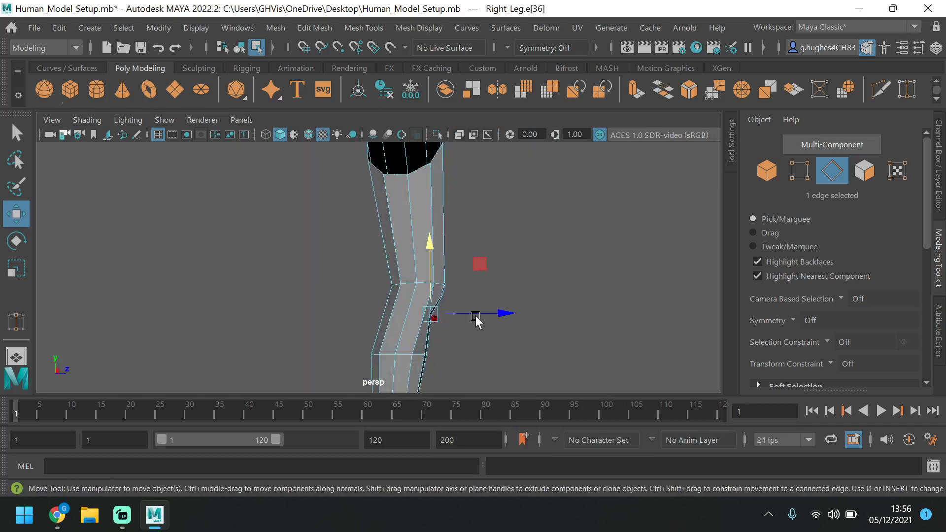
{"action": "left_click_drag", "start_coordinate": [481, 318], "coordinate": [362, 292]}
{"action": "left_click", "coordinate": [364, 292]}
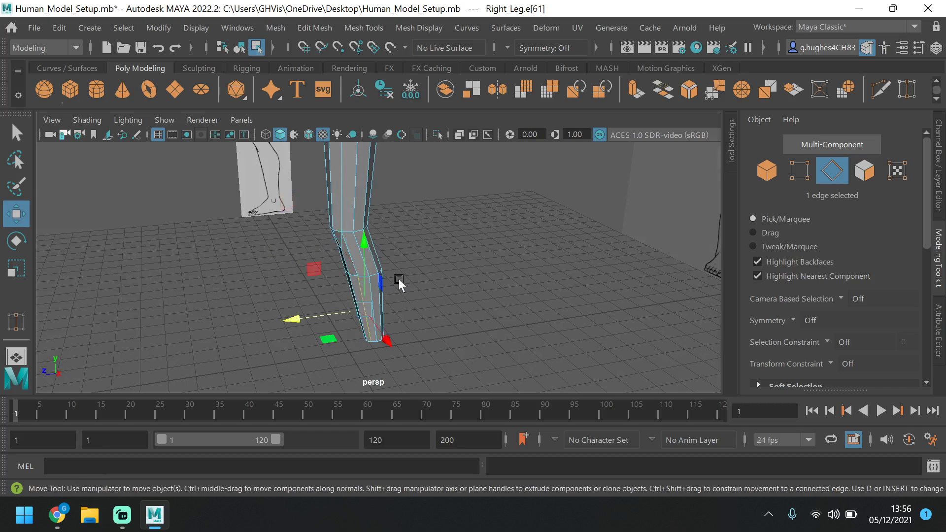
{"action": "left_click", "coordinate": [458, 251]}
Examine the shape of the knee and lower leg from the front and side in the perspective view.
{"action": "mouse_move", "coordinate": [458, 251]}
{"action": "left_mouse_down", "text": "alt"}
{"action": "mouse_move", "coordinate": [433, 261]}
{"action": "mouse_move", "coordinate": [479, 256]}
{"action": "mouse_move", "coordinate": [470, 270]}
{"action": "mouse_move", "coordinate": [517, 260]}
{"action": "mouse_move", "coordinate": [466, 266]}
{"action": "left_mouse_up", "text": "alt"}
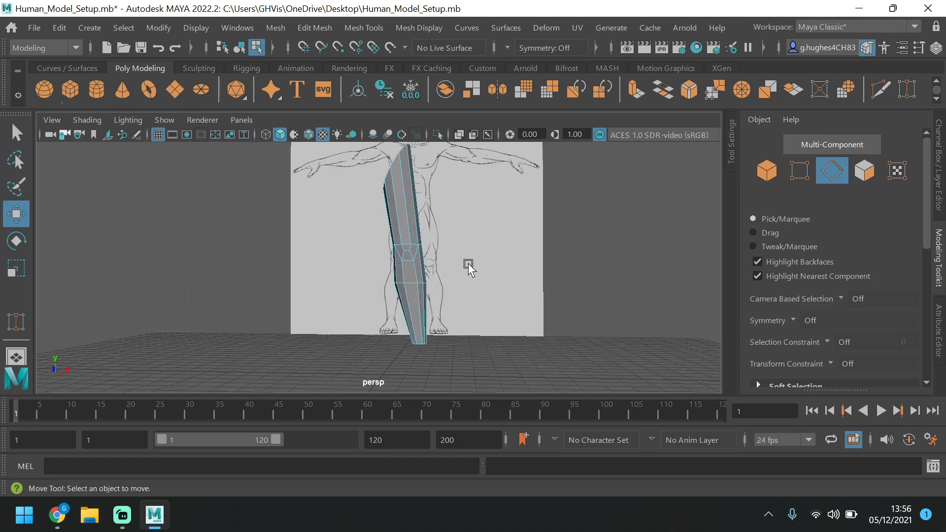
{"action": "scroll", "coordinate": [406, 296], "scroll_direction": "up", "scroll_amount": 2}
{"action": "scroll", "coordinate": [409, 297], "scroll_direction": "up", "scroll_amount": 1}
{"action": "left_click_drag", "start_coordinate": [534, 291], "coordinate": [457, 268], "text": "alt"}
{"action": "scroll", "coordinate": [456, 268], "scroll_direction": "down", "scroll_amount": 8}
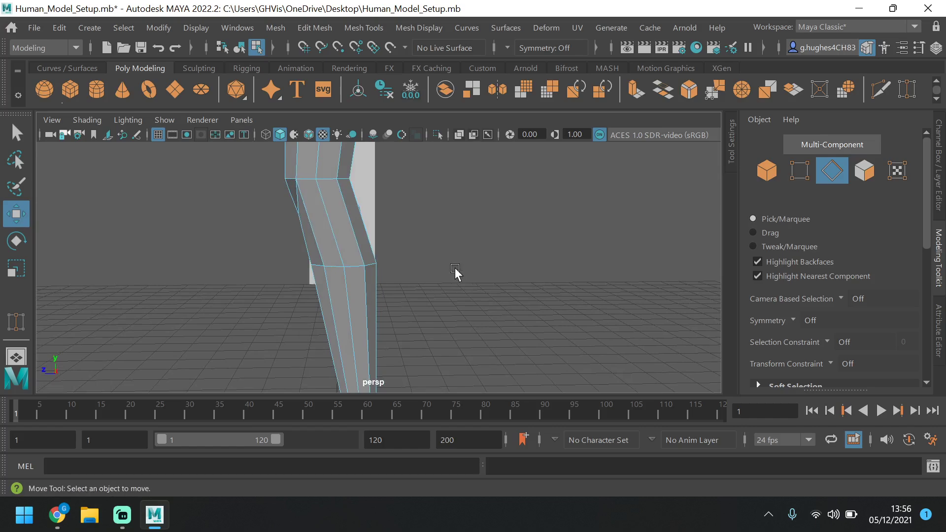
{"action": "scroll", "coordinate": [339, 232], "scroll_direction": "up", "scroll_amount": 3}
{"action": "scroll", "coordinate": [339, 232], "scroll_direction": "up", "scroll_amount": 2}
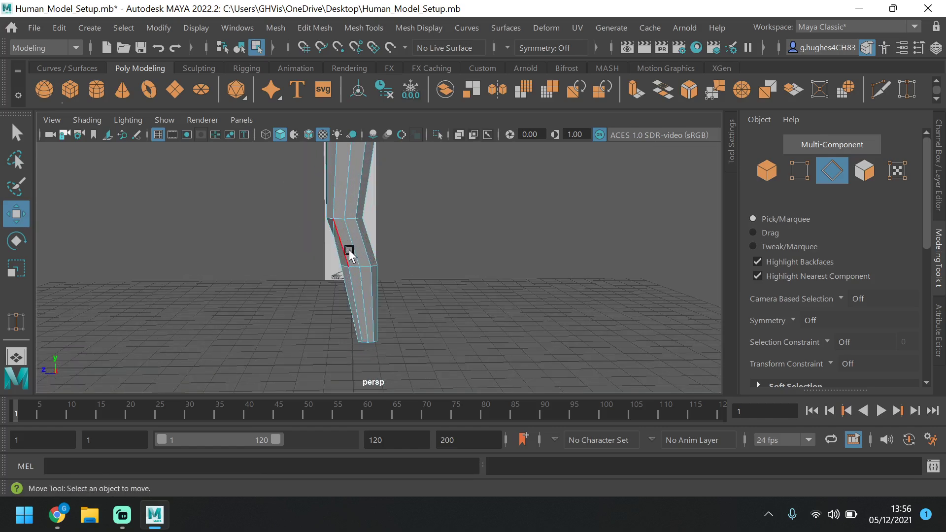
{"action": "left_click_drag", "start_coordinate": [349, 254], "coordinate": [461, 249], "text": "alt"}
Move the edge loop below the knee outward to about X 12.58 in the front view and reselect the loop.
{"action": "key", "text": "space"}
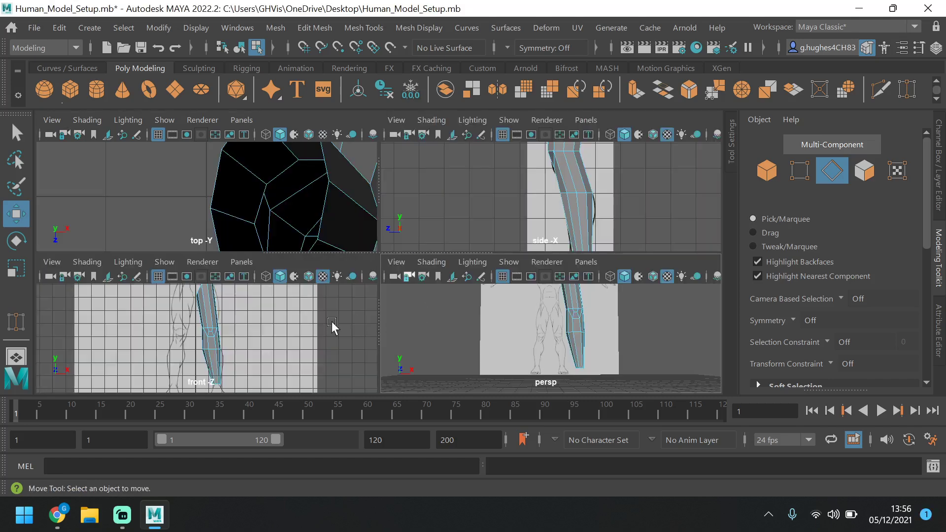
{"action": "key", "text": "space"}
{"action": "scroll", "coordinate": [445, 329], "scroll_direction": "up", "scroll_amount": 3}
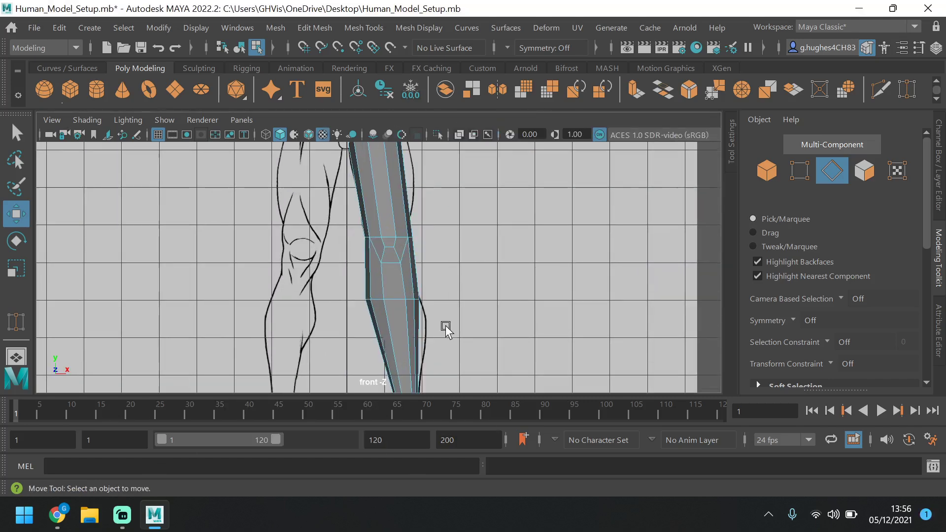
{"action": "double_click", "coordinate": [398, 299]}
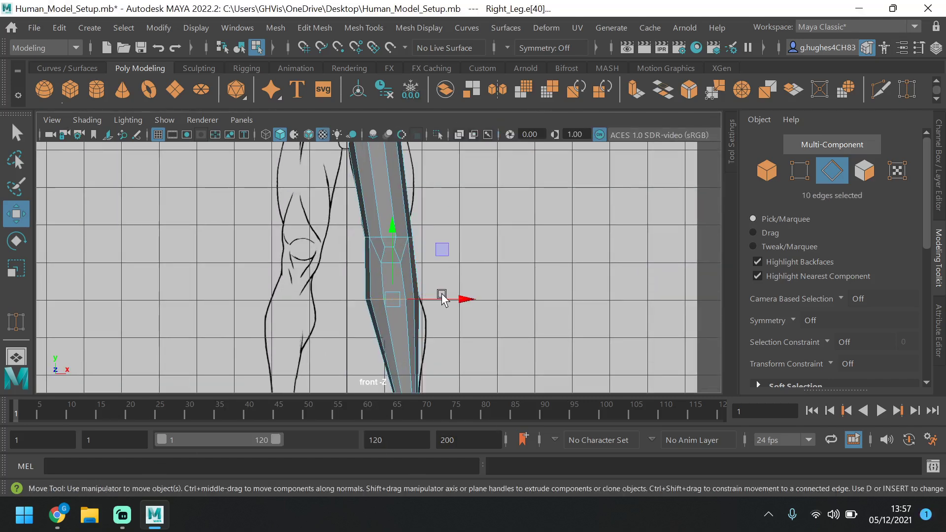
{"action": "left_click", "coordinate": [445, 295]}
{"action": "key", "text": "ctrl+z"}
{"action": "left_click_drag", "start_coordinate": [445, 298], "coordinate": [447, 296]}
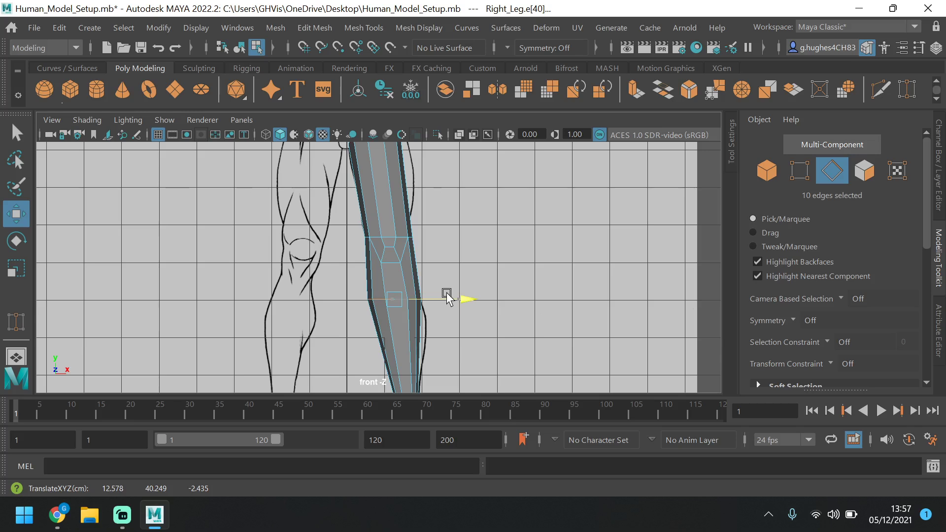
{"action": "left_click", "coordinate": [449, 300]}
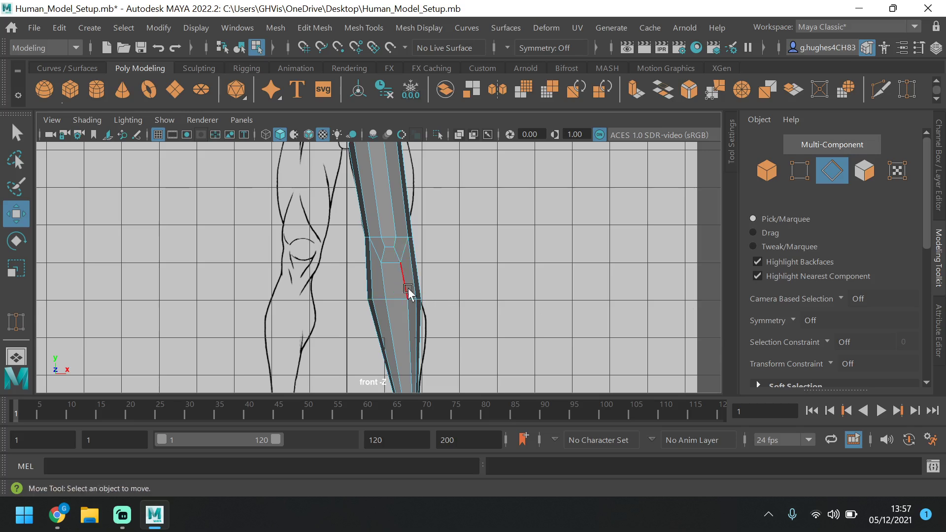
{"action": "double_click", "coordinate": [397, 290]}
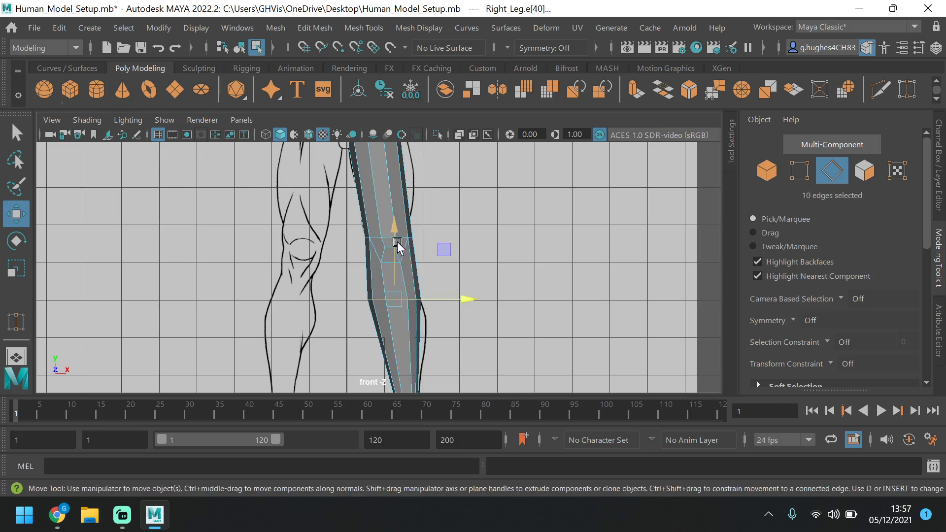
Move the edge loop below the knee to about X 12.97, Y 38.02, and shift its four rear vertices slightly backward in the side view.
{"action": "left_click_drag", "start_coordinate": [397, 241], "coordinate": [399, 244]}
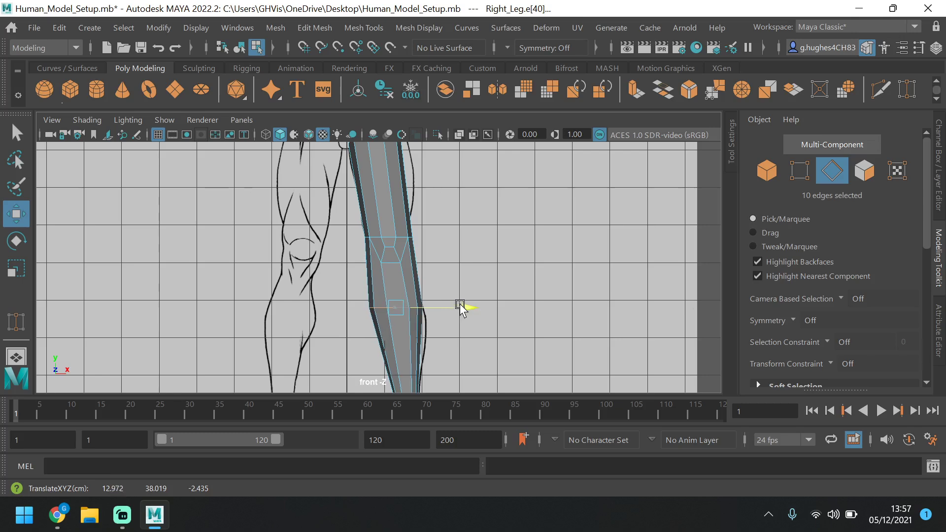
{"action": "scroll", "coordinate": [446, 301], "scroll_direction": "down", "scroll_amount": 3}
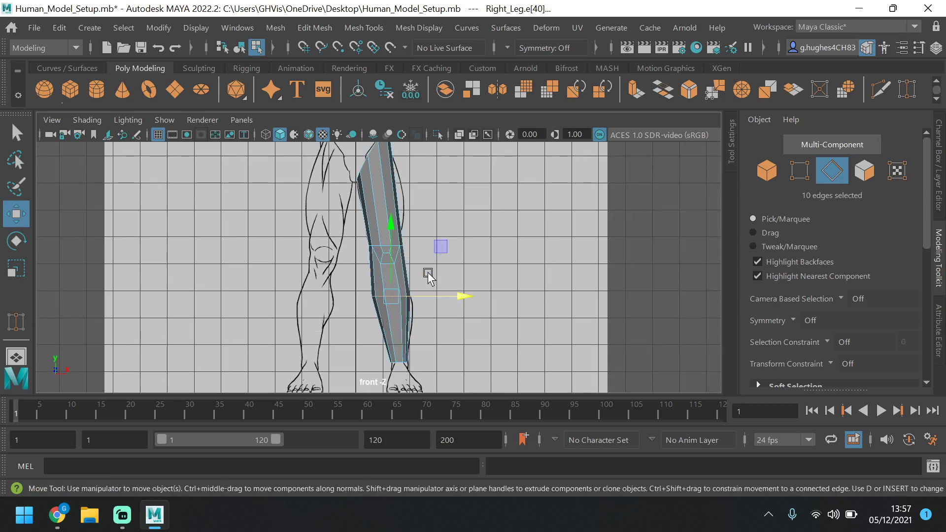
{"action": "key", "text": "space"}
{"action": "key", "text": "space"}
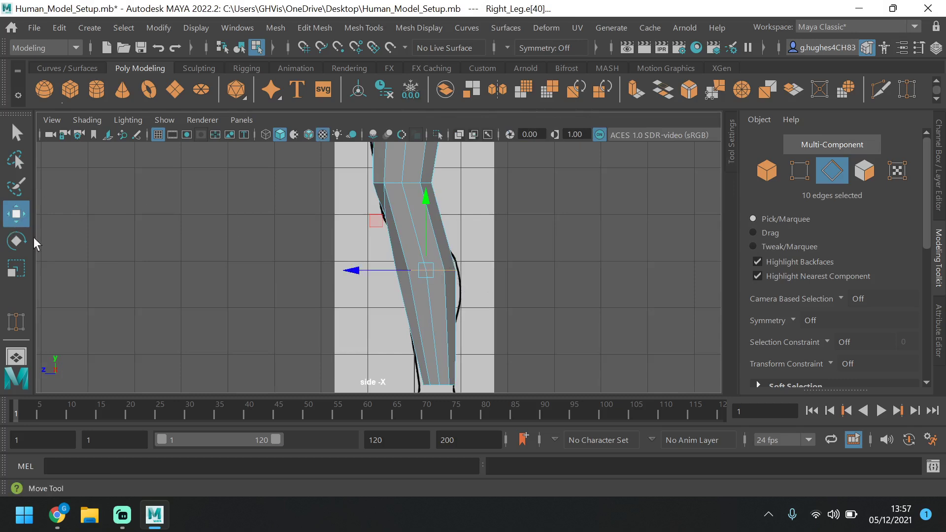
{"action": "left_click", "coordinate": [803, 171]}
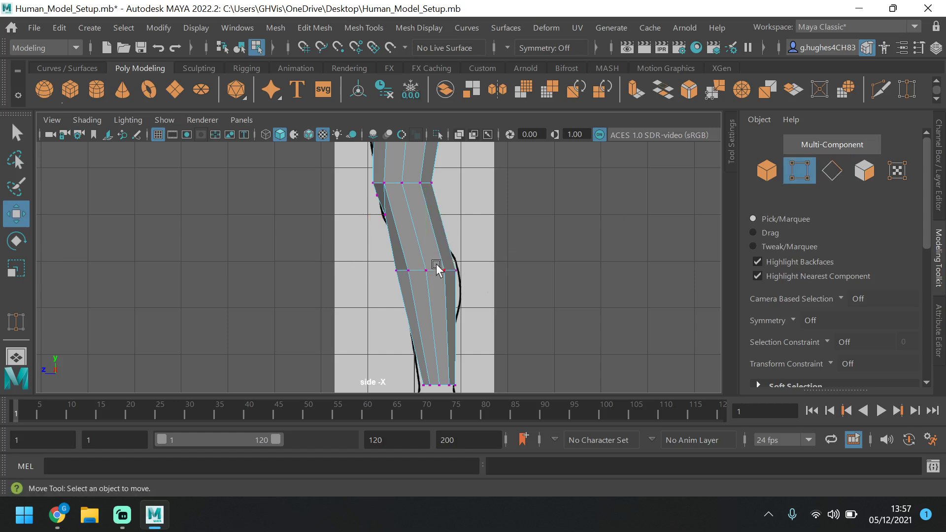
{"action": "left_click_drag", "start_coordinate": [436, 298], "coordinate": [436, 295]}
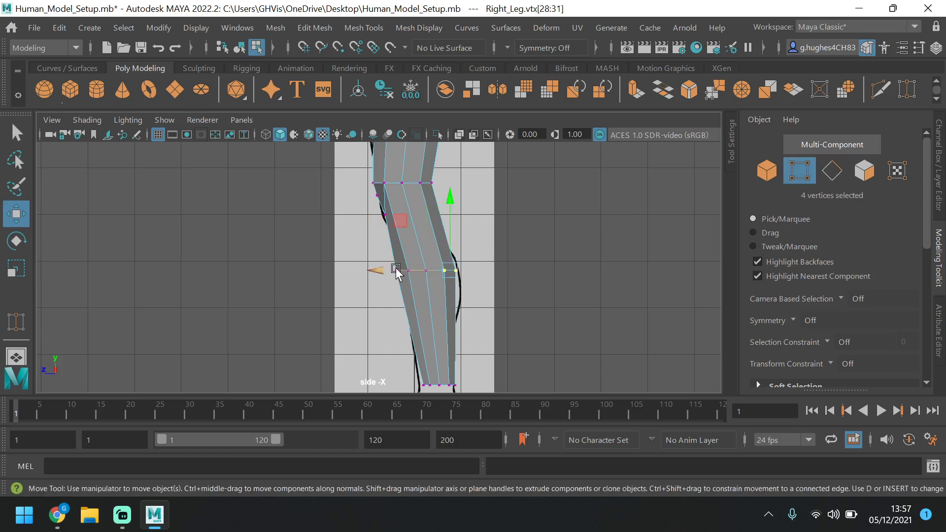
Try to move all ten vertices of the loop below the knee outward to about X 13.39 in the front view, and undo it.
{"action": "key", "text": "space"}
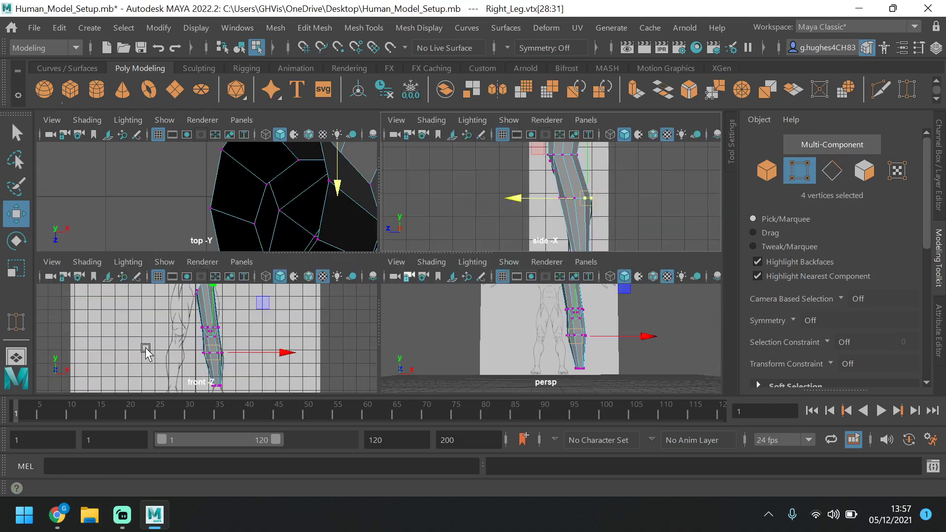
{"action": "key", "text": "space"}
{"action": "scroll", "coordinate": [382, 330], "scroll_direction": "up", "scroll_amount": 5}
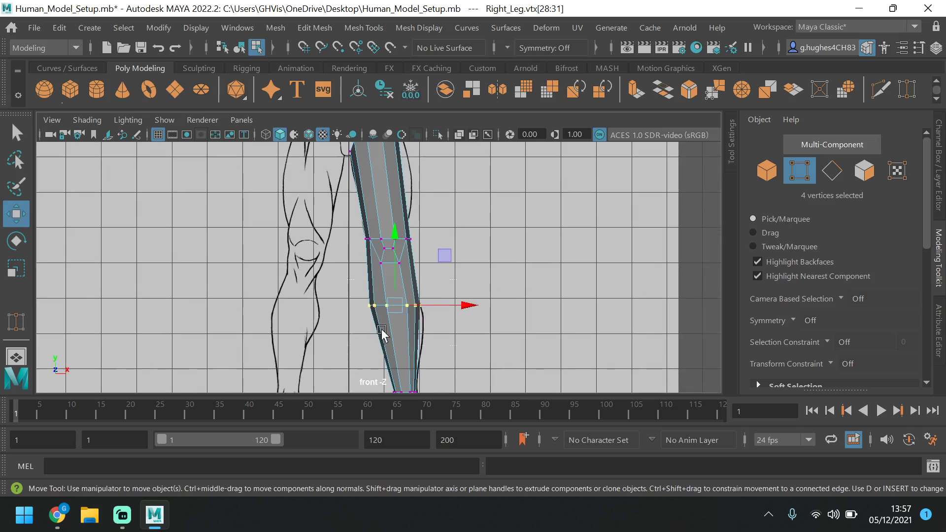
{"action": "left_click_drag", "start_coordinate": [458, 306], "coordinate": [465, 310]}
{"action": "key", "text": "ctrl+z"}
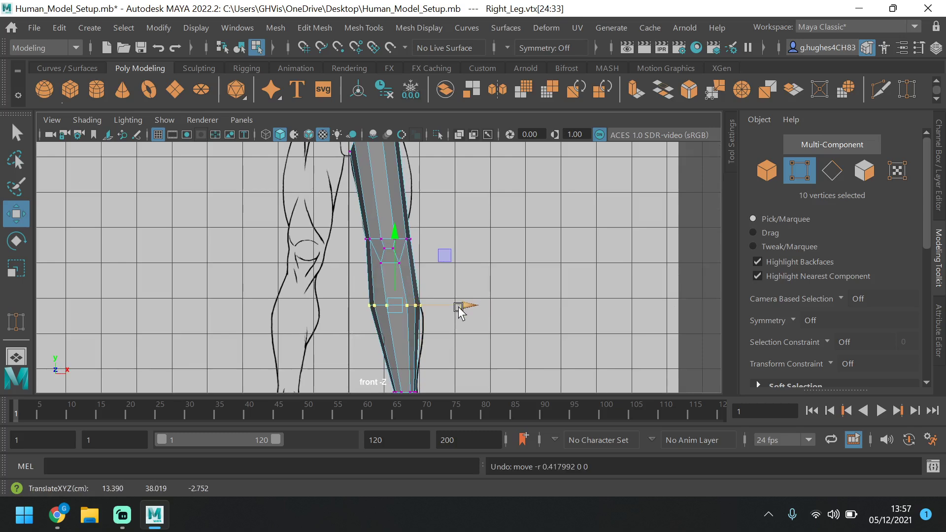
Shift the front inner vertex of the loop below the knee slightly inward, and undo the move of the neighbouring front outer vertex.
{"action": "left_click", "coordinate": [432, 294]}
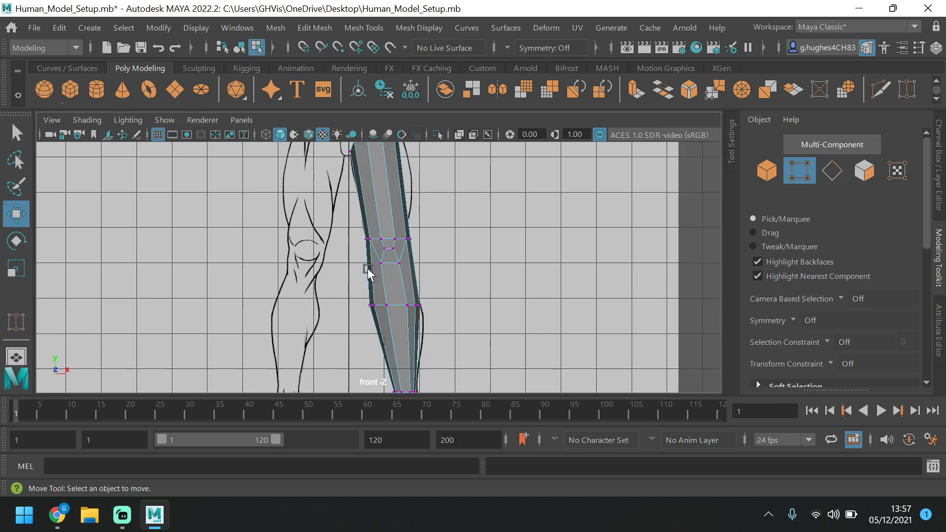
{"action": "left_click", "coordinate": [384, 290]}
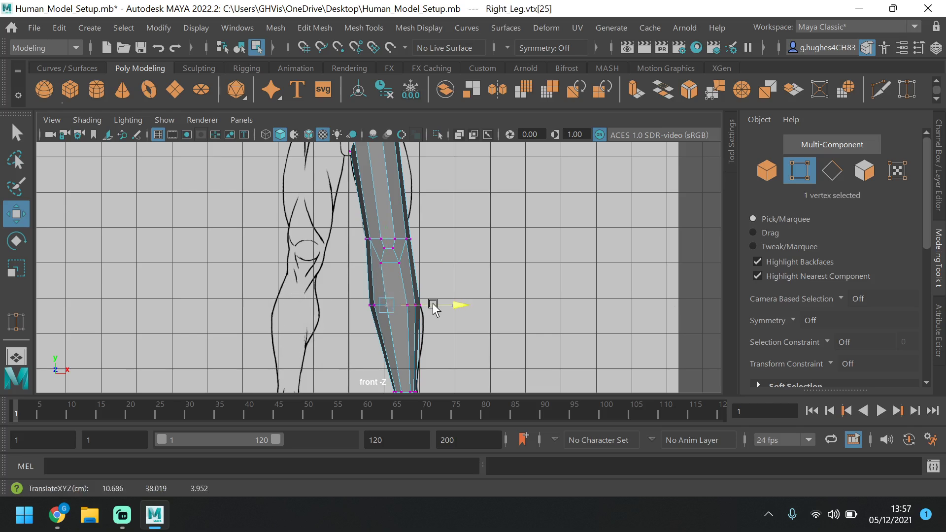
{"action": "left_click_drag", "start_coordinate": [433, 307], "coordinate": [443, 306]}
{"action": "left_click", "coordinate": [419, 279]}
{"action": "left_click", "coordinate": [407, 305]}
{"action": "key", "text": "ctrl+z"}
Compare the loop below the knee with the reference drawings in the side and front views.
{"action": "key", "text": "space"}
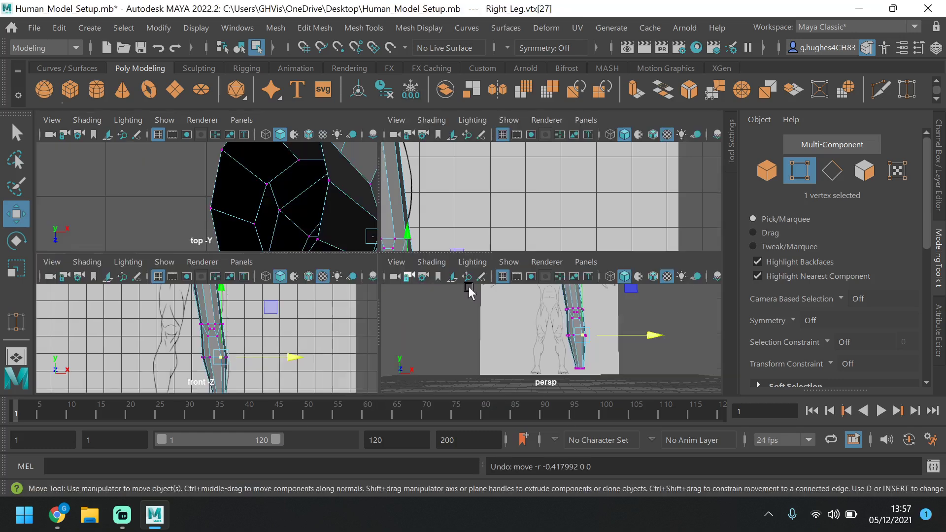
{"action": "key", "text": "f"}
{"action": "key", "text": "space"}
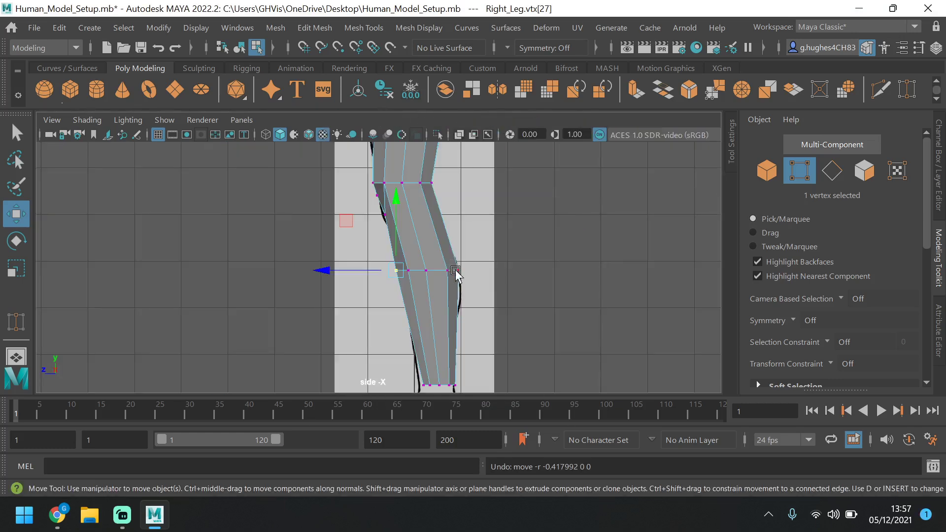
{"action": "key", "text": "space"}
{"action": "key", "text": "space"}
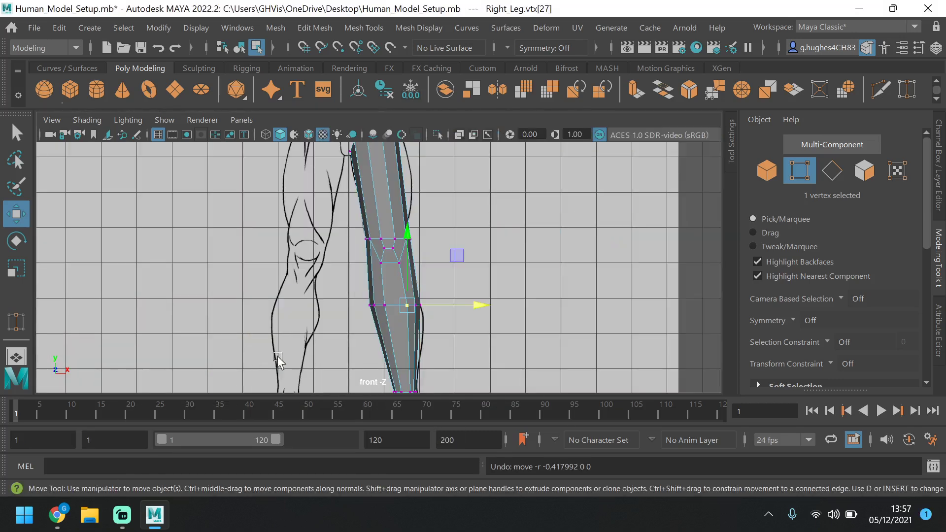
{"action": "scroll", "coordinate": [280, 354], "scroll_direction": "down", "scroll_amount": 4}
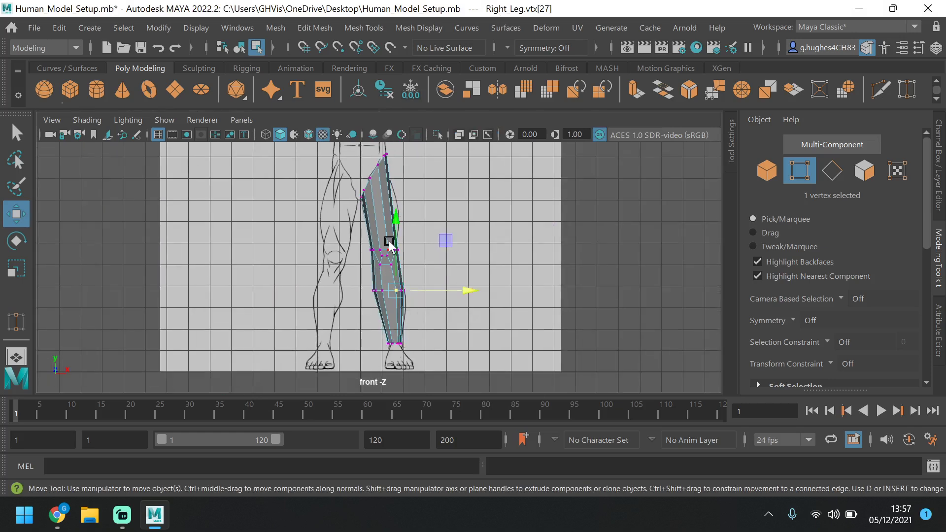
{"action": "scroll", "coordinate": [366, 200], "scroll_direction": "up", "scroll_amount": 3}
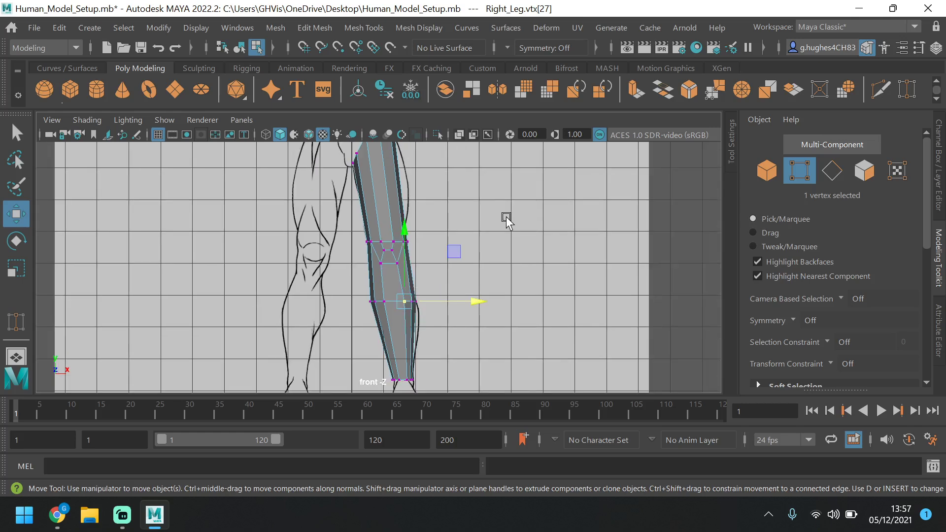
Clear the vertex selection and select the ten lengthwise edges around the thigh in the front view.
{"action": "middle_click_drag", "start_coordinate": [509, 199], "coordinate": [513, 262], "text": "alt"}
{"action": "scroll", "coordinate": [423, 236], "scroll_direction": "up", "scroll_amount": 2}
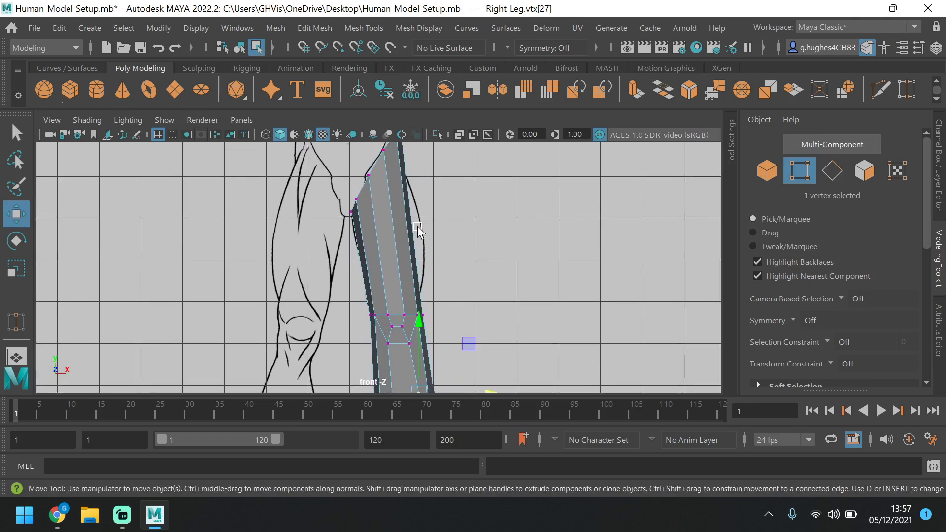
{"action": "left_click", "coordinate": [461, 251]}
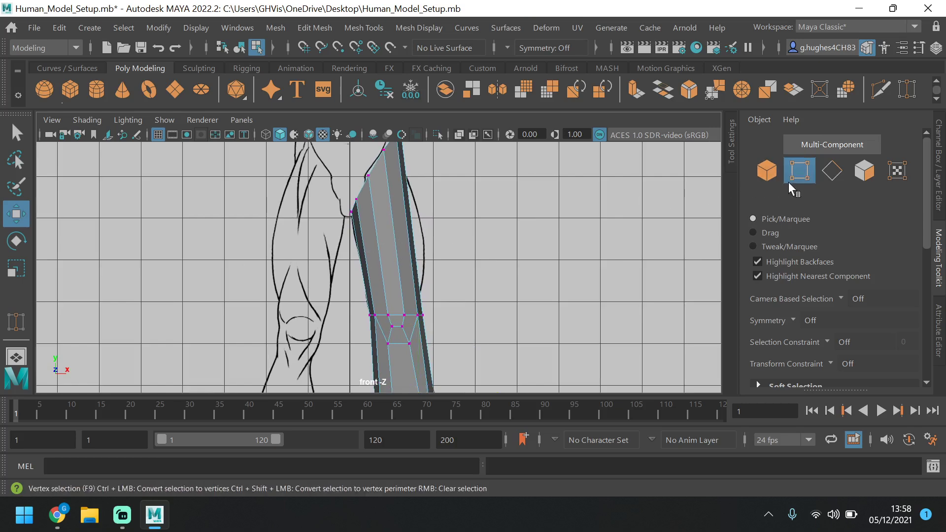
{"action": "left_click", "coordinate": [831, 172]}
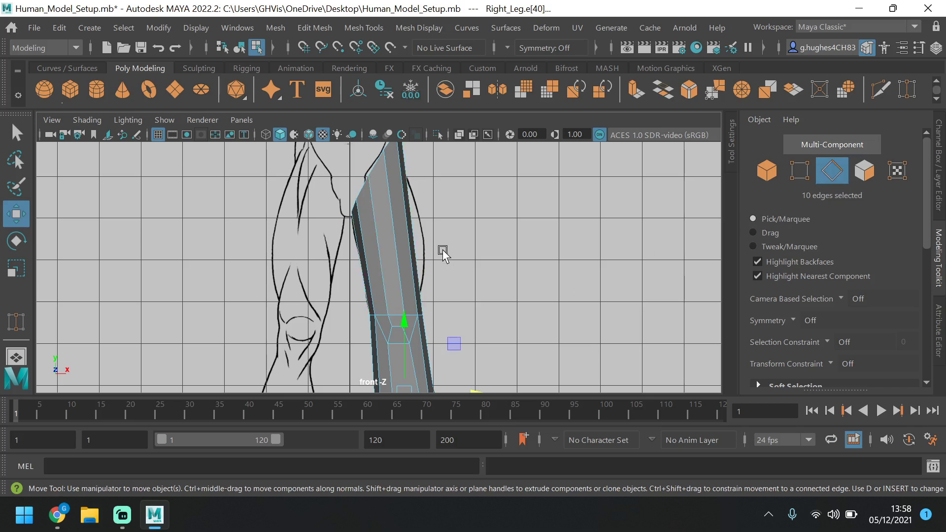
{"action": "mouse_move", "coordinate": [335, 268]}
{"action": "left_mouse_down"}
{"action": "mouse_move", "coordinate": [342, 241]}
{"action": "mouse_move", "coordinate": [339, 265]}
{"action": "left_mouse_up"}
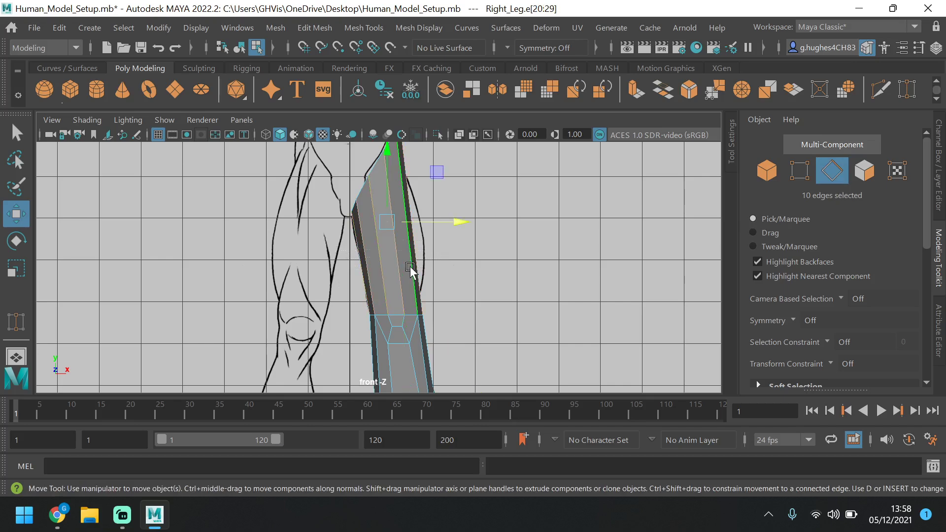
Examine the selected thigh edges around the whole leg in the perspective view.
{"action": "key", "text": "space"}
{"action": "key", "text": "space"}
{"action": "left_click_drag", "start_coordinate": [502, 266], "coordinate": [303, 292], "text": "alt"}
{"action": "middle_click_drag", "start_coordinate": [345, 266], "coordinate": [368, 364], "text": "alt"}
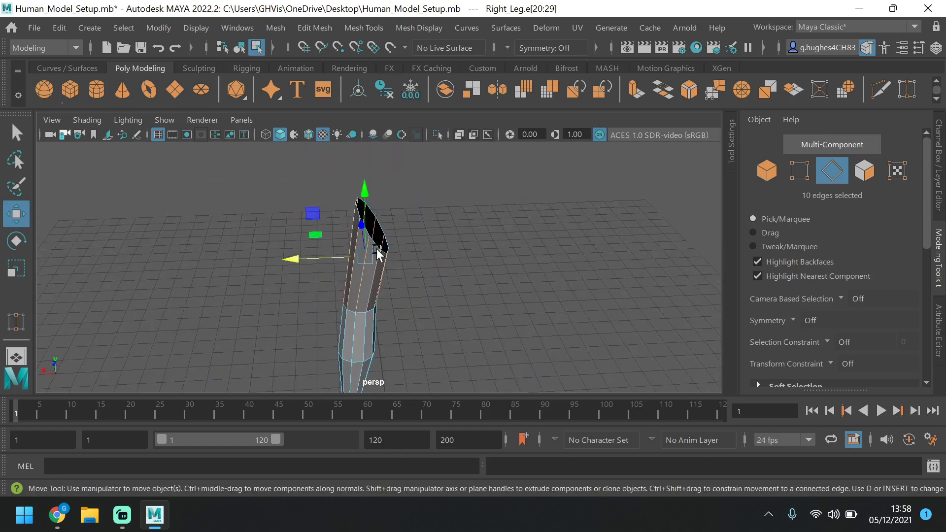
{"action": "left_click_drag", "start_coordinate": [385, 238], "coordinate": [672, 229], "text": "alt"}
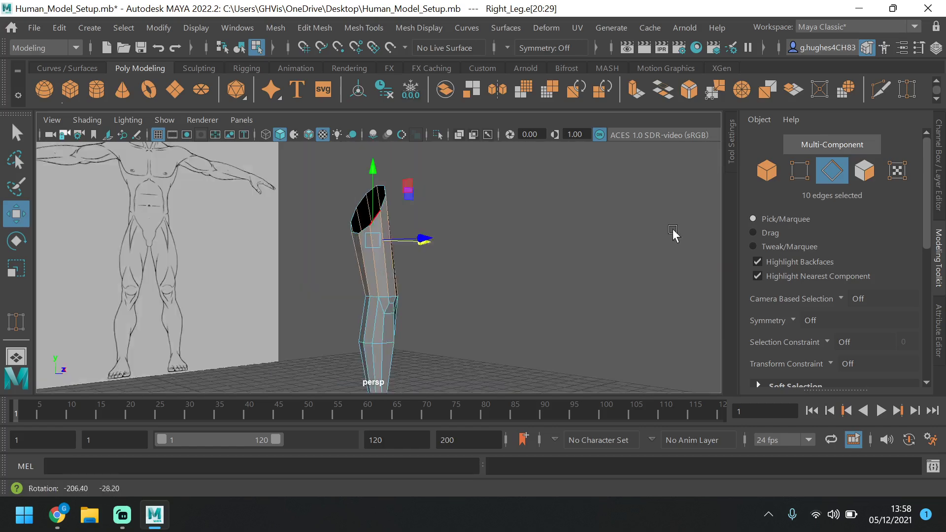
{"action": "left_click_drag", "start_coordinate": [407, 294], "coordinate": [358, 324], "text": "alt"}
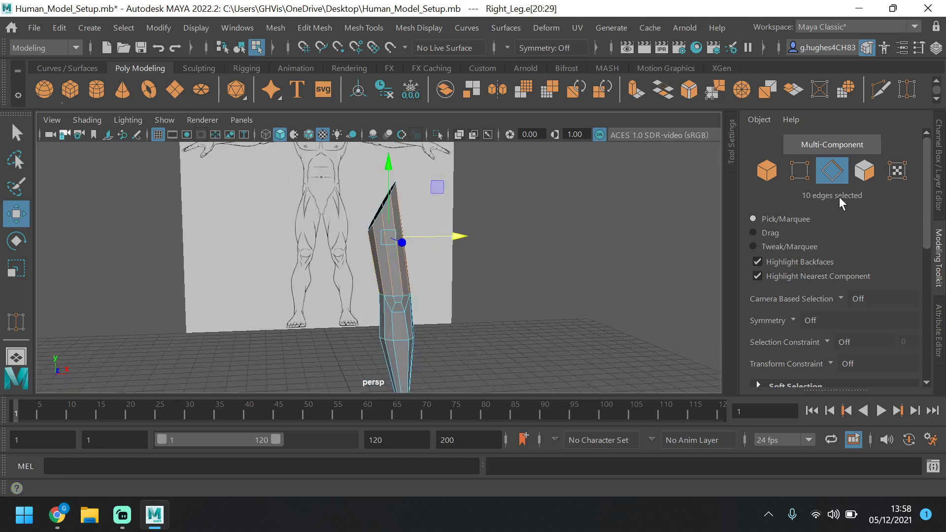
{"action": "scroll", "coordinate": [787, 243], "scroll_direction": "down", "scroll_amount": 2}
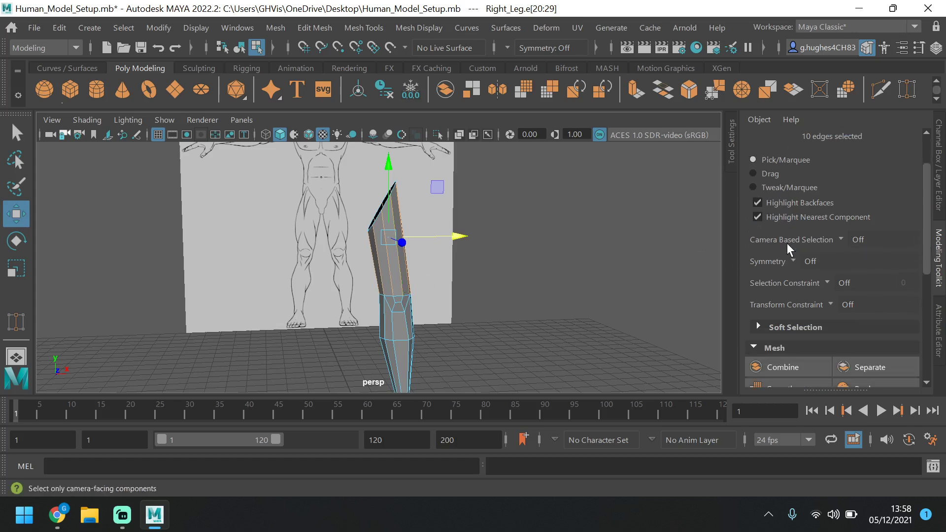
Start Connect on the selected thigh edges in the front view and set it to 2 segments.
{"action": "key", "text": "space"}
{"action": "key", "text": "space"}
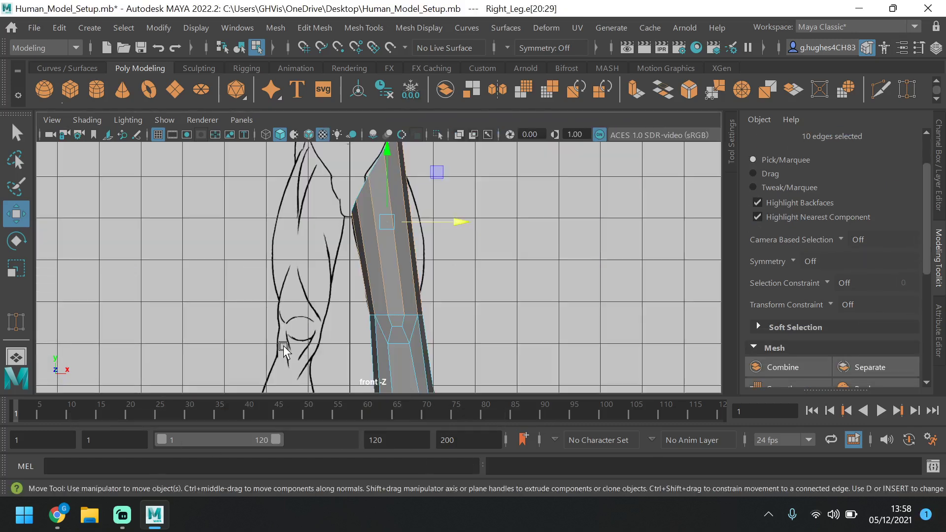
{"action": "scroll", "coordinate": [415, 264], "scroll_direction": "up", "scroll_amount": 2}
{"action": "scroll", "coordinate": [437, 266], "scroll_direction": "down", "scroll_amount": 3}
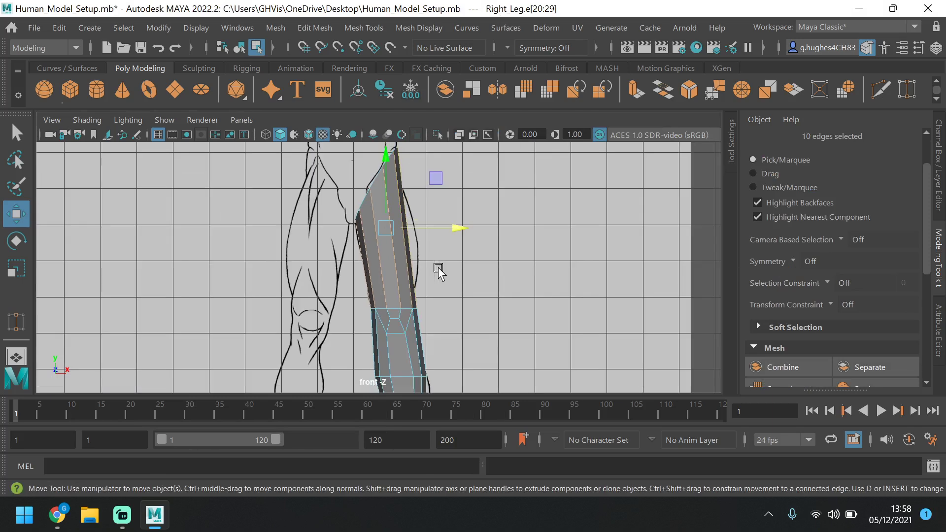
{"action": "left_click", "coordinate": [417, 228]}
{"action": "scroll", "coordinate": [837, 238], "scroll_direction": "down", "scroll_amount": 5}
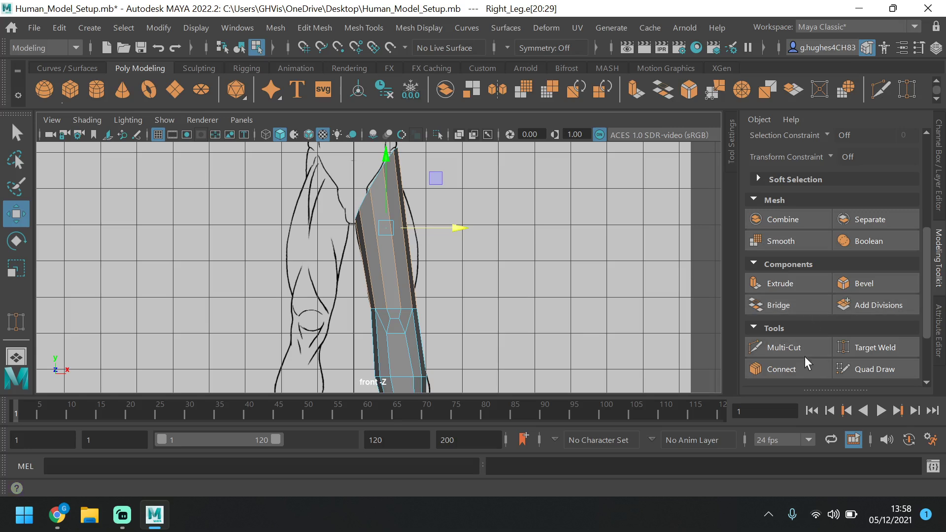
{"action": "scroll", "coordinate": [803, 358], "scroll_direction": "down", "scroll_amount": 3}
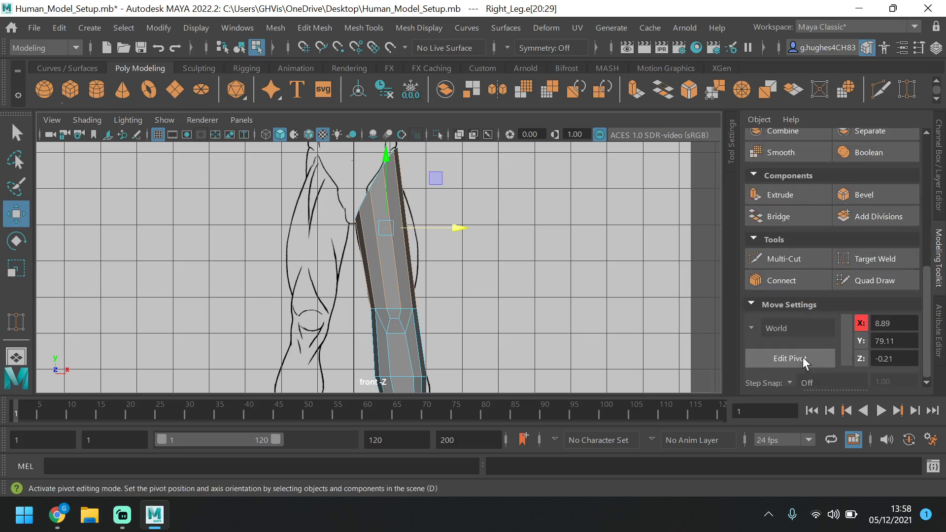
{"action": "left_click", "coordinate": [794, 279]}
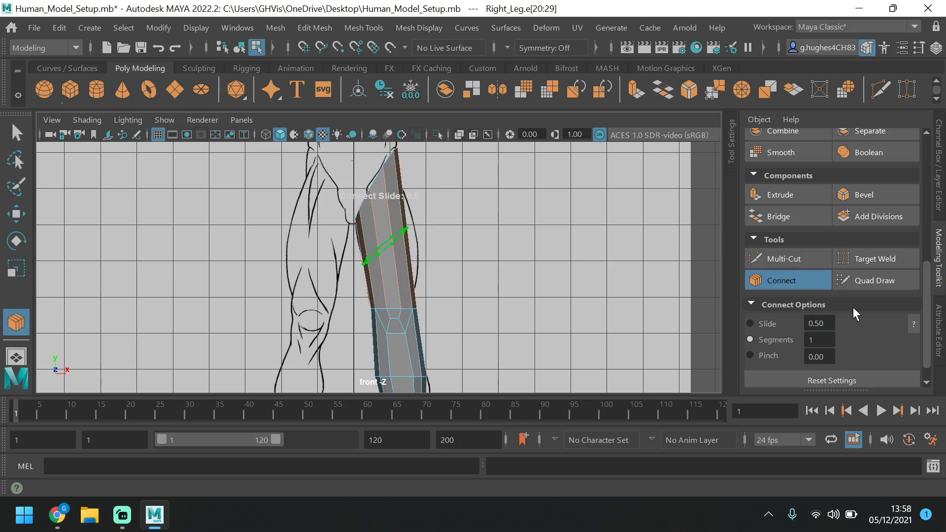
{"action": "scroll", "coordinate": [860, 303], "scroll_direction": "down", "scroll_amount": 1}
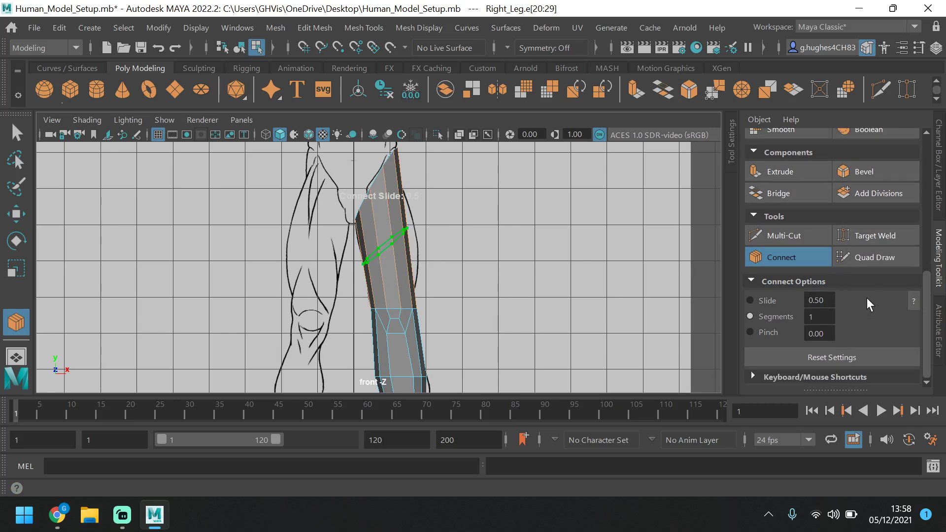
{"action": "left_click", "coordinate": [833, 317]}
{"action": "key", "text": "BackSpace"}
{"action": "key", "text": "Return"}
Try Connect slide values of 0.7, 0.2, 0.99 and 0.91 on the thigh, and return the slide to 0.5.
{"action": "left_click_drag", "start_coordinate": [828, 298], "coordinate": [794, 299]}
{"action": "type", "text": "0.7"}
{"action": "key", "text": "Return"}
{"action": "left_click_drag", "start_coordinate": [829, 298], "coordinate": [819, 299]}
{"action": "type", "text": "2"}
{"action": "key", "text": "Return"}
{"action": "left_click_drag", "start_coordinate": [834, 299], "coordinate": [733, 301]}
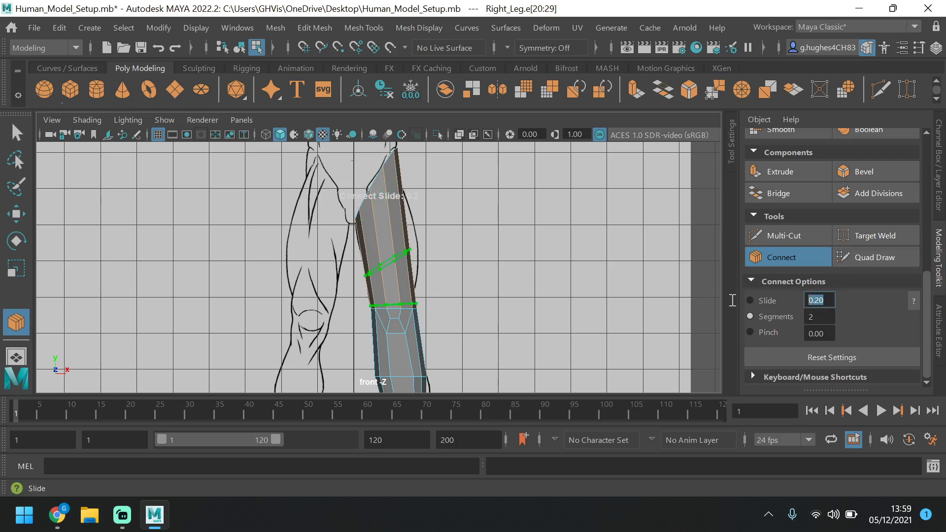
{"action": "type", "text": "0.99"}
{"action": "key", "text": "Return"}
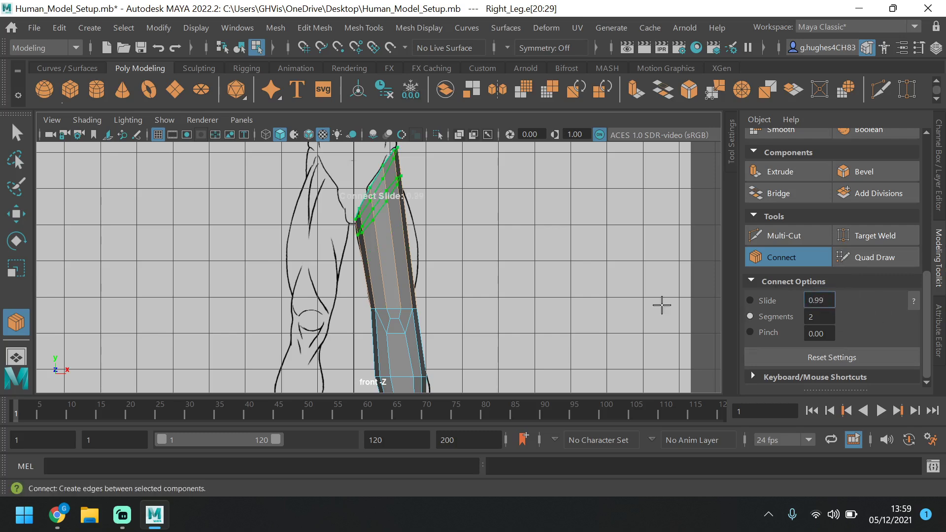
{"action": "key", "text": "Return"}
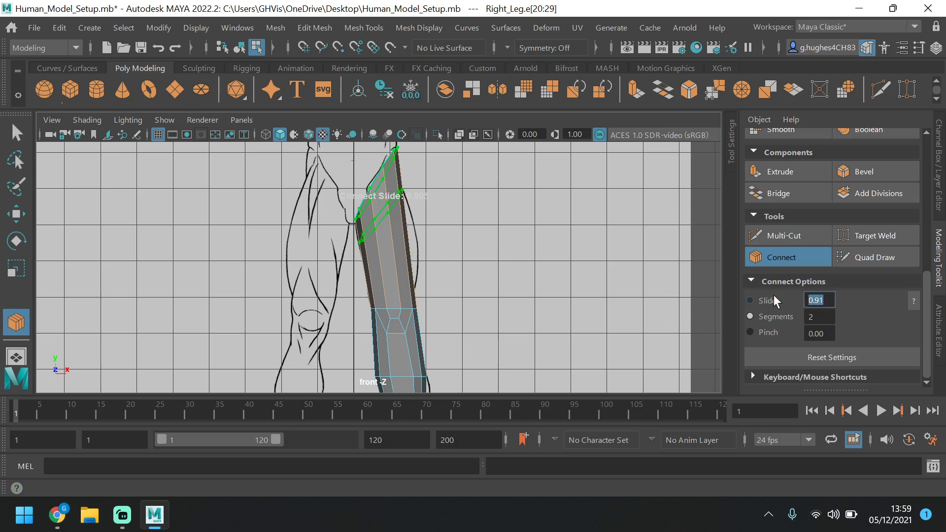
{"action": "type", "text": "0.5"}
{"action": "key", "text": "Return"}
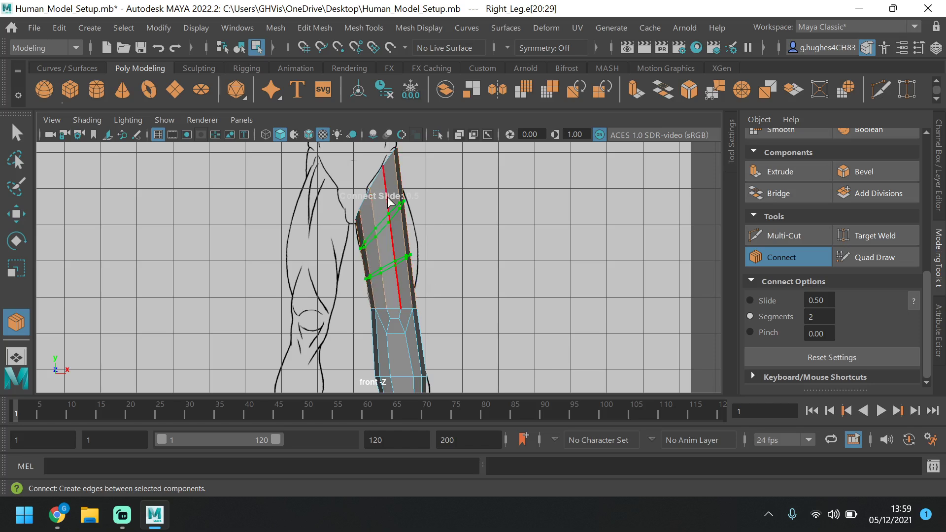
Try a Connect pinch of 0.5 on the two new thigh loops.
{"action": "left_click_drag", "start_coordinate": [824, 333], "coordinate": [797, 334]}
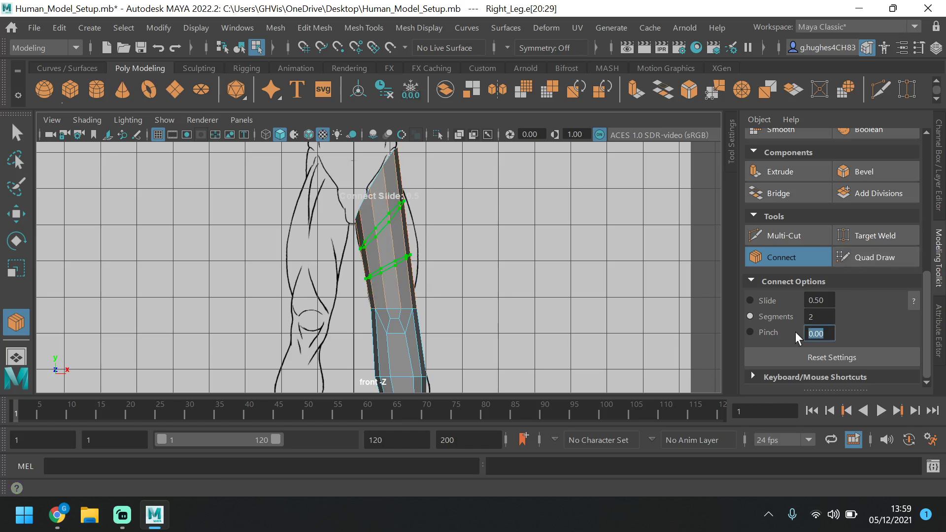
{"action": "type", "text": "0.5"}
{"action": "key", "text": "Return"}
Set the Connect pinch to -0.5 for the two new thigh loops.
{"action": "left_click_drag", "start_coordinate": [830, 333], "coordinate": [785, 333]}
{"action": "key", "text": "BackSpace"}
{"action": "type", "text": "-0.5"}
{"action": "key", "text": "Return"}
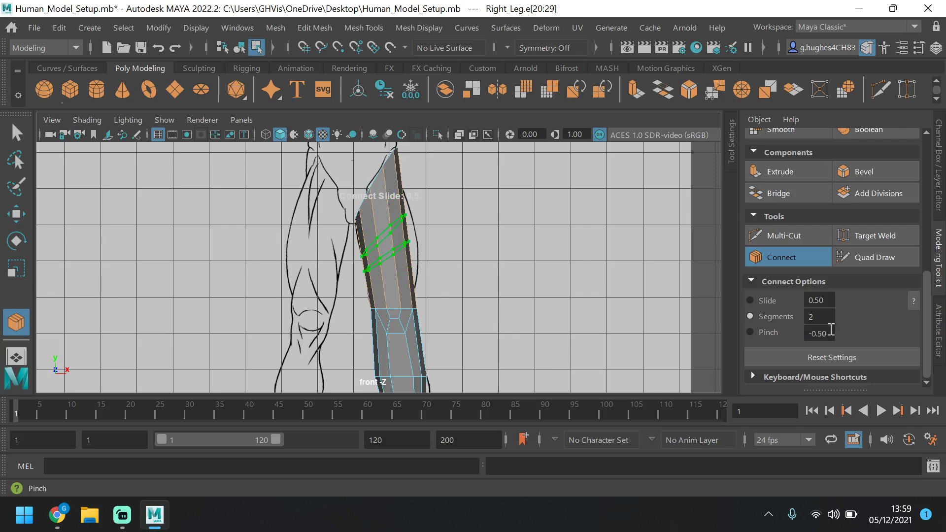
Set the Connect pinch to 0 and the segments to 1 for the selected thigh edges.
{"action": "left_click_drag", "start_coordinate": [830, 332], "coordinate": [768, 330]}
{"action": "key", "text": "BackSpace"}
{"action": "type", "text": "0"}
{"action": "key", "text": "Return"}
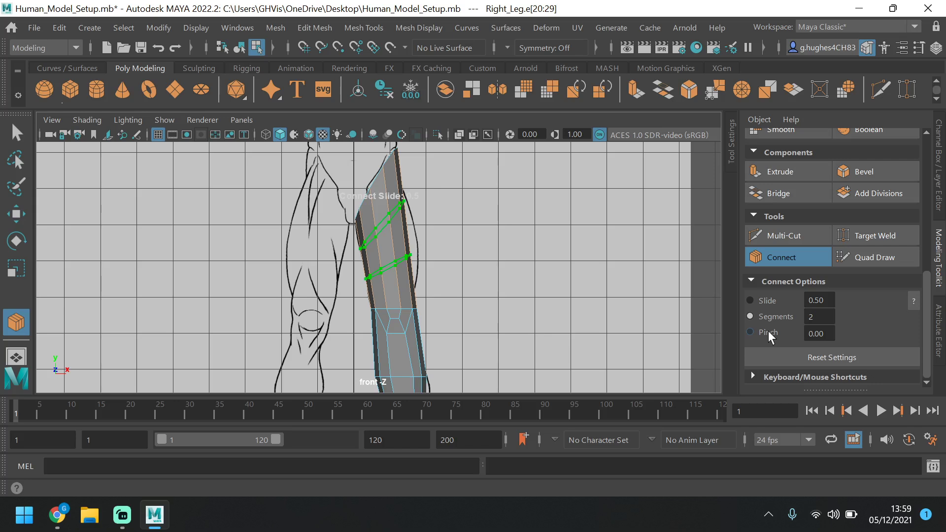
{"action": "left_click", "coordinate": [820, 316]}
{"action": "key", "text": "BackSpace"}
{"action": "type", "text": "1"}
{"action": "key", "text": "Return"}
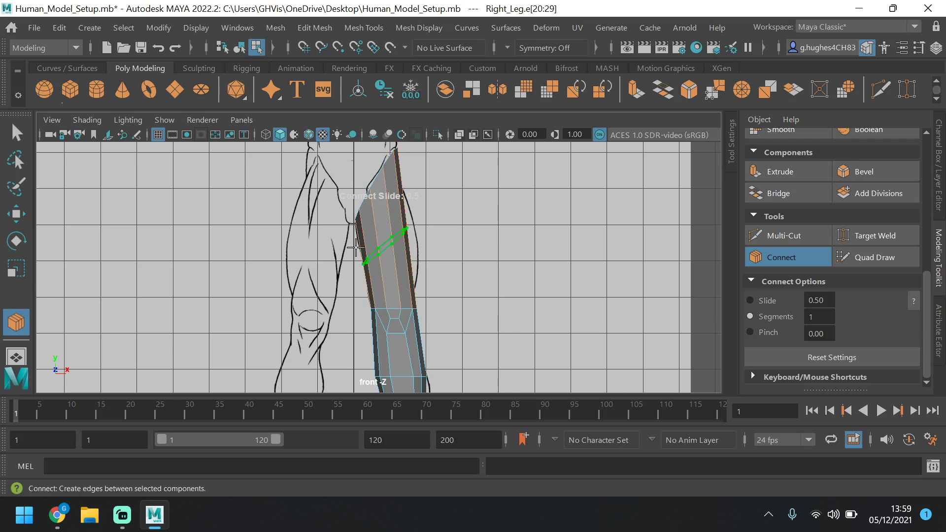
Reselect the lengthwise thigh edges and connect them with a single loop at slide 0.50.
{"action": "key", "text": "w"}
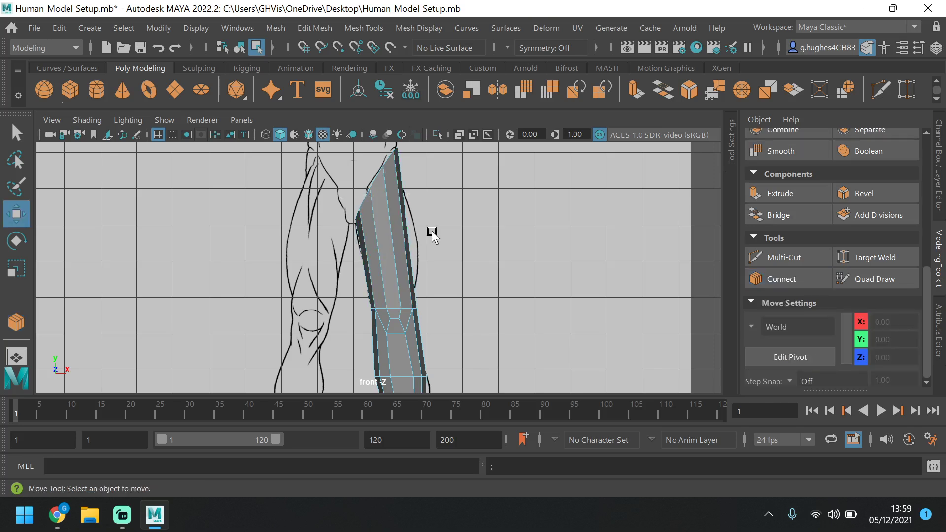
{"action": "double_click", "coordinate": [359, 270]}
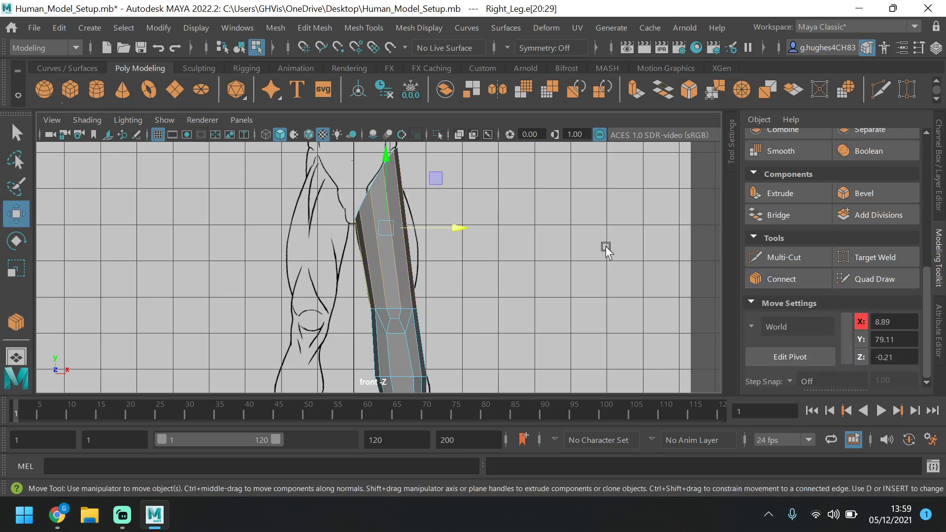
{"action": "left_click", "coordinate": [417, 288]}
{"action": "key", "text": "ctrl+z"}
{"action": "left_click", "coordinate": [769, 275]}
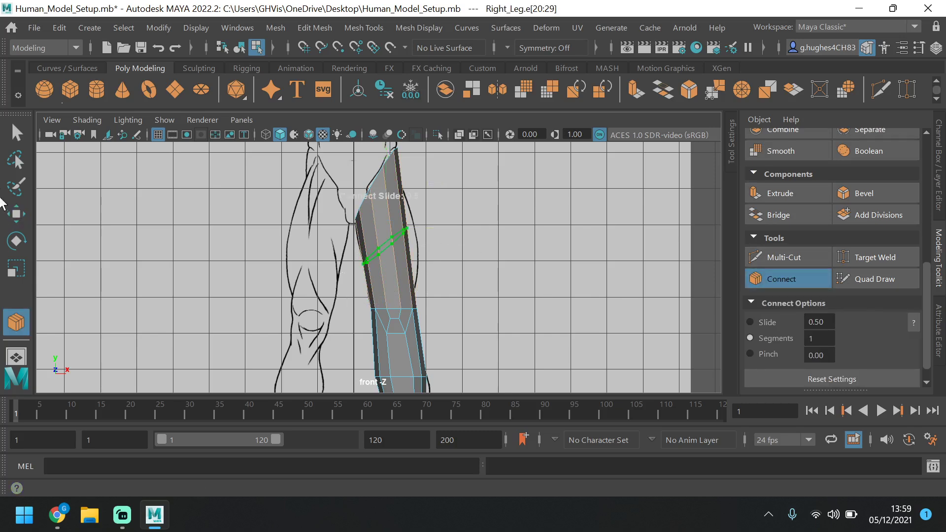
{"action": "left_click", "coordinate": [17, 134]}
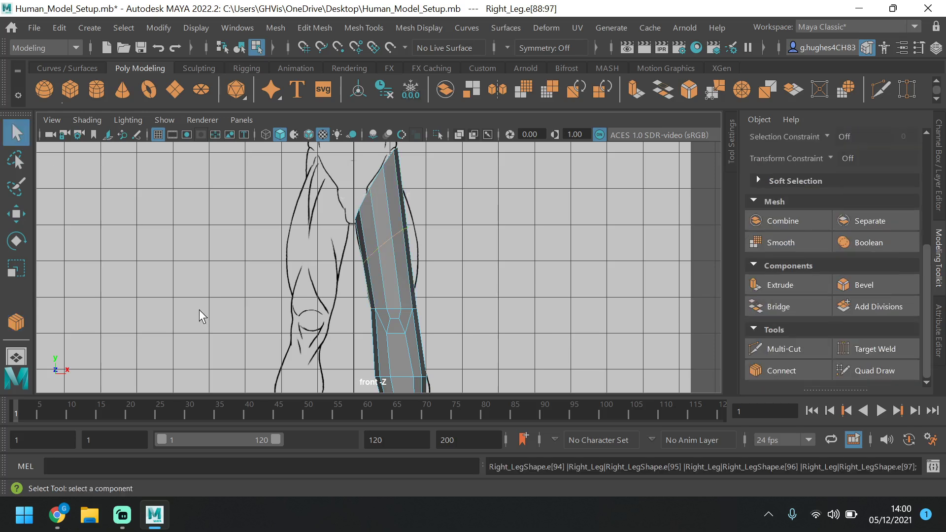
Keep edge selection active and scale the new thigh loop slightly outward in the front view.
{"action": "left_click", "coordinate": [25, 213]}
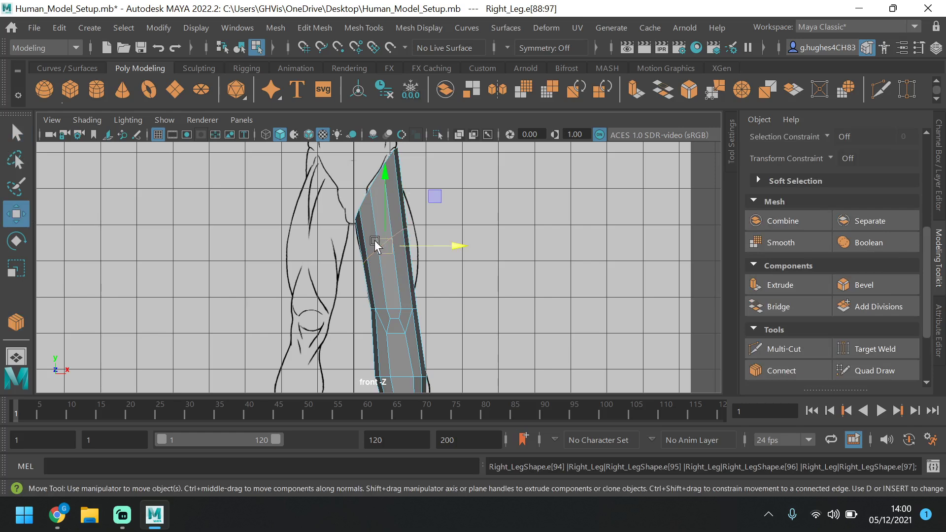
{"action": "scroll", "coordinate": [788, 227], "scroll_direction": "up", "scroll_amount": 5}
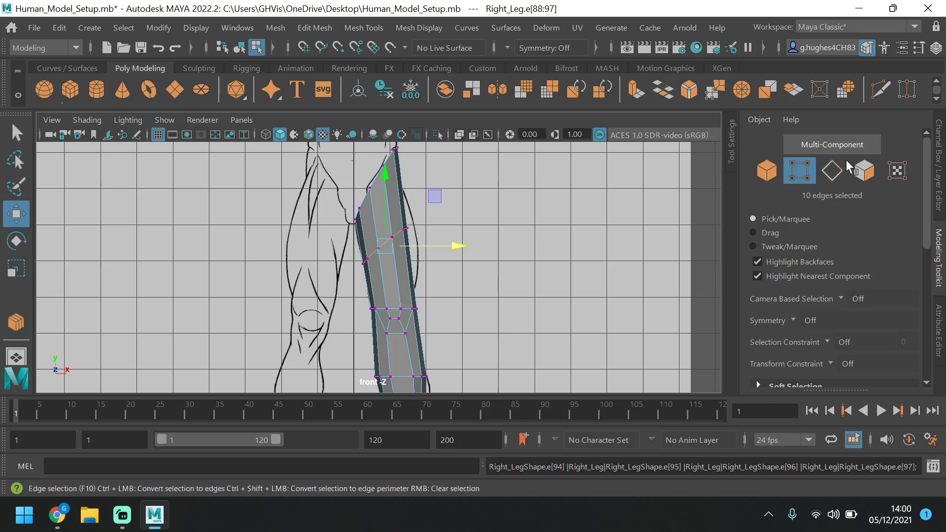
{"action": "left_click", "coordinate": [831, 170]}
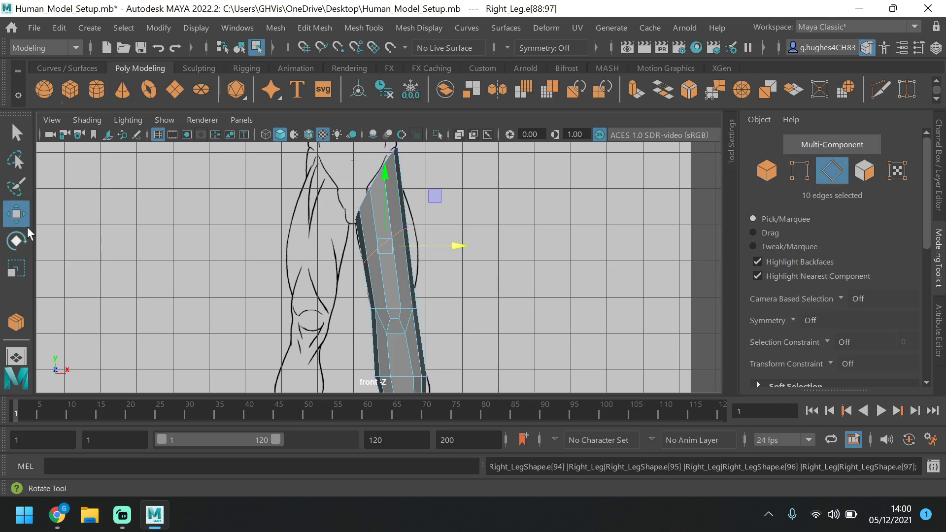
{"action": "key", "text": "r"}
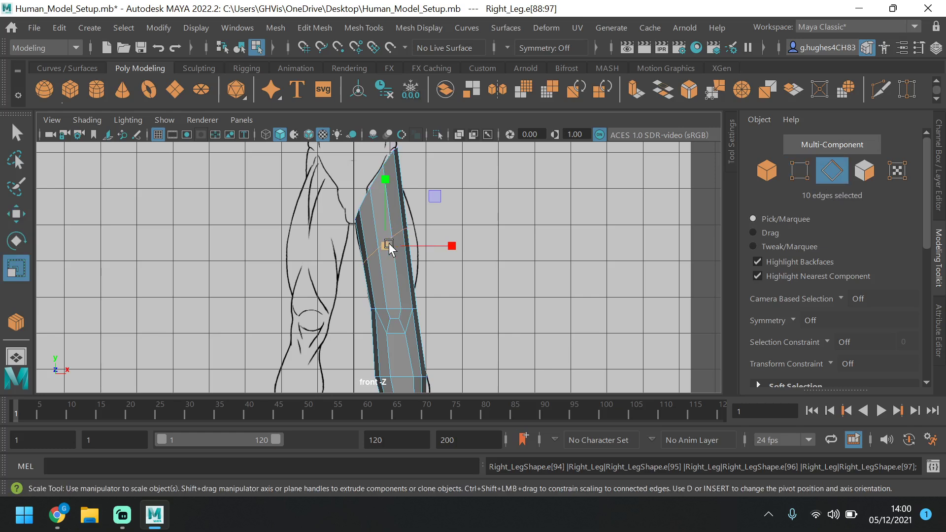
{"action": "left_click", "coordinate": [388, 245]}
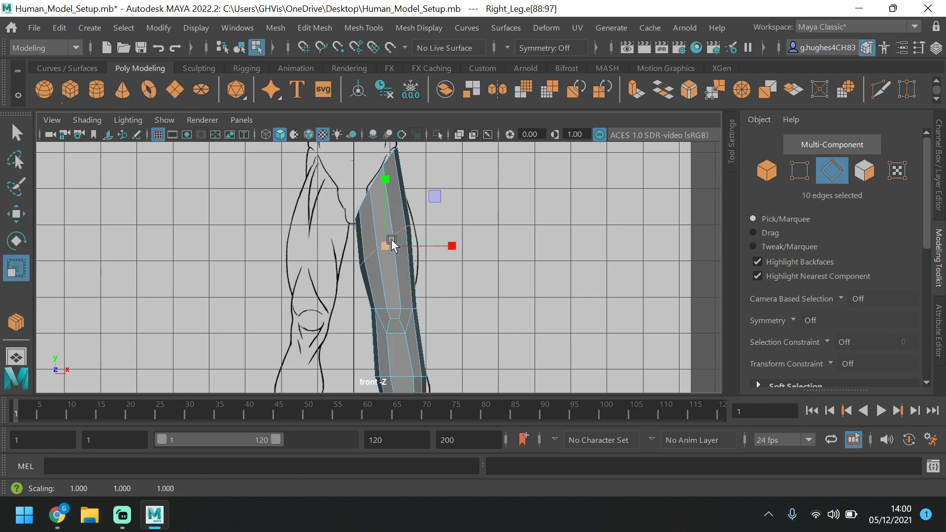
Move the new thigh loop slightly toward the outer thigh and a little lower in the front view.
{"action": "left_click", "coordinate": [16, 213]}
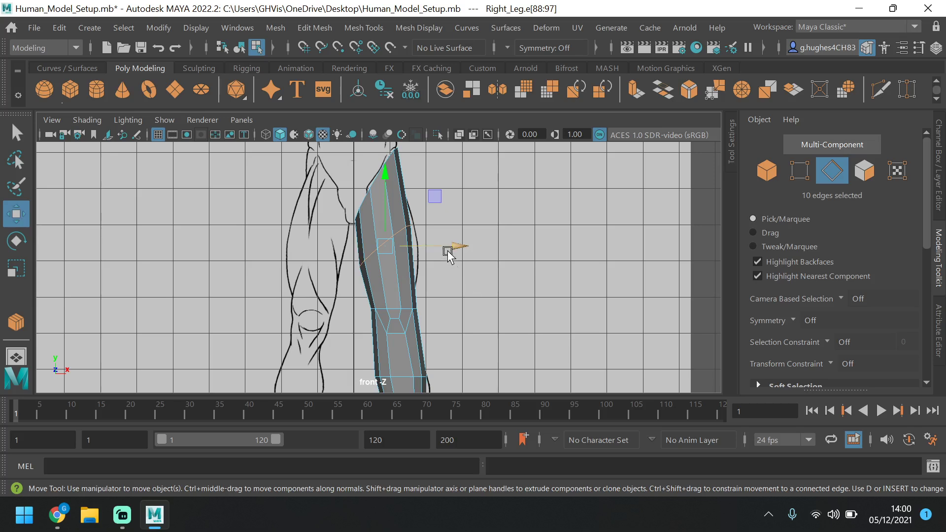
{"action": "left_click_drag", "start_coordinate": [449, 247], "coordinate": [450, 246]}
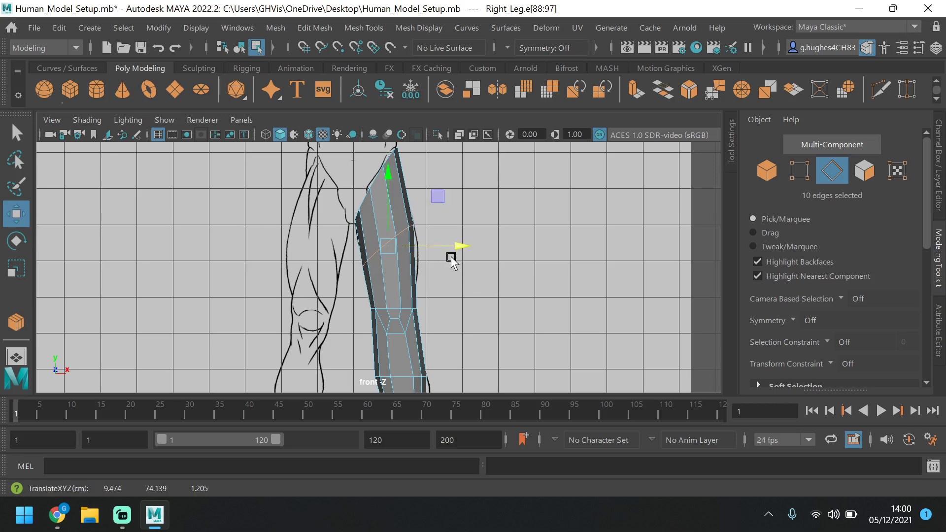
{"action": "left_click_drag", "start_coordinate": [389, 175], "coordinate": [390, 183]}
{"action": "left_click_drag", "start_coordinate": [456, 252], "coordinate": [456, 252]}
Rotate the thigh loop almost level in the front view and scale it uniformly to fit the leg outline.
{"action": "key", "text": "e"}
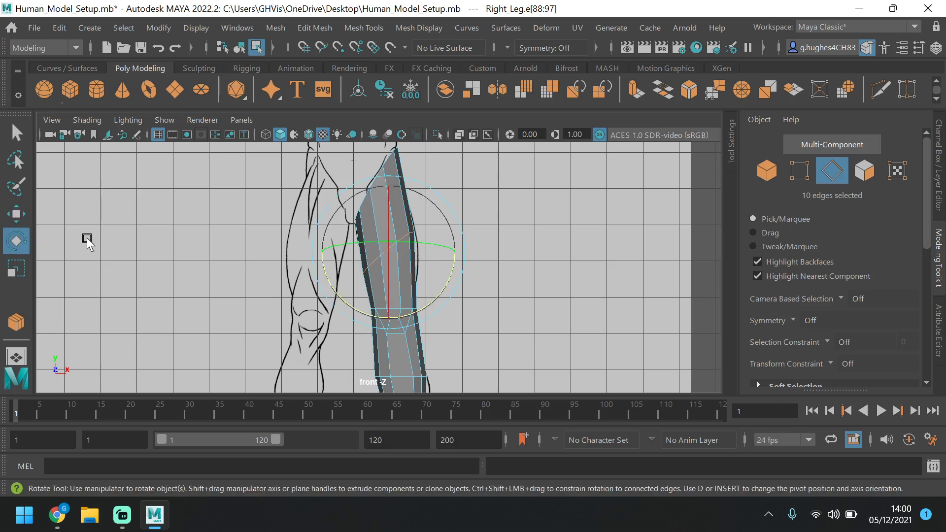
{"action": "left_click_drag", "start_coordinate": [456, 266], "coordinate": [442, 340]}
{"action": "left_click", "coordinate": [16, 268]}
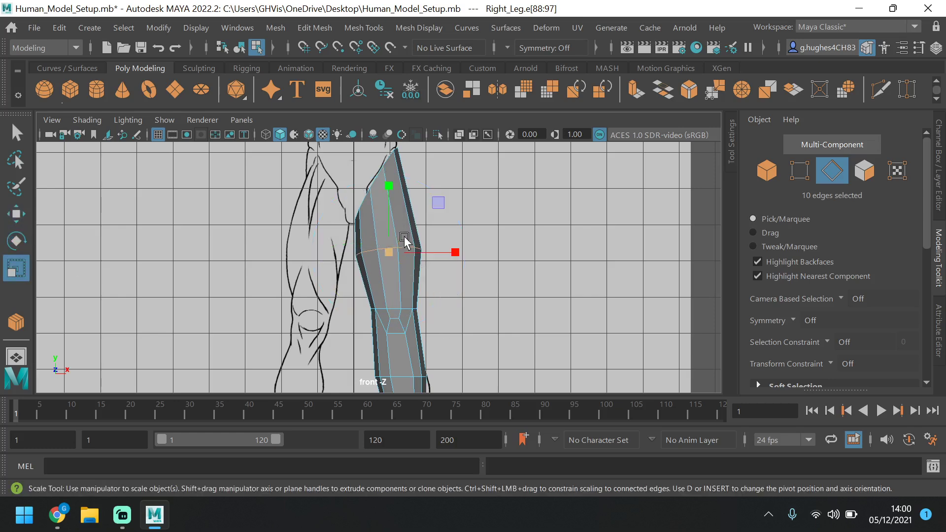
{"action": "left_click_drag", "start_coordinate": [395, 254], "coordinate": [392, 259]}
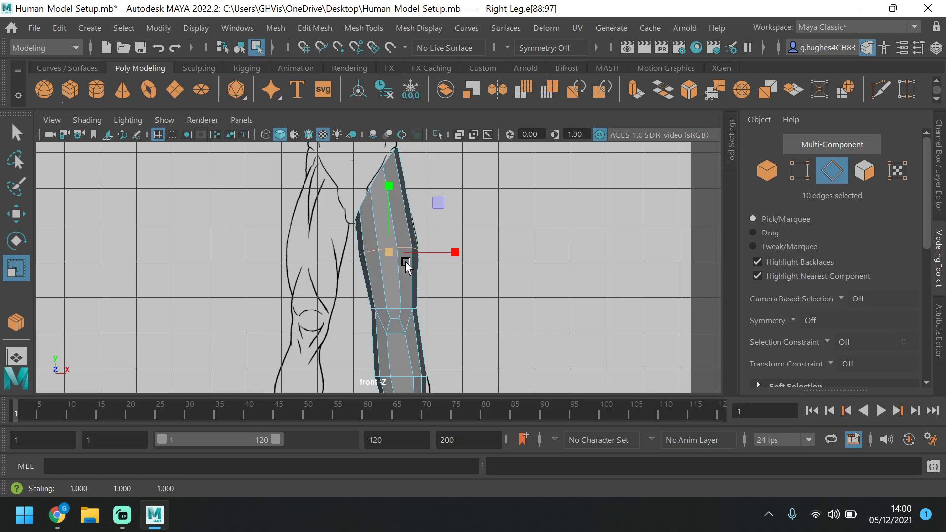
In the side view, move the thigh loop forward to meet the front outline of the reference thigh.
{"action": "key", "text": "space"}
{"action": "key", "text": "space"}
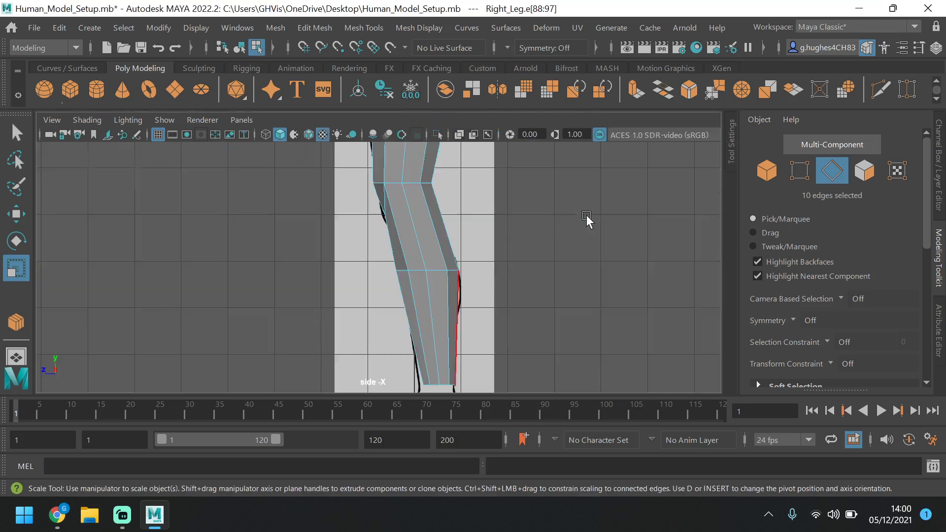
{"action": "middle_click_drag", "start_coordinate": [575, 194], "coordinate": [543, 373], "text": "alt"}
{"action": "middle_click_drag", "start_coordinate": [496, 313], "coordinate": [507, 293], "text": "alt"}
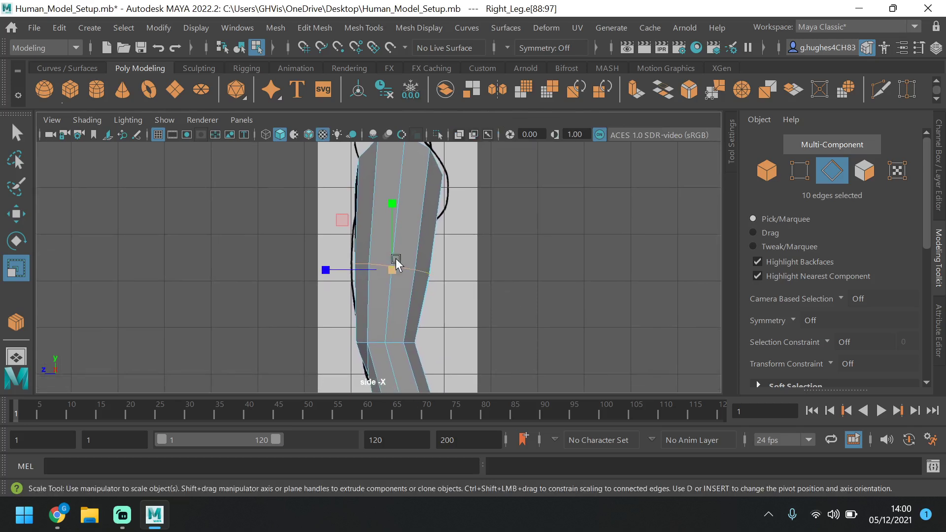
{"action": "left_click", "coordinate": [17, 213]}
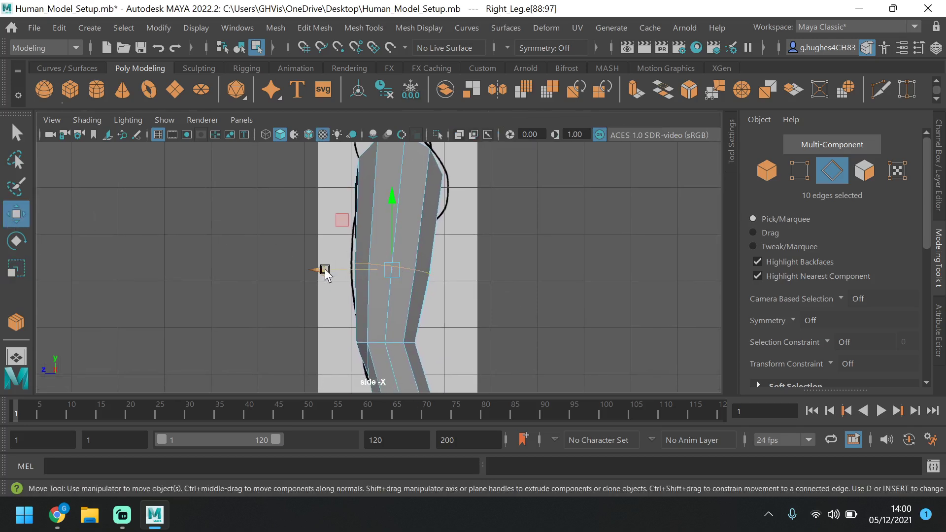
{"action": "left_click_drag", "start_coordinate": [321, 269], "coordinate": [315, 271]}
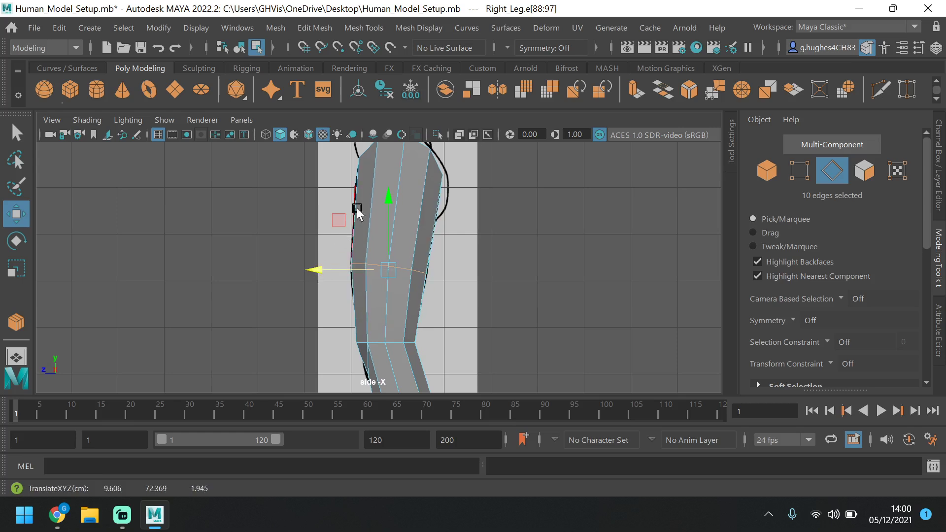
Tilt the thigh loop in the side view and scale it slightly wider from front to back.
{"action": "left_click", "coordinate": [16, 241]}
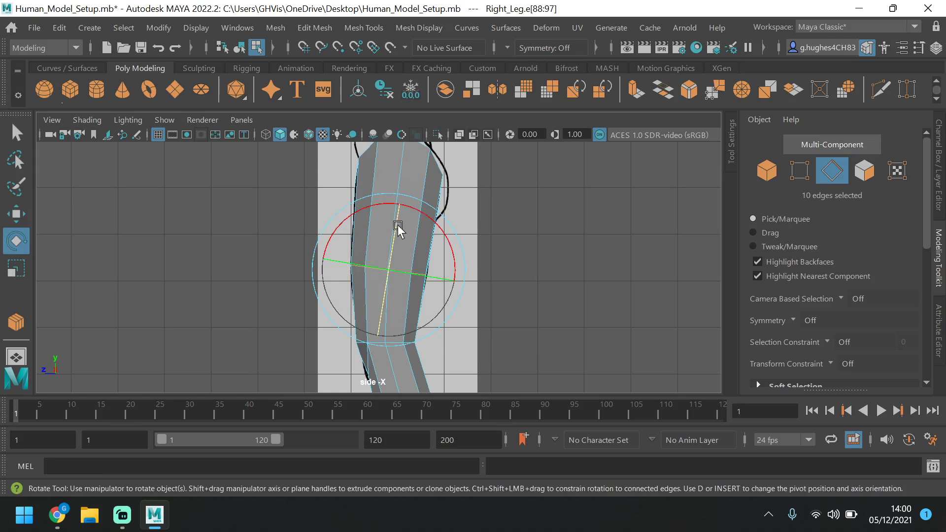
{"action": "left_click", "coordinate": [17, 268]}
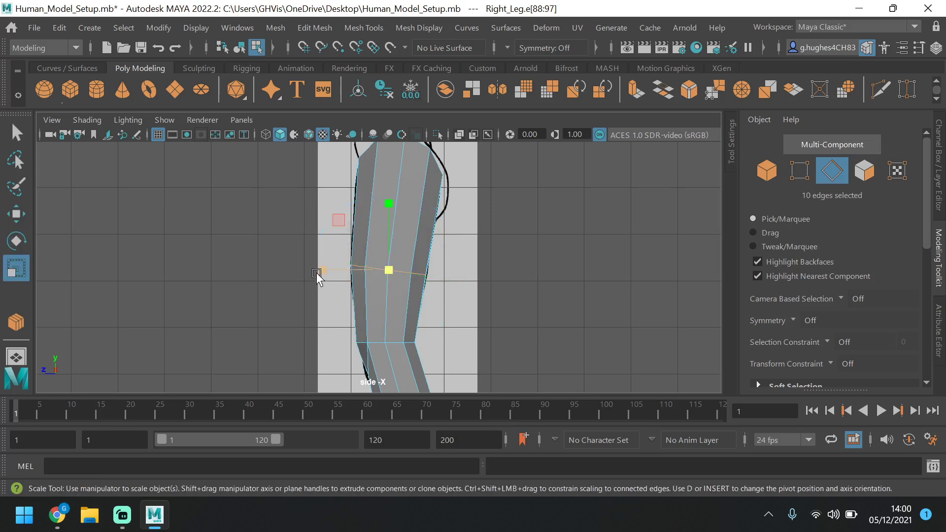
{"action": "left_click_drag", "start_coordinate": [317, 273], "coordinate": [318, 271]}
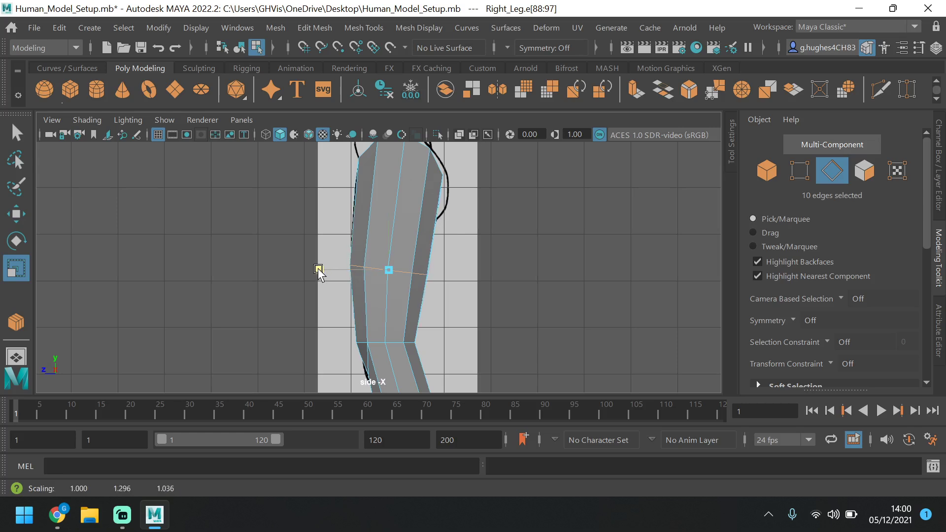
Raise the thigh loop to a height of about 73.7 cm and shift it slightly back in the side view.
{"action": "key", "text": "w"}
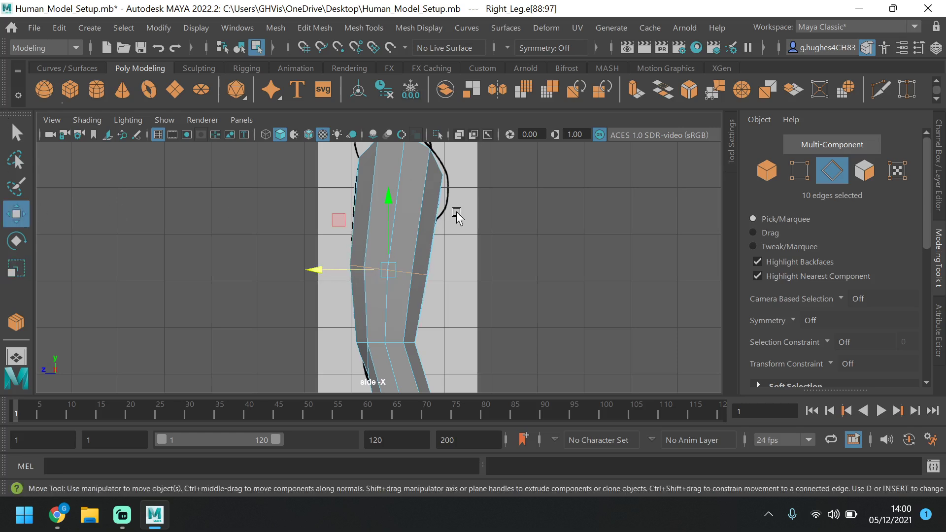
{"action": "left_click_drag", "start_coordinate": [390, 198], "coordinate": [390, 216]}
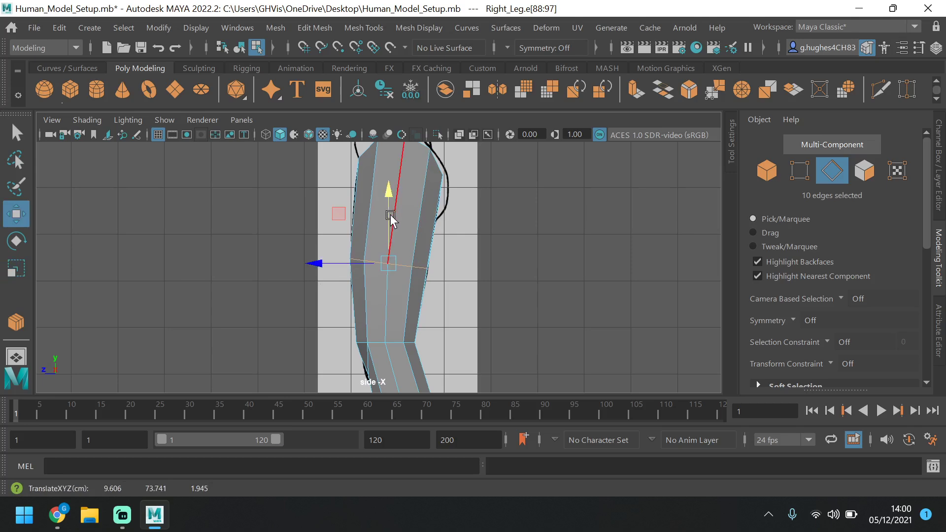
{"action": "left_click_drag", "start_coordinate": [338, 264], "coordinate": [339, 264]}
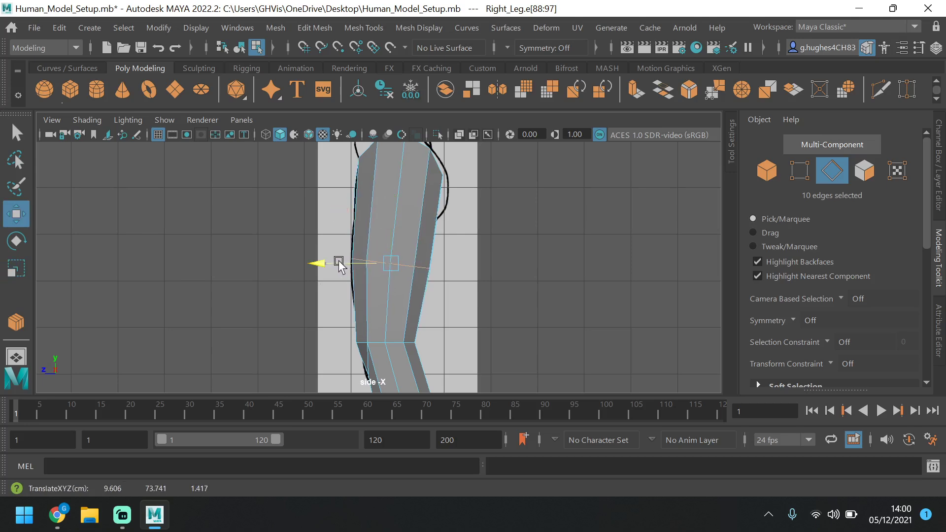
Rotate the thigh loop slightly in the front view so it slopes down toward the inner thigh.
{"action": "key", "text": "space"}
{"action": "key", "text": "space"}
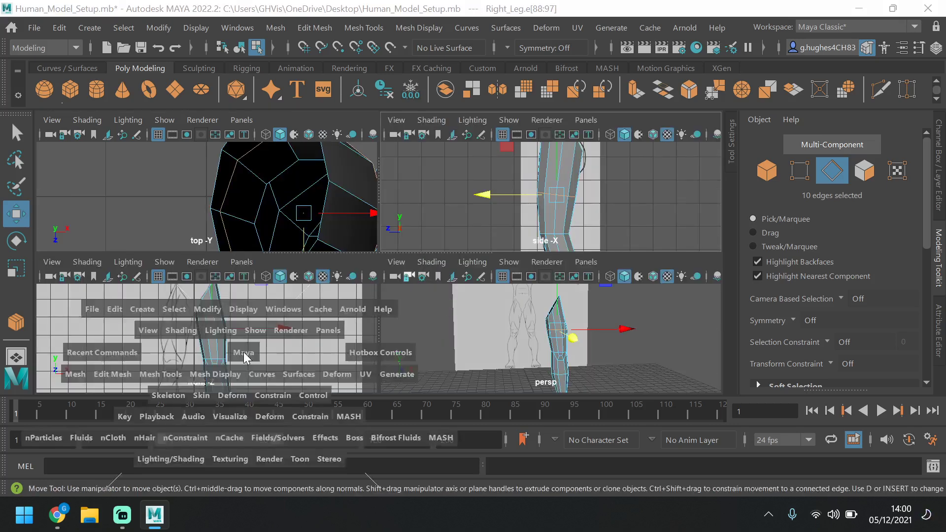
{"action": "left_click", "coordinate": [20, 249]}
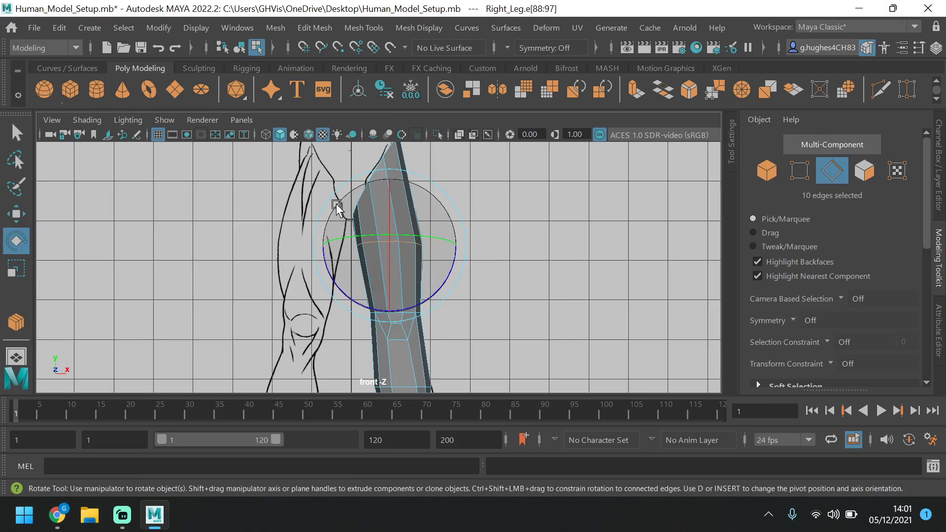
{"action": "left_click_drag", "start_coordinate": [336, 204], "coordinate": [337, 209]}
{"action": "key", "text": "ctrl+z"}
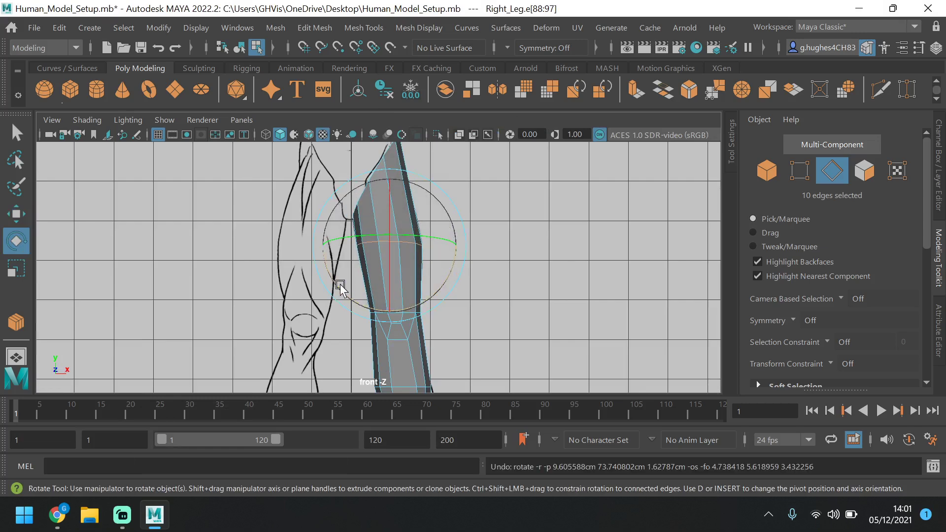
{"action": "left_click_drag", "start_coordinate": [340, 288], "coordinate": [344, 295]}
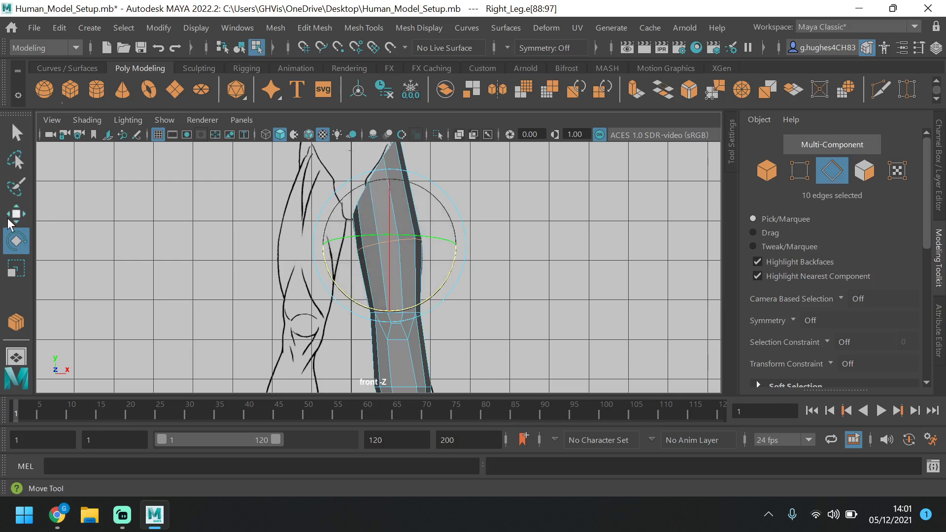
Reselect the thigh loop and try twisting it around the leg's vertical axis.
{"action": "left_click", "coordinate": [9, 220]}
{"action": "left_click", "coordinate": [465, 223]}
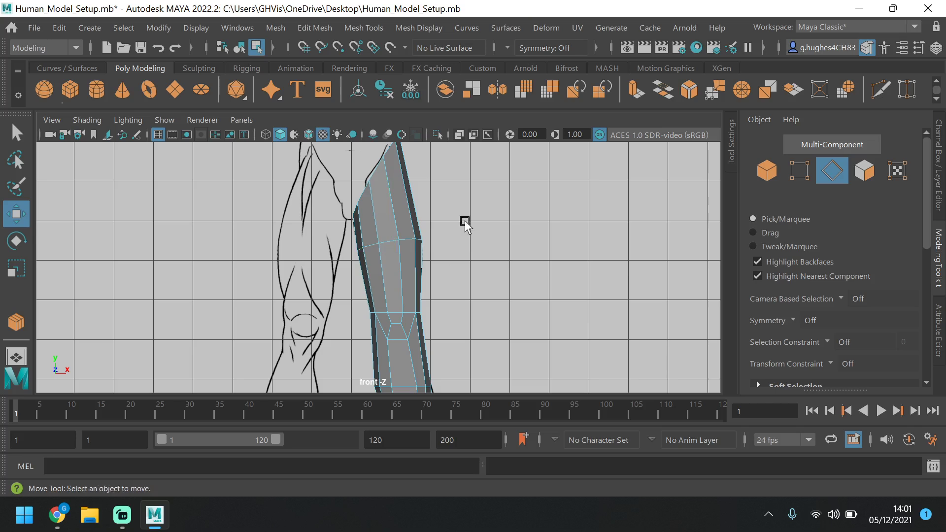
{"action": "double_click", "coordinate": [379, 243]}
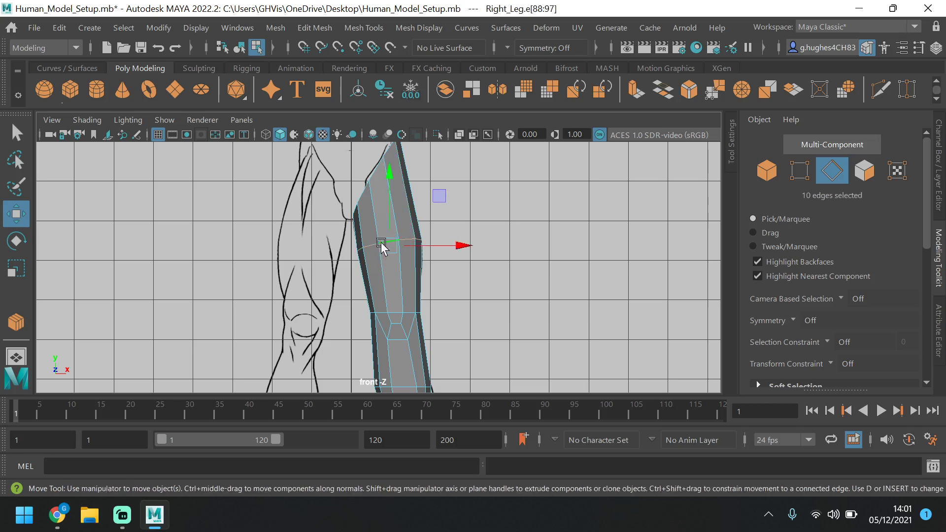
{"action": "left_click", "coordinate": [17, 241]}
{"action": "left_click_drag", "start_coordinate": [403, 232], "coordinate": [437, 228]}
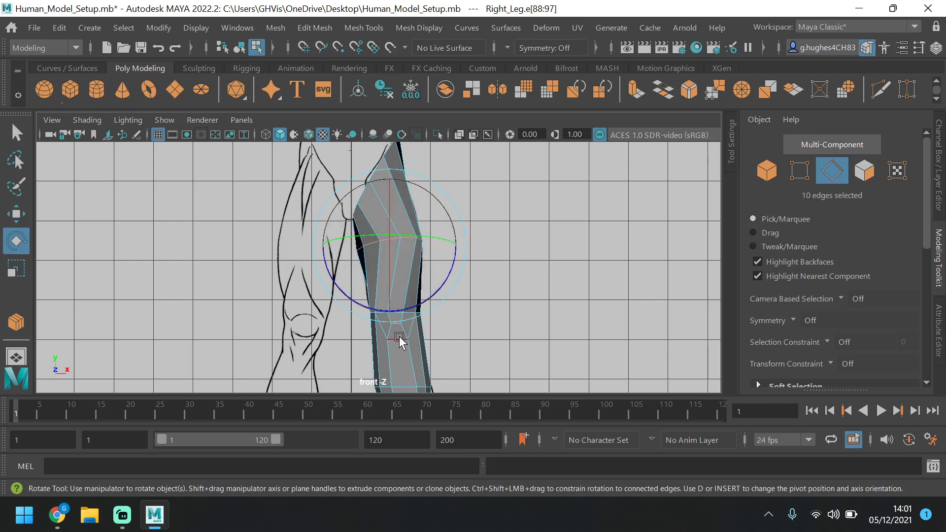
Try twisting three knee edges around the vertical axis, and undo both the knee and thigh twists.
{"action": "double_click", "coordinate": [398, 339]}
{"action": "left_click_drag", "start_coordinate": [430, 313], "coordinate": [395, 316]}
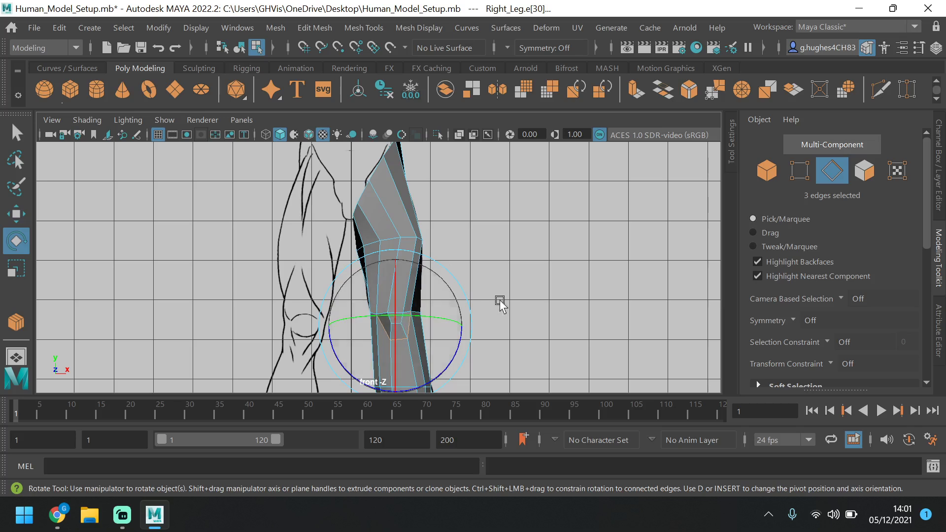
{"action": "key", "text": "ctrl+z"}
{"action": "key", "text": "ctrl+z"}
{"action": "key", "text": "ctrl+z"}
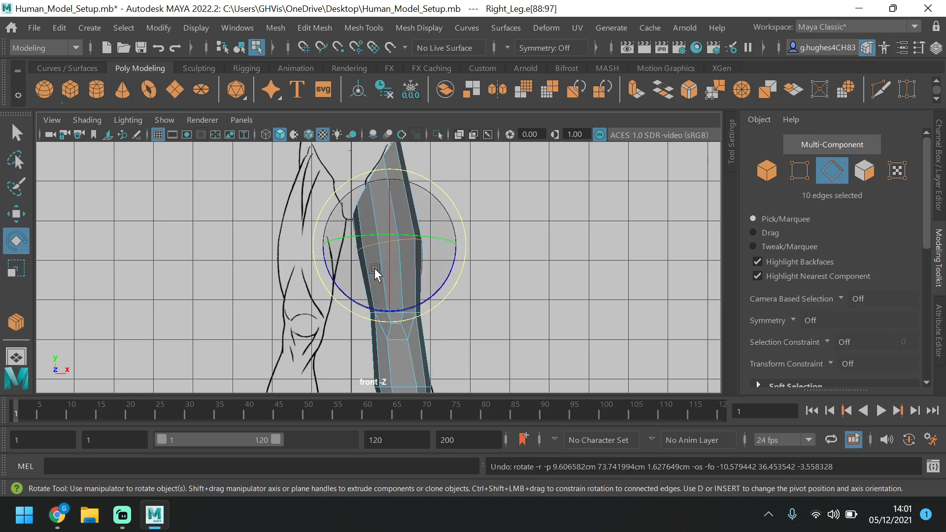
Switch from edge to object selection and inspect the whole leg from several angles in the perspective view.
{"action": "left_click", "coordinate": [16, 214]}
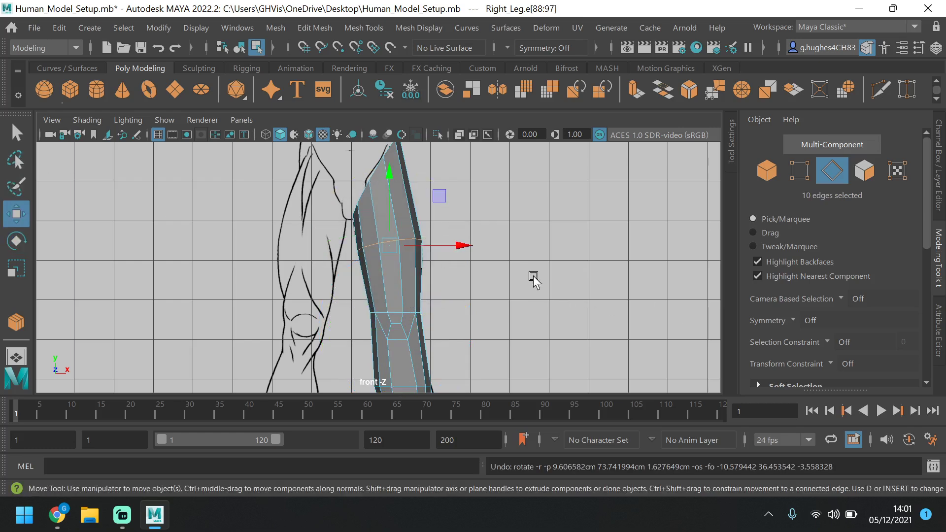
{"action": "scroll", "coordinate": [512, 252], "scroll_direction": "down", "scroll_amount": 2}
{"action": "scroll", "coordinate": [488, 287], "scroll_direction": "down", "scroll_amount": 2}
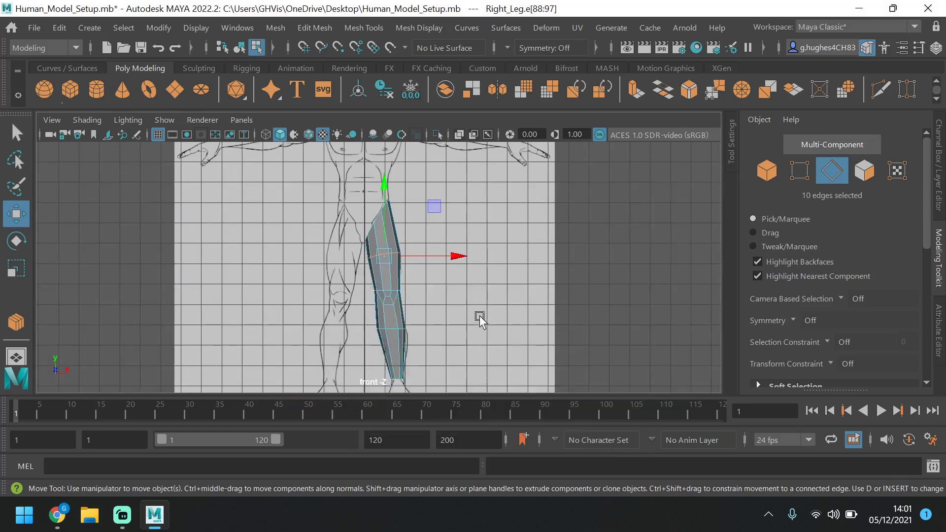
{"action": "key", "text": "space"}
{"action": "key", "text": "space"}
{"action": "key", "text": "space"}
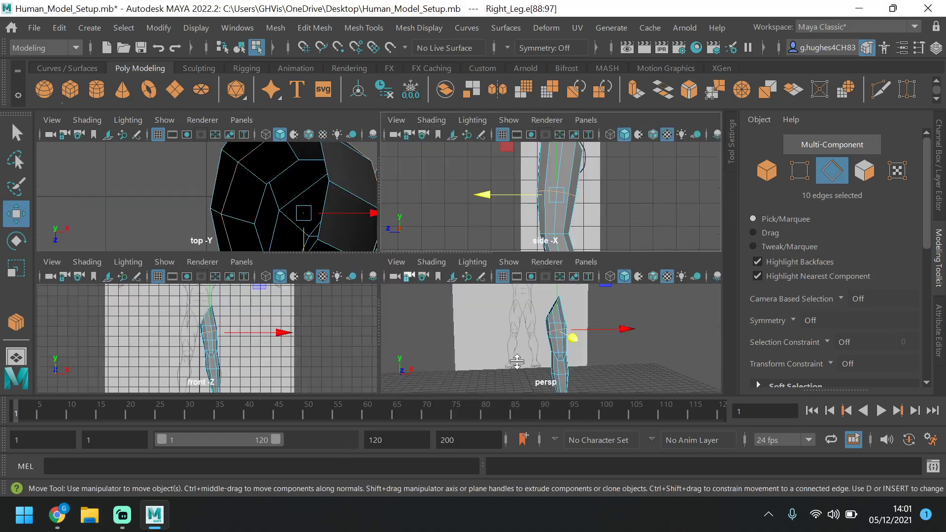
{"action": "key", "text": "space"}
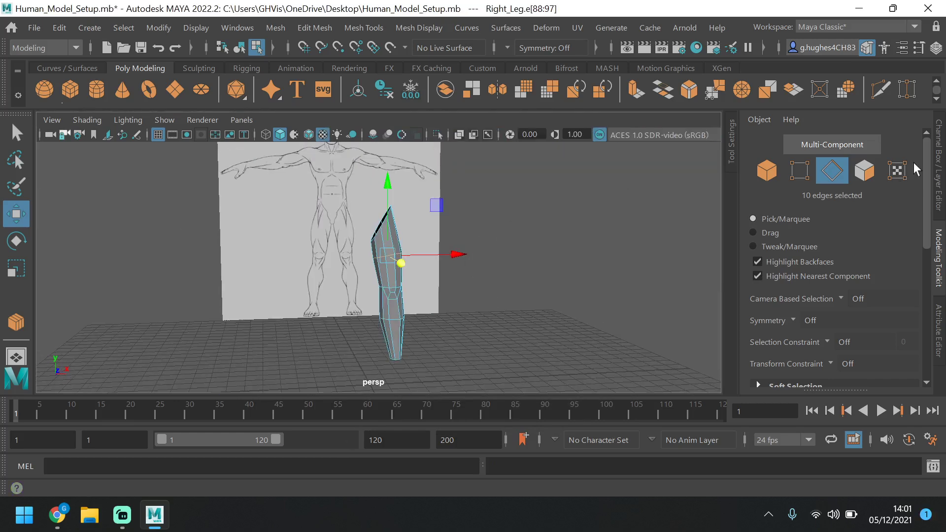
{"action": "left_click", "coordinate": [763, 180]}
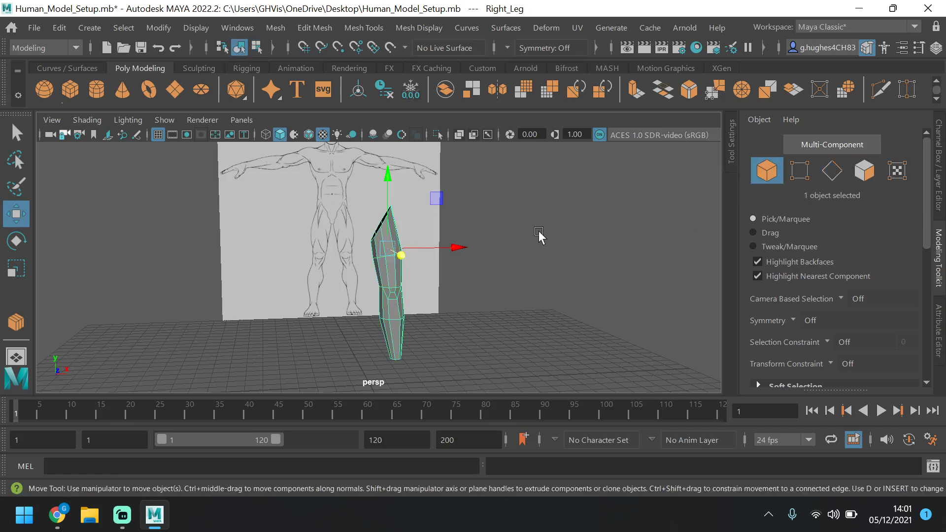
{"action": "left_click", "coordinate": [540, 241]}
{"action": "left_click_drag", "start_coordinate": [542, 245], "coordinate": [587, 262], "text": "alt"}
{"action": "scroll", "coordinate": [438, 325], "scroll_direction": "up", "scroll_amount": 1}
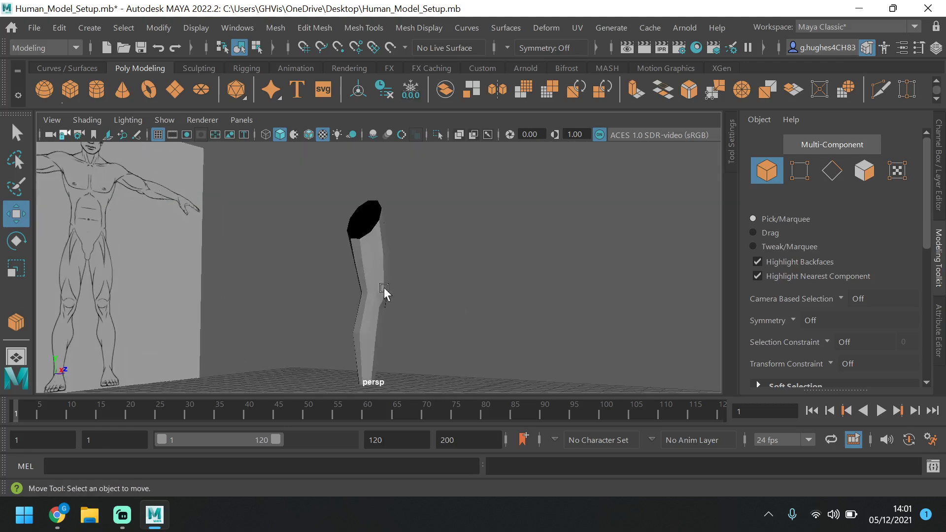
{"action": "left_click", "coordinate": [363, 250]}
{"action": "scroll", "coordinate": [386, 246], "scroll_direction": "down", "scroll_amount": 4}
{"action": "left_click_drag", "start_coordinate": [431, 318], "coordinate": [367, 315], "text": "alt"}
Look through the viewport's object display options and the interface, display, polygon and general settings in the preferences, changing nothing.
{"action": "left_click", "coordinate": [171, 120]}
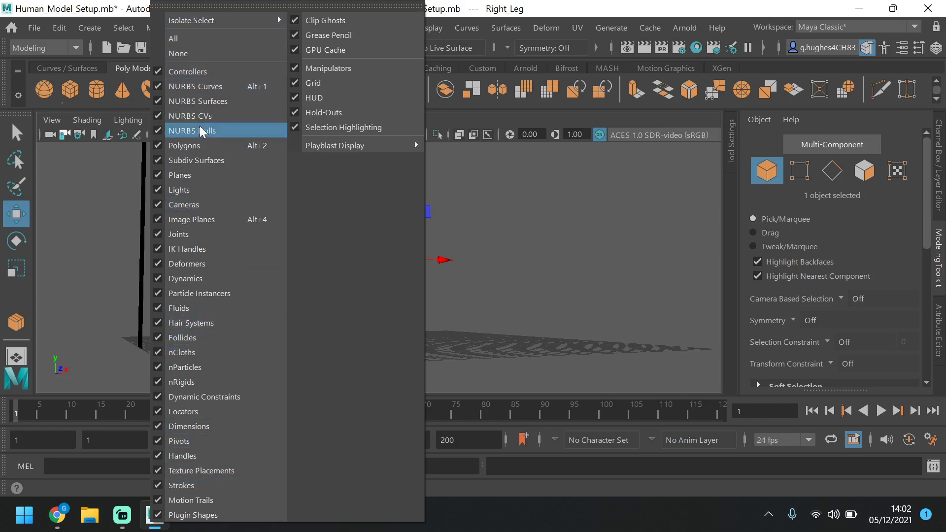
{"action": "left_click", "coordinate": [56, 244]}
{"action": "left_click", "coordinate": [229, 27]}
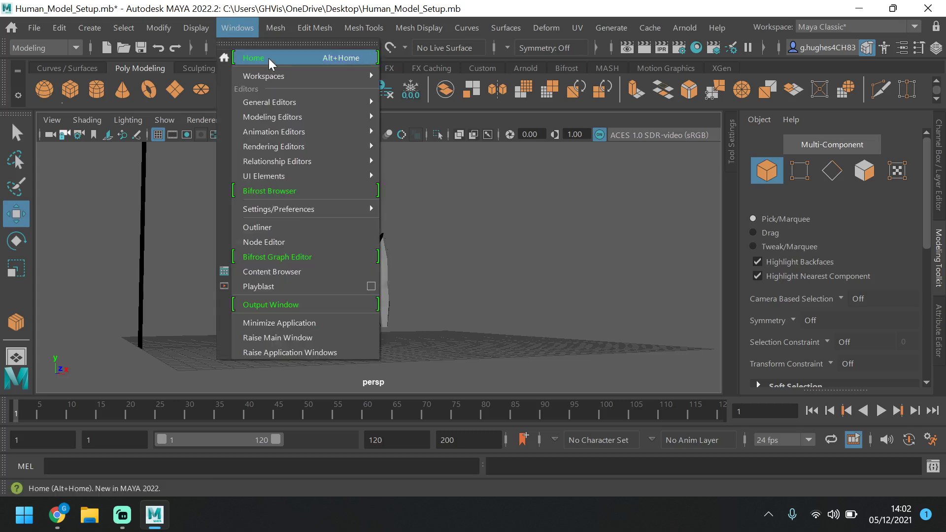
{"action": "mouse_move", "coordinate": [340, 209]}
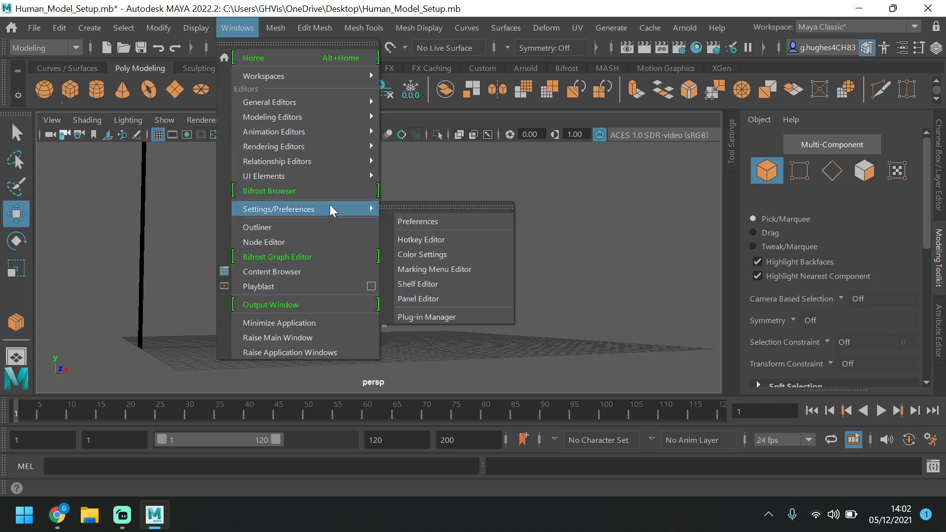
{"action": "left_click", "coordinate": [418, 221]}
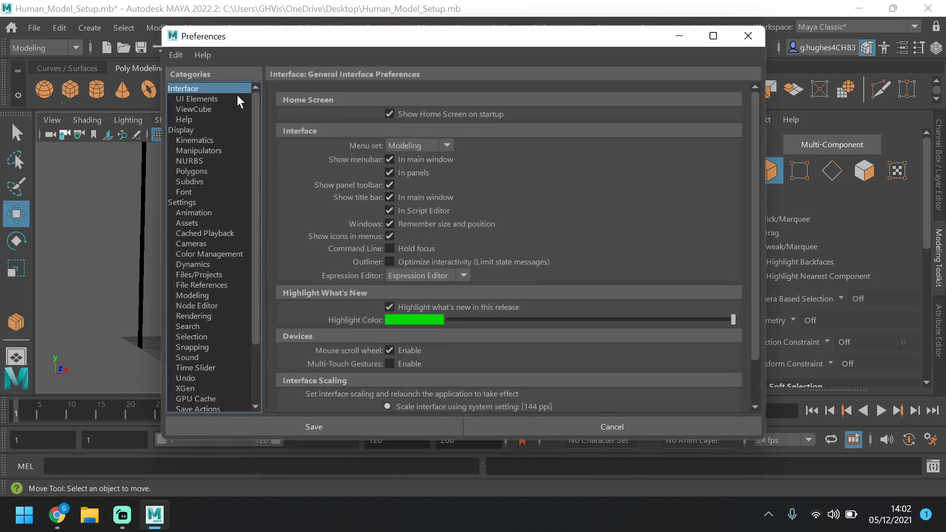
{"action": "left_click", "coordinate": [189, 129]}
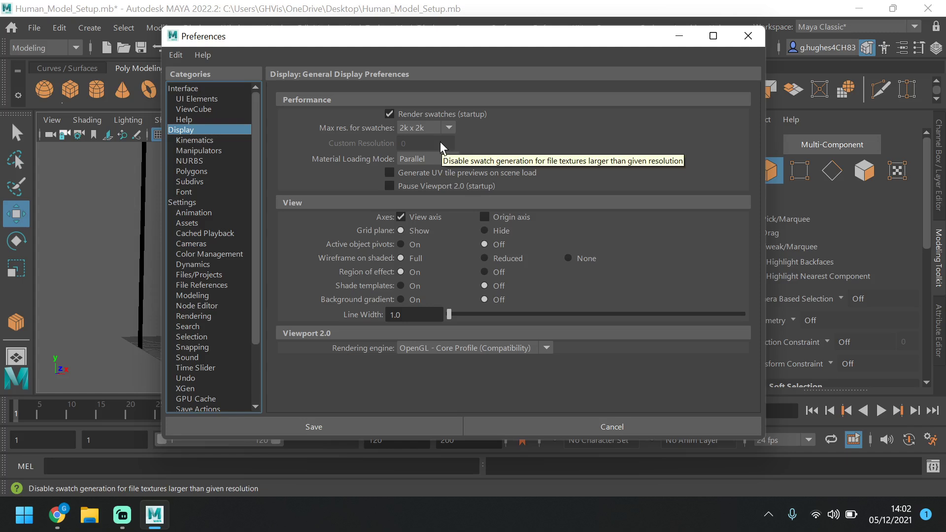
{"action": "left_click", "coordinate": [184, 171]}
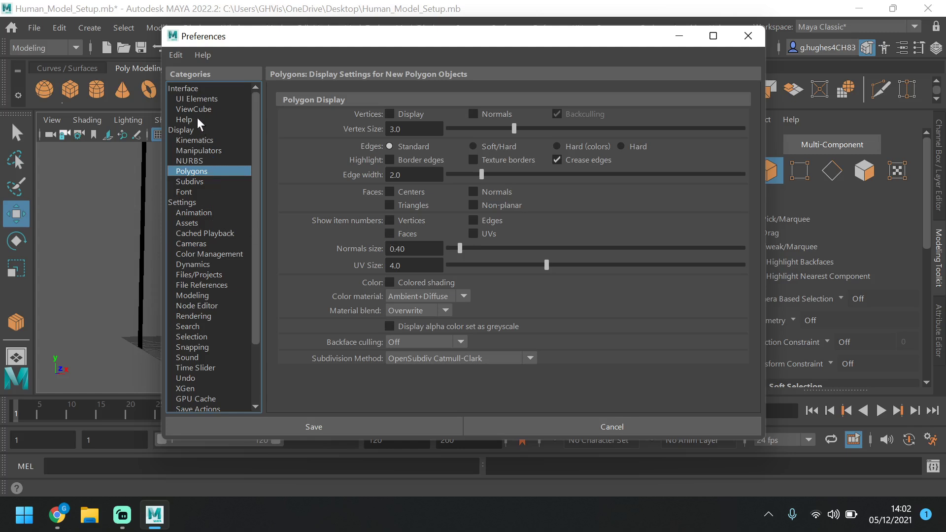
{"action": "left_click", "coordinate": [184, 120]}
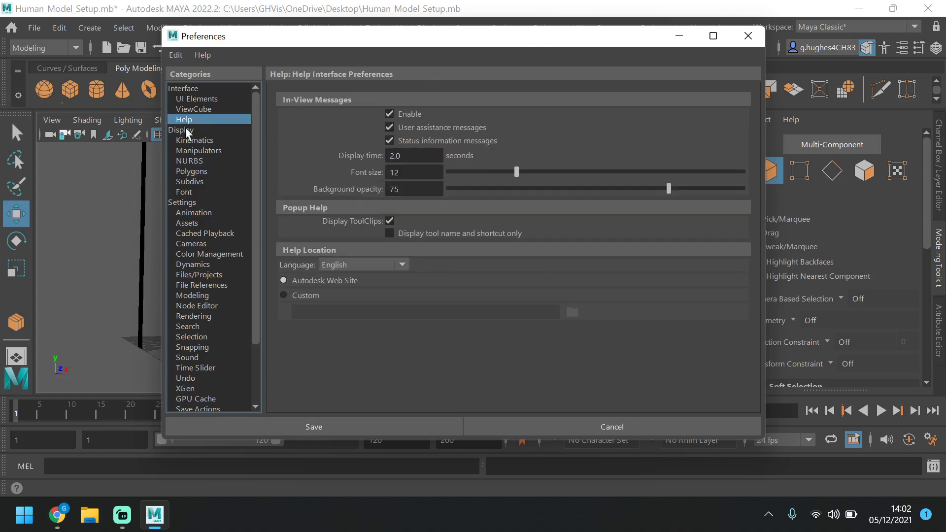
{"action": "left_click", "coordinate": [190, 130]}
{"action": "left_click", "coordinate": [194, 202]}
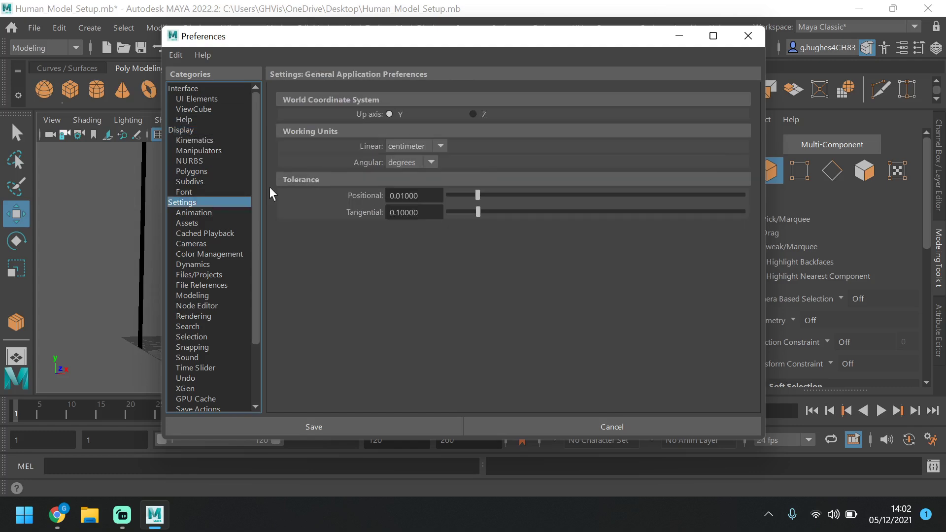
{"action": "left_click", "coordinate": [747, 35]}
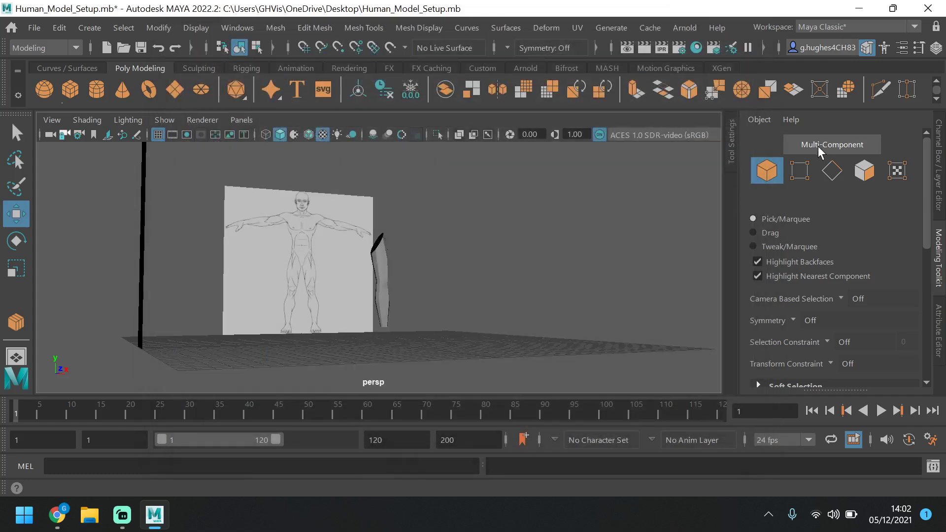
{"action": "left_click", "coordinate": [864, 171]}
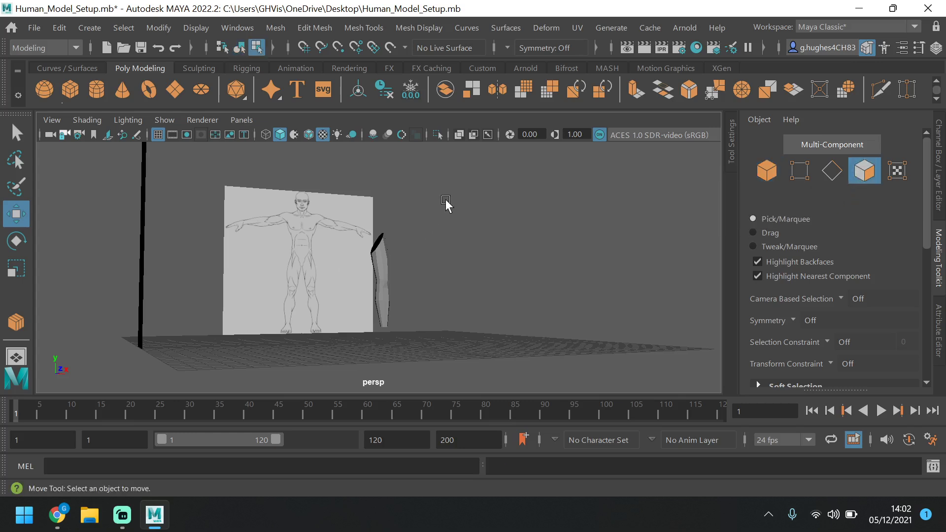
{"action": "left_click_drag", "start_coordinate": [445, 202], "coordinate": [316, 393]}
{"action": "left_click_drag", "start_coordinate": [482, 194], "coordinate": [317, 370]}
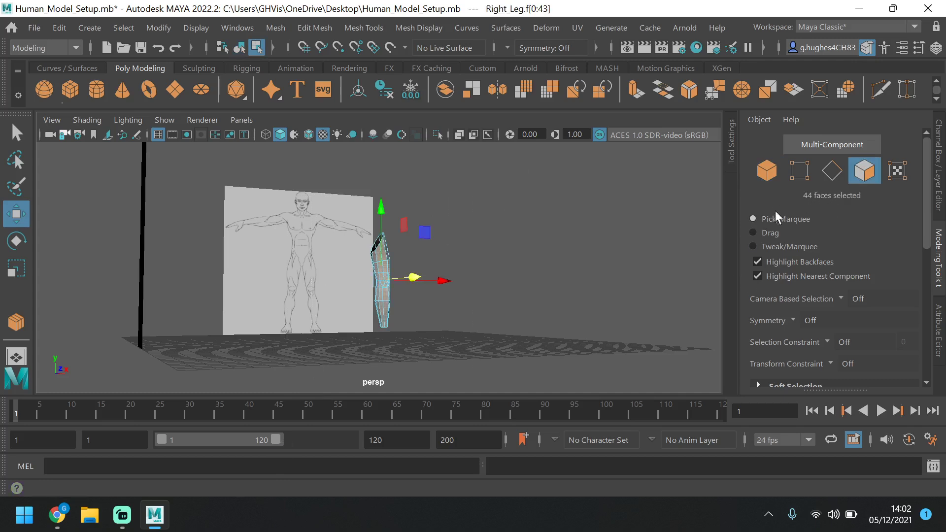
{"action": "left_click_drag", "start_coordinate": [447, 267], "coordinate": [472, 270], "text": "alt"}
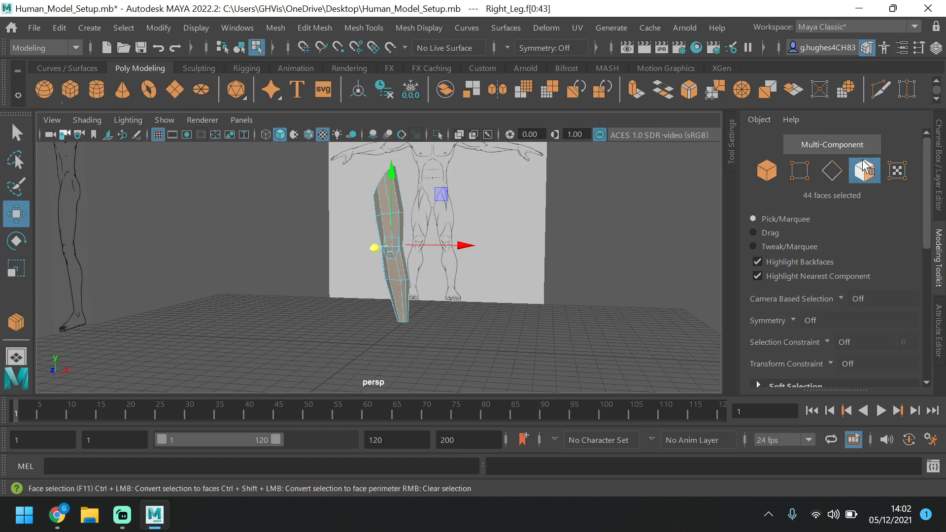
{"action": "left_click", "coordinate": [764, 171]}
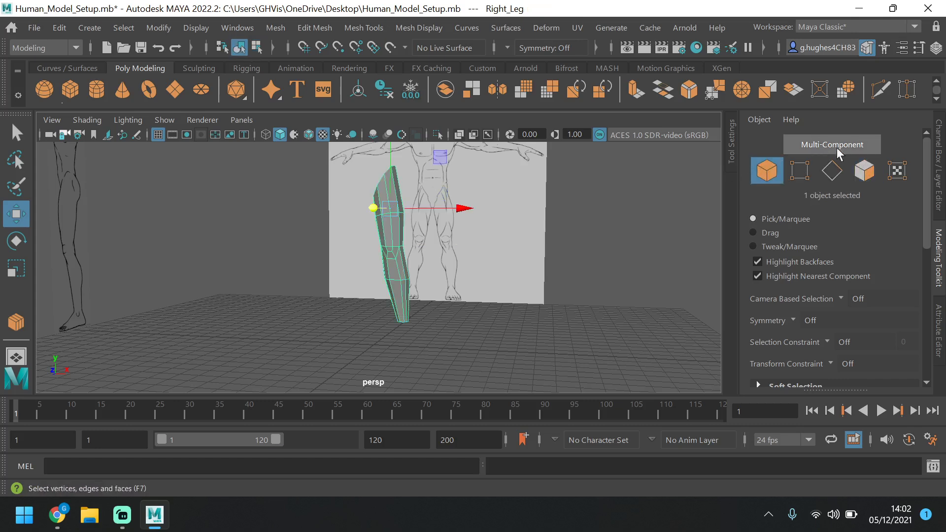
Preview the leg smoothed, inspect its shape from several sides, and return it to the unsmoothed display.
{"action": "left_click_drag", "start_coordinate": [377, 268], "coordinate": [492, 271], "text": "alt"}
{"action": "left_click", "coordinate": [422, 268]}
{"action": "left_click", "coordinate": [378, 239]}
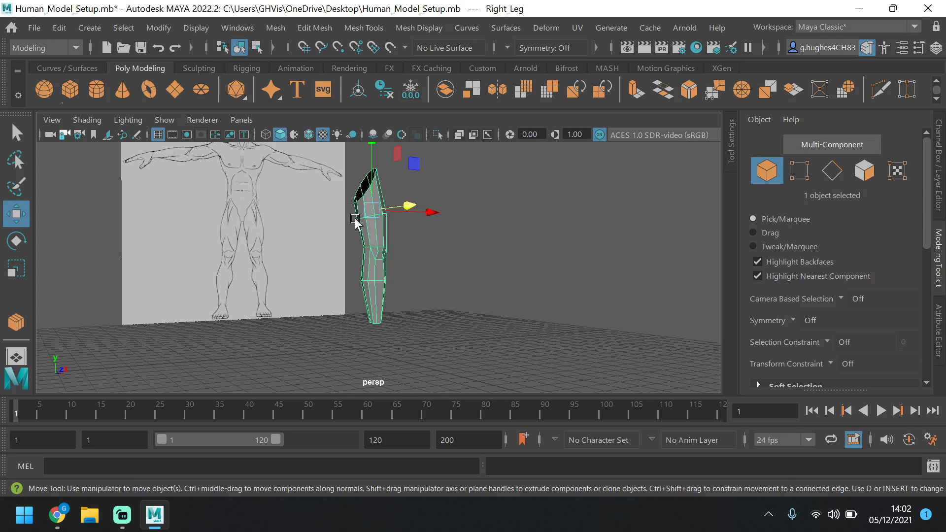
{"action": "key", "text": "3"}
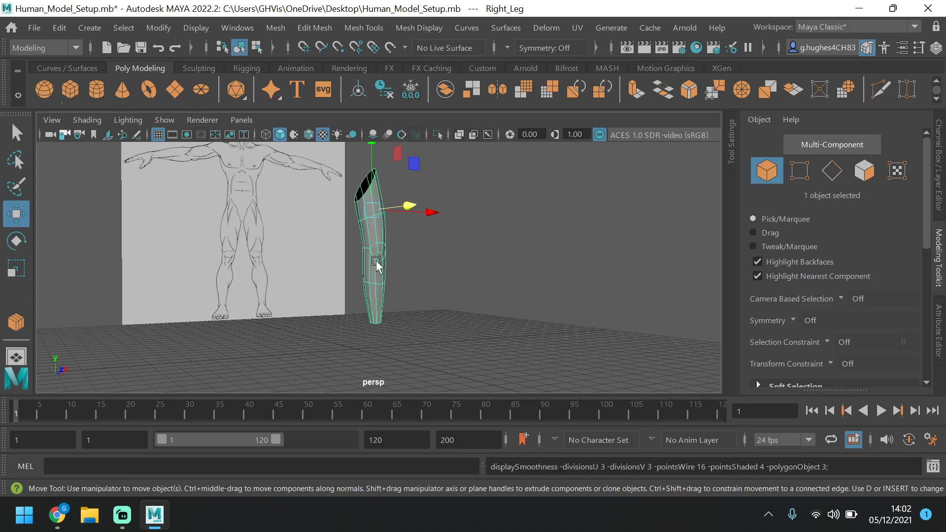
{"action": "left_click", "coordinate": [463, 257]}
{"action": "left_click_drag", "start_coordinate": [463, 258], "coordinate": [591, 264], "text": "alt"}
{"action": "left_click_drag", "start_coordinate": [302, 291], "coordinate": [350, 316], "text": "alt"}
{"action": "left_click_drag", "start_coordinate": [355, 274], "coordinate": [399, 270], "text": "alt"}
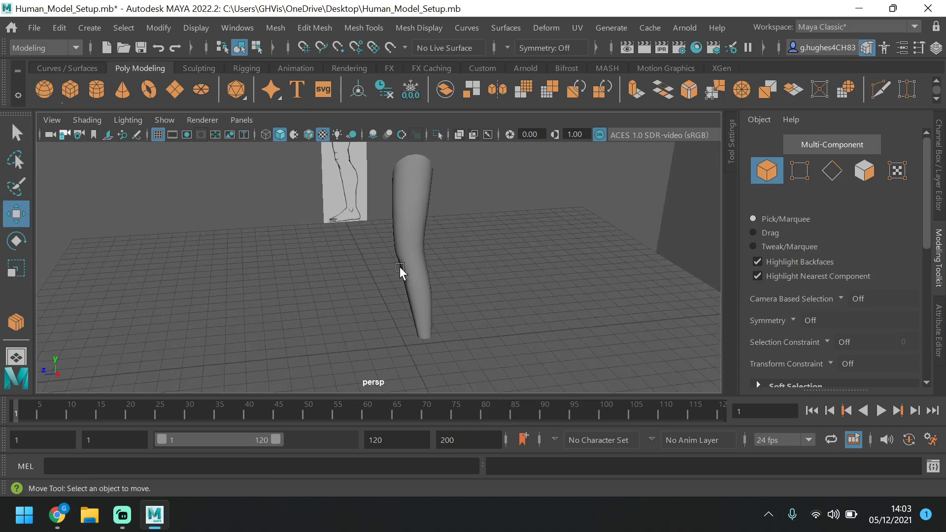
{"action": "left_click", "coordinate": [402, 267]}
{"action": "key", "text": "1"}
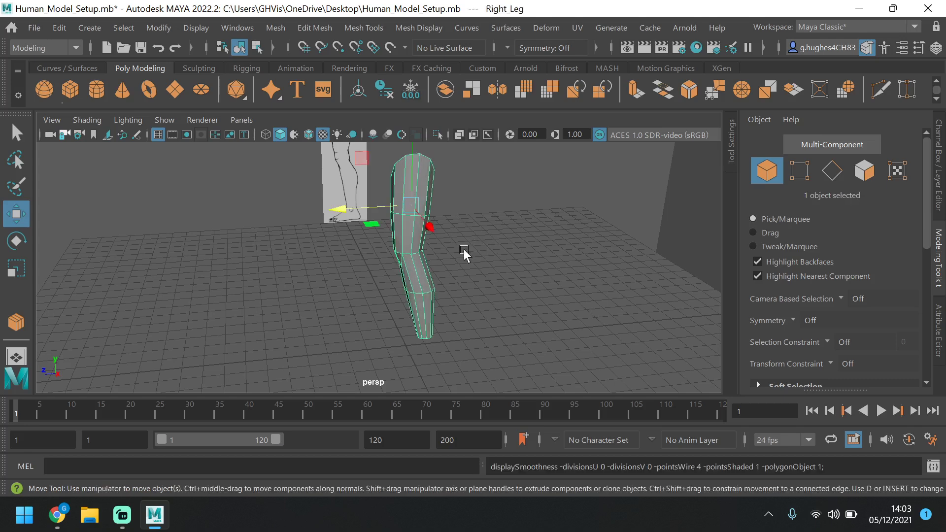
Select all the faces of the leg in the perspective view.
{"action": "left_click_drag", "start_coordinate": [450, 192], "coordinate": [538, 205], "text": "alt"}
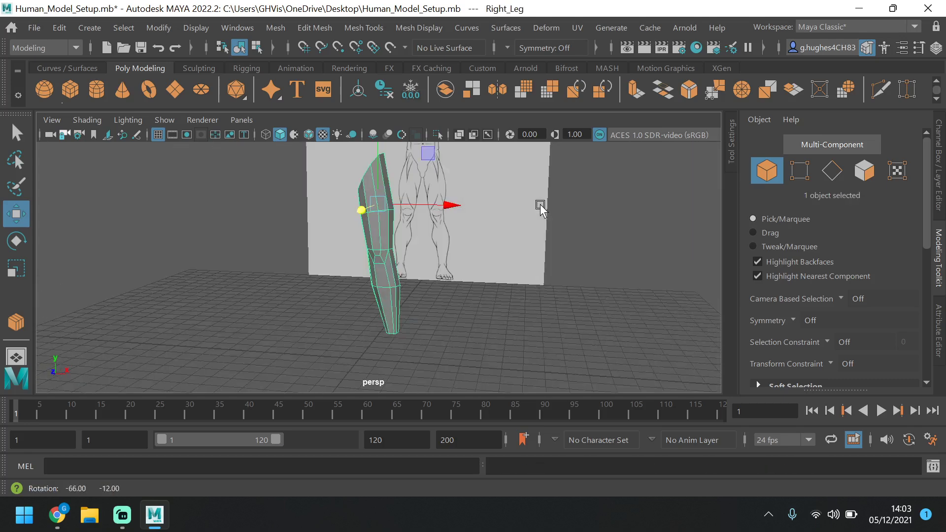
{"action": "left_click", "coordinate": [397, 203]}
{"action": "left_click_drag", "start_coordinate": [397, 203], "coordinate": [419, 300], "text": "alt"}
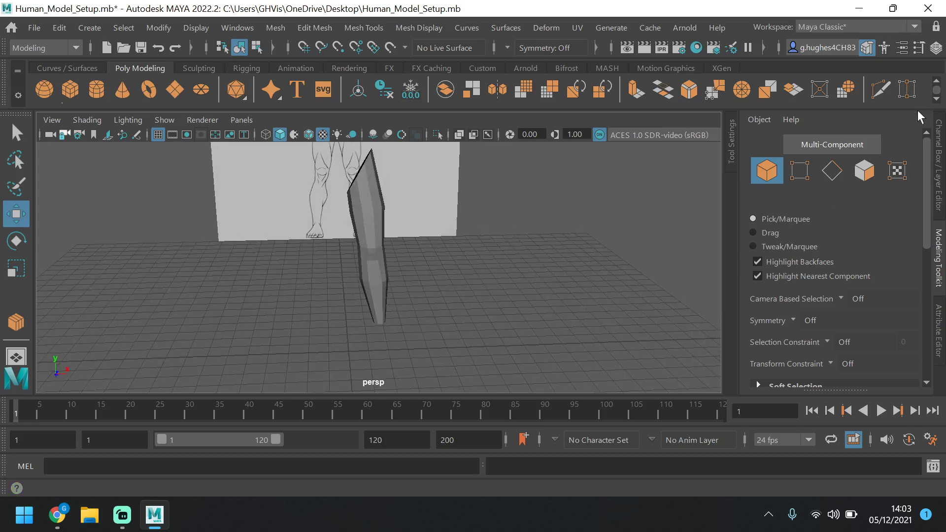
{"action": "left_click", "coordinate": [857, 170]}
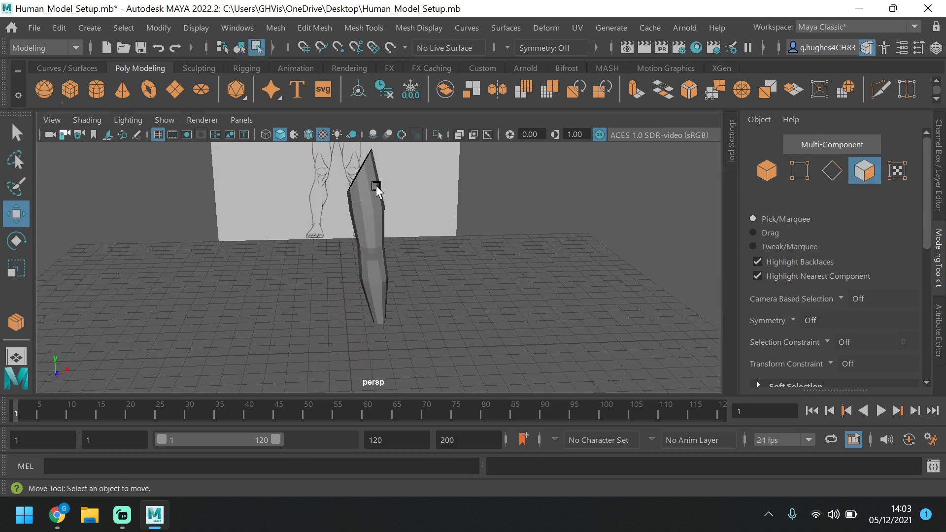
{"action": "scroll", "coordinate": [381, 188], "scroll_direction": "down", "scroll_amount": 2}
{"action": "left_click_drag", "start_coordinate": [395, 171], "coordinate": [309, 384]}
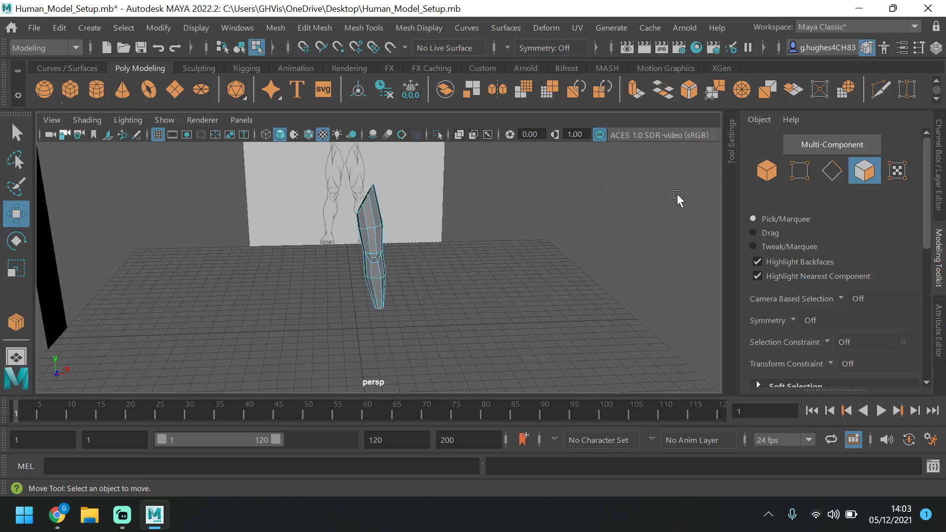
{"action": "left_click_drag", "start_coordinate": [397, 244], "coordinate": [306, 376]}
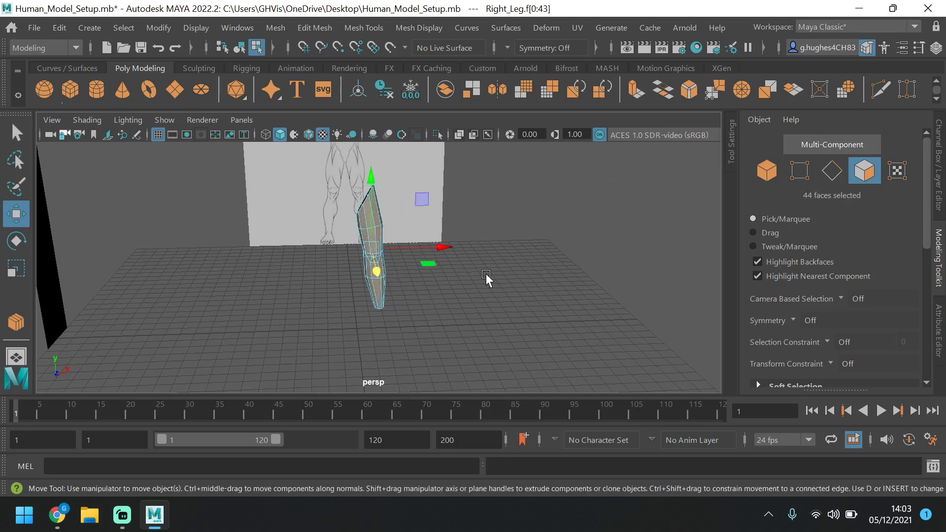
{"action": "left_click_drag", "start_coordinate": [582, 282], "coordinate": [582, 270], "text": "alt"}
Try smoothing the selected leg faces with 1 division, and undo it.
{"action": "scroll", "coordinate": [758, 299], "scroll_direction": "down", "scroll_amount": 5}
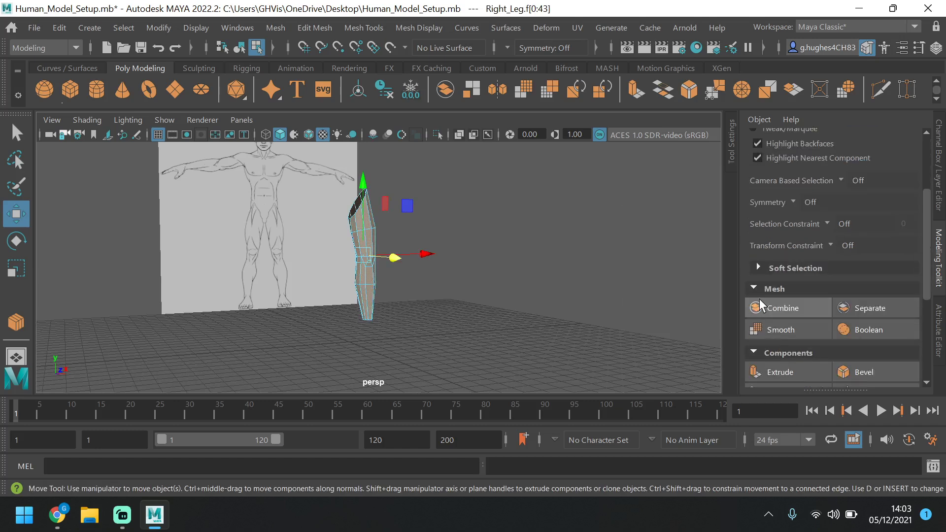
{"action": "left_click", "coordinate": [761, 300]}
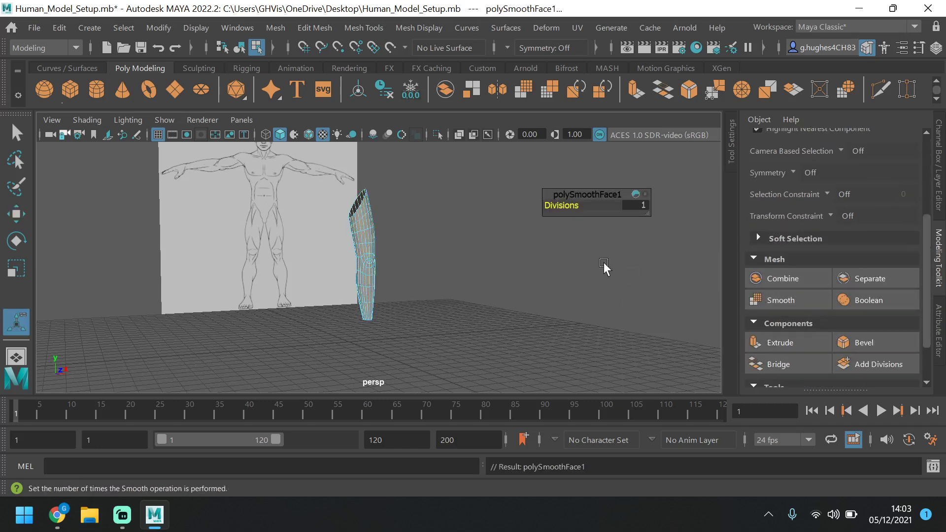
{"action": "key", "text": "ctrl+z"}
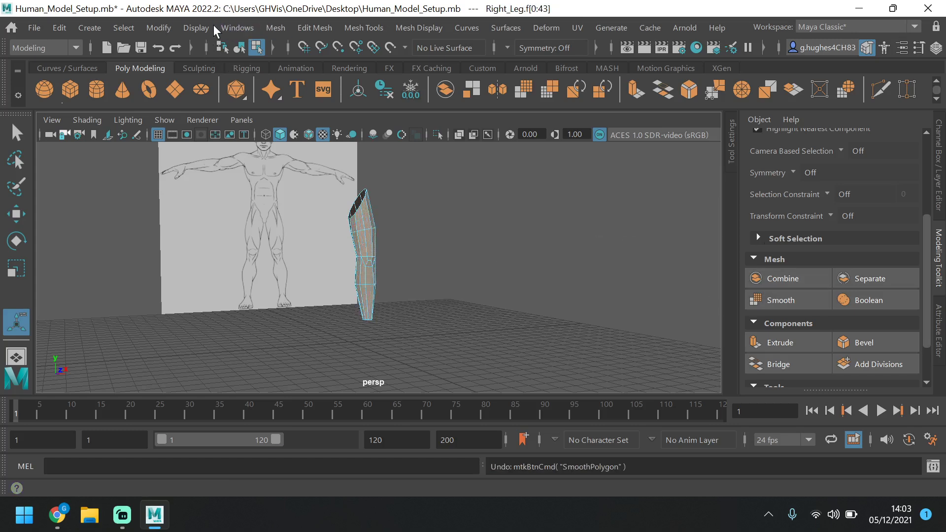
Soften all the edges of the leg mesh and clear the selection.
{"action": "left_click", "coordinate": [271, 29]}
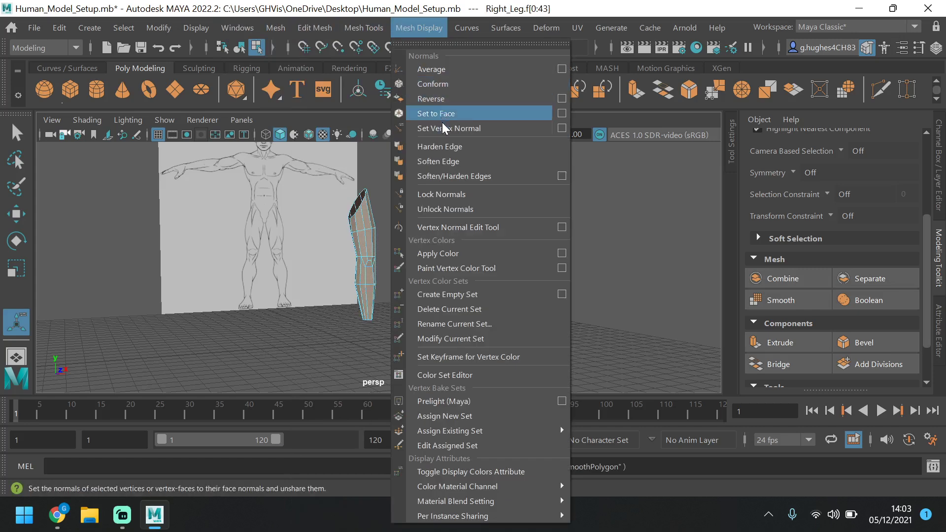
{"action": "left_click", "coordinate": [453, 161]}
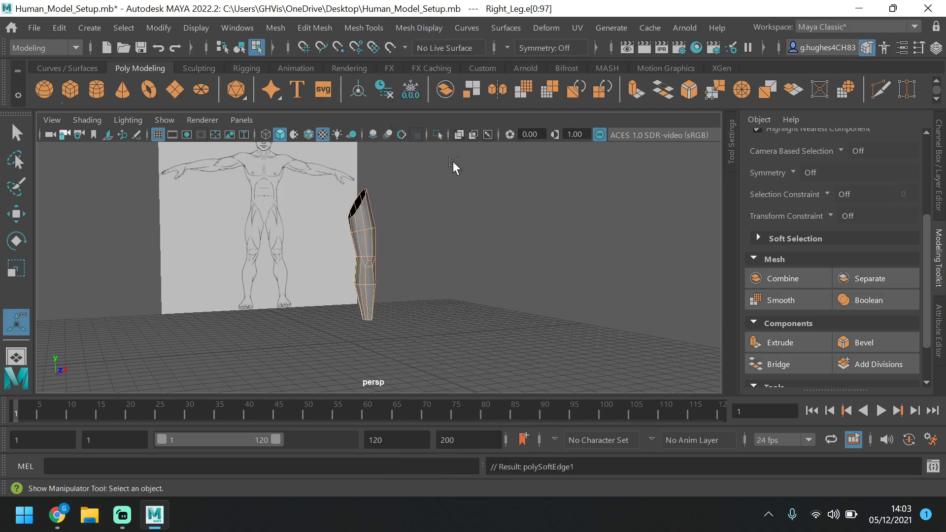
{"action": "left_click", "coordinate": [474, 264]}
{"action": "left_click", "coordinate": [938, 197]}
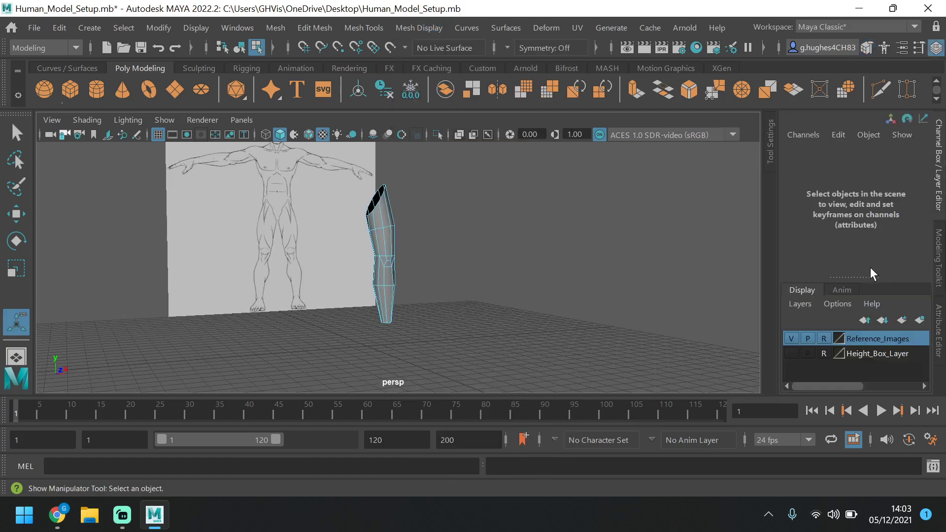
{"action": "left_click", "coordinate": [938, 236]}
{"action": "scroll", "coordinate": [867, 217], "scroll_direction": "up", "scroll_amount": 3}
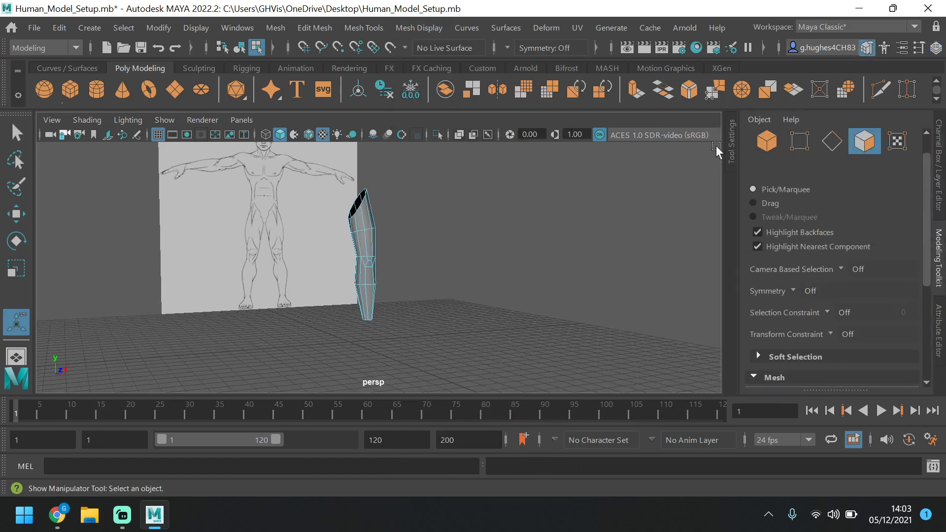
Select the leg object and all of its faces to check the mesh's face count.
{"action": "left_click", "coordinate": [763, 150]}
{"action": "left_click_drag", "start_coordinate": [570, 205], "coordinate": [391, 244], "text": "alt"}
{"action": "left_click", "coordinate": [392, 245]}
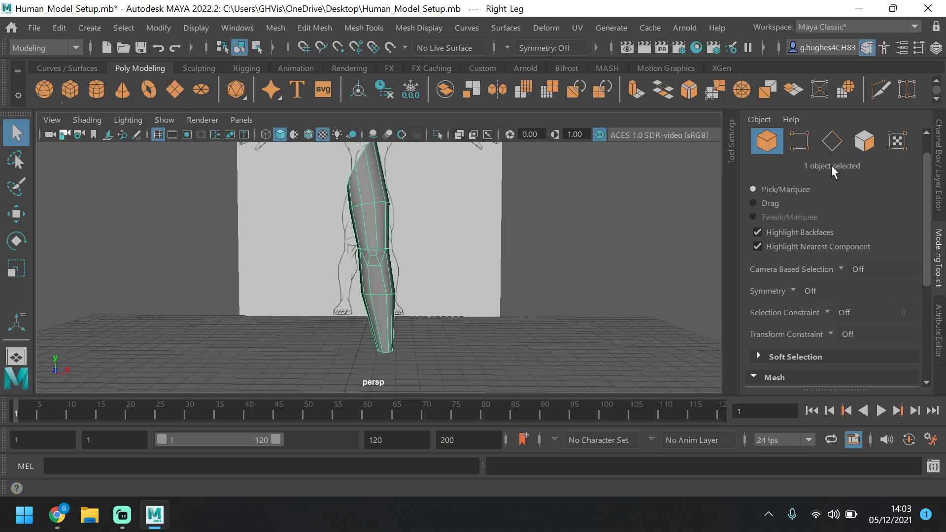
{"action": "left_click", "coordinate": [864, 141]}
{"action": "scroll", "coordinate": [362, 321], "scroll_direction": "down", "scroll_amount": 3}
{"action": "left_click_drag", "start_coordinate": [433, 176], "coordinate": [300, 358]}
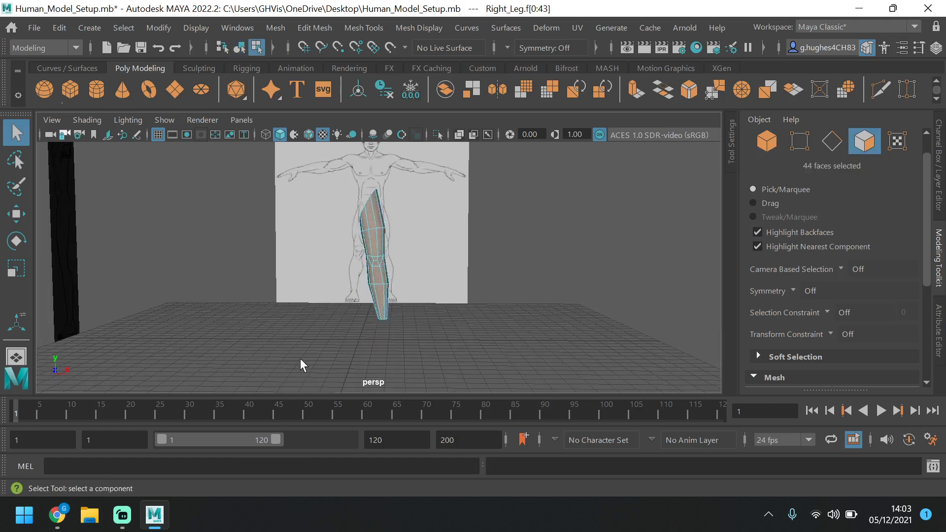
Return to object selection, inspect the leg's softened shading in the perspective view, and select the leg.
{"action": "left_click", "coordinate": [776, 143]}
{"action": "left_click", "coordinate": [406, 324]}
{"action": "scroll", "coordinate": [367, 261], "scroll_direction": "up", "scroll_amount": 3}
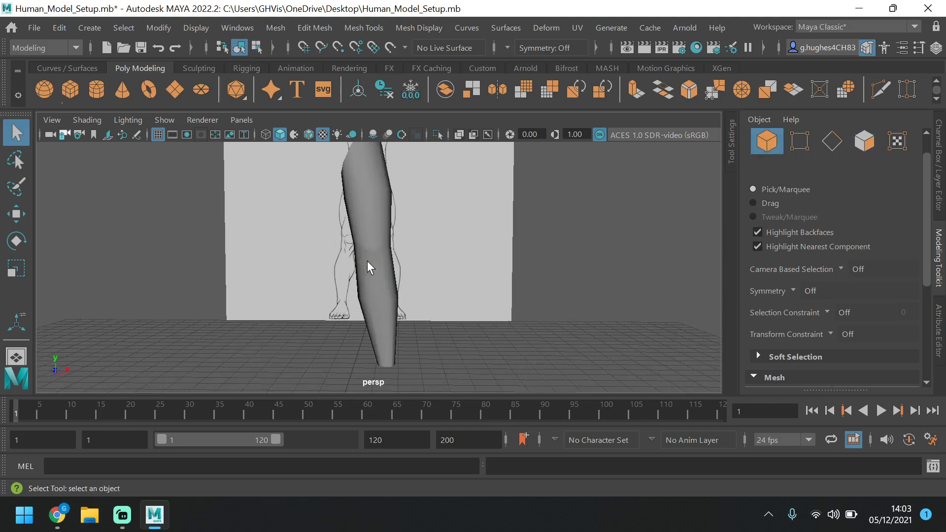
{"action": "left_click_drag", "start_coordinate": [367, 261], "coordinate": [385, 229], "text": "alt"}
{"action": "scroll", "coordinate": [367, 241], "scroll_direction": "down", "scroll_amount": 3}
{"action": "left_click", "coordinate": [388, 219]}
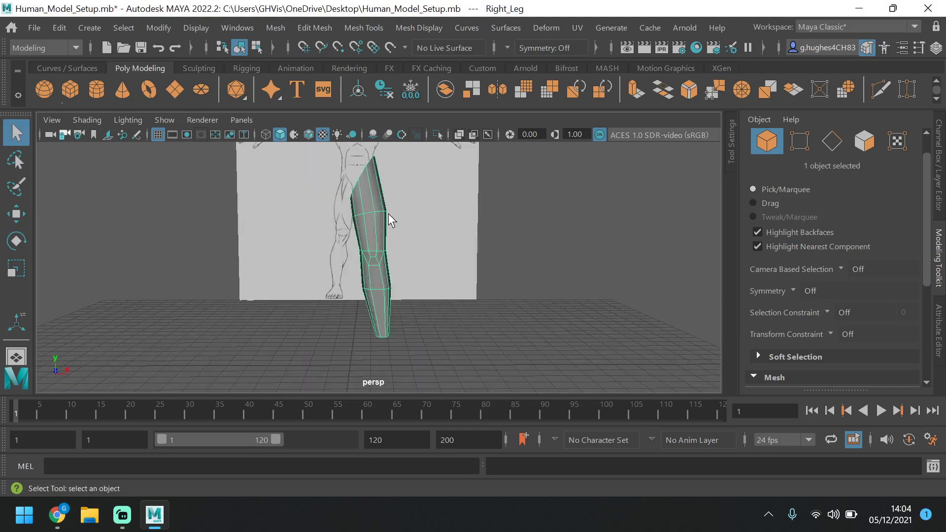
Compare the whole leg with the reference drawings in the side and front views, and clear the selection.
{"action": "key", "text": "space"}
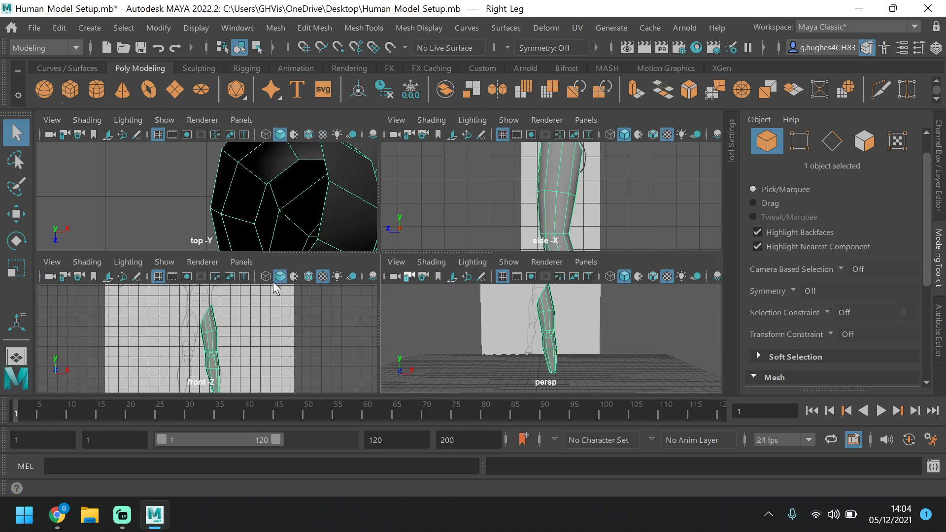
{"action": "key", "text": "space"}
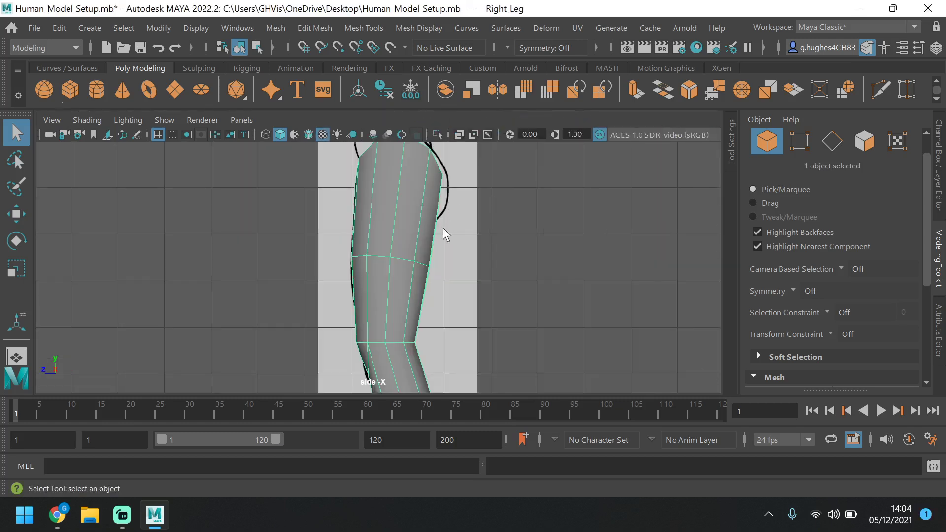
{"action": "scroll", "coordinate": [442, 232], "scroll_direction": "down", "scroll_amount": 5}
{"action": "scroll", "coordinate": [442, 232], "scroll_direction": "down", "scroll_amount": 1}
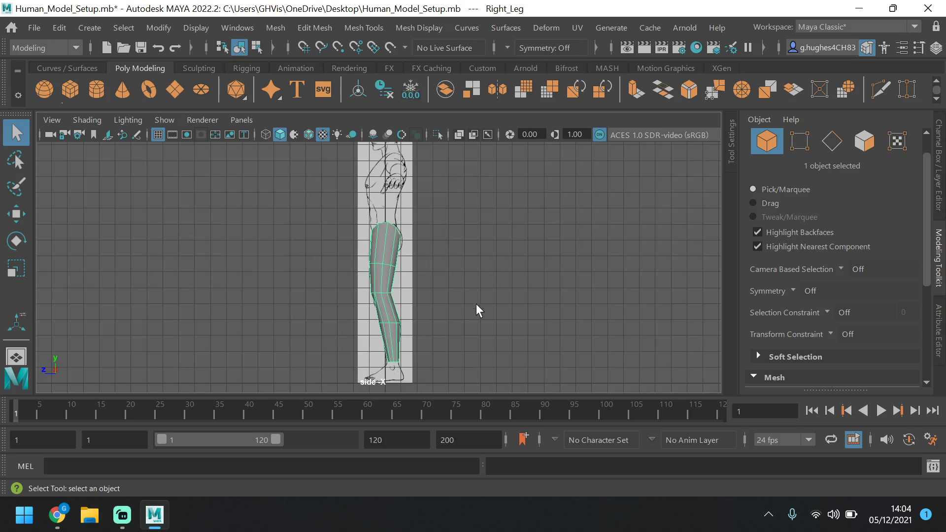
{"action": "key", "text": "space"}
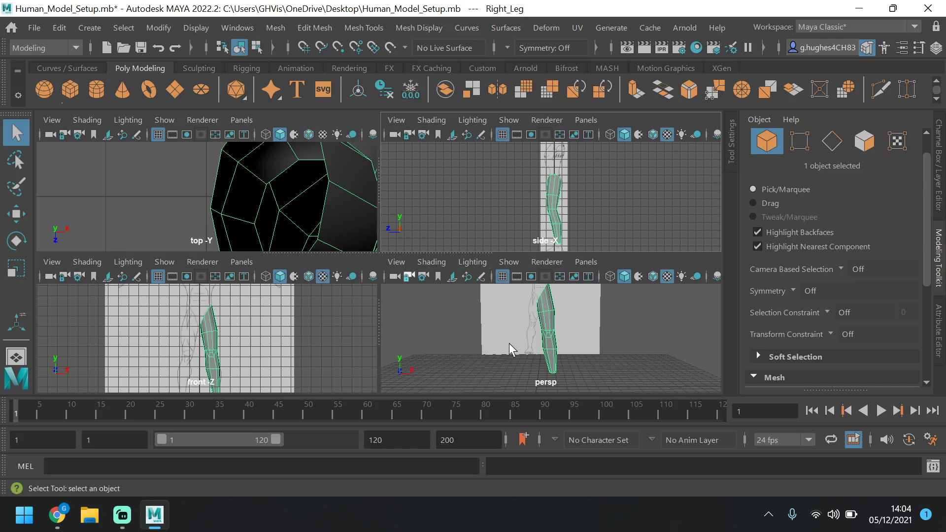
{"action": "key", "text": "space"}
{"action": "key", "text": "space"}
{"action": "key", "text": "space"}
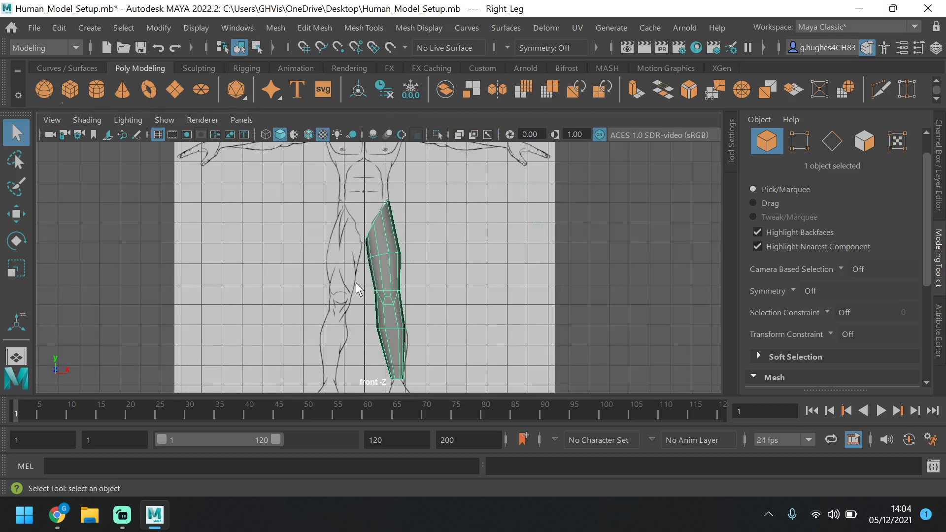
{"action": "scroll", "coordinate": [410, 206], "scroll_direction": "down", "scroll_amount": 4}
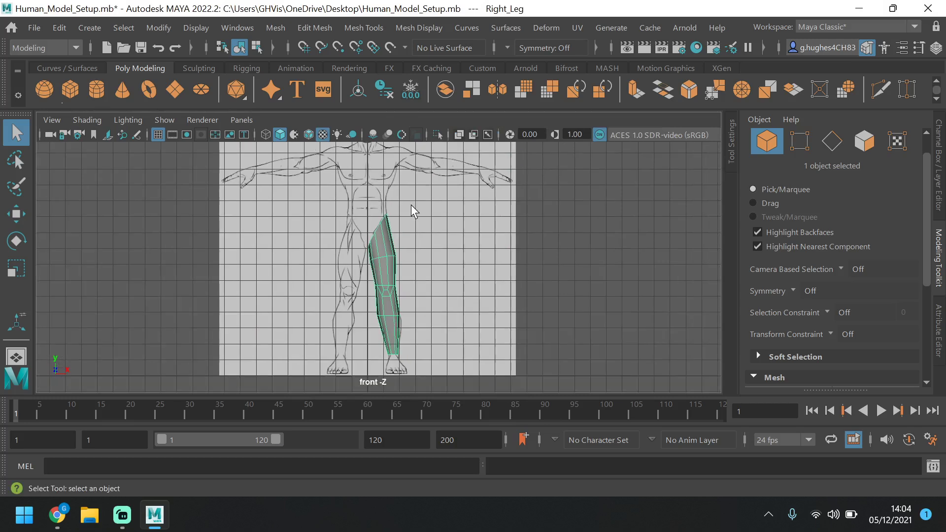
{"action": "left_click", "coordinate": [455, 231]}
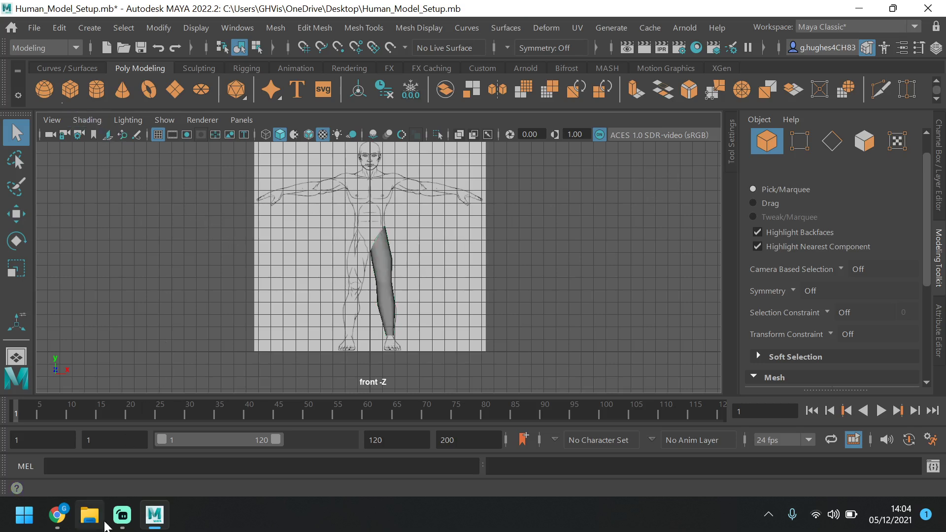
{"action": "left_click", "coordinate": [123, 514]}
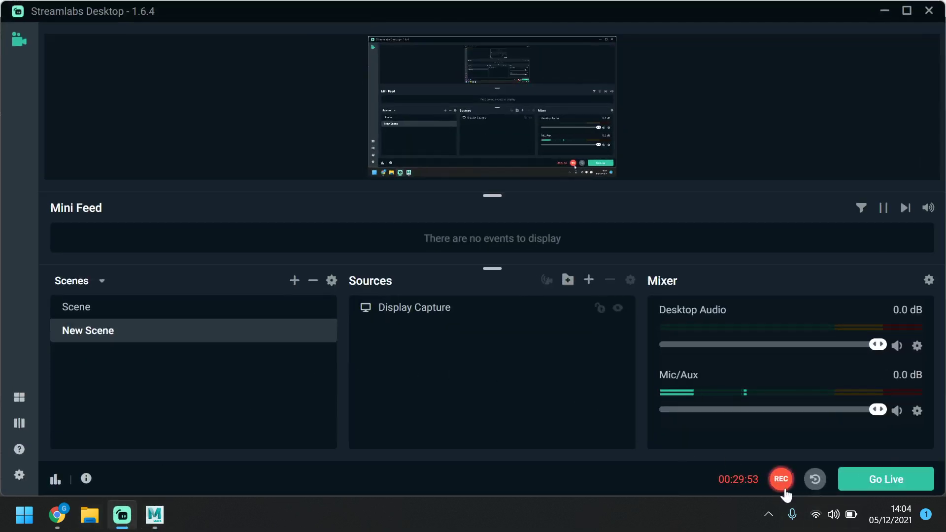